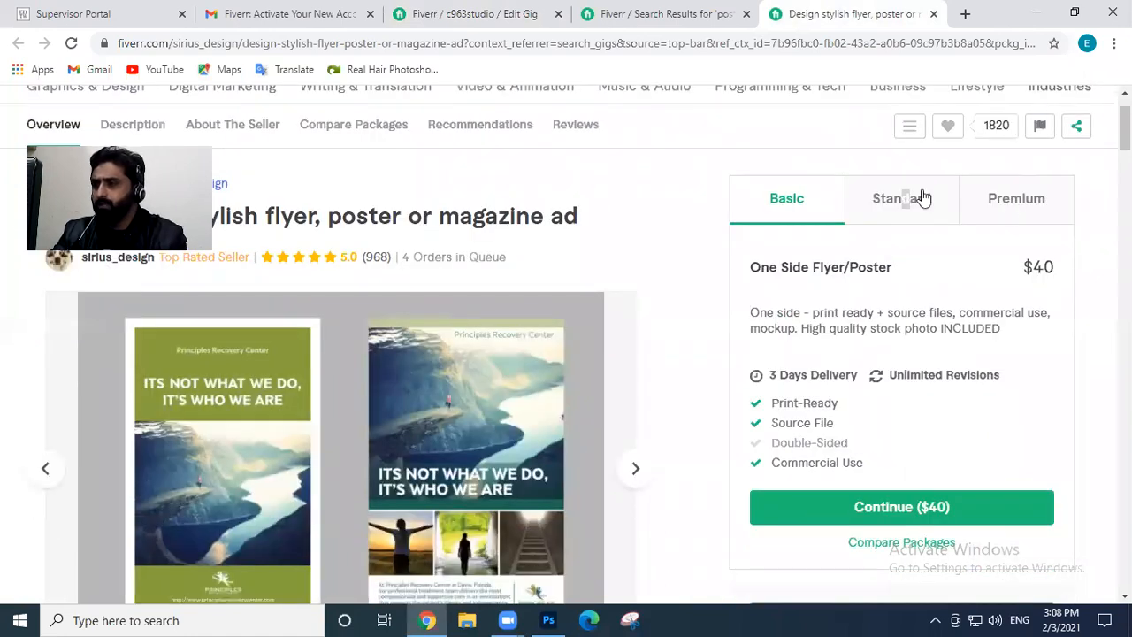
View the Standard and Premium packages of the reference flyer gig and return to the gig's pricing page
{"action": "left_click", "coordinate": [922, 196]}
{"action": "left_click", "coordinate": [1029, 205]}
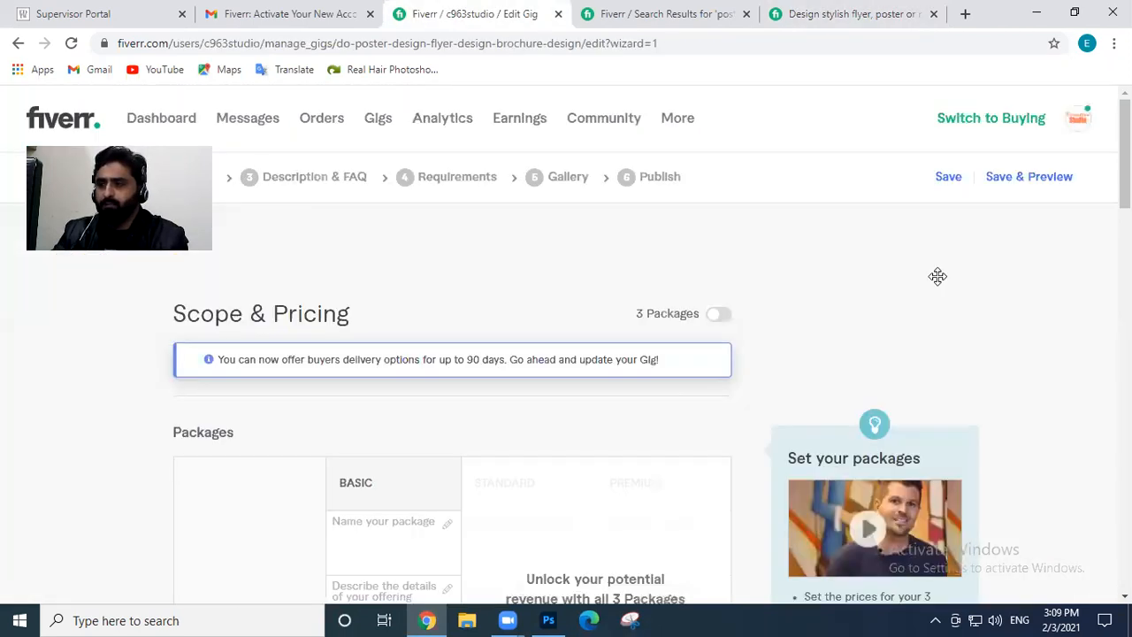
{"action": "left_click_drag", "start_coordinate": [937, 275], "coordinate": [1061, 292]}
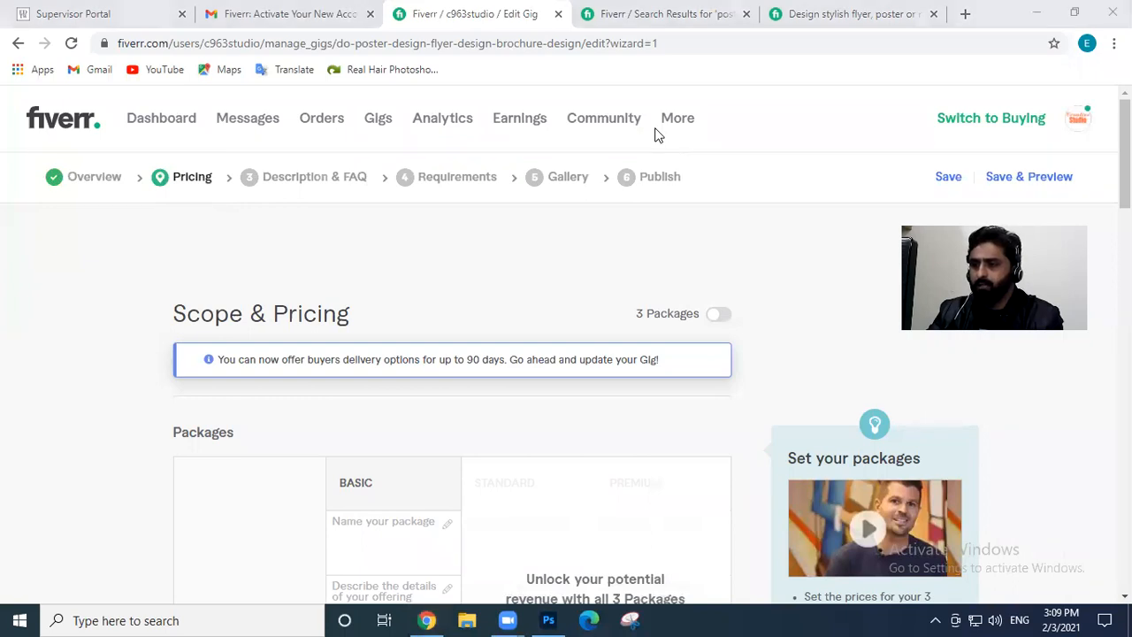
{"action": "scroll", "coordinate": [563, 412], "scroll_direction": "down", "scroll_amount": 2}
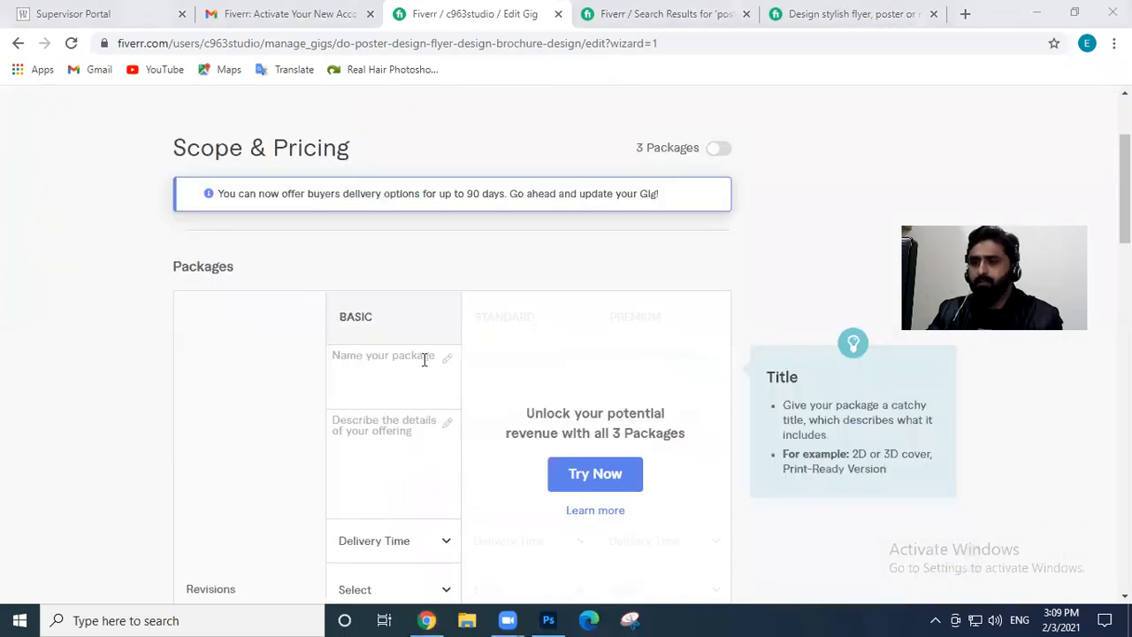
{"action": "scroll", "coordinate": [424, 359], "scroll_direction": "down", "scroll_amount": 1}
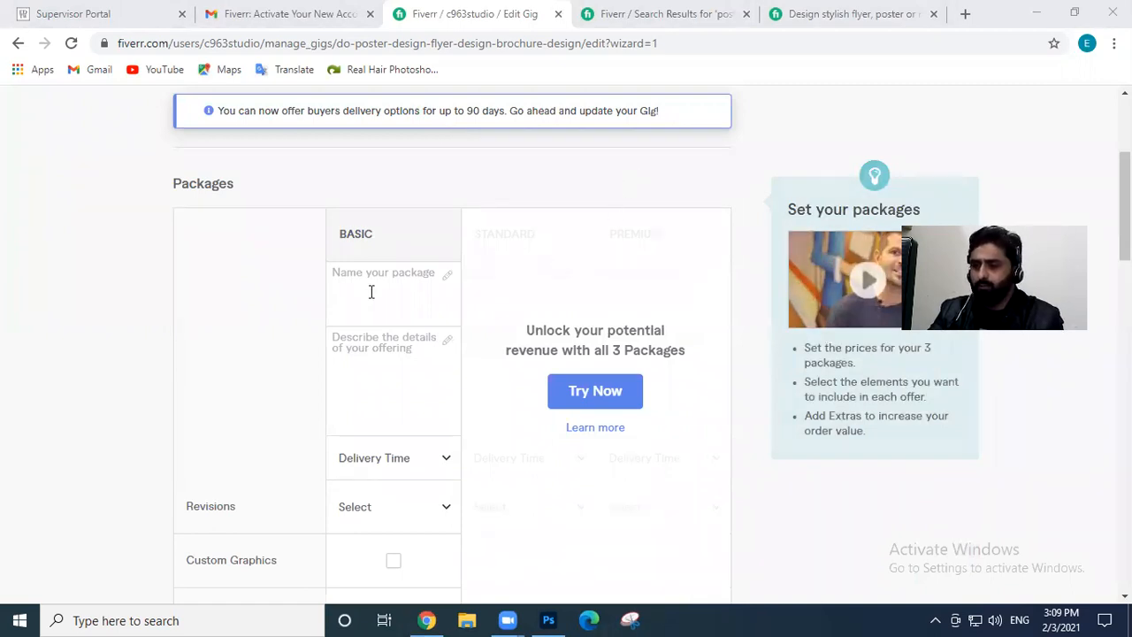
{"action": "scroll", "coordinate": [717, 242], "scroll_direction": "up", "scroll_amount": 2}
{"action": "left_click", "coordinate": [717, 234]}
{"action": "left_click", "coordinate": [577, 548]}
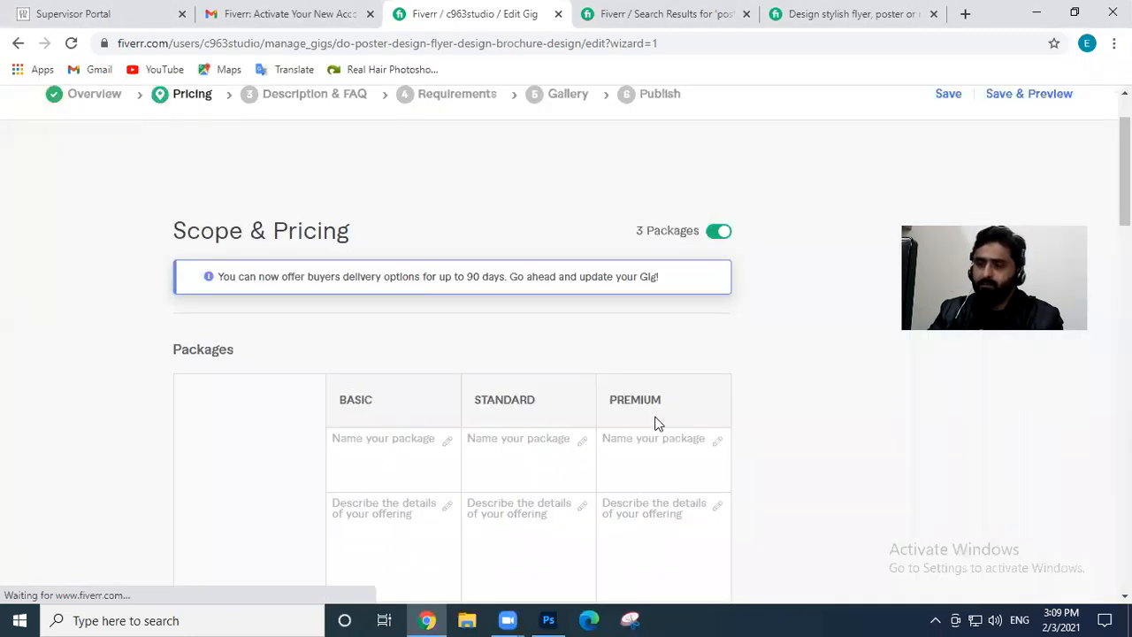
{"action": "left_click", "coordinate": [725, 231]}
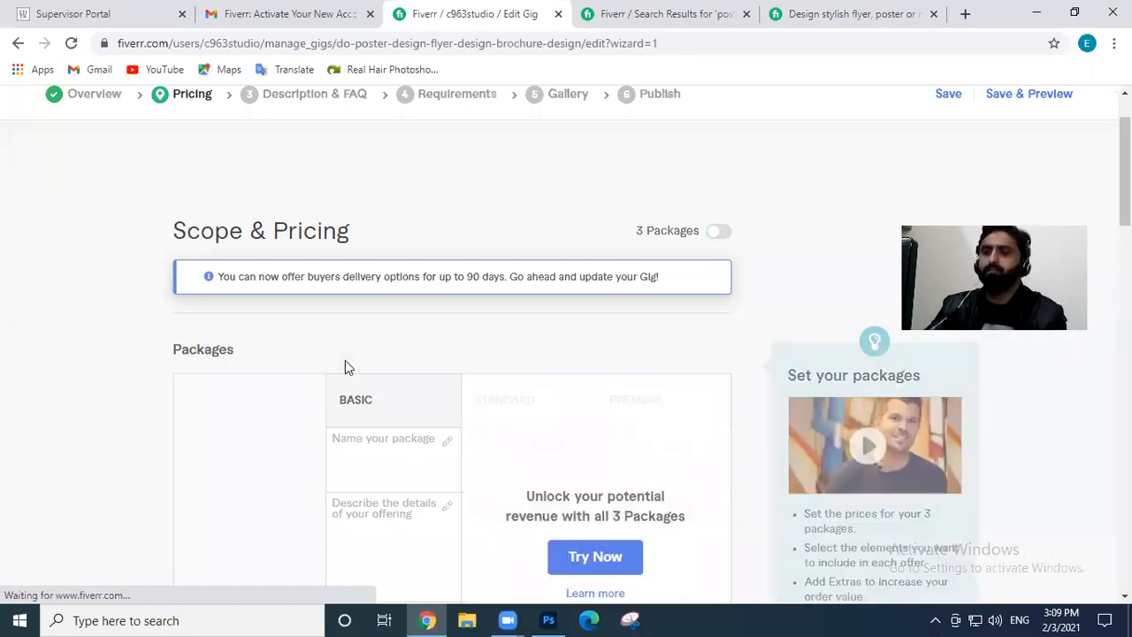
{"action": "scroll", "coordinate": [347, 365], "scroll_direction": "down", "scroll_amount": 5}
{"action": "scroll", "coordinate": [344, 359], "scroll_direction": "up", "scroll_amount": 5}
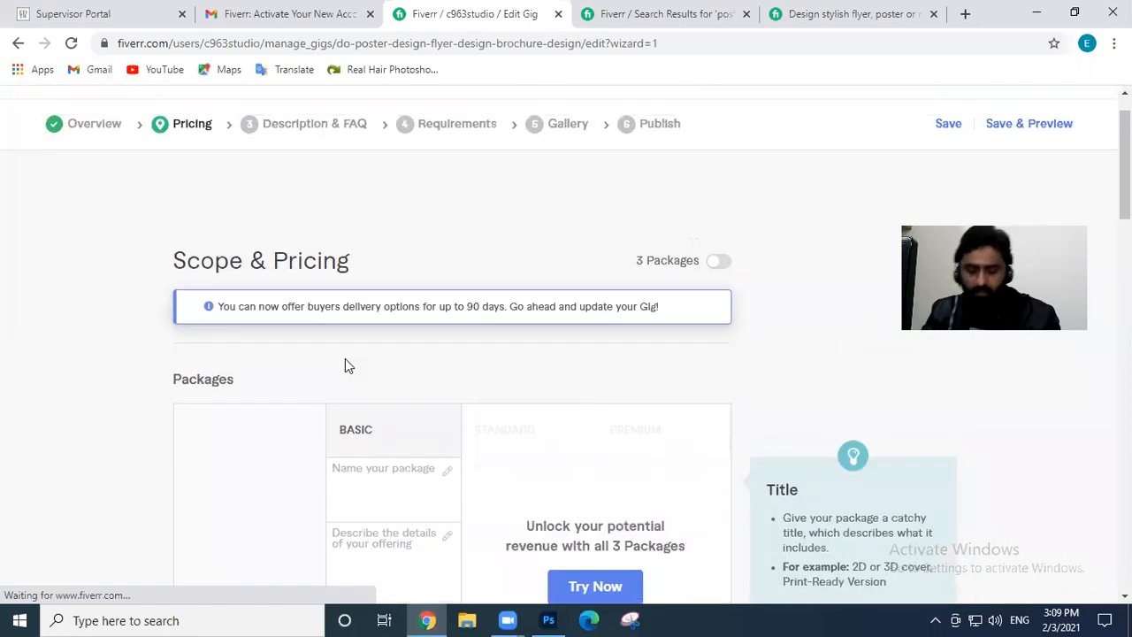
{"action": "scroll", "coordinate": [344, 358], "scroll_direction": "up", "scroll_amount": 1}
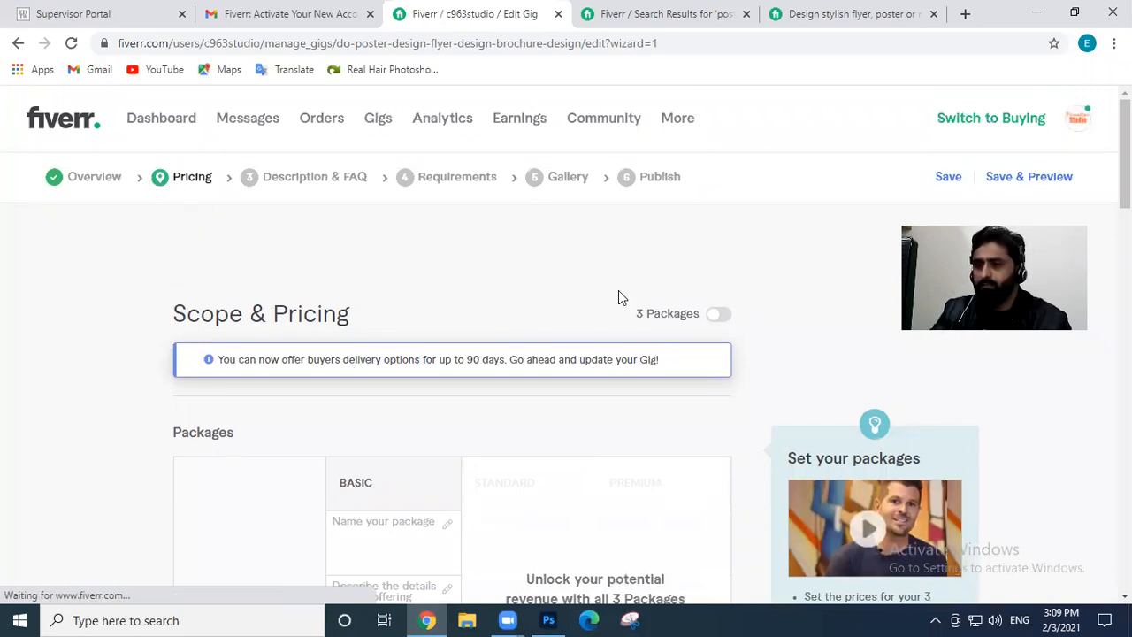
Enable the three-package option in Scope & Pricing and dismiss the packages introduction
{"action": "left_click", "coordinate": [719, 314]}
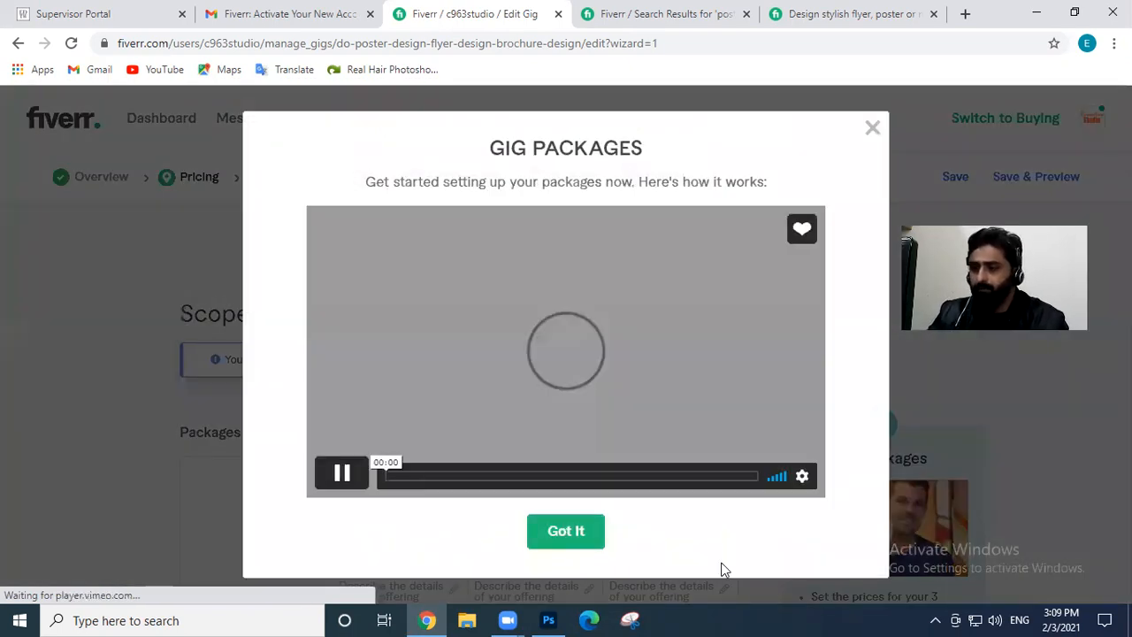
{"action": "left_click", "coordinate": [566, 531]}
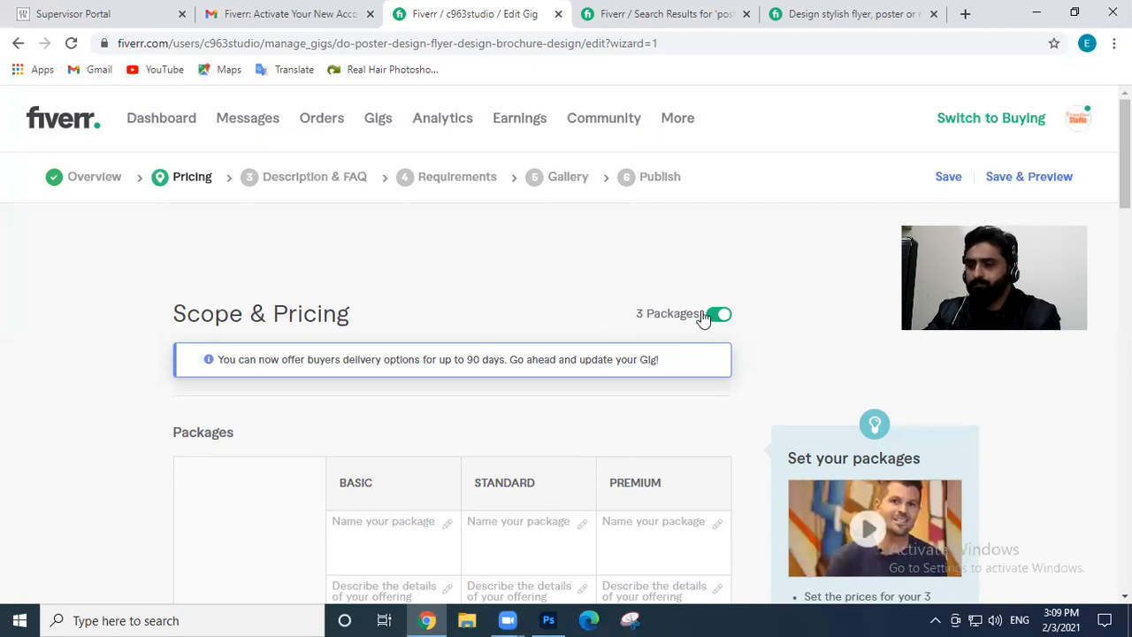
{"action": "scroll", "coordinate": [381, 278], "scroll_direction": "down", "scroll_amount": 2}
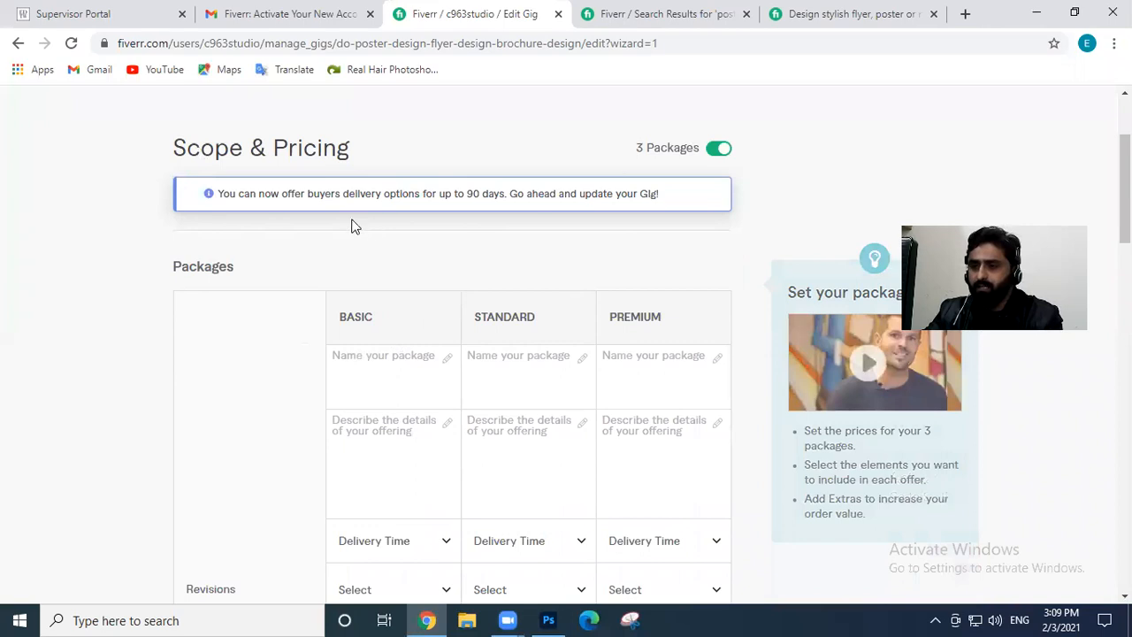
{"action": "scroll", "coordinate": [354, 225], "scroll_direction": "down", "scroll_amount": 1}
{"action": "left_click_drag", "start_coordinate": [364, 232], "coordinate": [635, 230]}
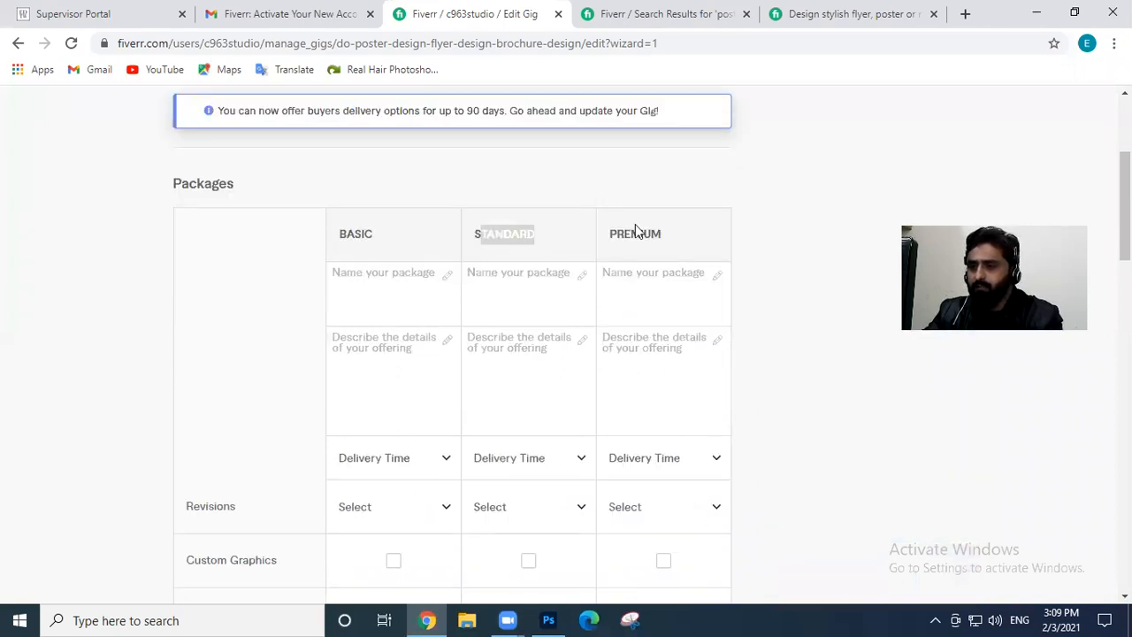
{"action": "left_click", "coordinate": [625, 234]}
Check the Premium package title in the reference flyer gig and name the three gig packages BASIC, STANDARD and PREMIUM
{"action": "left_click", "coordinate": [404, 296]}
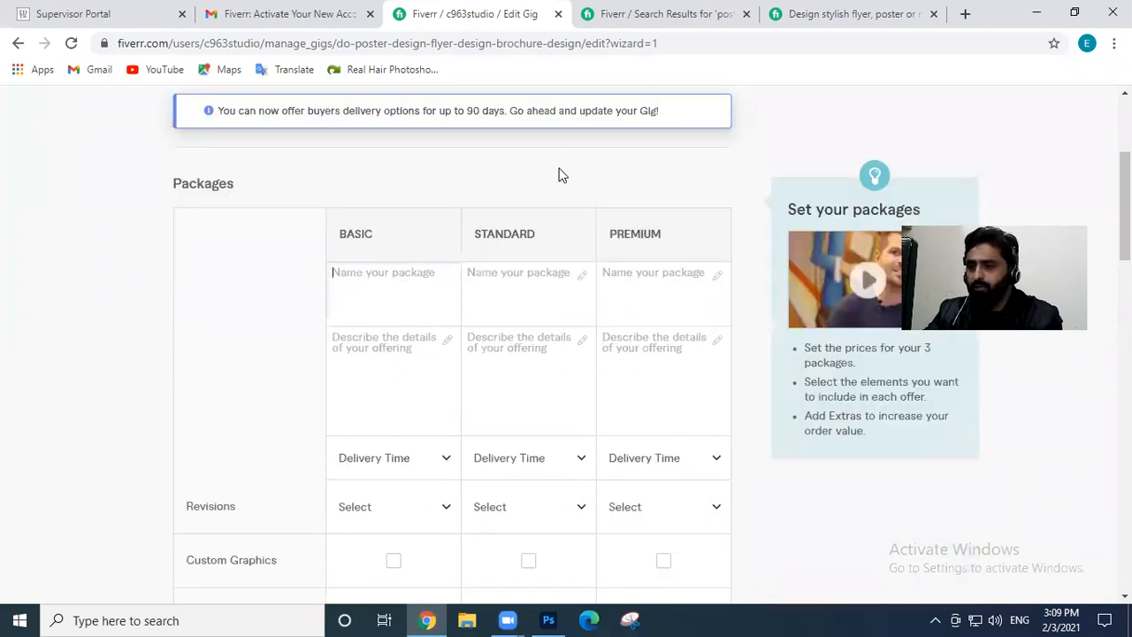
{"action": "left_click", "coordinate": [905, 11]}
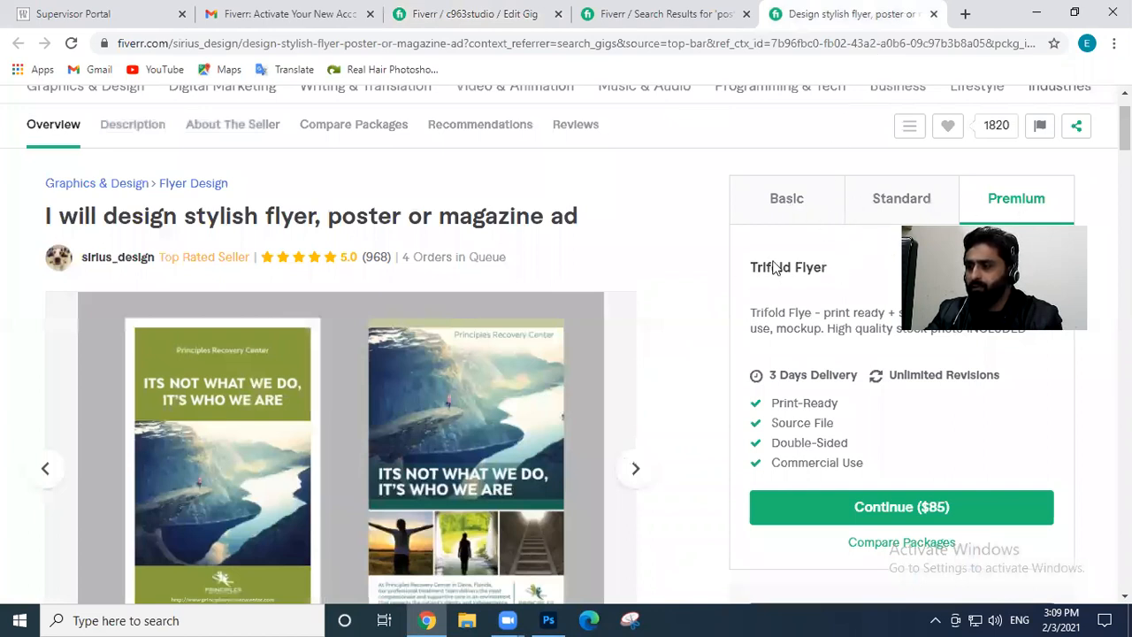
{"action": "left_click_drag", "start_coordinate": [827, 267], "coordinate": [758, 267]}
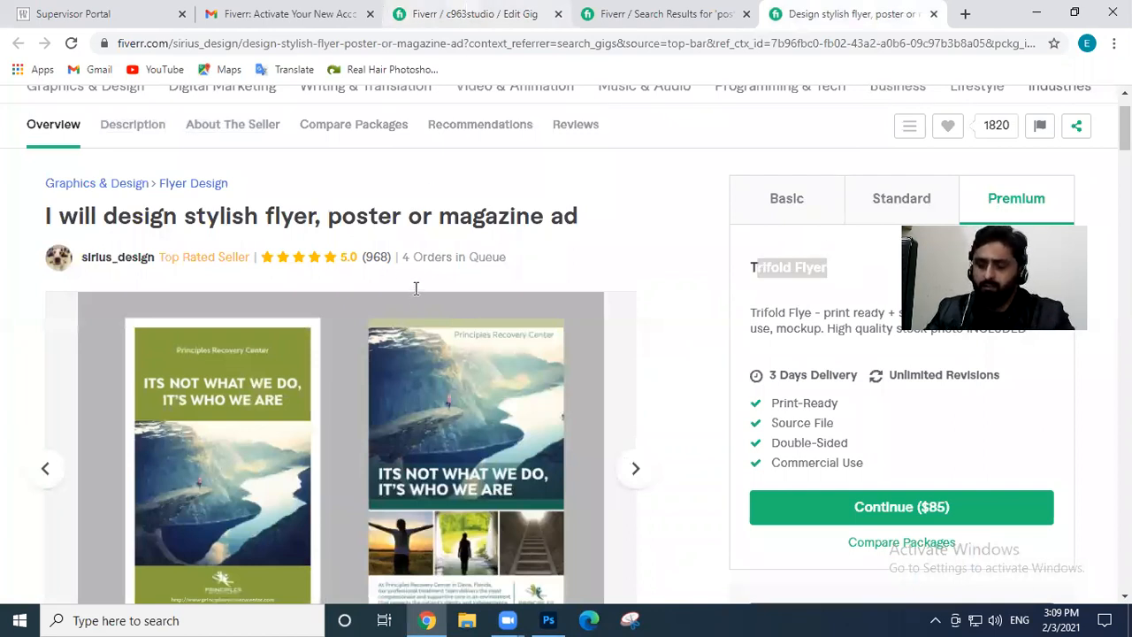
{"action": "key", "text": "ctrl+shift+Tab"}
{"action": "key", "text": "ctrl+shift+Tab"}
{"action": "type", "text": "BASIC"}
{"action": "key", "text": "Tab"}
{"action": "type", "text": "STANDARD"}
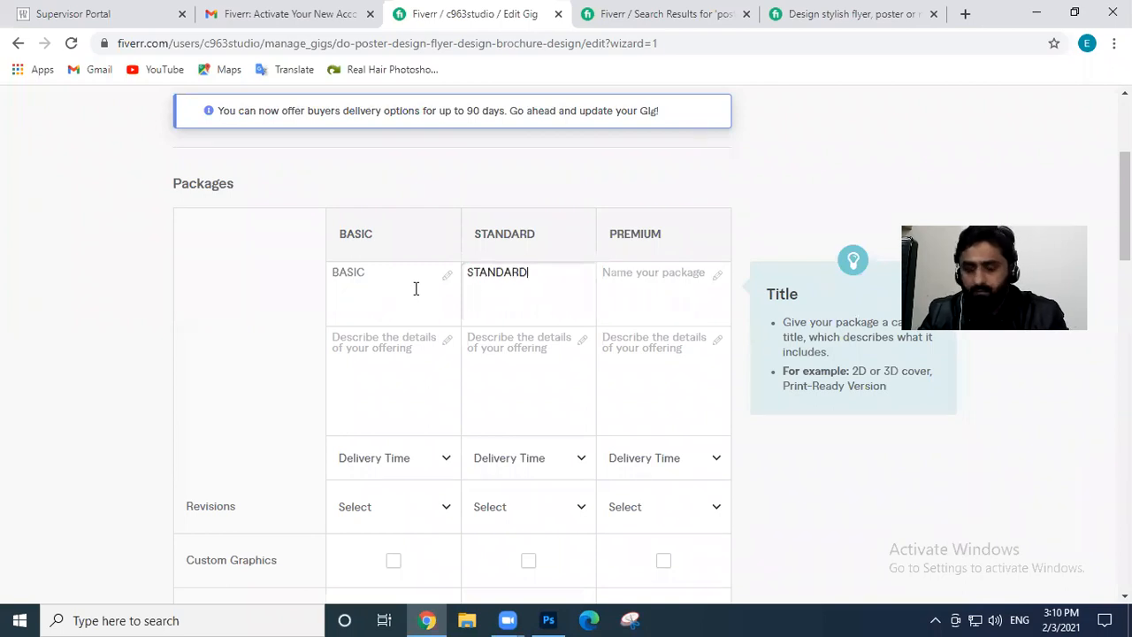
{"action": "key", "text": "Tab"}
{"action": "type", "text": "PREMIUM"}
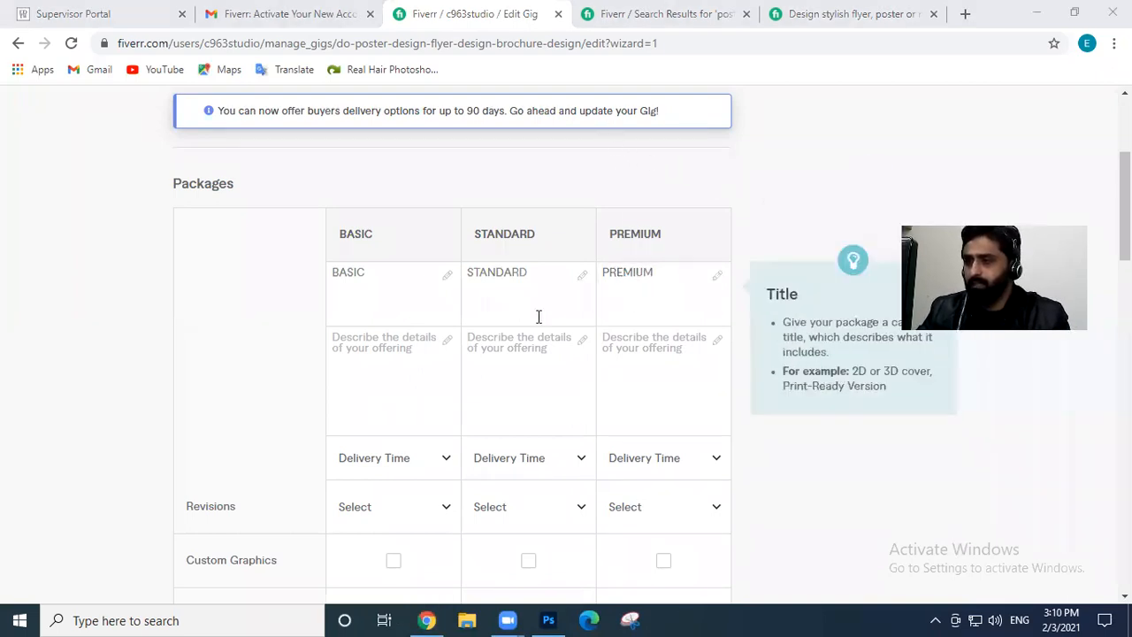
Describe the Basic package's offering as "Signle/Dual Side Poster design, Flyer design"
{"action": "left_click", "coordinate": [404, 354]}
{"action": "scroll", "coordinate": [409, 367], "scroll_direction": "down", "scroll_amount": 1}
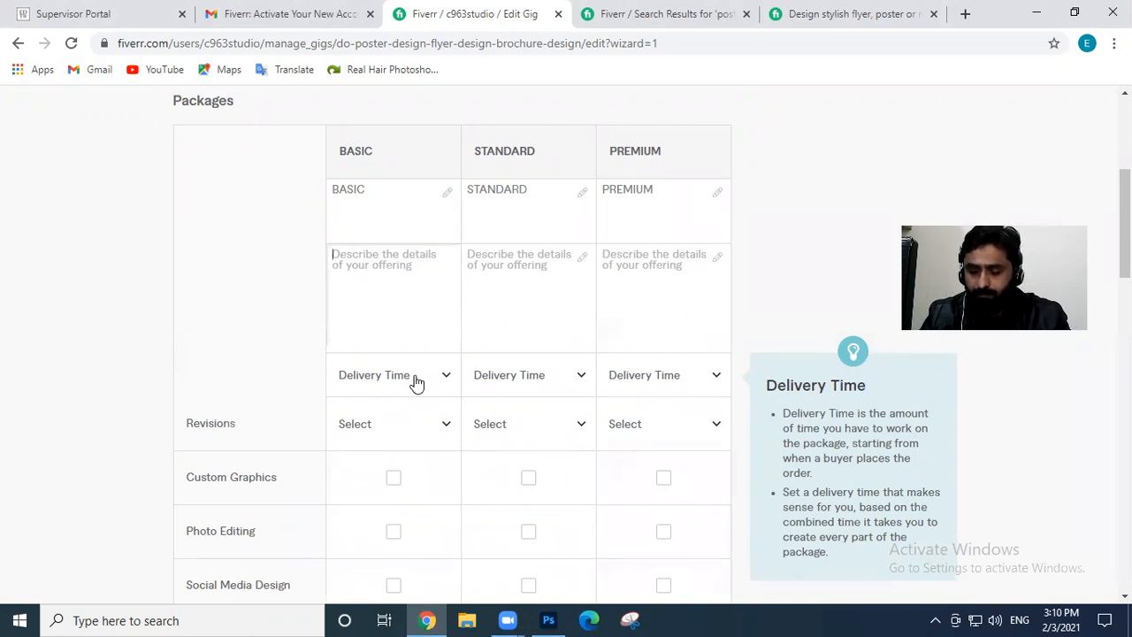
{"action": "type", "text": "Daul"}
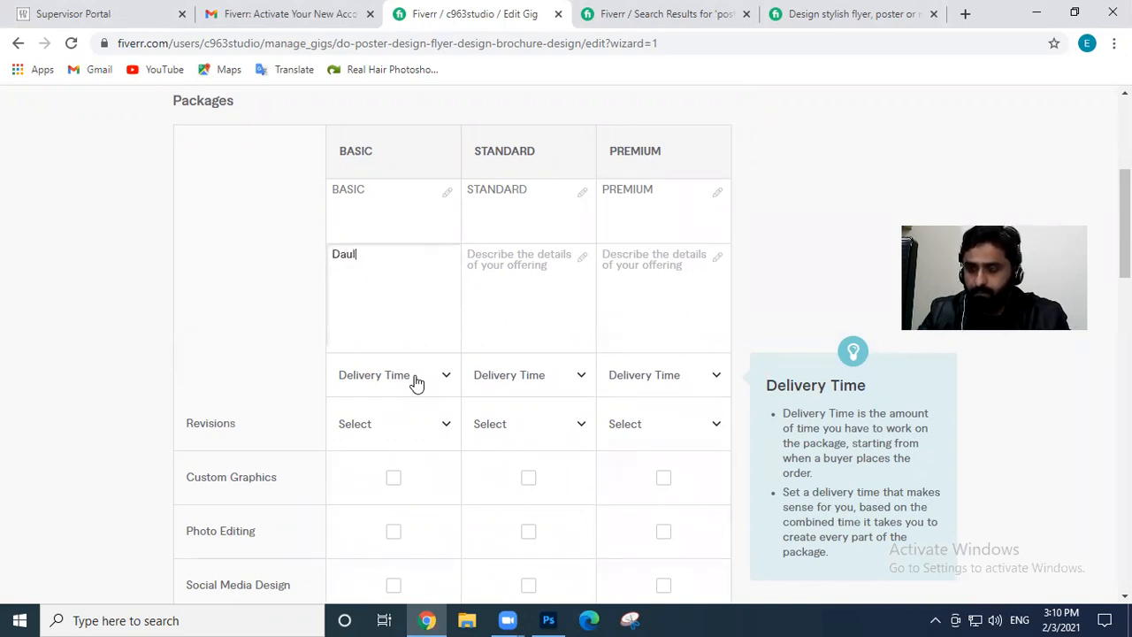
{"action": "key", "text": "BackSpace"}
{"action": "key", "text": "BackSpace"}
{"action": "key", "text": "BackSpace"}
{"action": "key", "text": "BackSpace"}
{"action": "type", "text": "Signle/"}
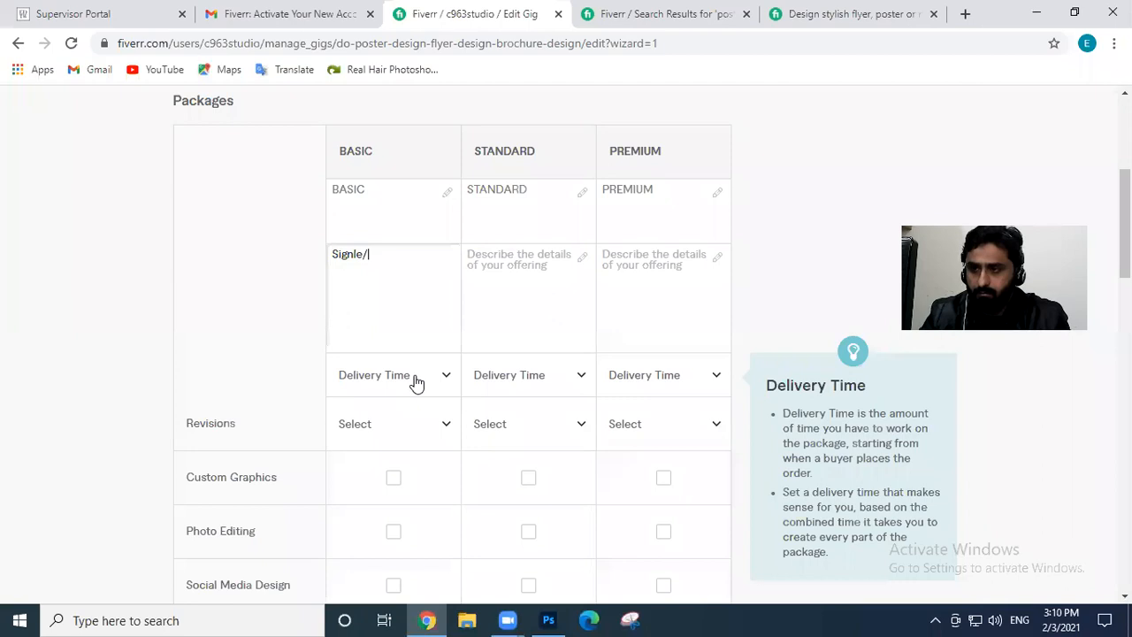
{"action": "type", "text": "Dual S"}
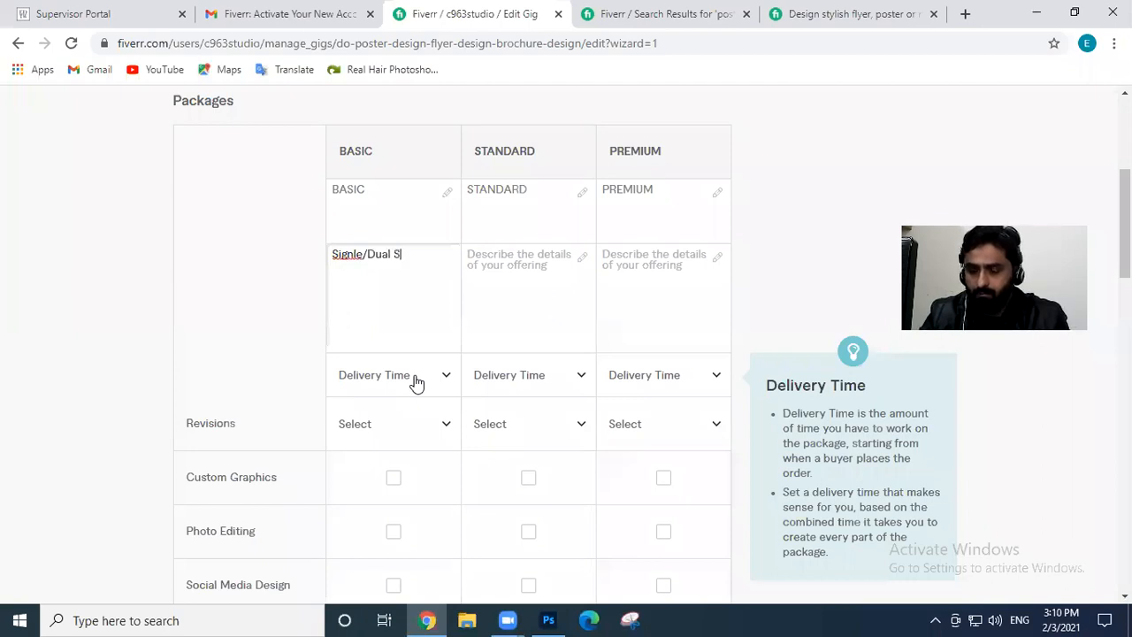
{"action": "type", "text": "ide Post"}
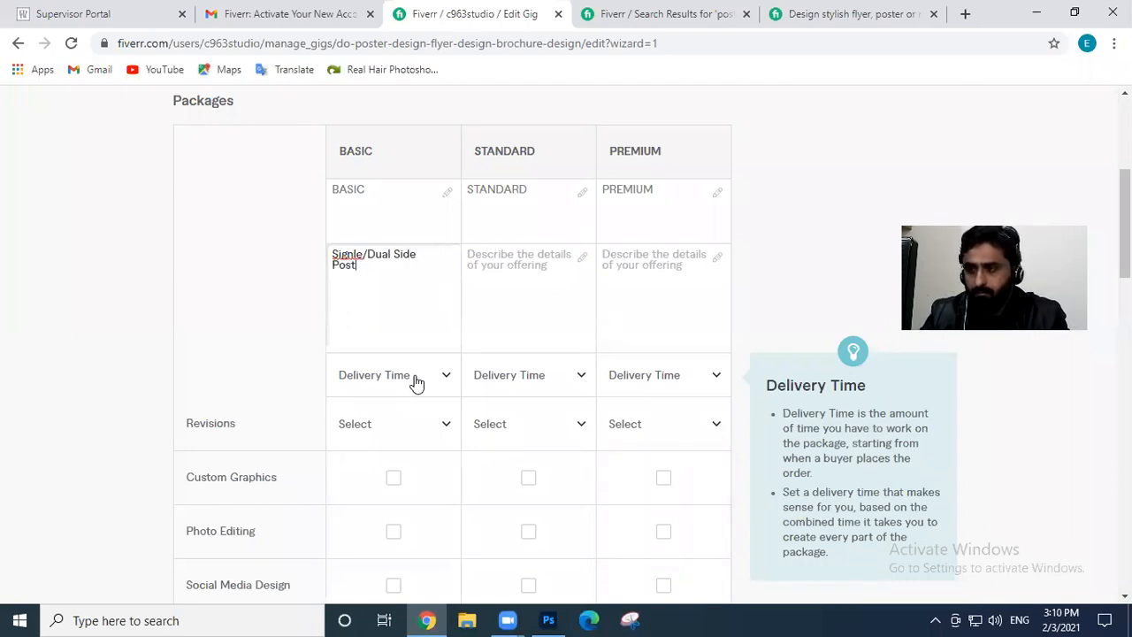
{"action": "type", "text": "er/"}
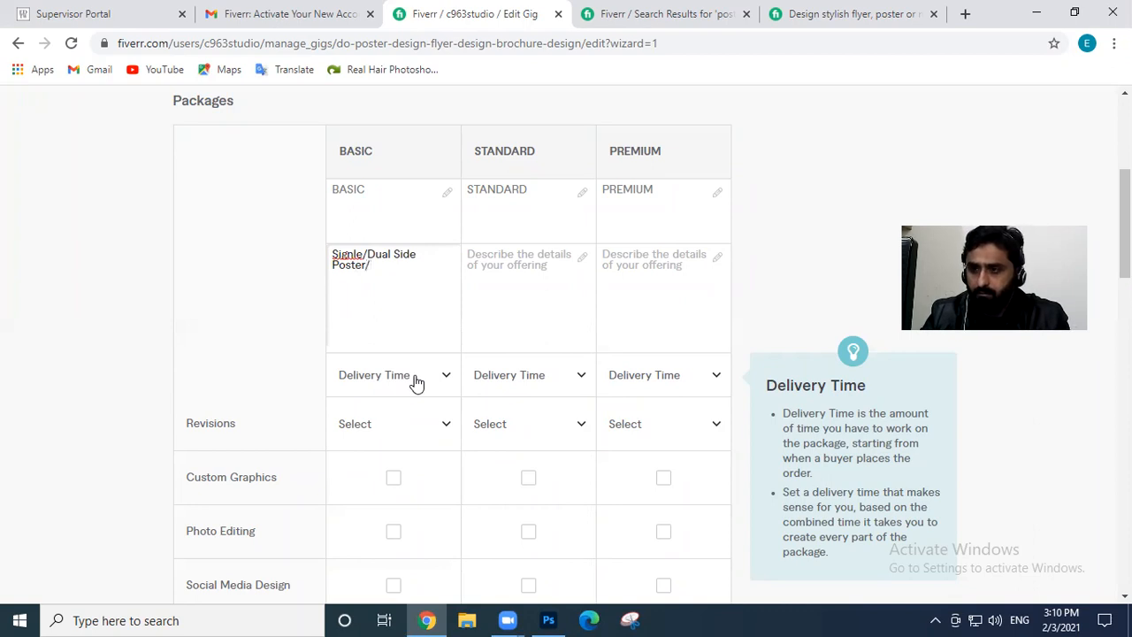
{"action": "key", "text": "BackSpace"}
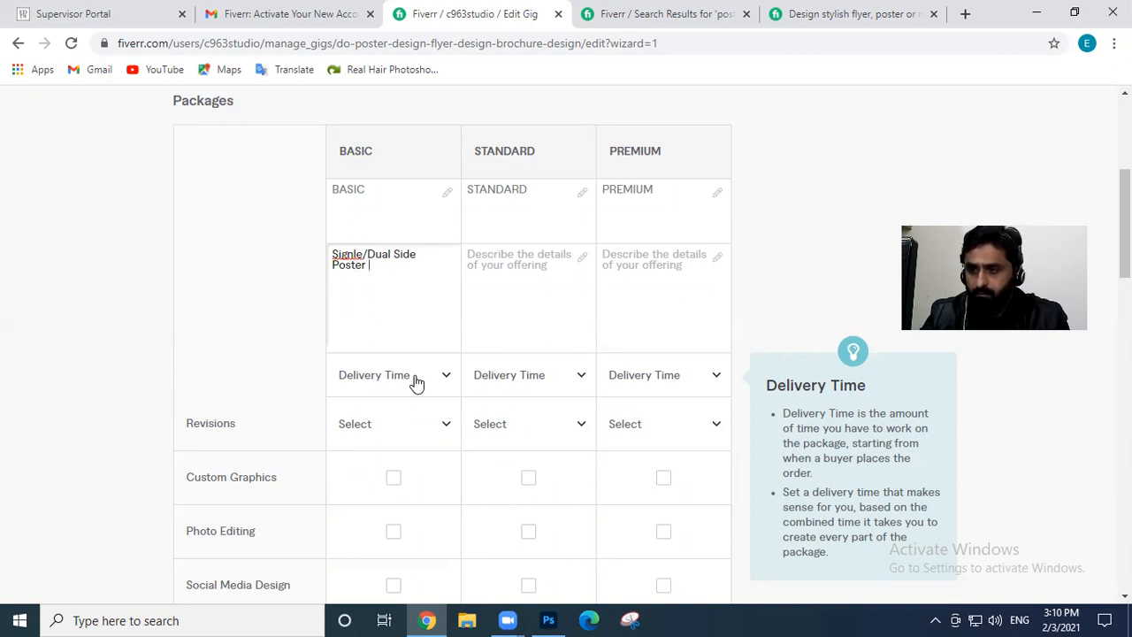
{"action": "type", "text": "design, Flyer"}
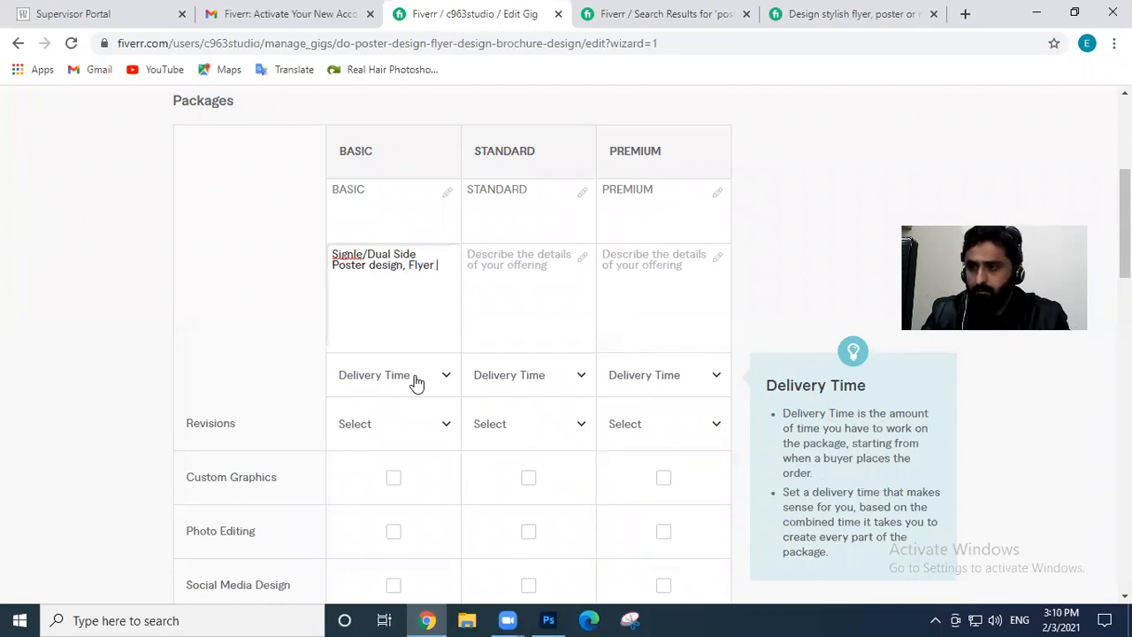
{"action": "type", "text": " design"}
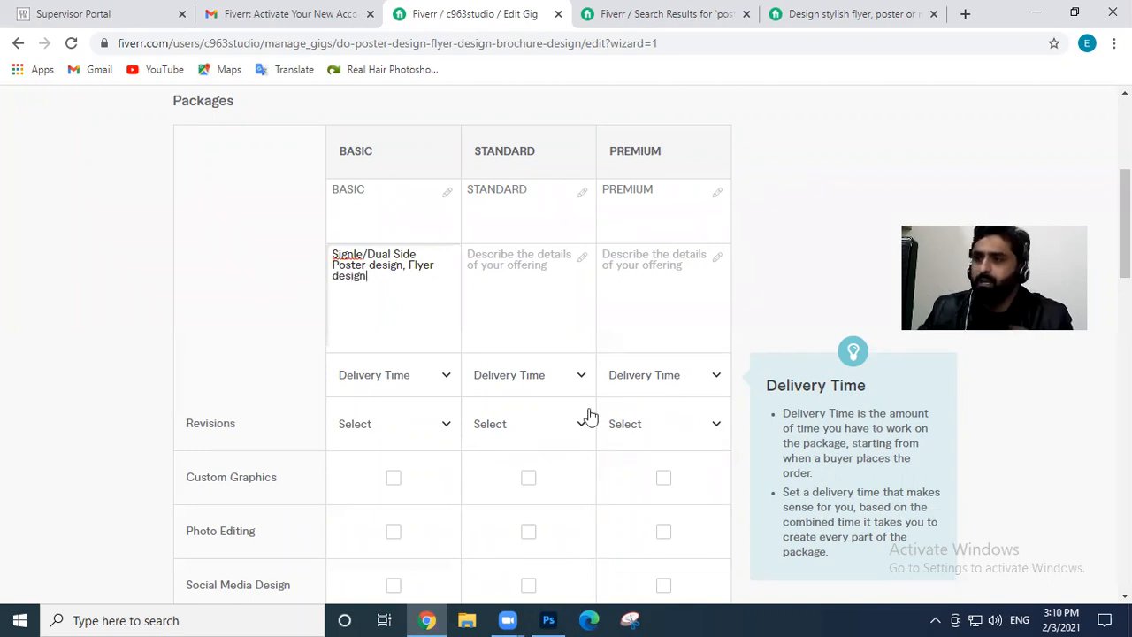
{"action": "left_click", "coordinate": [777, 91]}
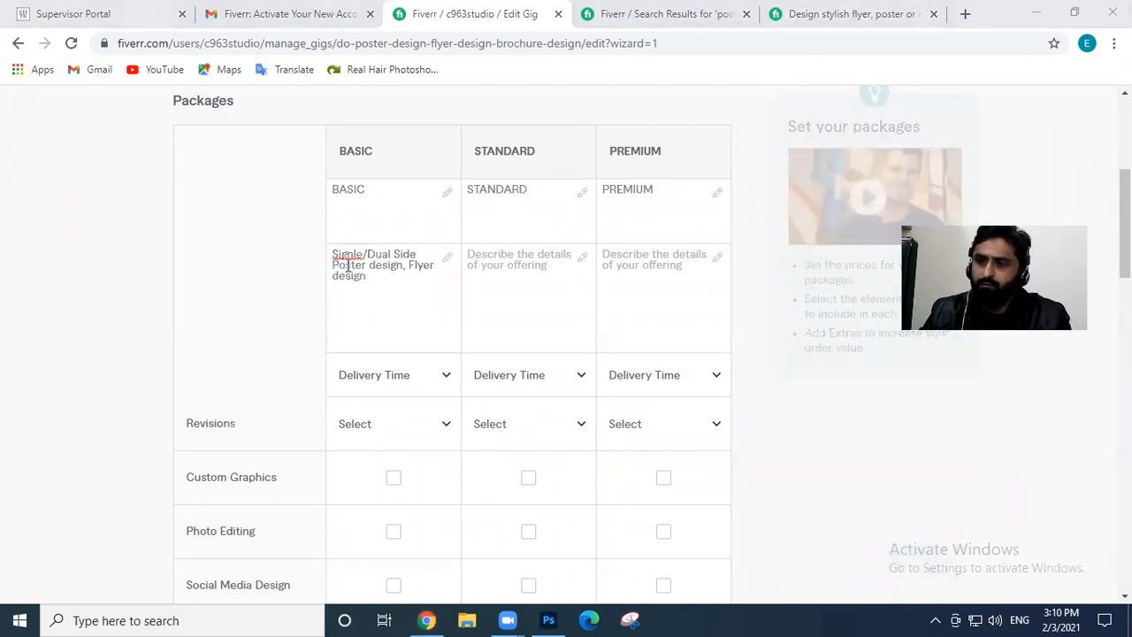
Correct the misspelled first word of the Basic package description to "Single"
{"action": "left_click", "coordinate": [389, 281]}
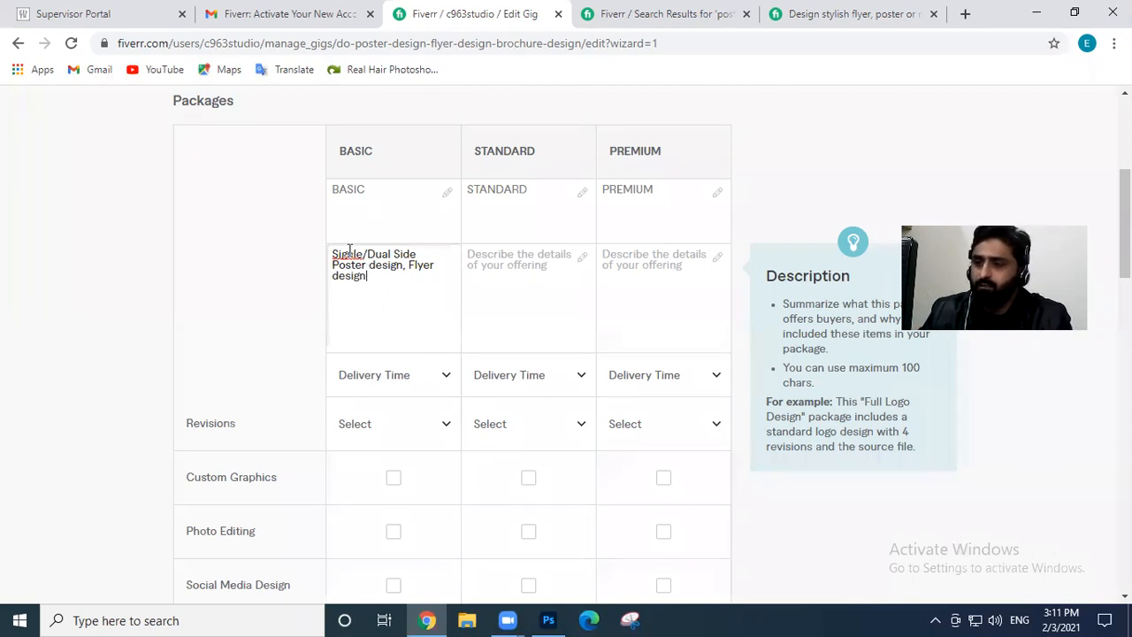
{"action": "right_click", "coordinate": [349, 254]}
{"action": "left_click", "coordinate": [383, 264]}
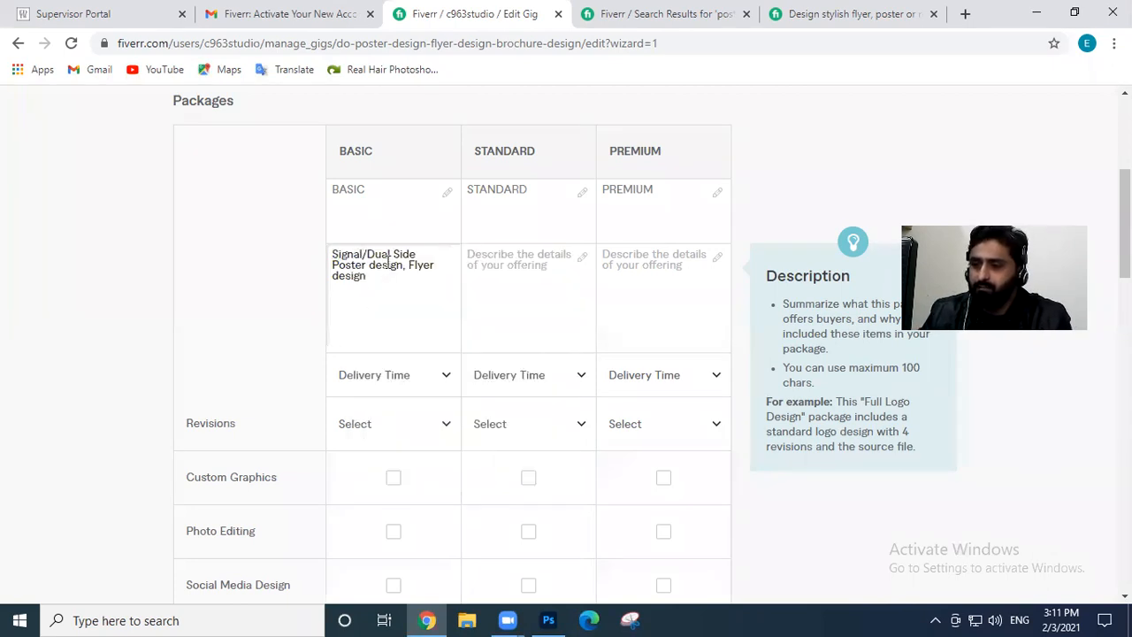
{"action": "key", "text": "BackSpace"}
{"action": "key", "text": "BackSpace"}
{"action": "key", "text": "BackSpace"}
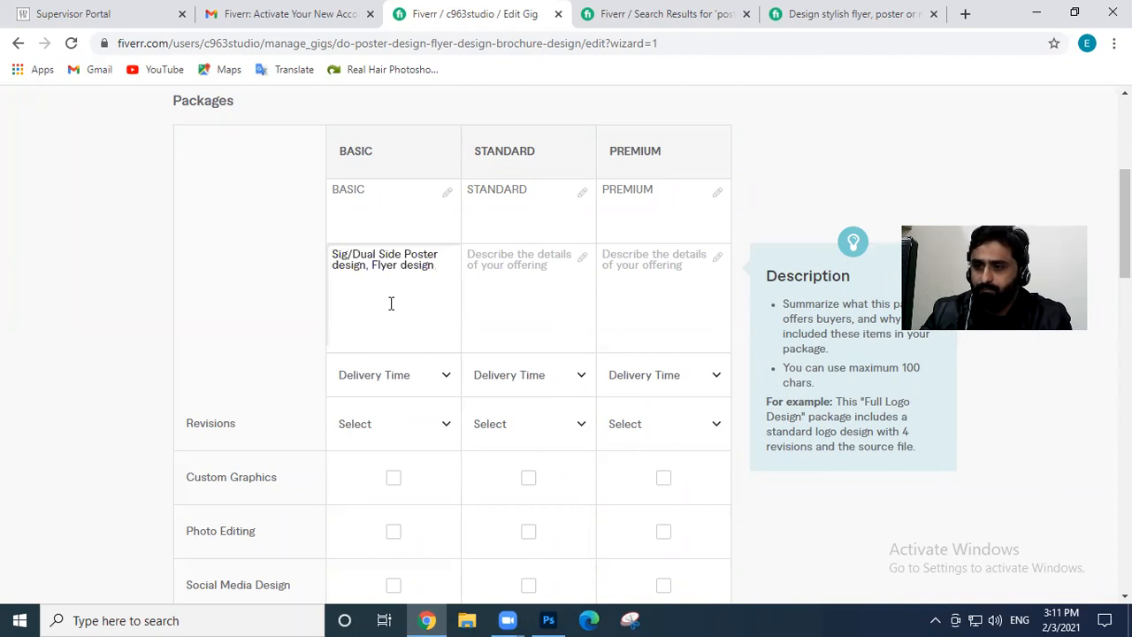
{"action": "key", "text": "BackSpace"}
{"action": "type", "text": "ngle"}
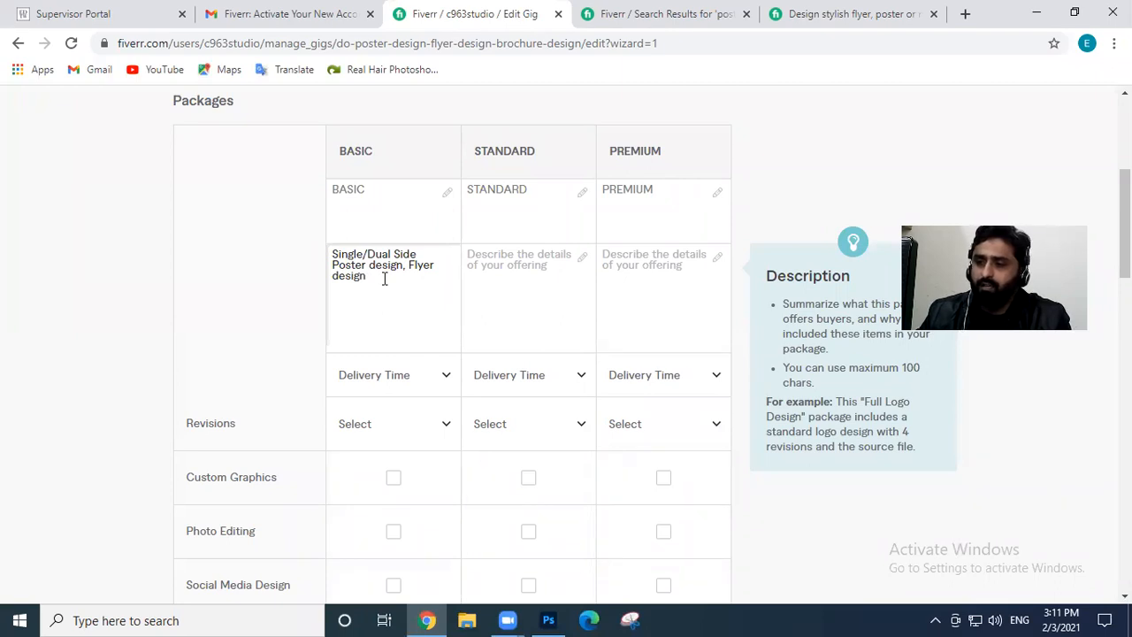
Set the Basic package's delivery time to 1 day Delivery
{"action": "left_click", "coordinate": [397, 379]}
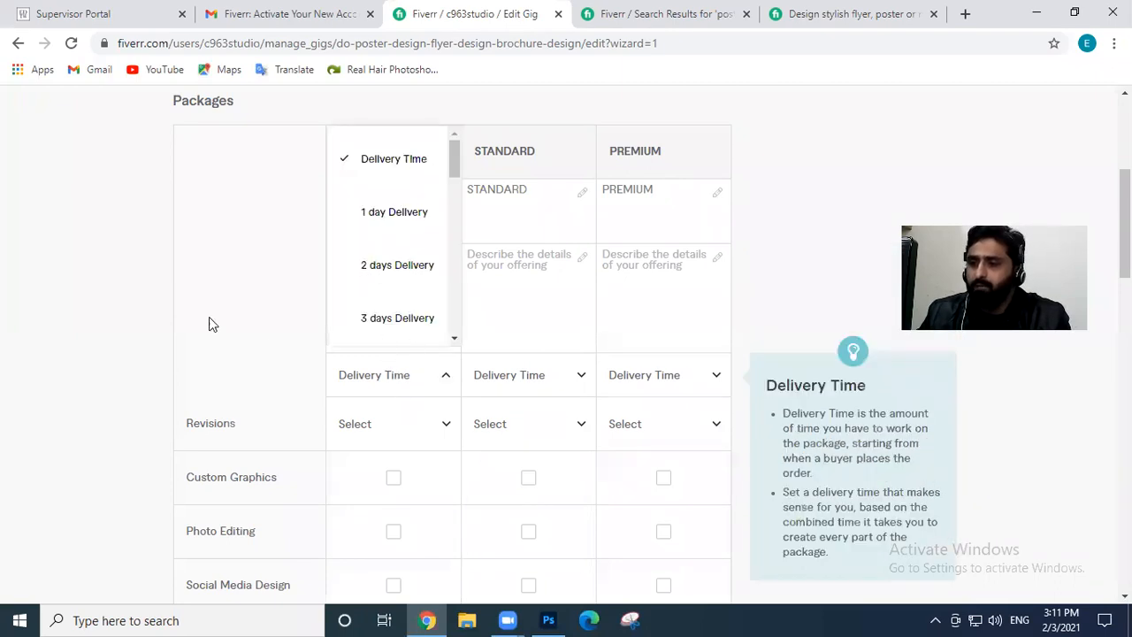
{"action": "left_click", "coordinate": [151, 281]}
{"action": "scroll", "coordinate": [347, 279], "scroll_direction": "down", "scroll_amount": 1}
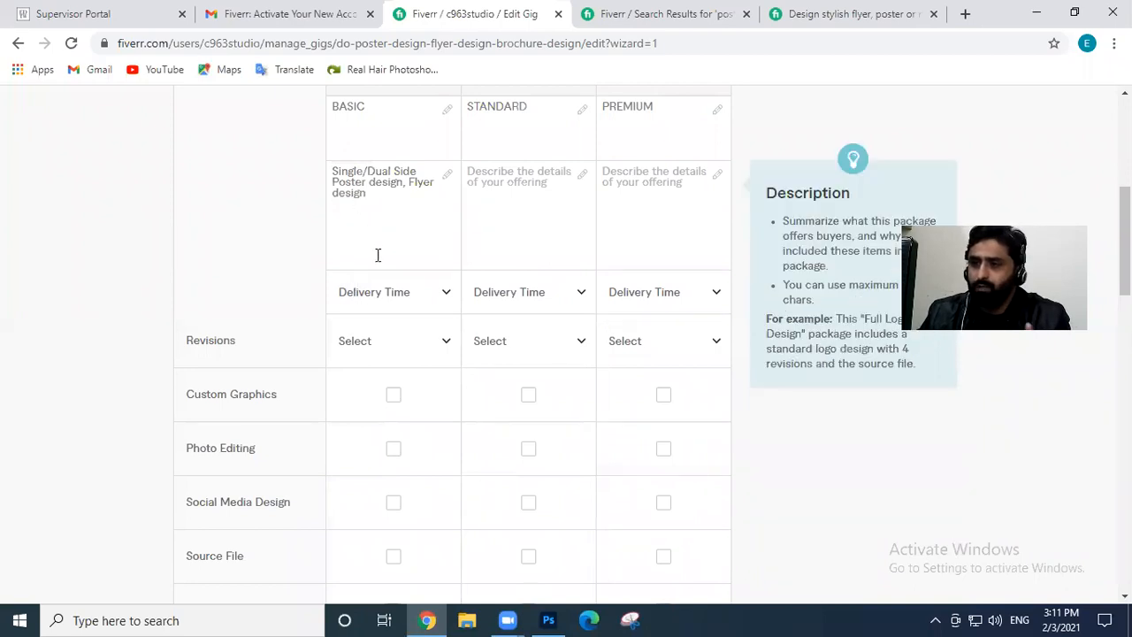
{"action": "left_click", "coordinate": [418, 297]}
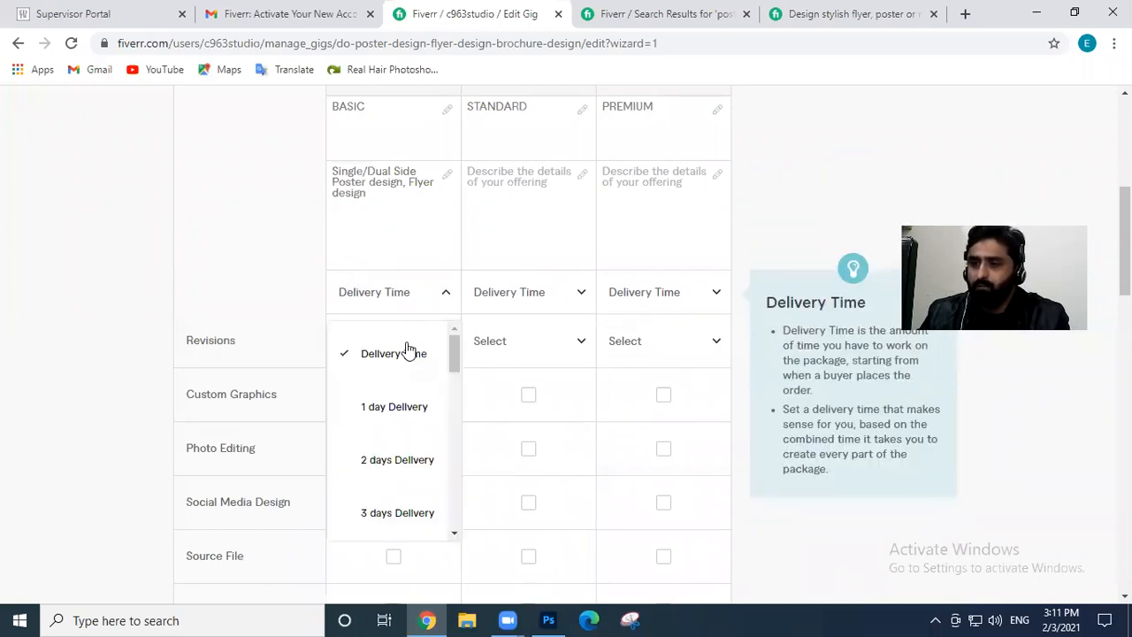
{"action": "left_click", "coordinate": [382, 408]}
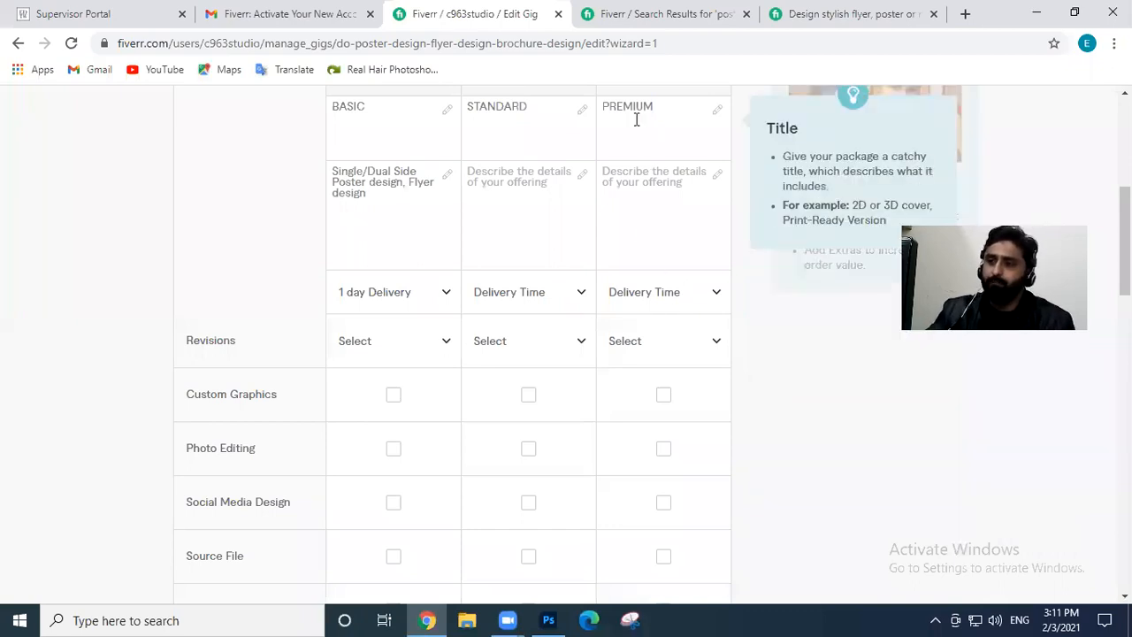
Set the Basic package's number of revisions to Unlimited
{"action": "left_click", "coordinate": [410, 225]}
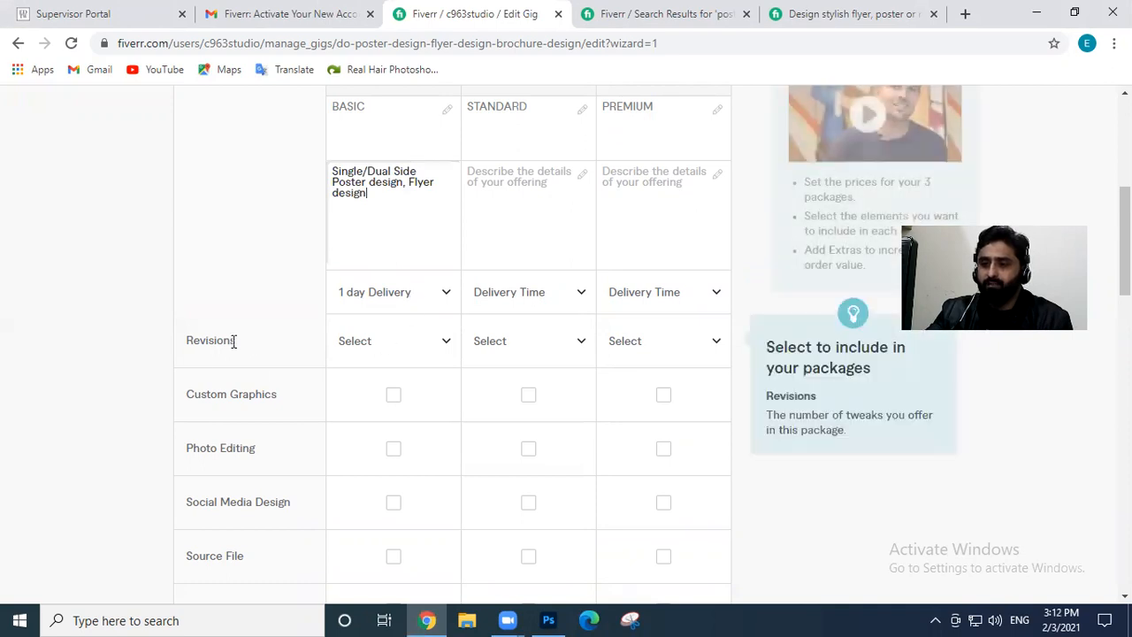
{"action": "left_click", "coordinate": [428, 346]}
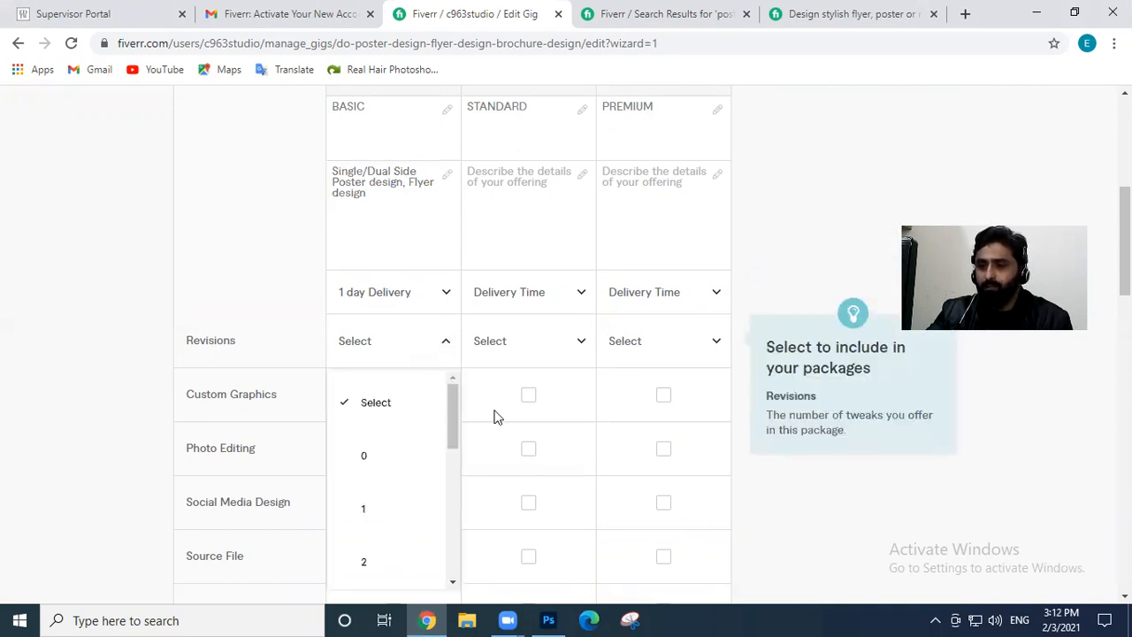
{"action": "scroll", "coordinate": [540, 201], "scroll_direction": "down", "scroll_amount": 3}
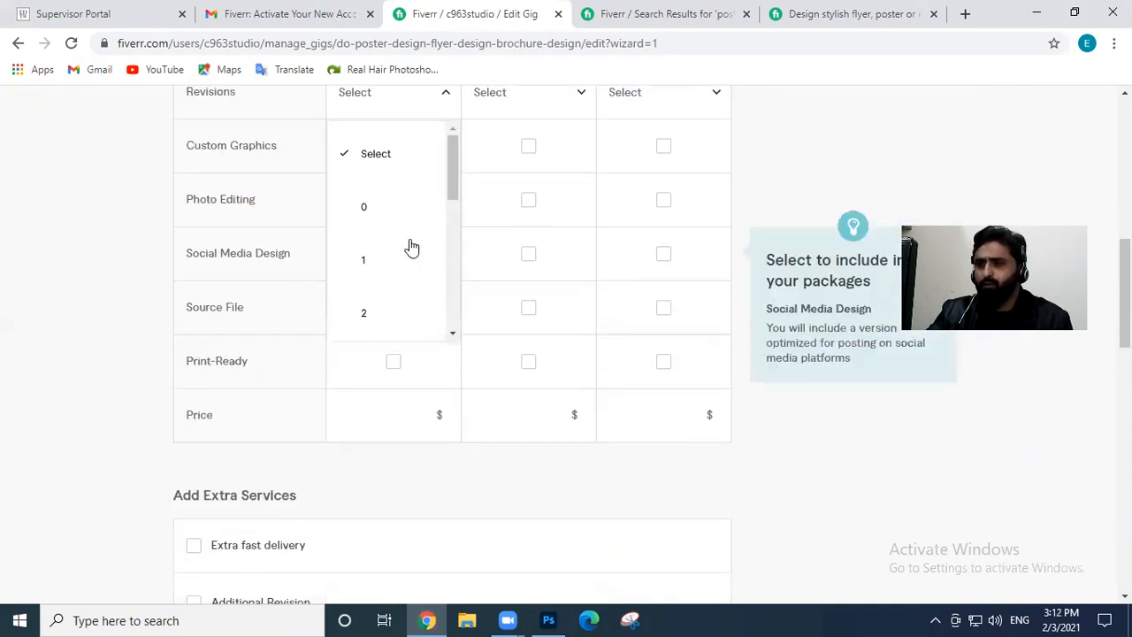
{"action": "scroll", "coordinate": [407, 265], "scroll_direction": "down", "scroll_amount": 6}
{"action": "scroll", "coordinate": [402, 235], "scroll_direction": "up", "scroll_amount": 2}
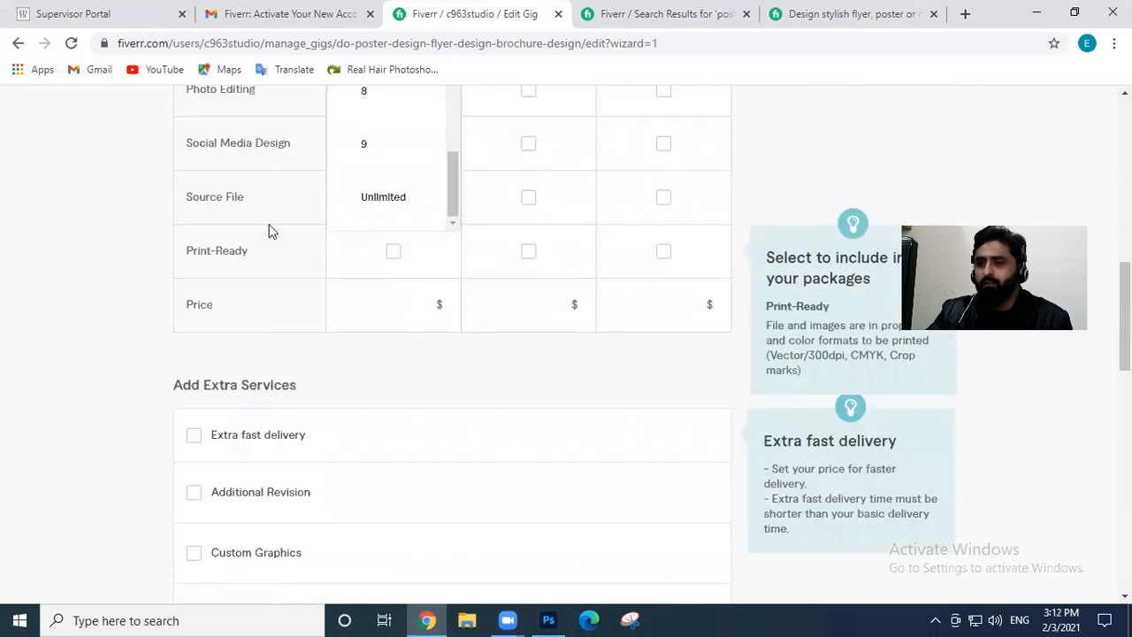
{"action": "scroll", "coordinate": [392, 168], "scroll_direction": "up", "scroll_amount": 2}
{"action": "scroll", "coordinate": [389, 238], "scroll_direction": "down", "scroll_amount": 2}
{"action": "left_click", "coordinate": [395, 227]}
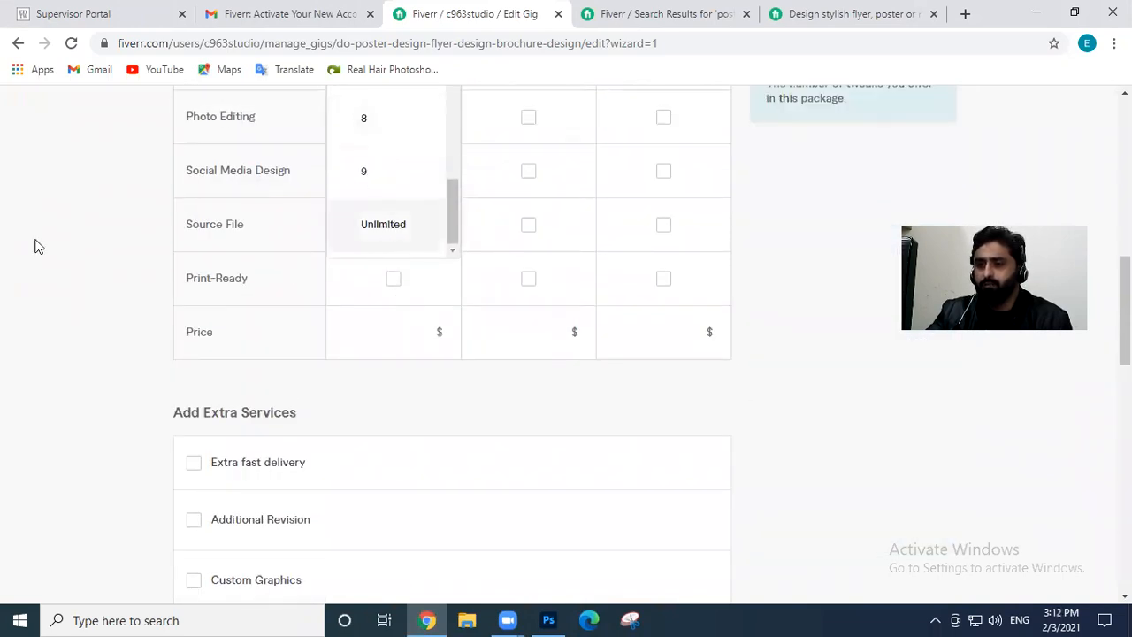
{"action": "scroll", "coordinate": [243, 360], "scroll_direction": "up", "scroll_amount": 4}
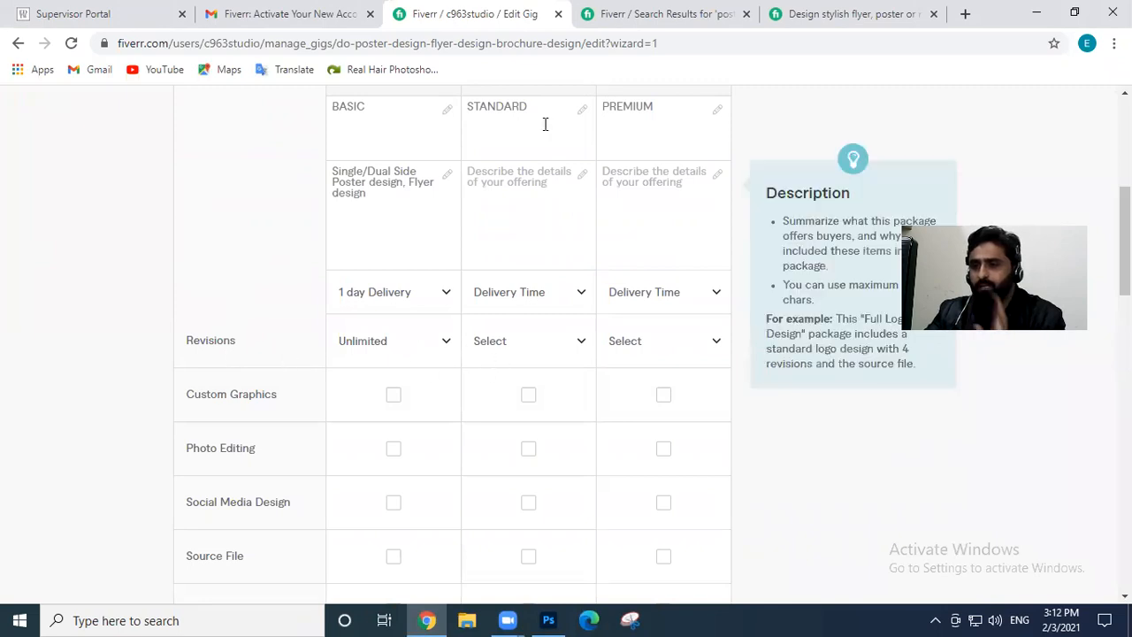
{"action": "scroll", "coordinate": [248, 214], "scroll_direction": "up", "scroll_amount": 1}
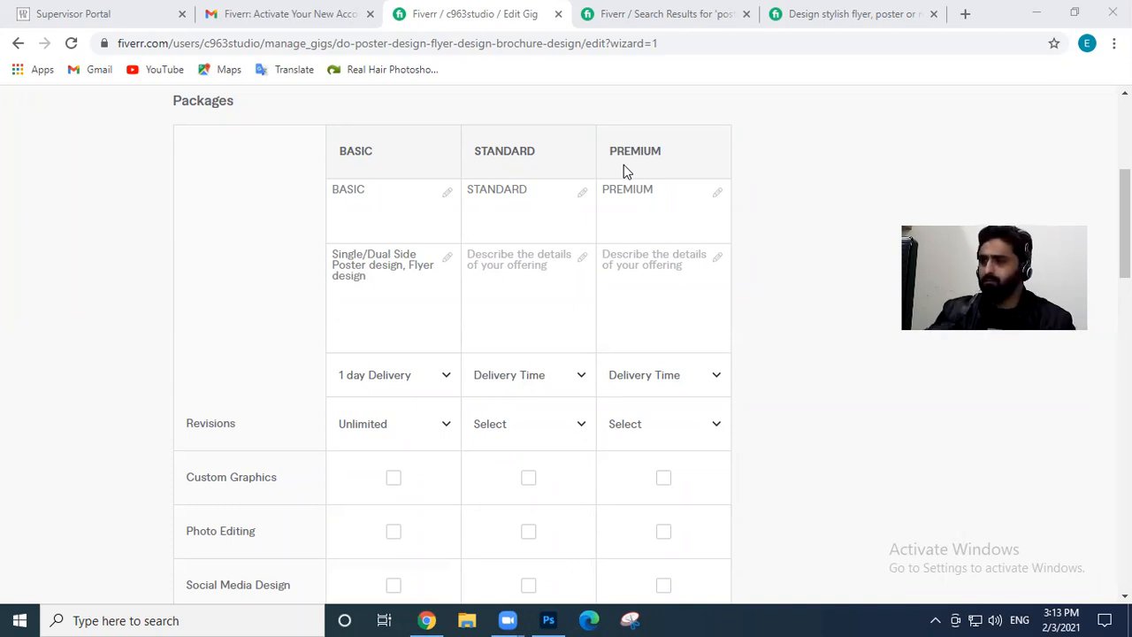
Include Custom Graphics, Photo Editing and Print-Ready in the Basic package
{"action": "left_click", "coordinate": [412, 295]}
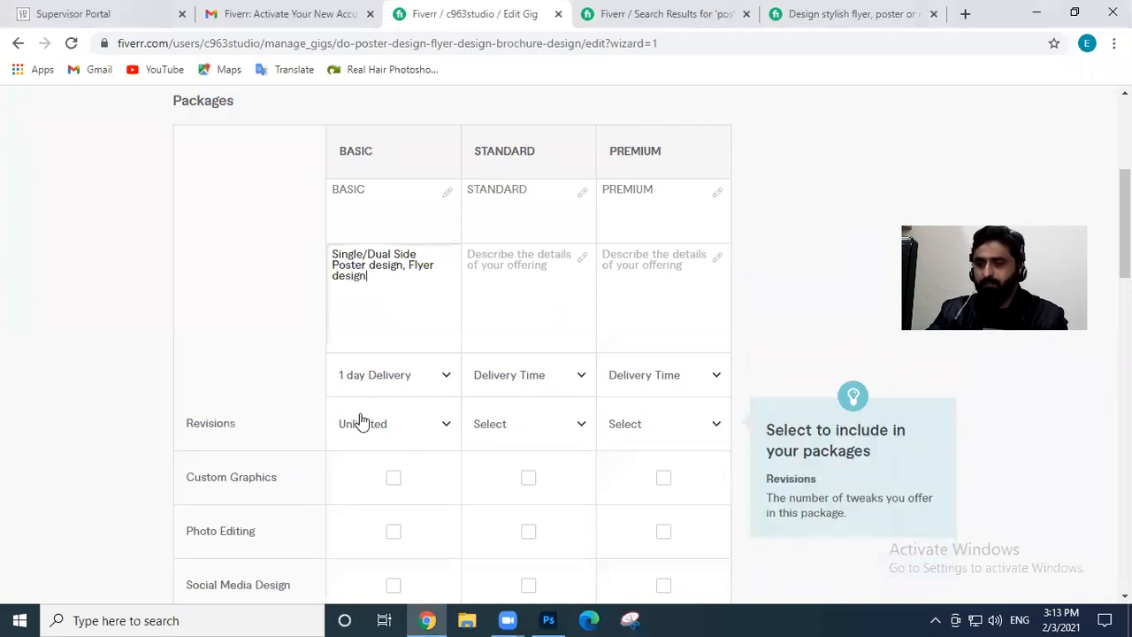
{"action": "scroll", "coordinate": [367, 426], "scroll_direction": "down", "scroll_amount": 2}
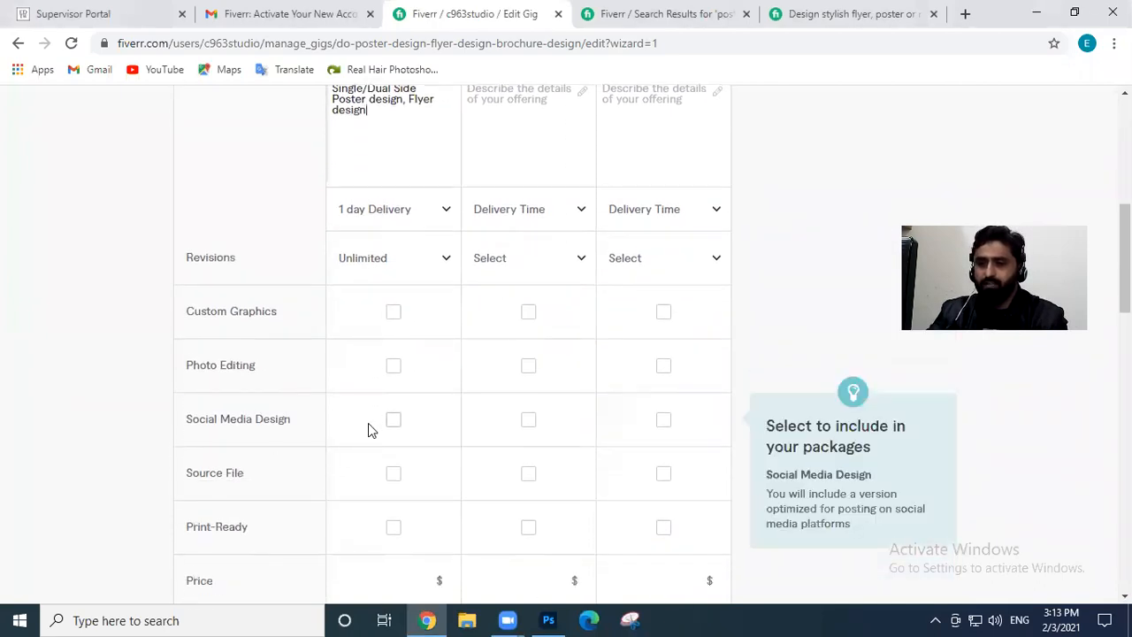
{"action": "scroll", "coordinate": [381, 404], "scroll_direction": "down", "scroll_amount": 1}
{"action": "scroll", "coordinate": [354, 238], "scroll_direction": "down", "scroll_amount": 1}
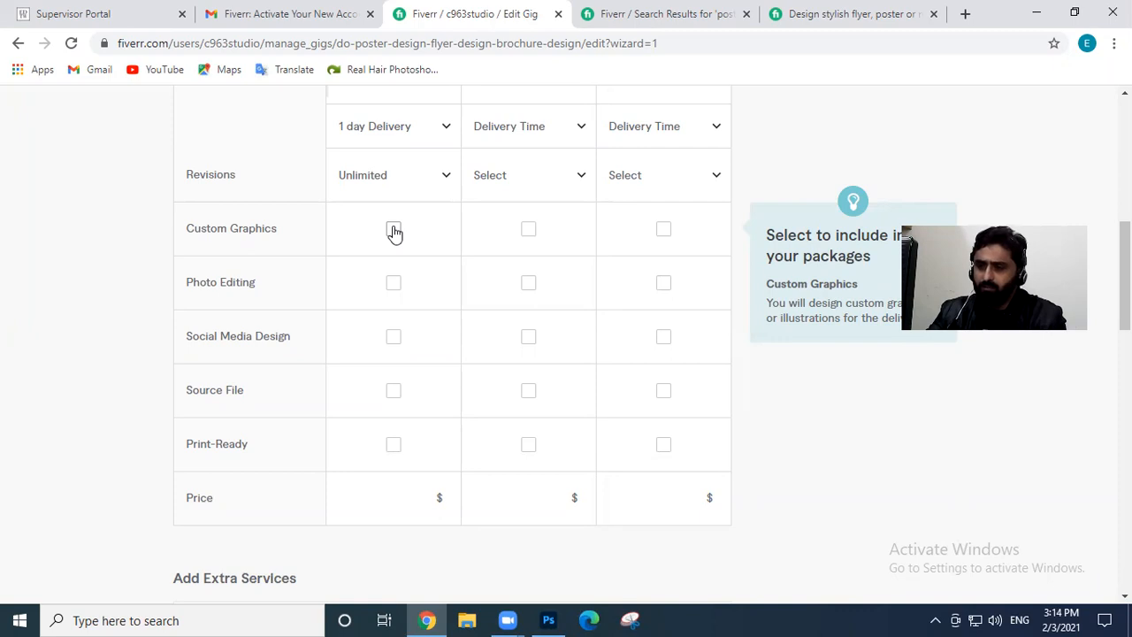
{"action": "left_click", "coordinate": [395, 231]}
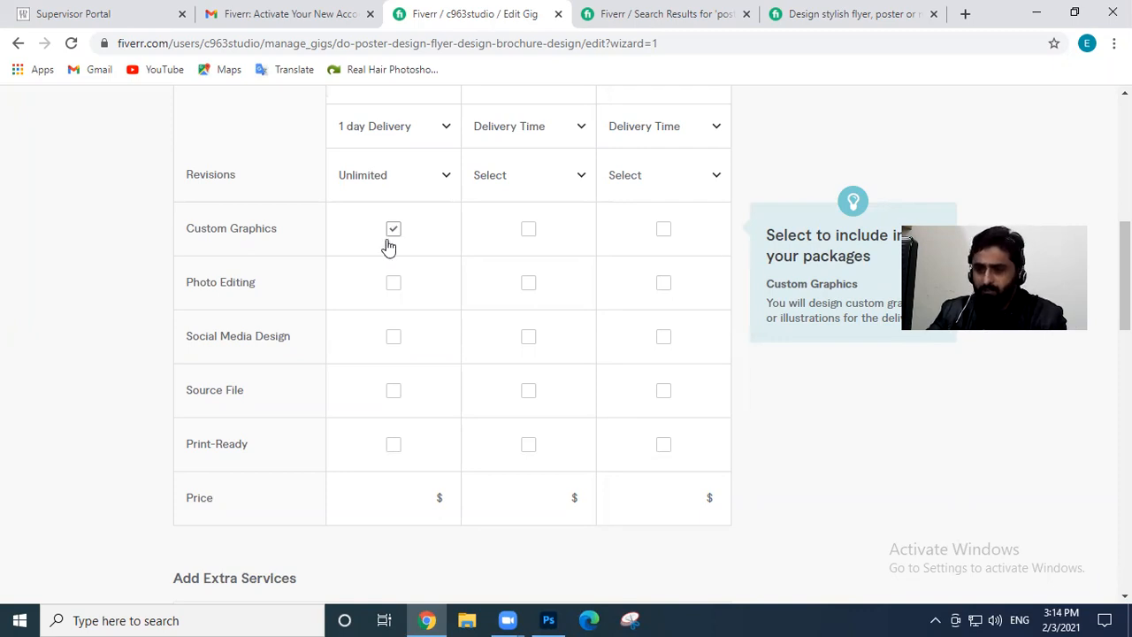
{"action": "left_click", "coordinate": [392, 287]}
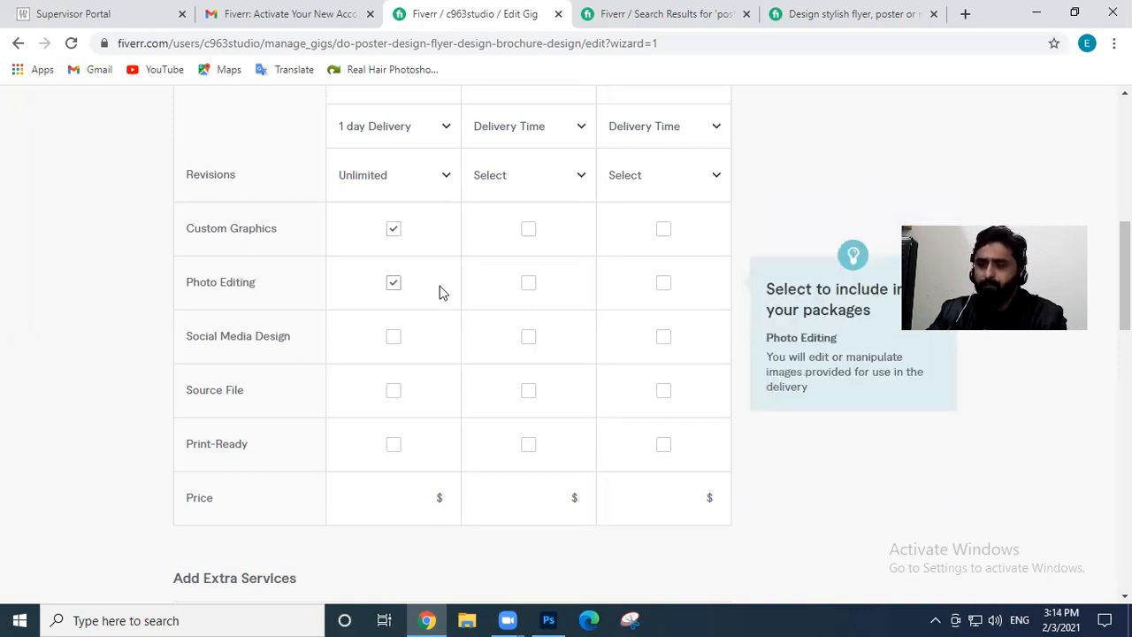
{"action": "scroll", "coordinate": [440, 325], "scroll_direction": "down", "scroll_amount": 1}
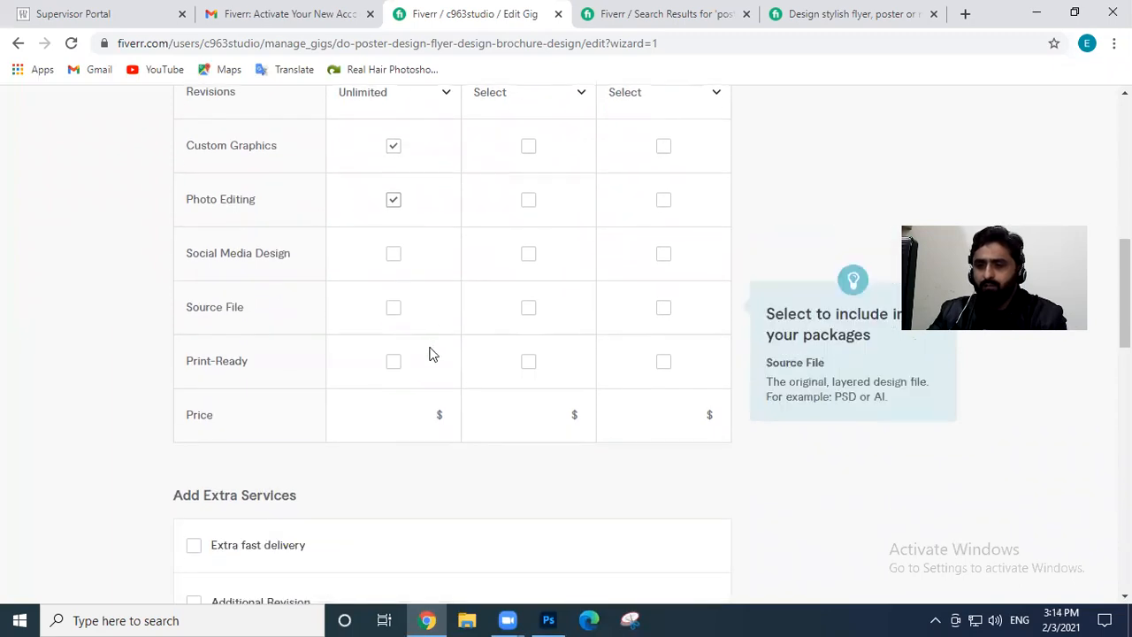
{"action": "left_click", "coordinate": [394, 364]}
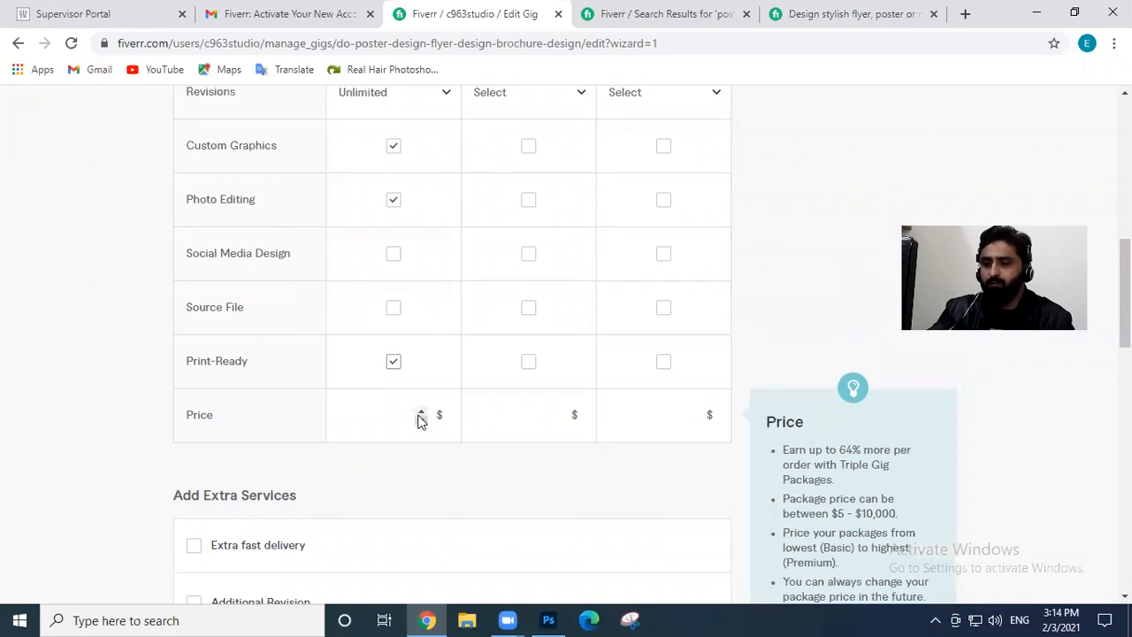
Set the Basic package's price to $5
{"action": "left_click", "coordinate": [391, 409]}
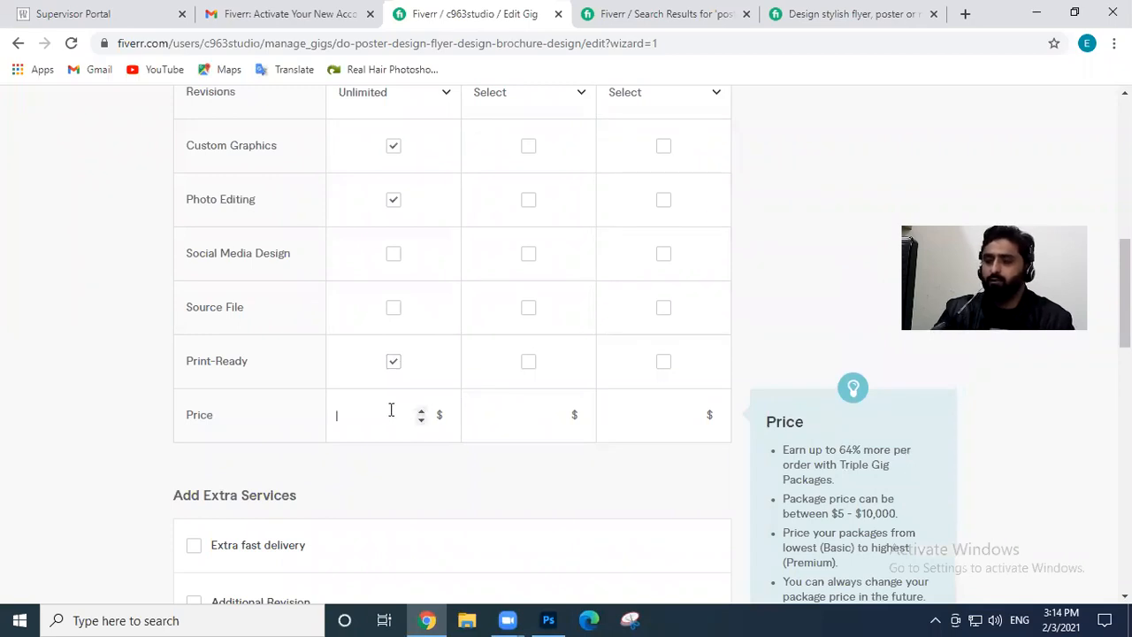
{"action": "type", "text": "10"}
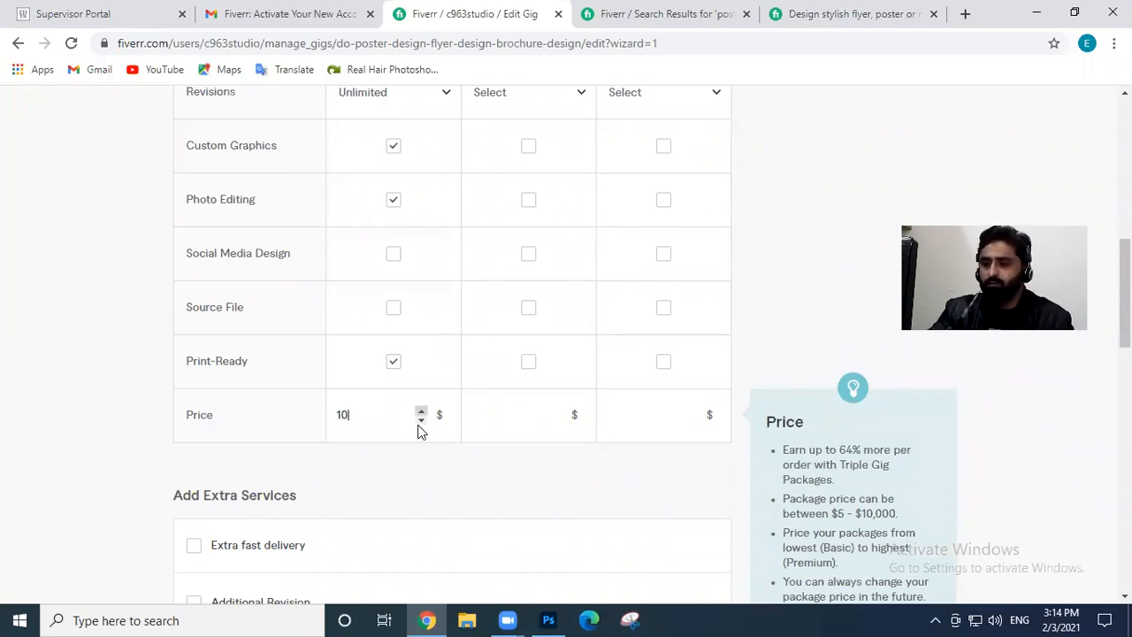
{"action": "left_click", "coordinate": [422, 420]}
{"action": "left_click", "coordinate": [395, 459]}
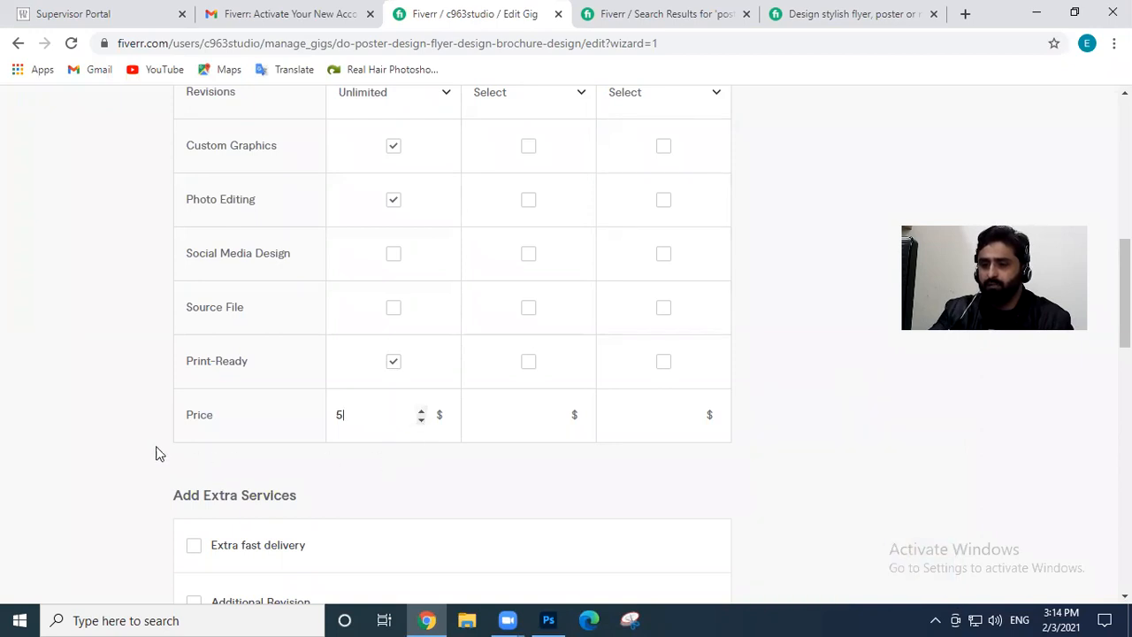
Delete and re-enter "Dual Side" in the Basic package description
{"action": "mouse_move", "coordinate": [406, 368]}
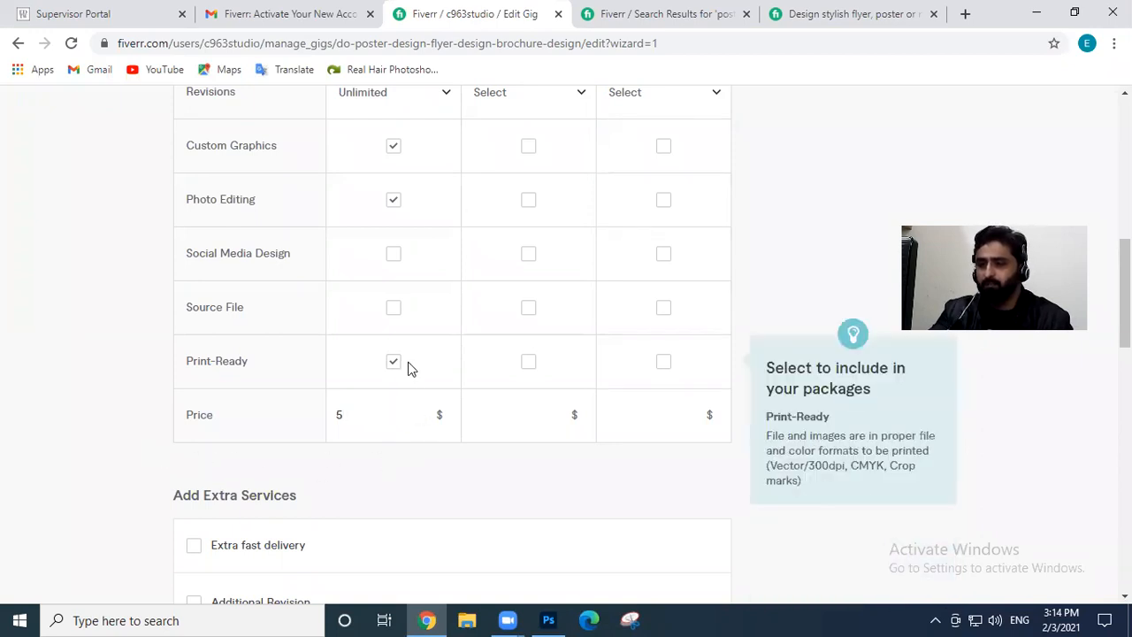
{"action": "scroll", "coordinate": [518, 346], "scroll_direction": "up", "scroll_amount": 5}
{"action": "left_click", "coordinate": [519, 351]}
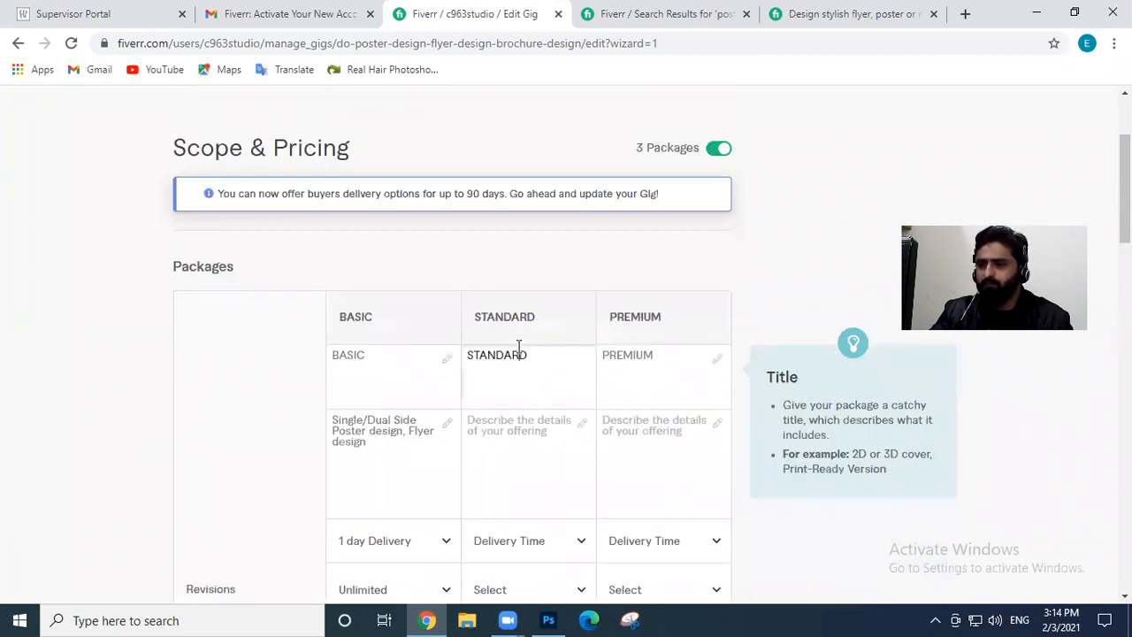
{"action": "left_click", "coordinate": [486, 409]}
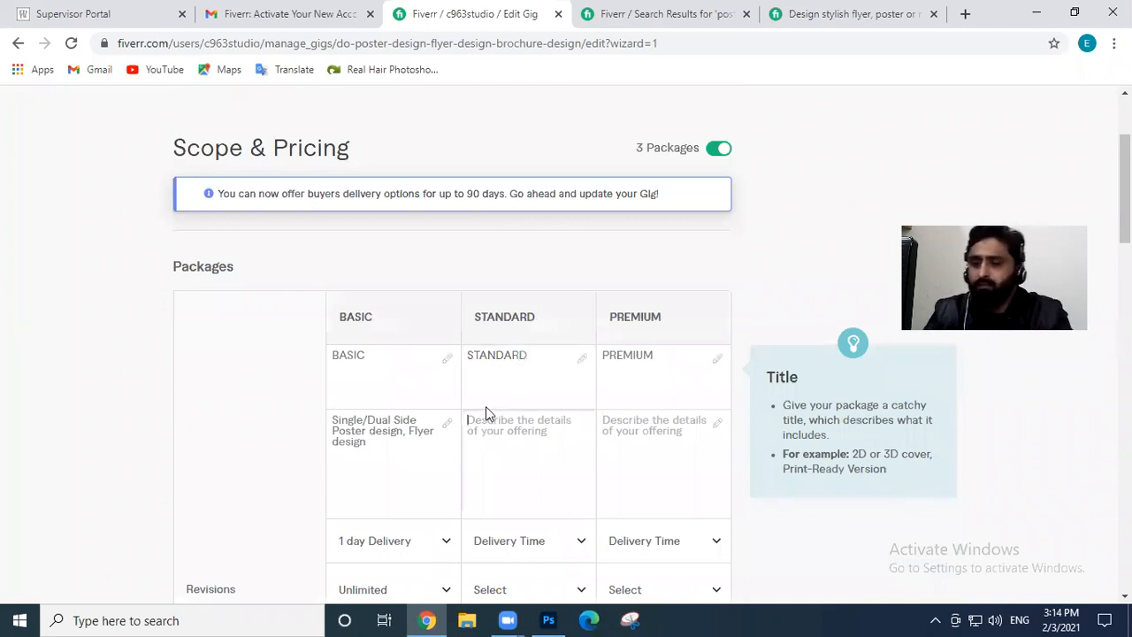
{"action": "left_click", "coordinate": [442, 419]}
{"action": "key", "text": "BackSpace"}
{"action": "key", "text": "BackSpace"}
{"action": "key", "text": "BackSpace"}
{"action": "key", "text": "BackSpace"}
{"action": "key", "text": "BackSpace"}
{"action": "key", "text": "BackSpace"}
{"action": "key", "text": "BackSpace"}
{"action": "key", "text": "BackSpace"}
{"action": "key", "text": "BackSpace"}
{"action": "key", "text": "BackSpace"}
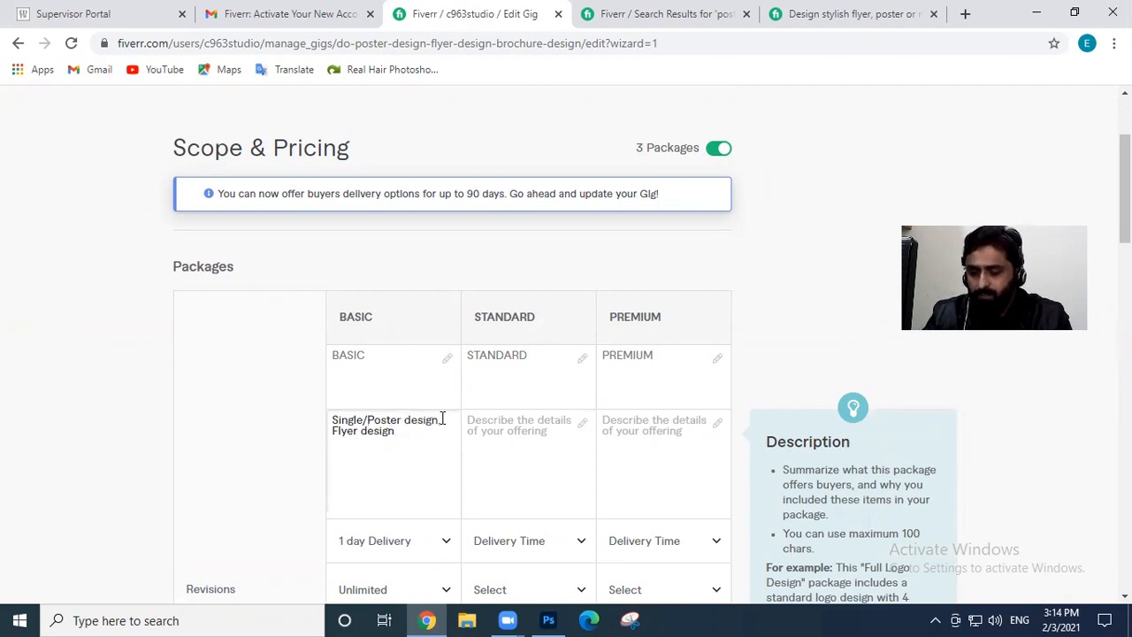
{"action": "type", "text": "Dual Sid"}
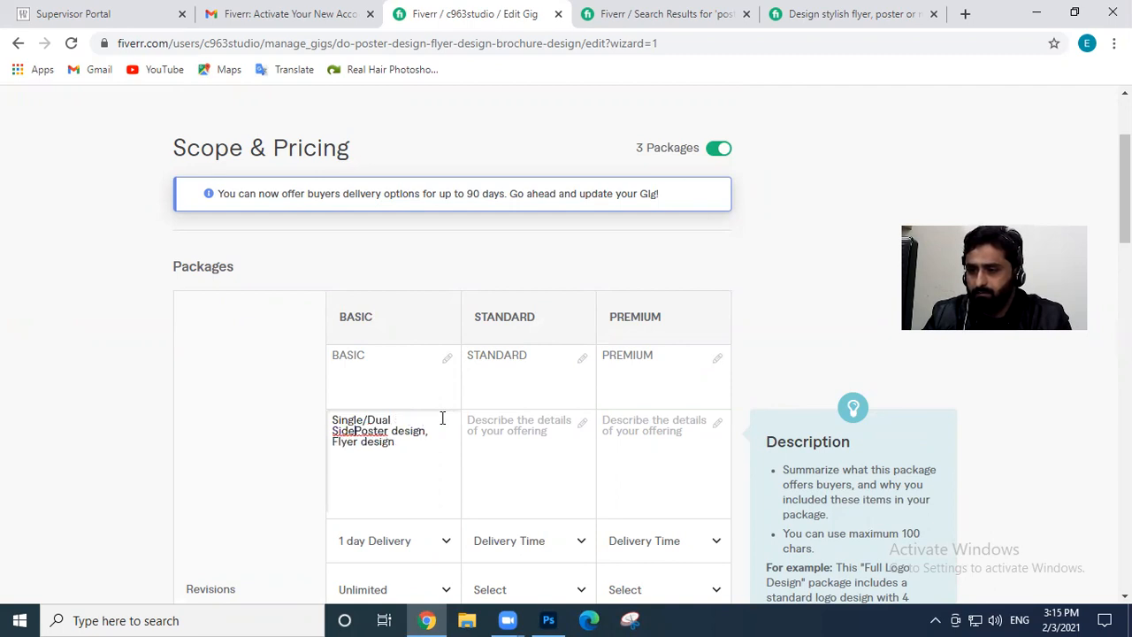
{"action": "type", "text": "e"}
Copy the Basic package's description "Single/Dual Side Poster design, Flyer design" into the Standard package's description
{"action": "left_click", "coordinate": [484, 418]}
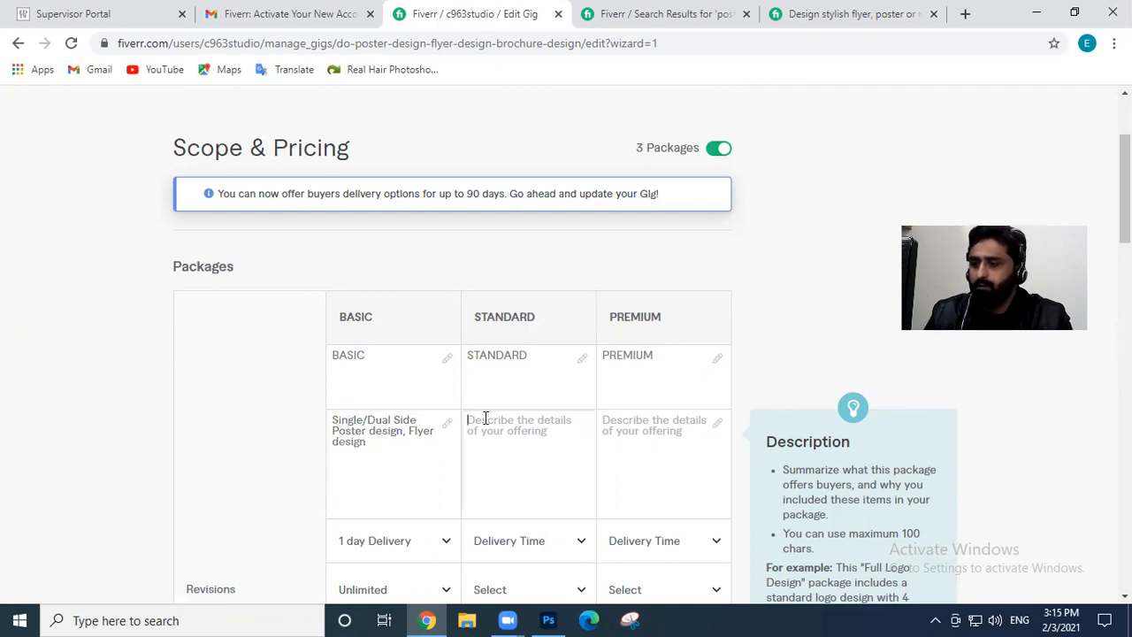
{"action": "left_click_drag", "start_coordinate": [373, 442], "coordinate": [311, 419]}
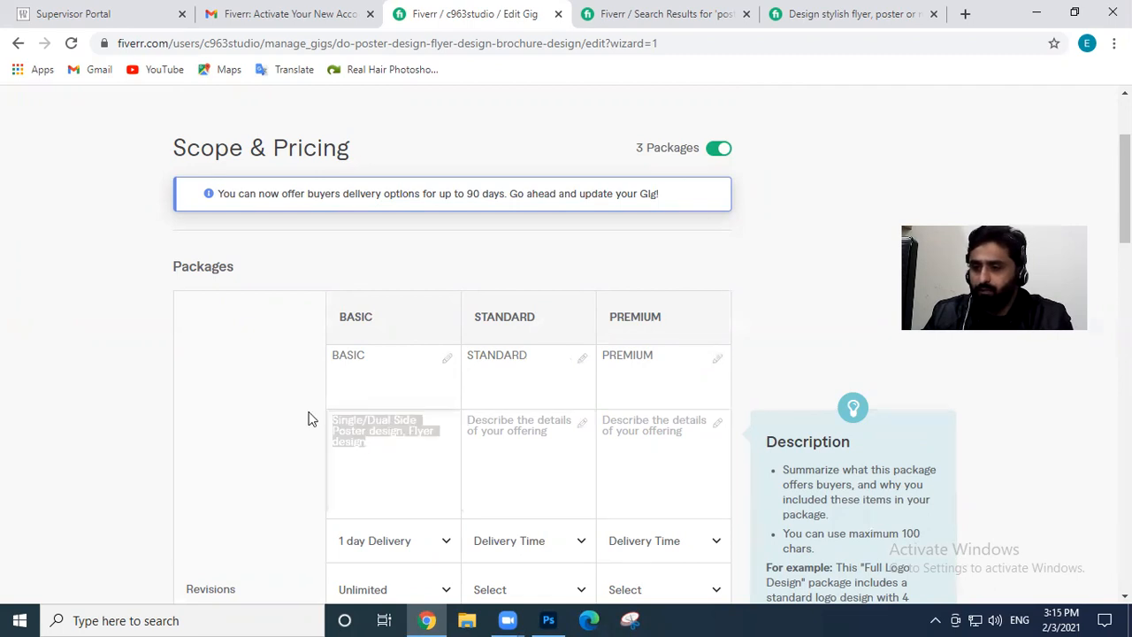
{"action": "key", "text": "ctrl+c"}
{"action": "left_click", "coordinate": [526, 430]}
{"action": "key", "text": "ctrl+v"}
Insert "1" before "Single/Dual Side" at the start of the Basic package description
{"action": "scroll", "coordinate": [573, 426], "scroll_direction": "down", "scroll_amount": 2}
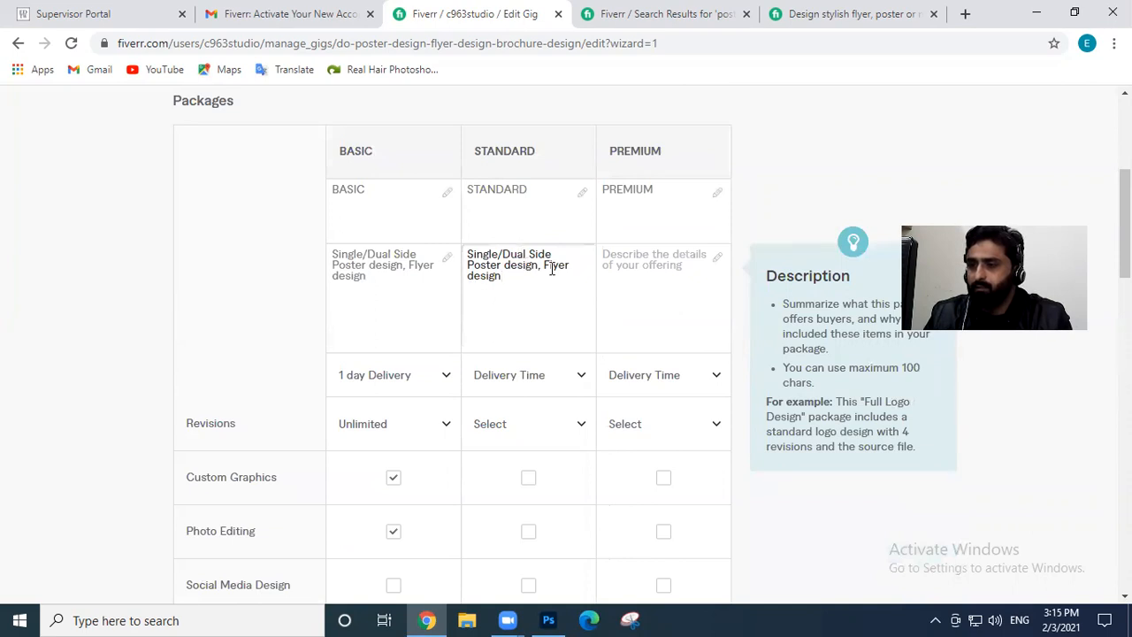
{"action": "left_click", "coordinate": [335, 259]}
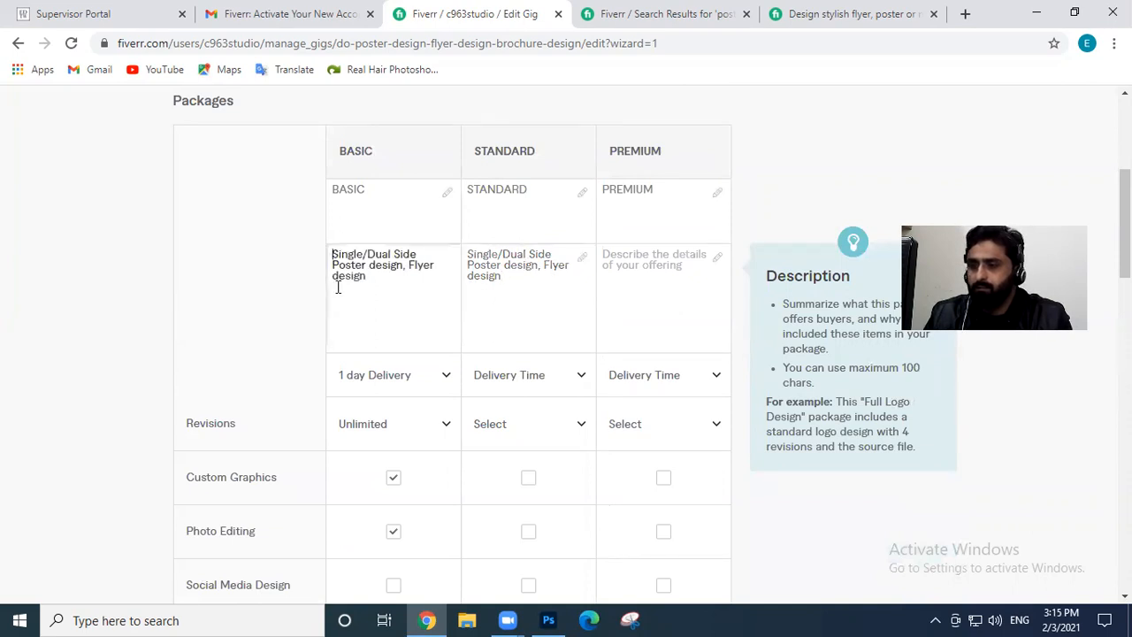
{"action": "type", "text": "1"}
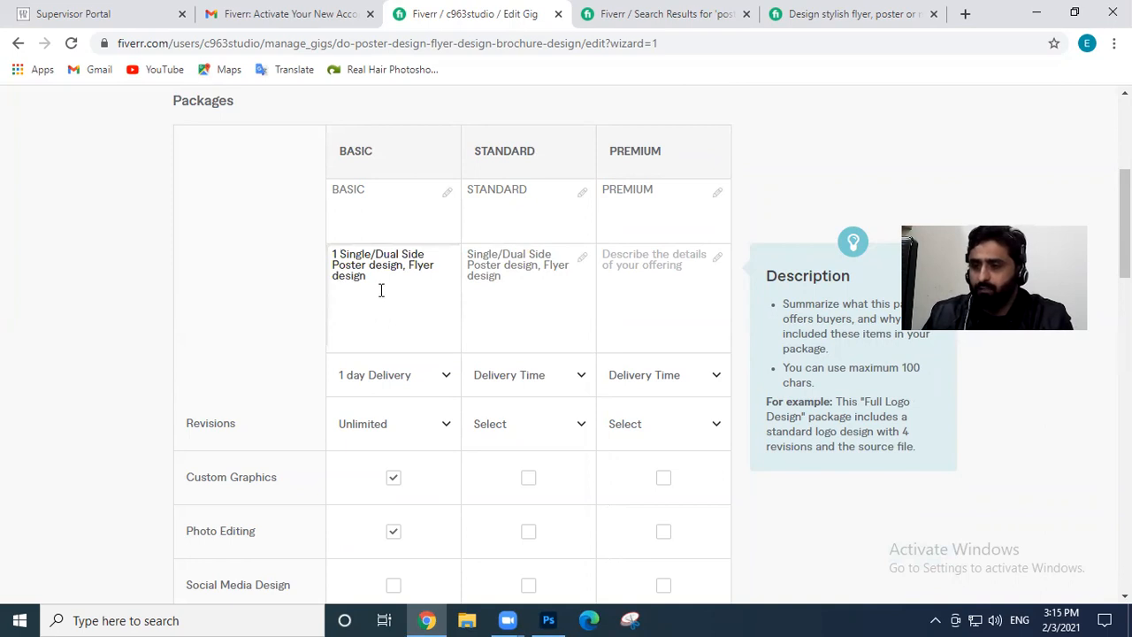
{"action": "left_click", "coordinate": [471, 259]}
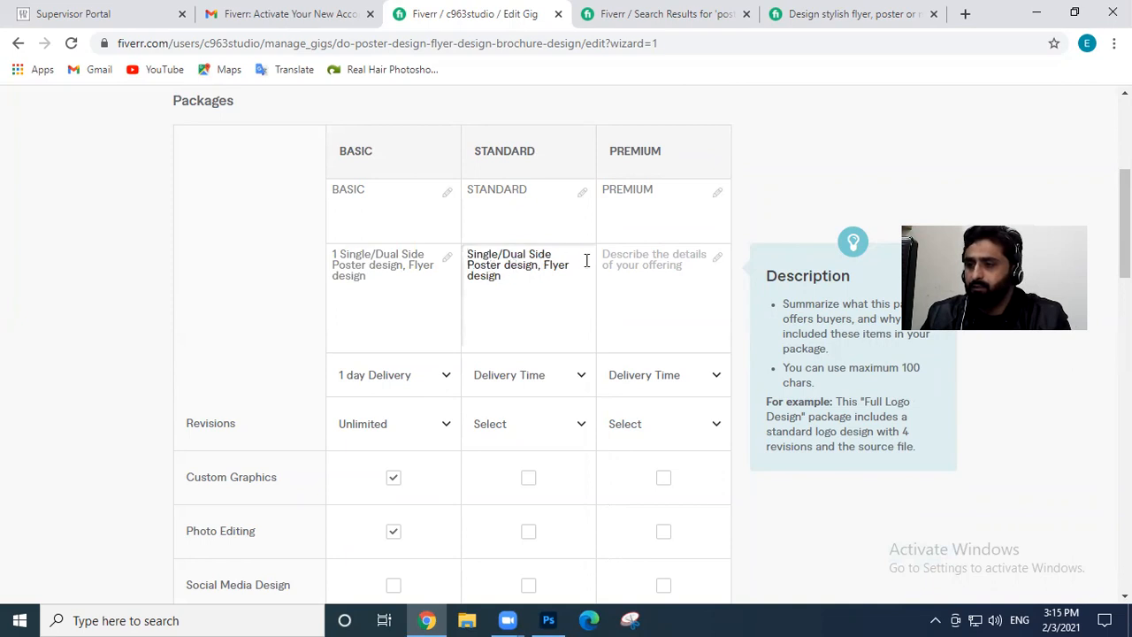
Set the Standard package's delivery time to 1 day Delivery and its revisions to Unlimited
{"action": "scroll", "coordinate": [540, 353], "scroll_direction": "down", "scroll_amount": 1}
{"action": "left_click", "coordinate": [540, 293]}
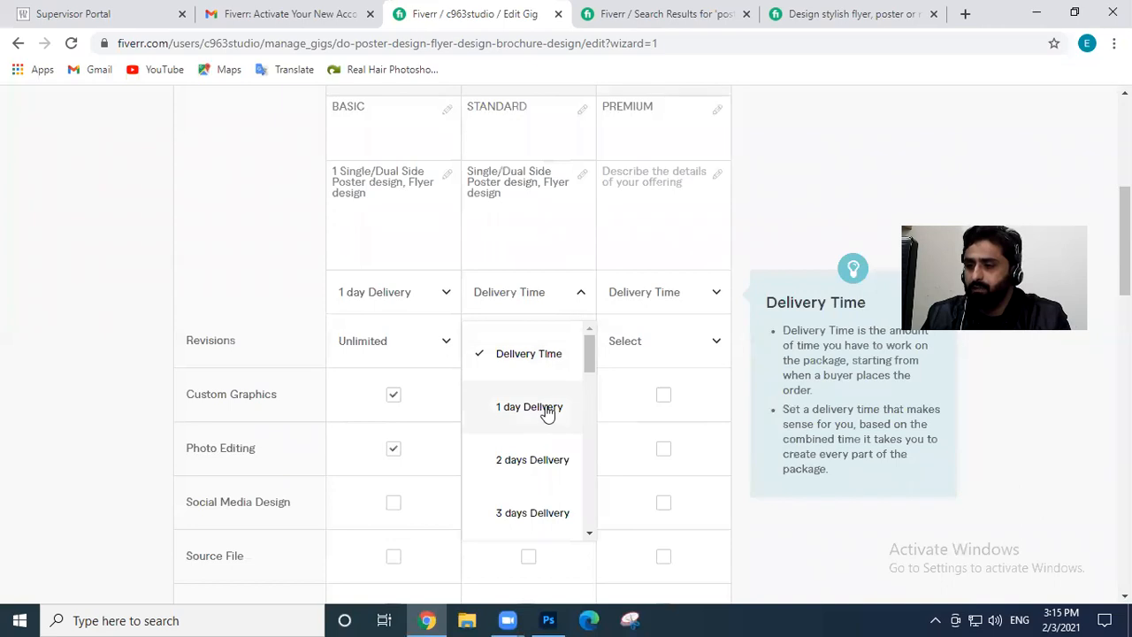
{"action": "left_click", "coordinate": [544, 407]}
{"action": "left_click", "coordinate": [518, 345]}
{"action": "scroll", "coordinate": [530, 434], "scroll_direction": "down", "scroll_amount": 6}
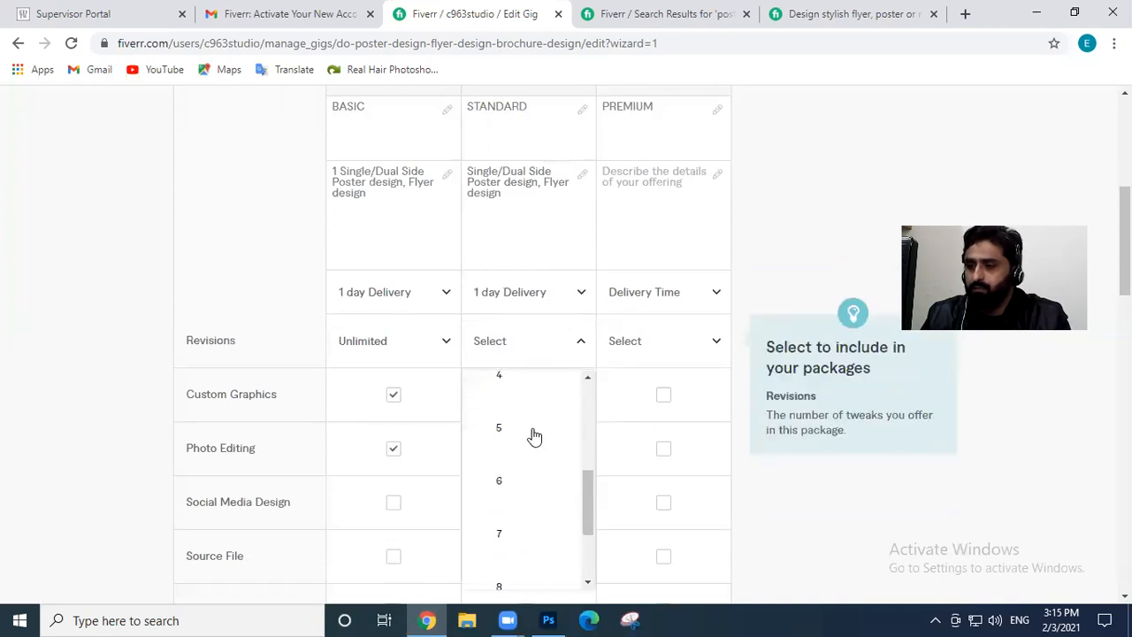
{"action": "left_click", "coordinate": [530, 557]}
Include Custom Graphics, Photo Editing, Source File and Print-Ready in the Standard package
{"action": "scroll", "coordinate": [535, 248], "scroll_direction": "down", "scroll_amount": 2}
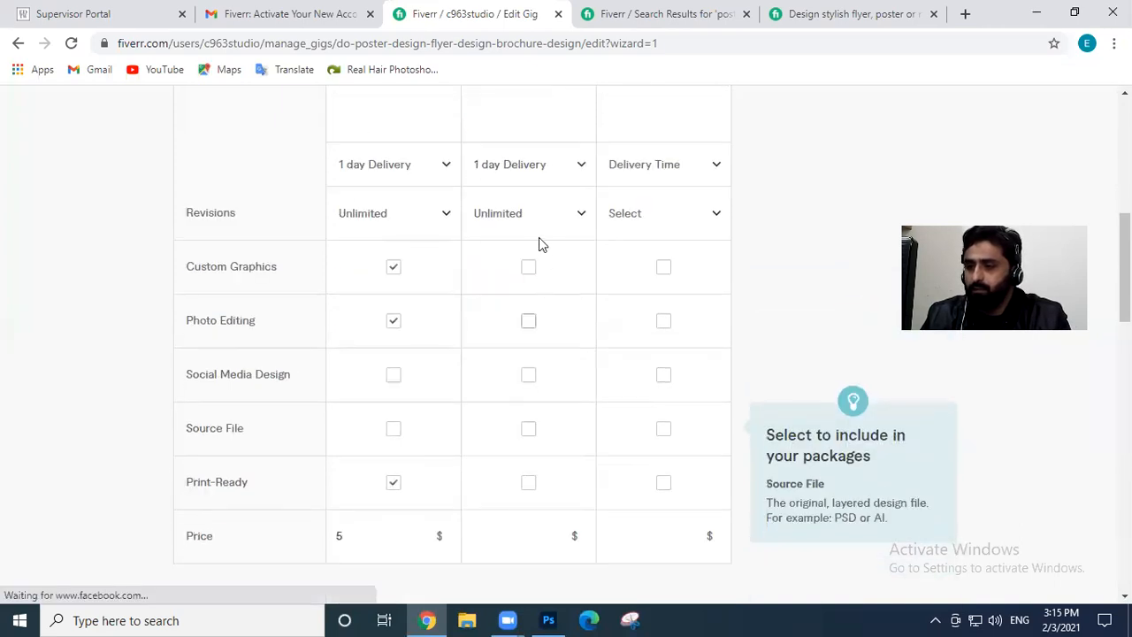
{"action": "left_click", "coordinate": [527, 230]}
{"action": "left_click", "coordinate": [528, 287]}
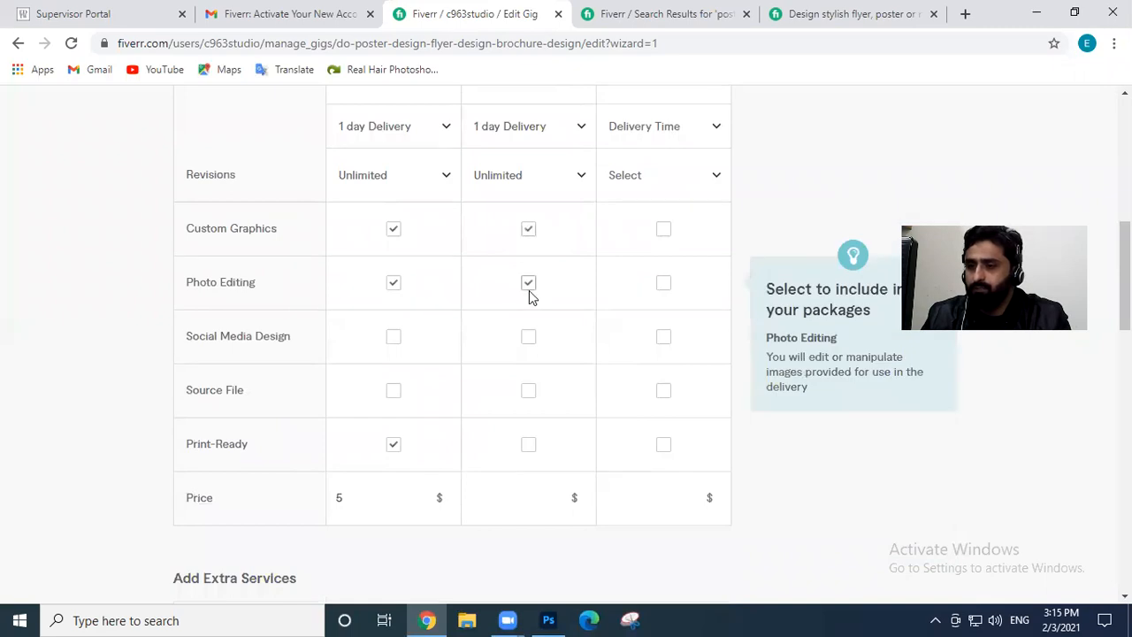
{"action": "left_click", "coordinate": [527, 445]}
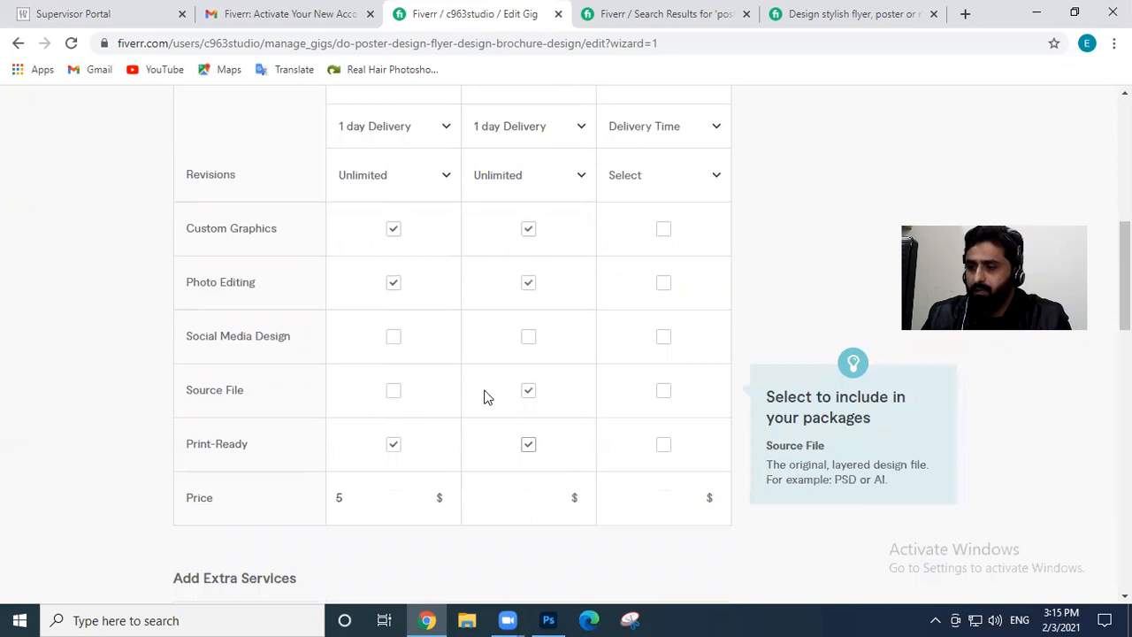
{"action": "scroll", "coordinate": [536, 374], "scroll_direction": "up", "scroll_amount": 1}
{"action": "scroll", "coordinate": [521, 296], "scroll_direction": "up", "scroll_amount": 1}
{"action": "scroll", "coordinate": [487, 291], "scroll_direction": "down", "scroll_amount": 1}
{"action": "scroll", "coordinate": [487, 291], "scroll_direction": "up", "scroll_amount": 1}
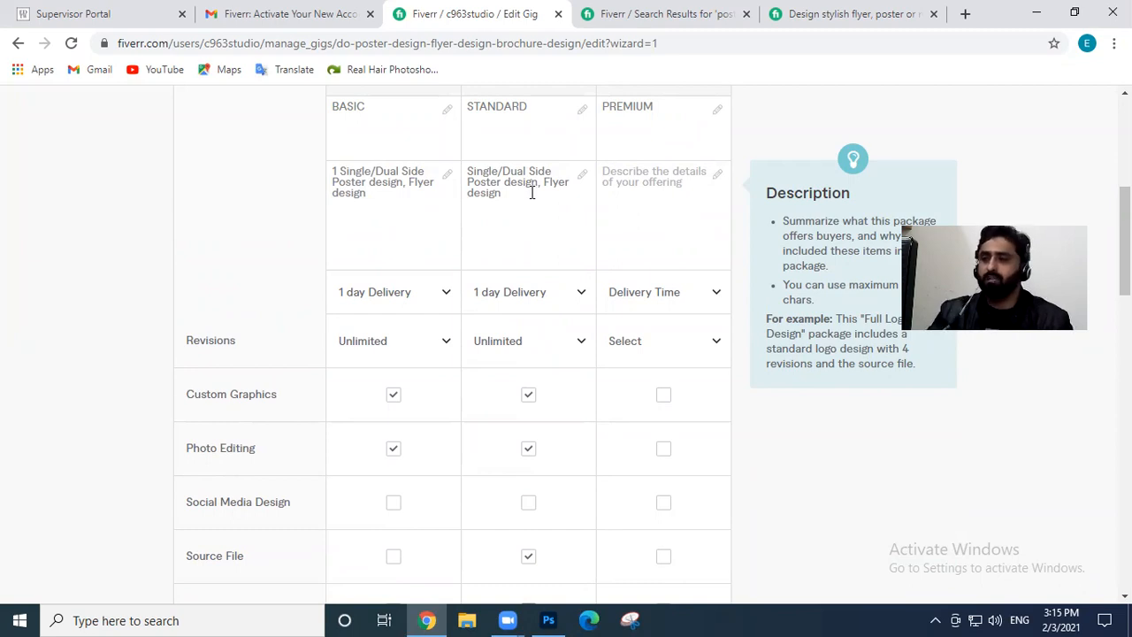
{"action": "scroll", "coordinate": [531, 193], "scroll_direction": "up", "scroll_amount": 1}
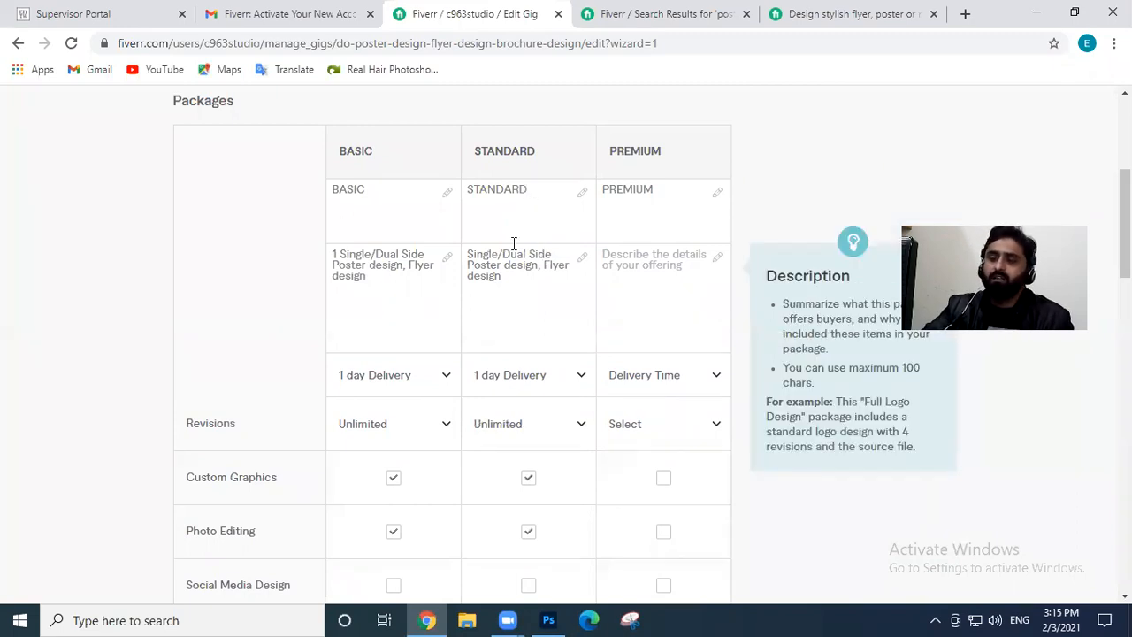
Set the Standard package's price to 10 $
{"action": "left_click", "coordinate": [337, 255]}
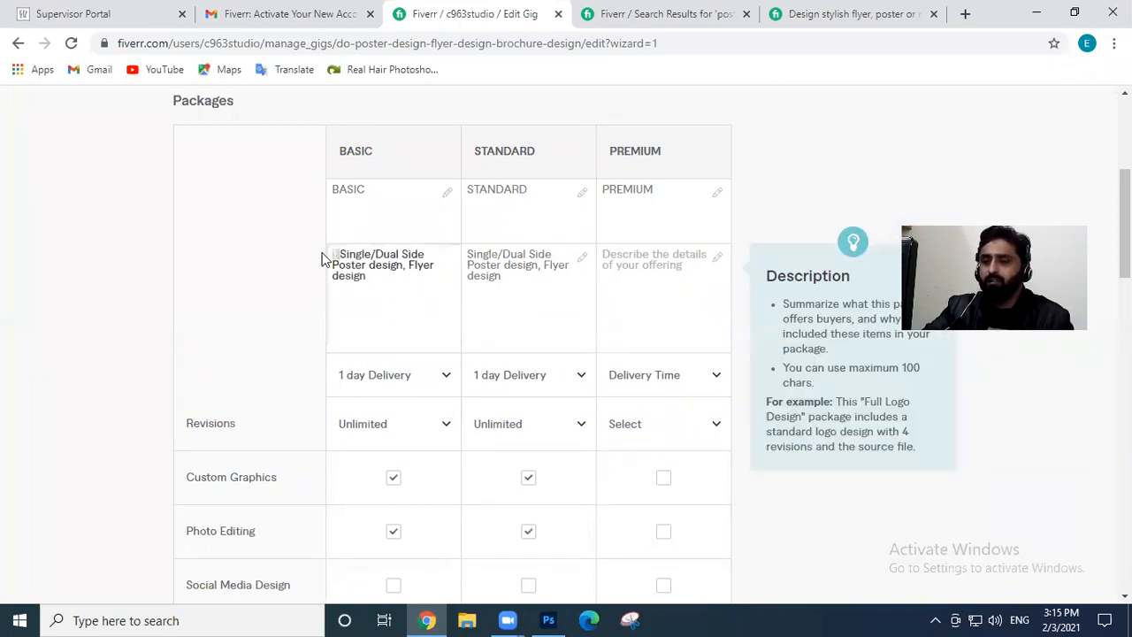
{"action": "left_click", "coordinate": [495, 262]}
{"action": "scroll", "coordinate": [530, 329], "scroll_direction": "down", "scroll_amount": 2}
{"action": "scroll", "coordinate": [531, 274], "scroll_direction": "down", "scroll_amount": 1}
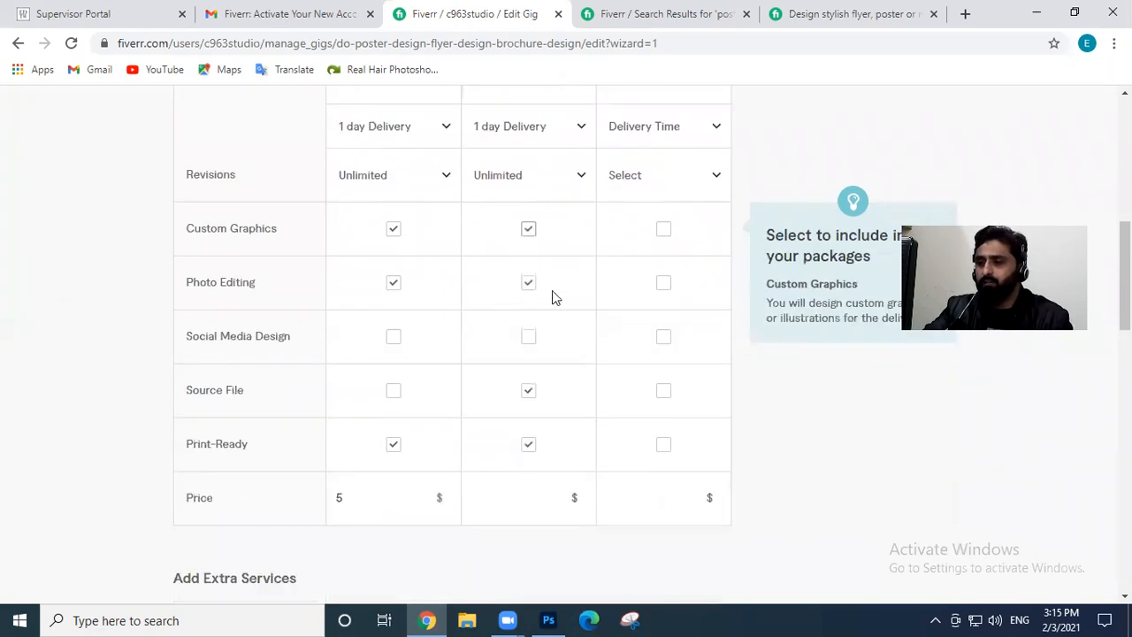
{"action": "left_click", "coordinate": [557, 502]}
{"action": "type", "text": "5"}
{"action": "left_click", "coordinate": [557, 494]}
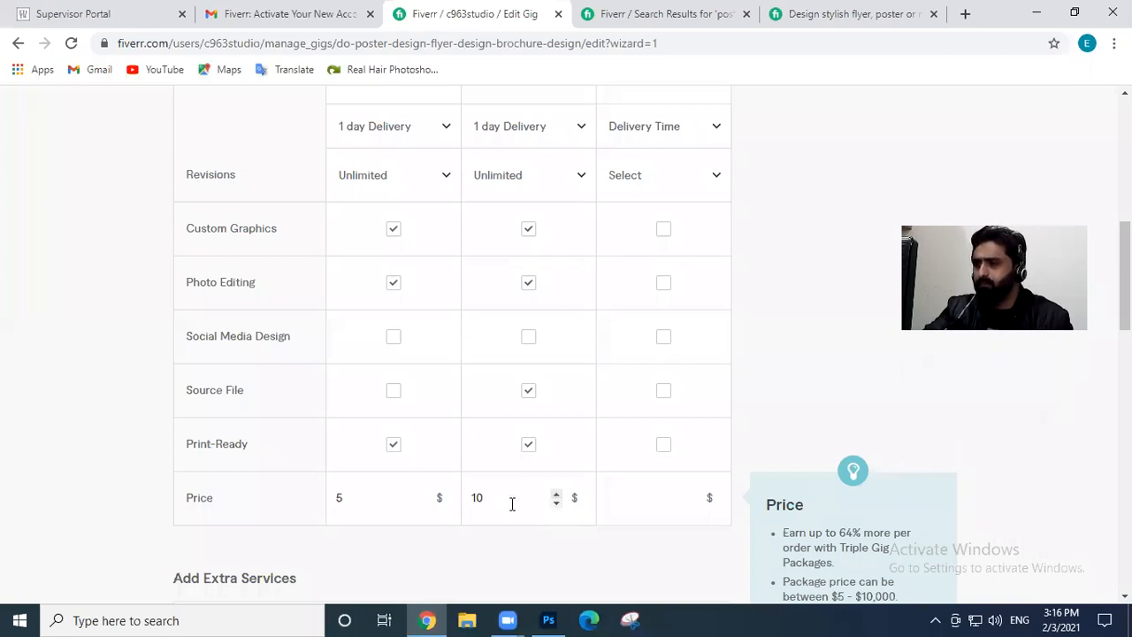
{"action": "left_click_drag", "start_coordinate": [346, 504], "coordinate": [318, 506]}
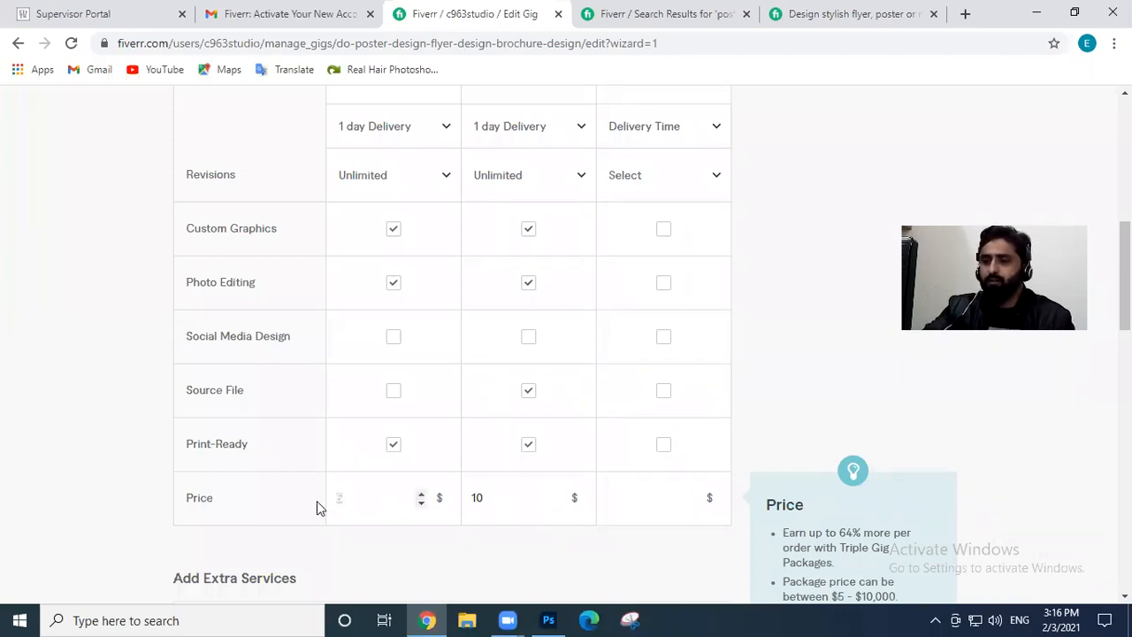
{"action": "left_click_drag", "start_coordinate": [488, 498], "coordinate": [459, 504]}
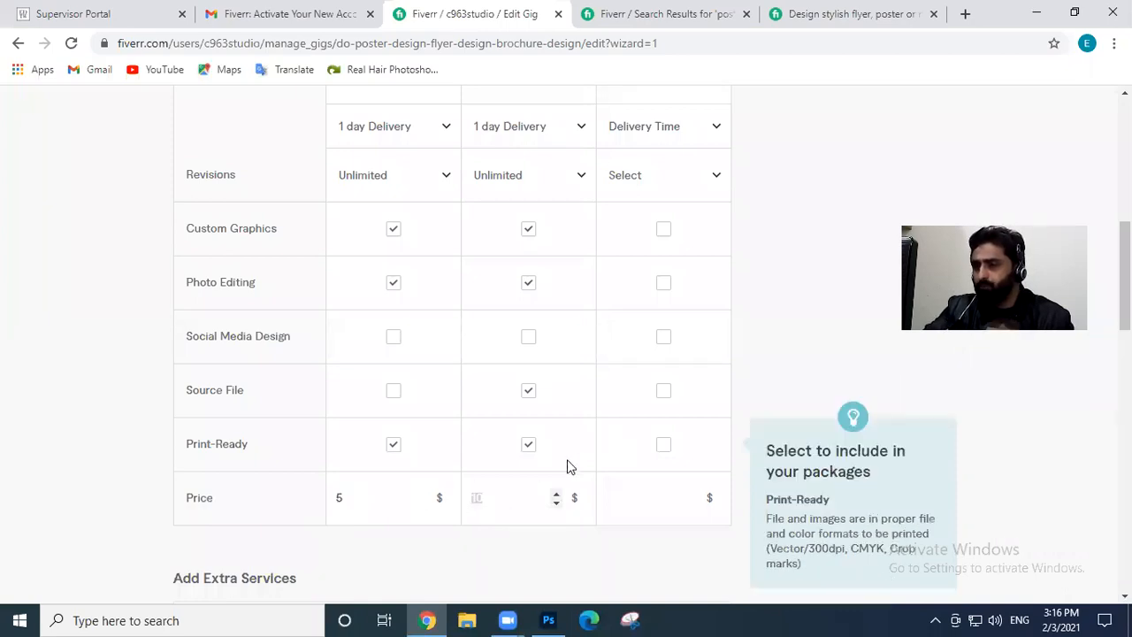
{"action": "left_click", "coordinate": [484, 497]}
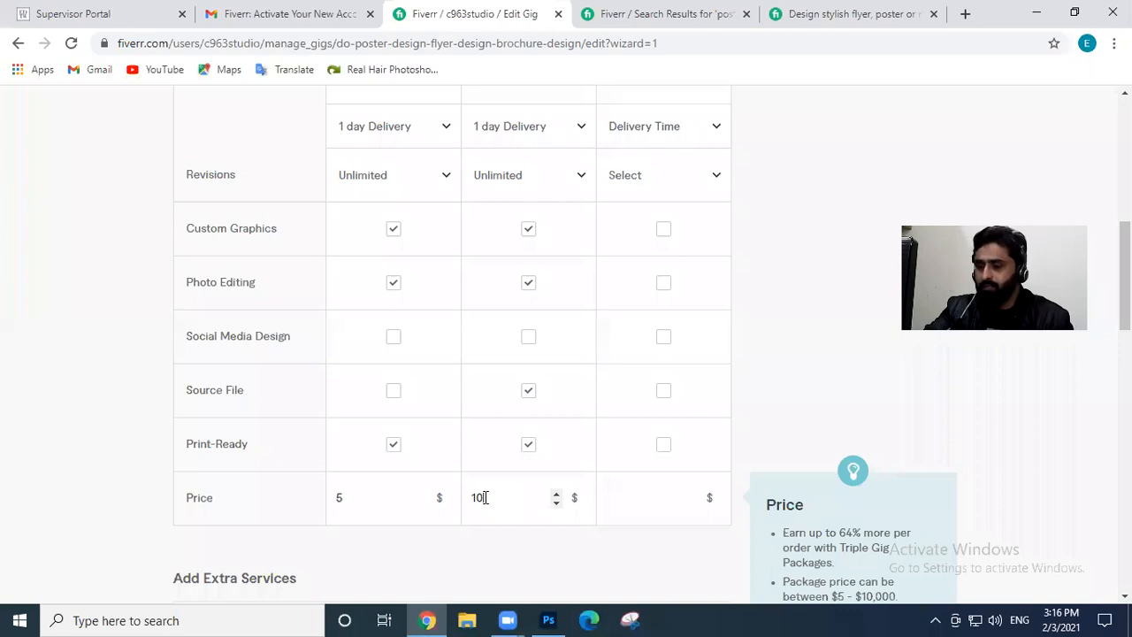
Insert "2" before "Single/Dual Side" at the start of the Standard package's description
{"action": "scroll", "coordinate": [530, 433], "scroll_direction": "up", "scroll_amount": 2}
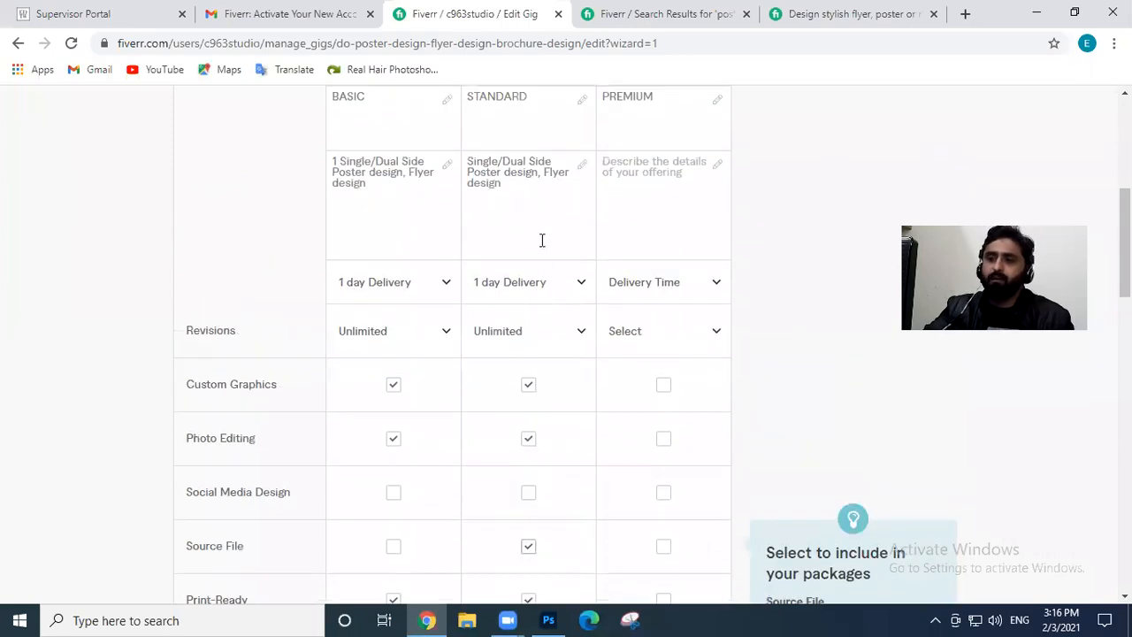
{"action": "left_click", "coordinate": [537, 209]}
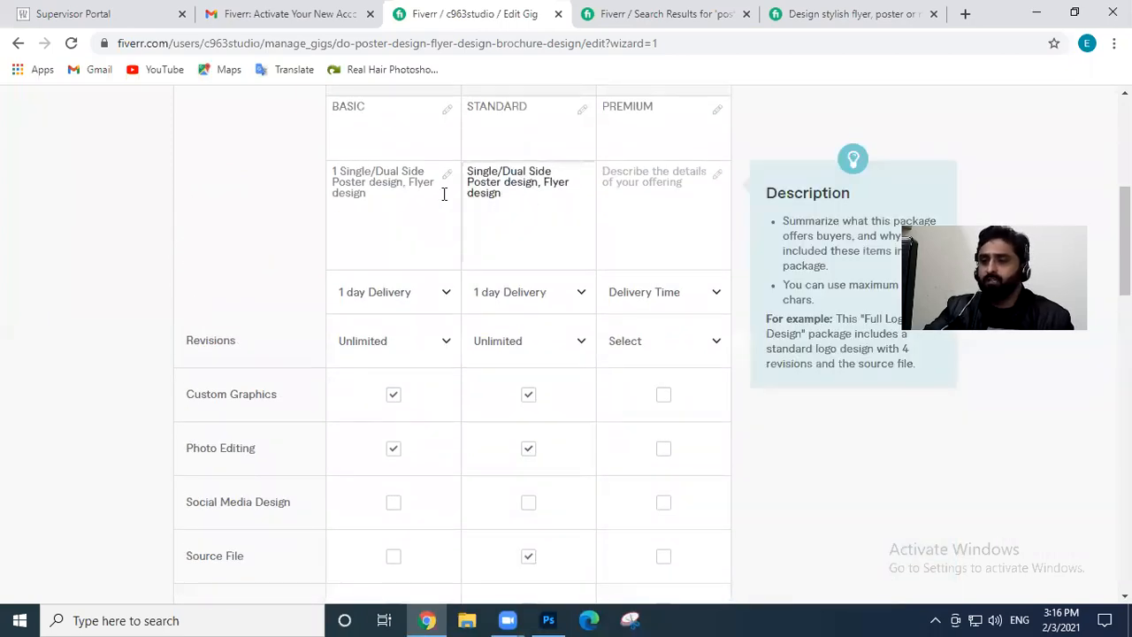
{"action": "left_click", "coordinate": [661, 219]}
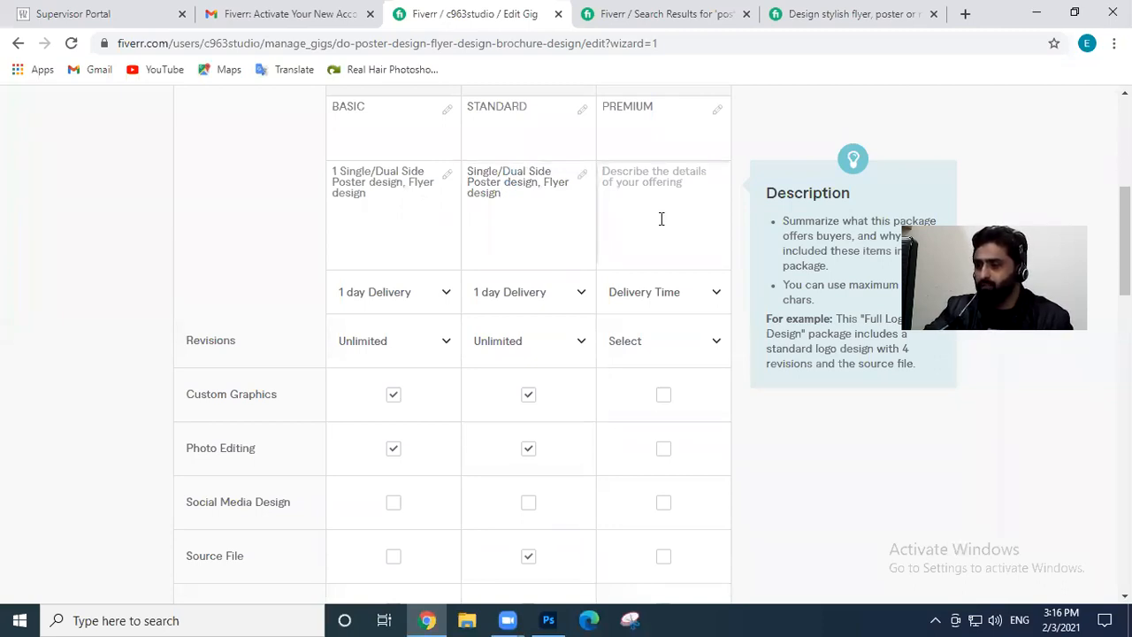
{"action": "left_click", "coordinate": [414, 191]}
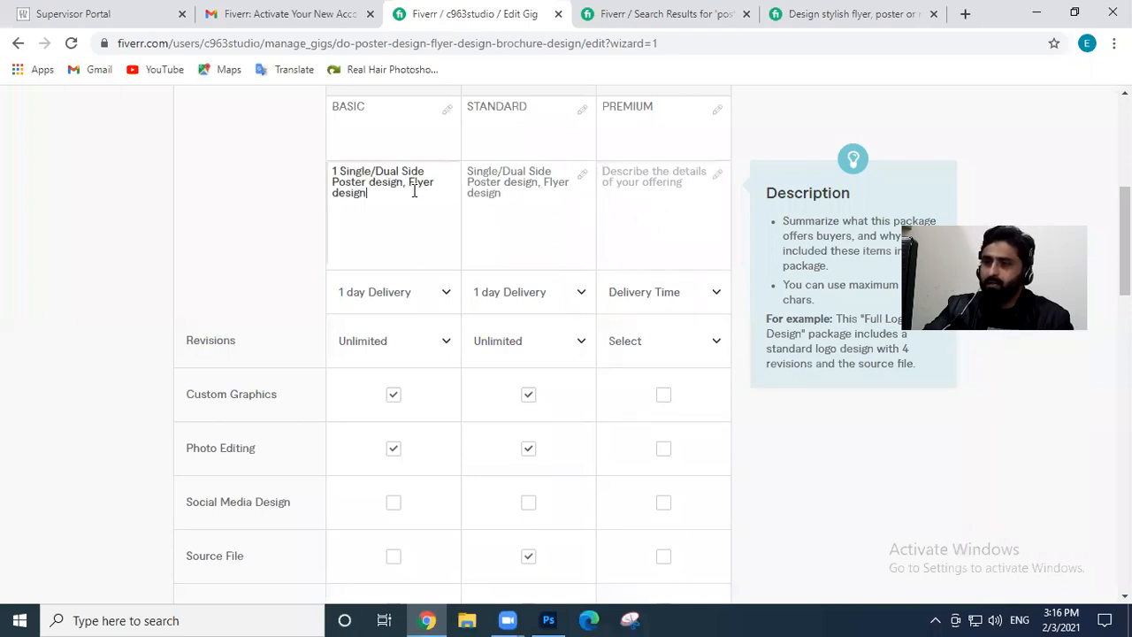
{"action": "left_click", "coordinate": [504, 178]}
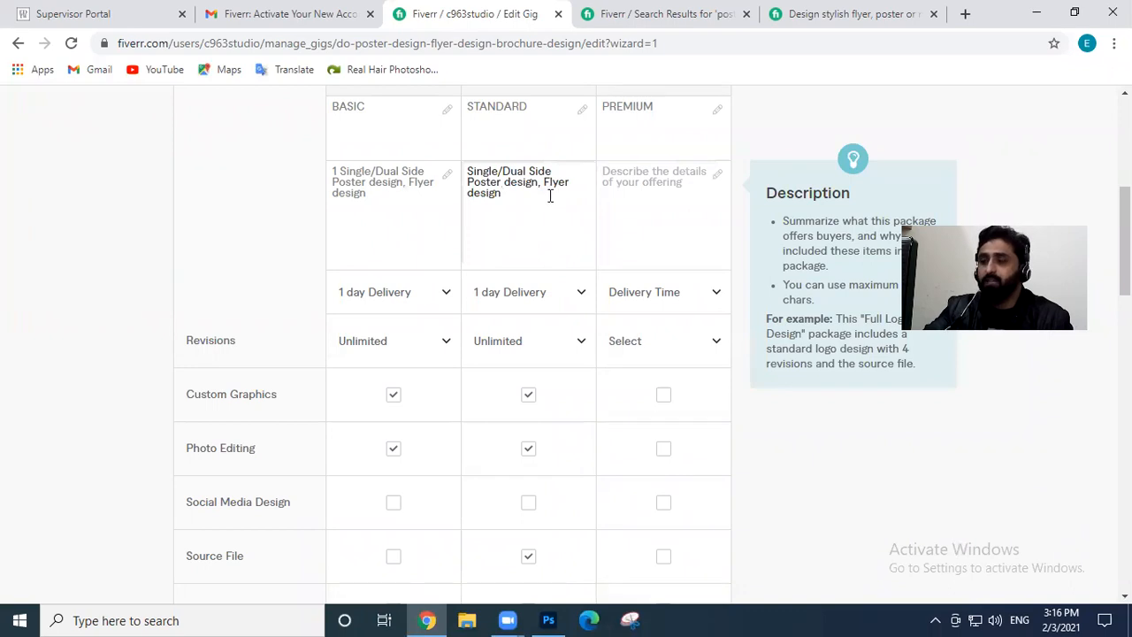
{"action": "left_click", "coordinate": [646, 197]}
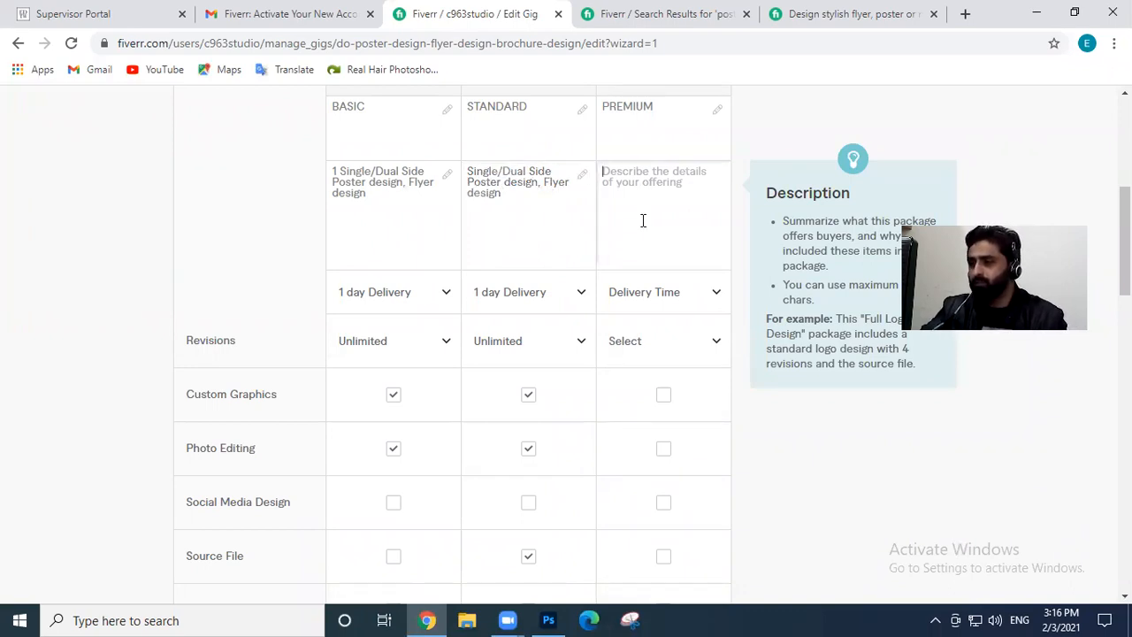
{"action": "scroll", "coordinate": [657, 301], "scroll_direction": "down", "scroll_amount": 1}
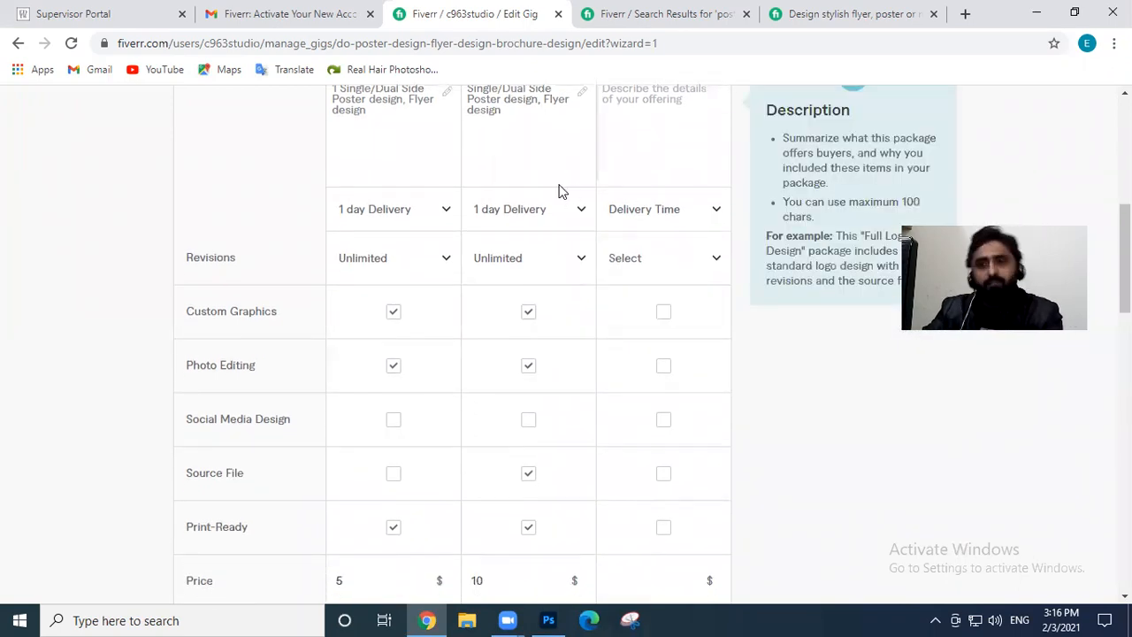
{"action": "scroll", "coordinate": [559, 186], "scroll_direction": "up", "scroll_amount": 1}
{"action": "left_click", "coordinate": [468, 175]}
{"action": "type", "text": "2"}
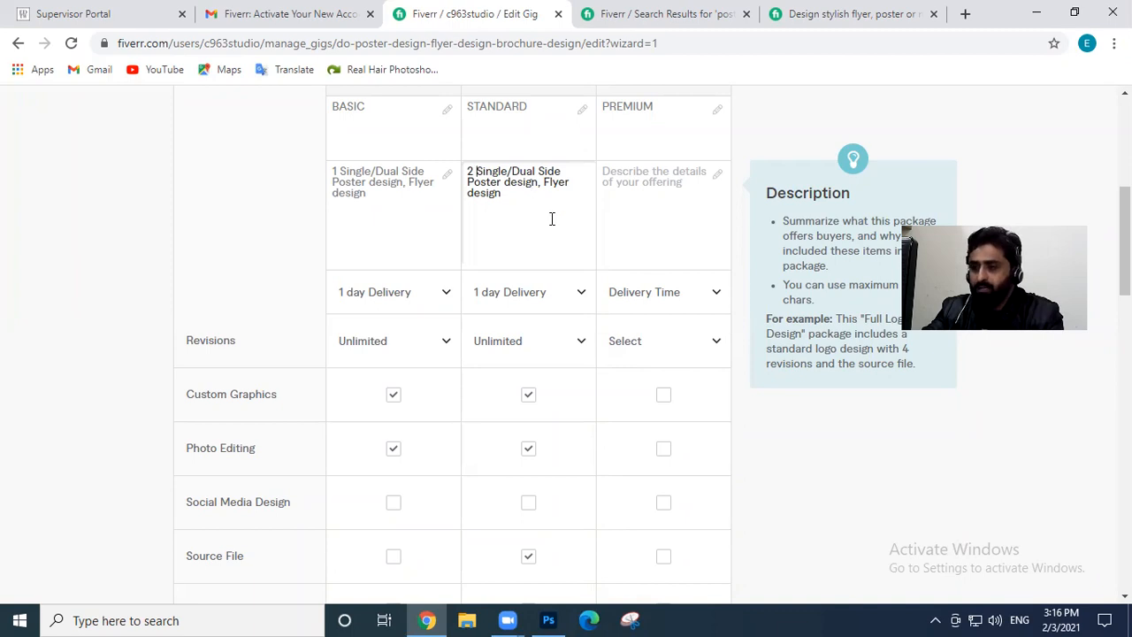
Remove Custom Graphics from the Basic package's included elements
{"action": "scroll", "coordinate": [554, 222], "scroll_direction": "down", "scroll_amount": 1}
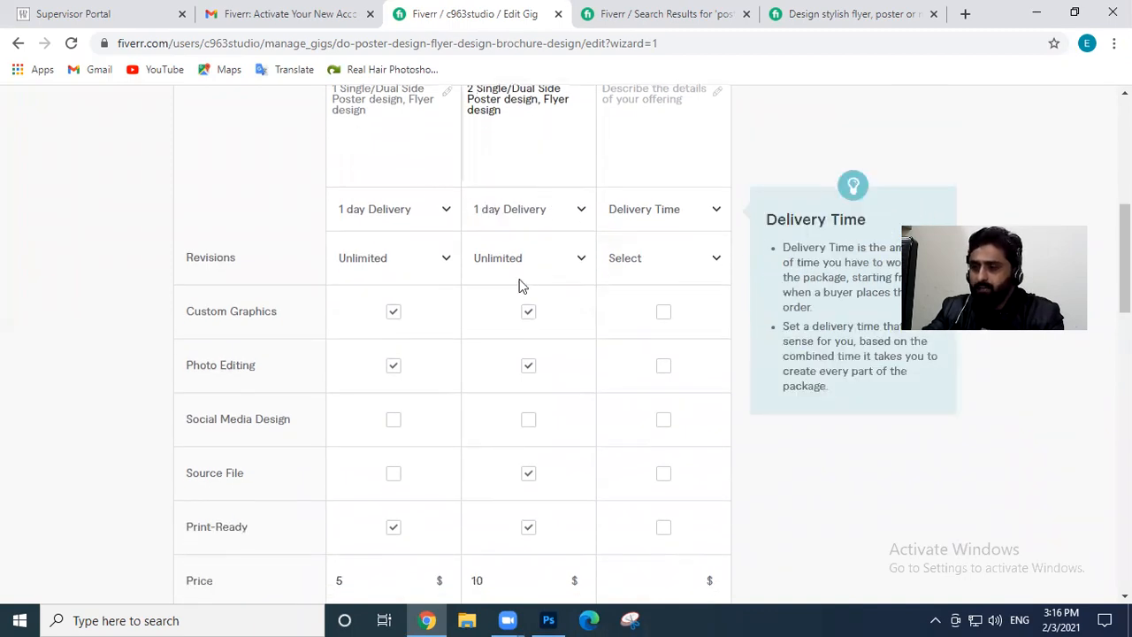
{"action": "scroll", "coordinate": [545, 262], "scroll_direction": "down", "scroll_amount": 1}
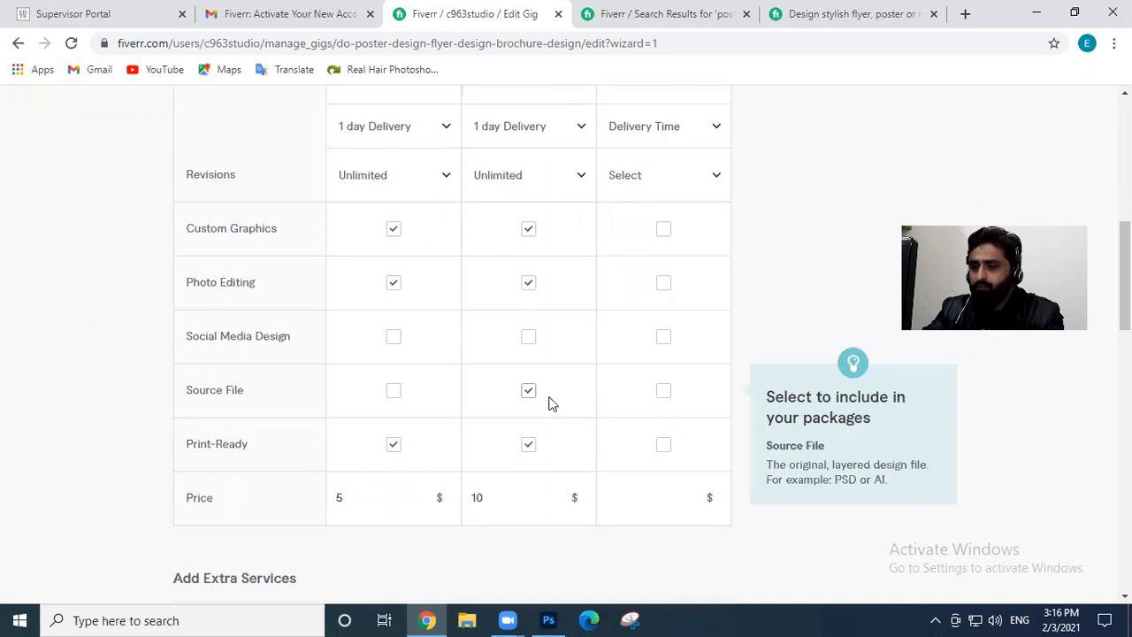
{"action": "left_click", "coordinate": [394, 233]}
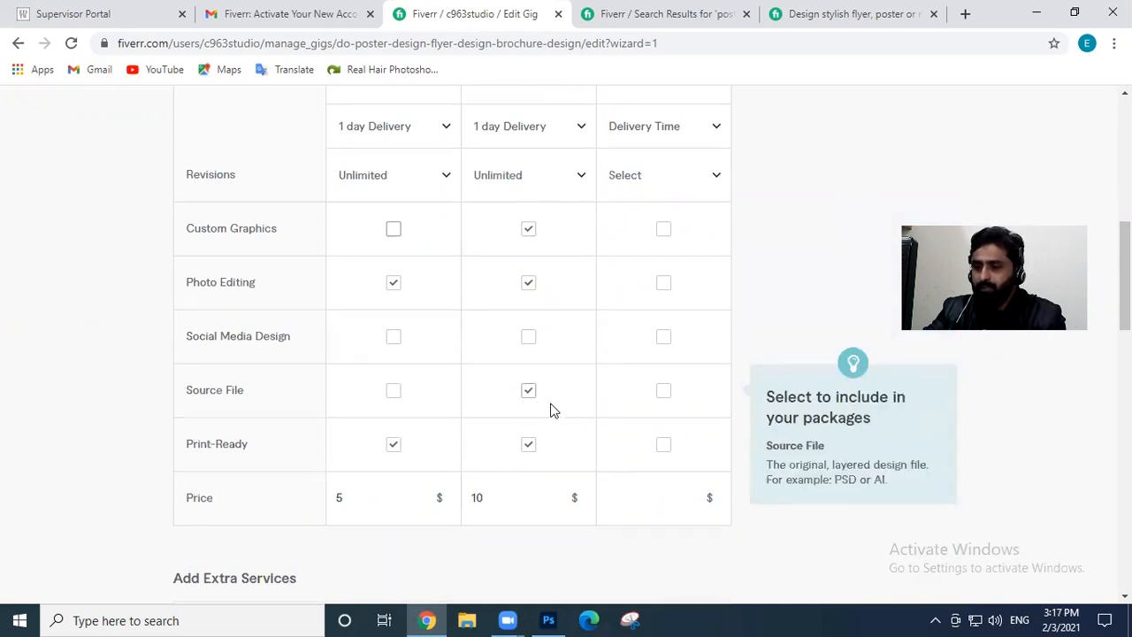
Copy the Standard package's full description "2 Single/Dual Side Poster design, Flyer design" into the Premium package's description
{"action": "scroll", "coordinate": [531, 382], "scroll_direction": "up", "scroll_amount": 1}
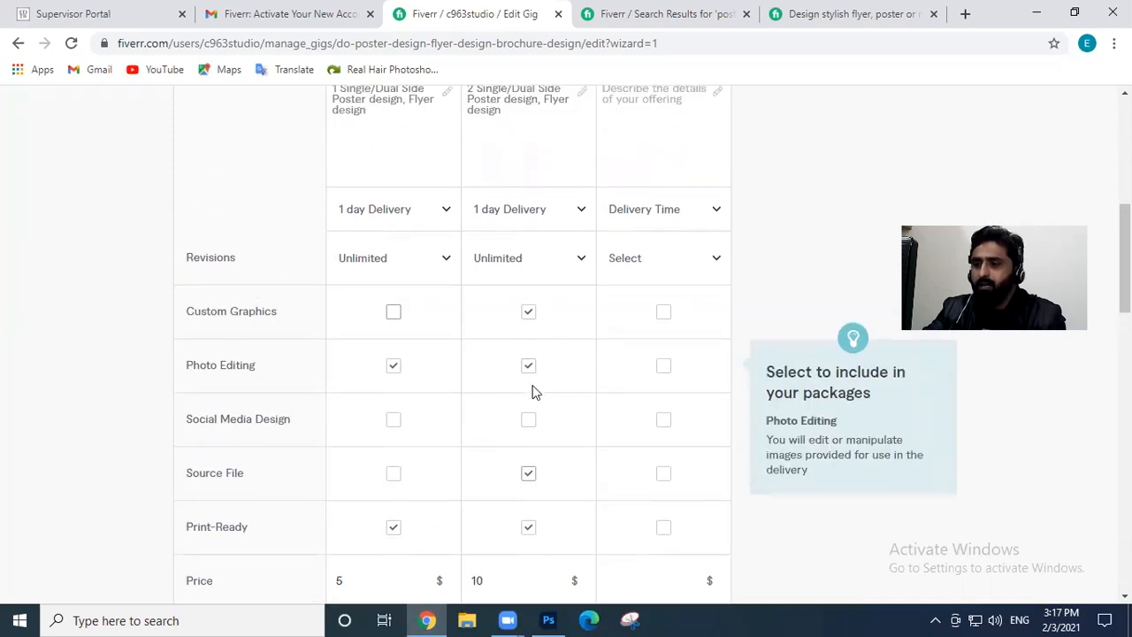
{"action": "scroll", "coordinate": [536, 397], "scroll_direction": "down", "scroll_amount": 3}
{"action": "scroll", "coordinate": [535, 397], "scroll_direction": "up", "scroll_amount": 4}
{"action": "scroll", "coordinate": [616, 305], "scroll_direction": "up", "scroll_amount": 1}
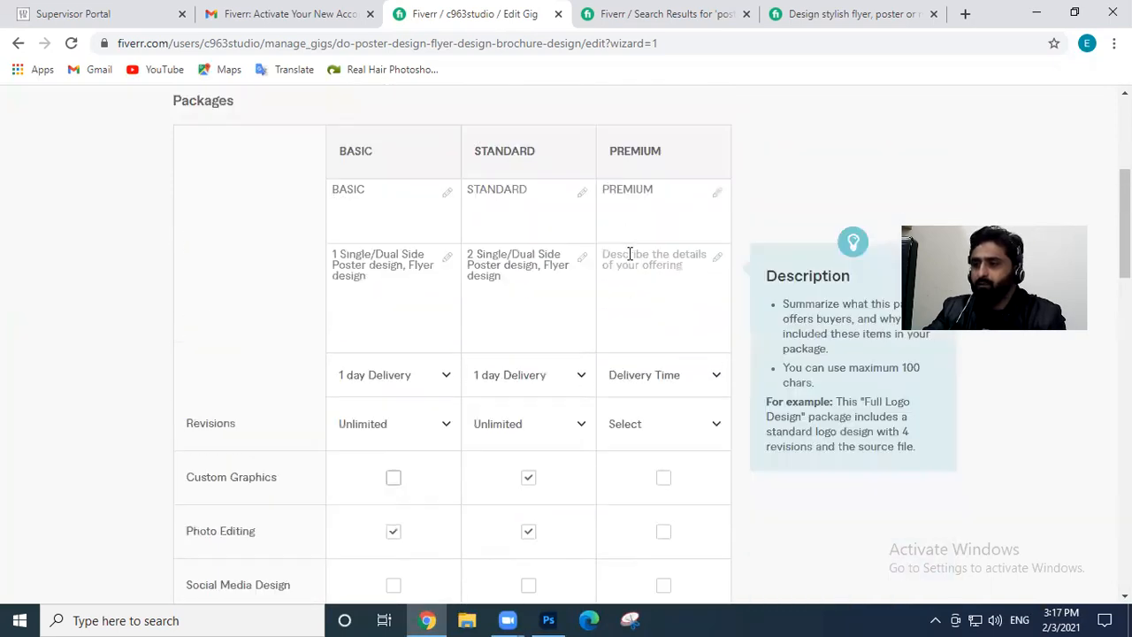
{"action": "left_click_drag", "start_coordinate": [525, 275], "coordinate": [454, 262]}
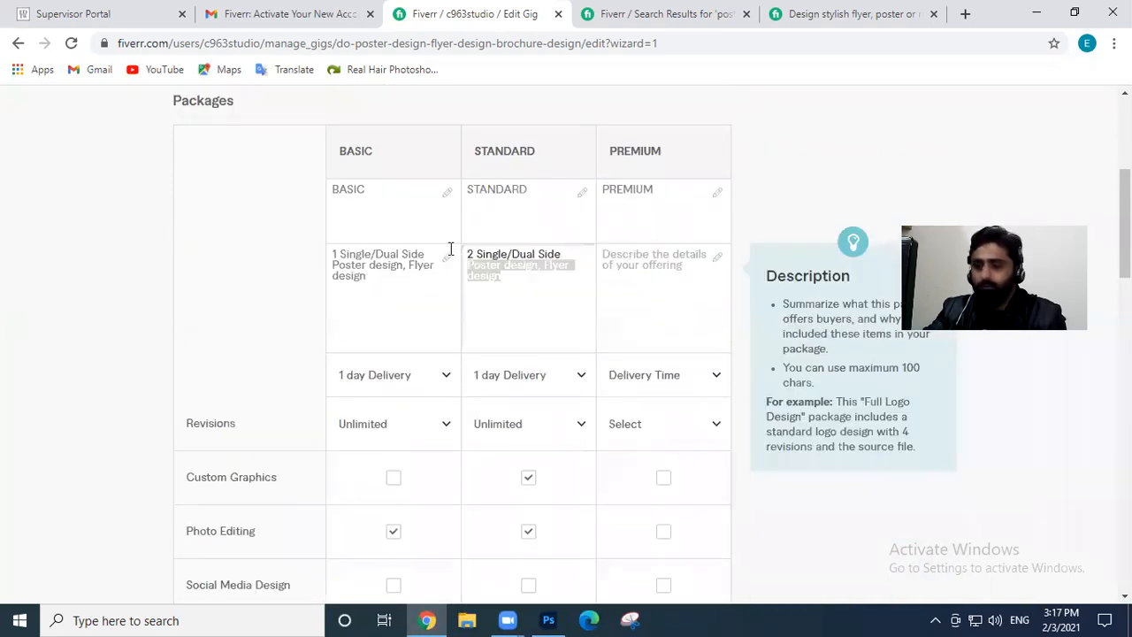
{"action": "key", "text": "ctrl+a"}
{"action": "key", "text": "ctrl+c"}
{"action": "left_click", "coordinate": [656, 263]}
{"action": "key", "text": "ctrl+v"}
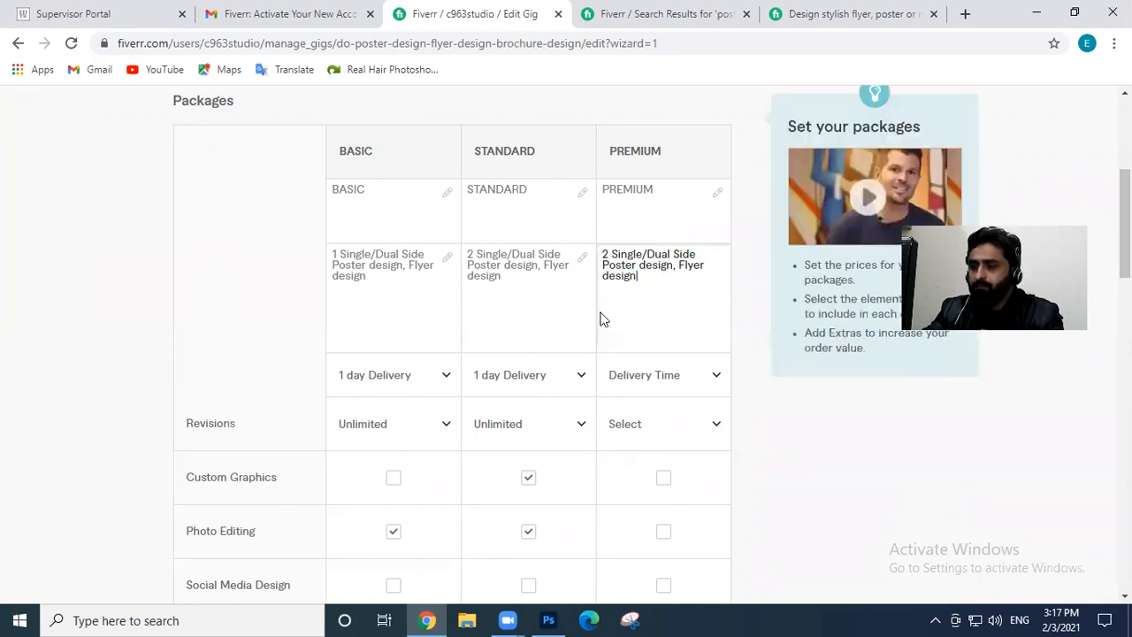
{"action": "key", "text": "alt+Tab"}
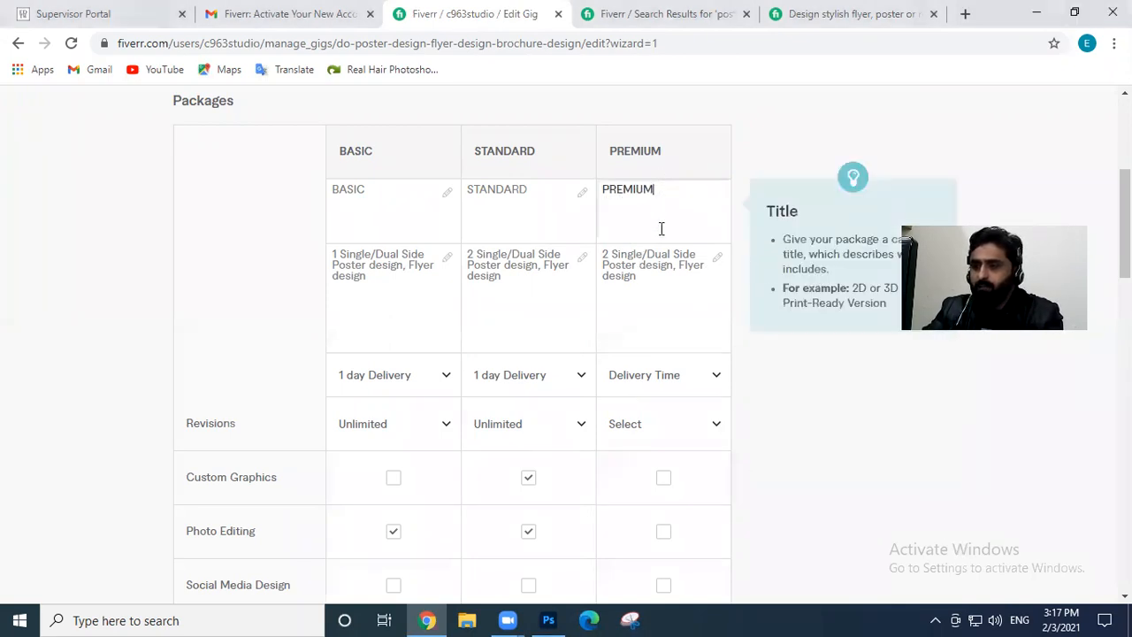
{"action": "left_click", "coordinate": [630, 278]}
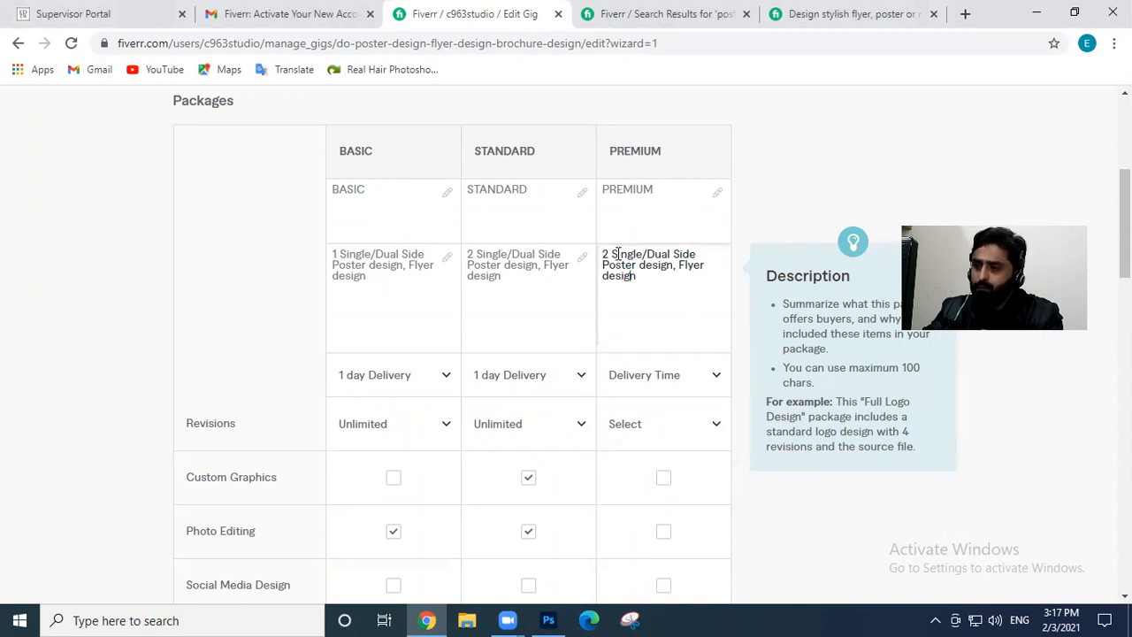
Set the Premium package's delivery time to 2 days Delivery and its revisions to Unlimited
{"action": "left_click", "coordinate": [669, 377]}
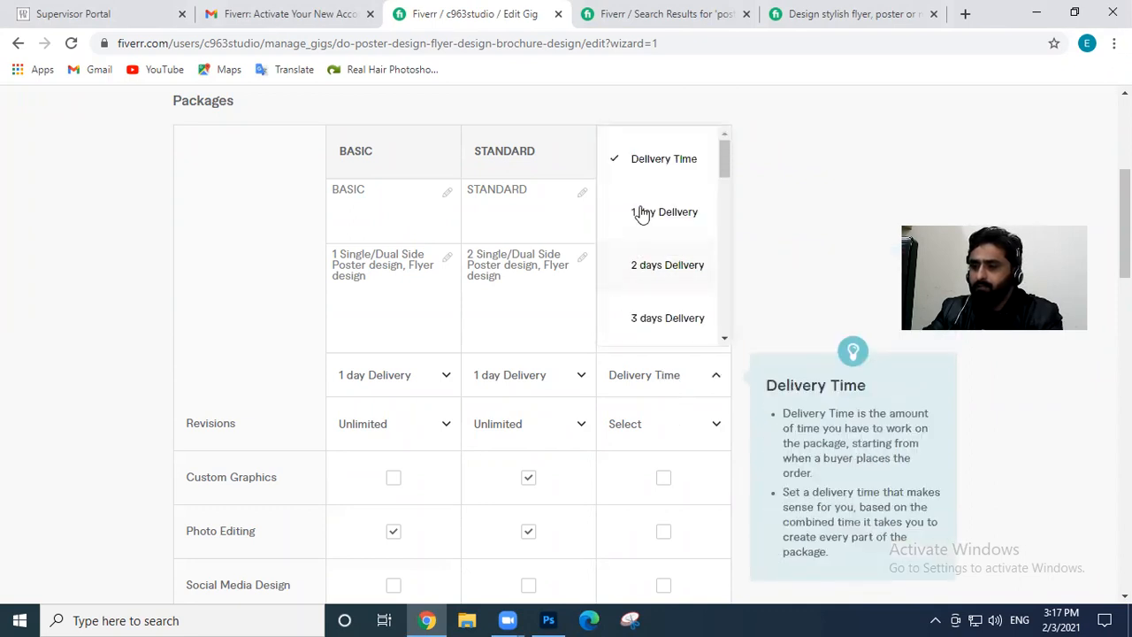
{"action": "left_click", "coordinate": [667, 265]}
{"action": "scroll", "coordinate": [695, 285], "scroll_direction": "down", "scroll_amount": 2}
{"action": "left_click", "coordinate": [662, 272]}
{"action": "scroll", "coordinate": [667, 415], "scroll_direction": "down", "scroll_amount": 4}
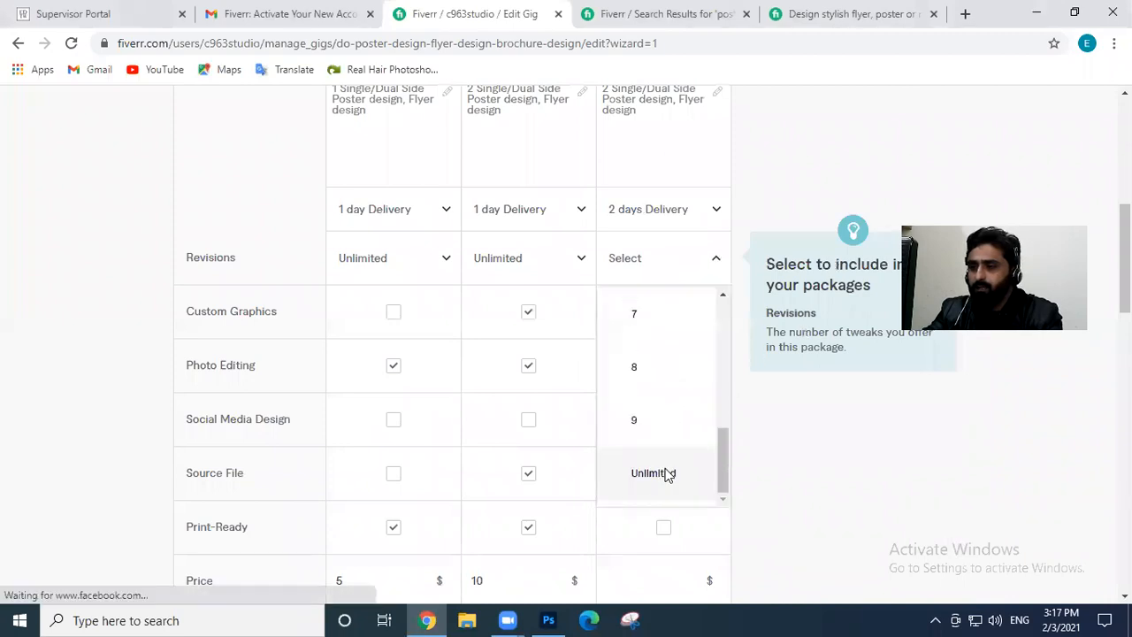
{"action": "left_click", "coordinate": [667, 474]}
Include Custom Graphics, Photo Editing, Social Media Design, Source File and Print-Ready in the Premium package
{"action": "scroll", "coordinate": [642, 349], "scroll_direction": "down", "scroll_amount": 1}
{"action": "left_click", "coordinate": [664, 231]}
{"action": "left_click", "coordinate": [666, 285]}
{"action": "left_click", "coordinate": [666, 340]}
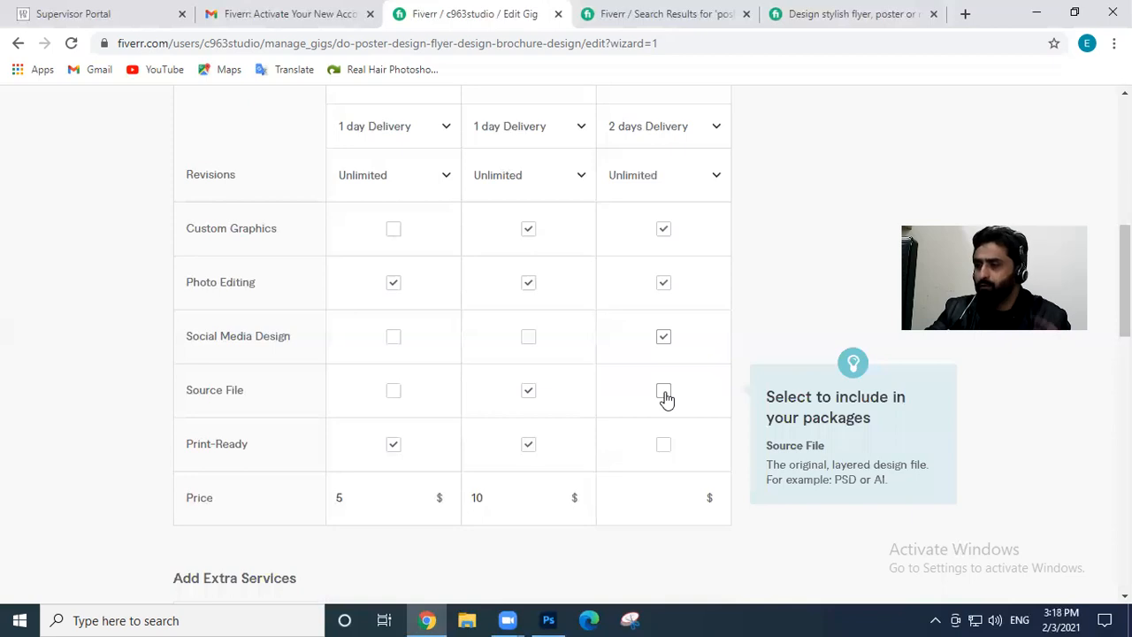
{"action": "left_click", "coordinate": [664, 392]}
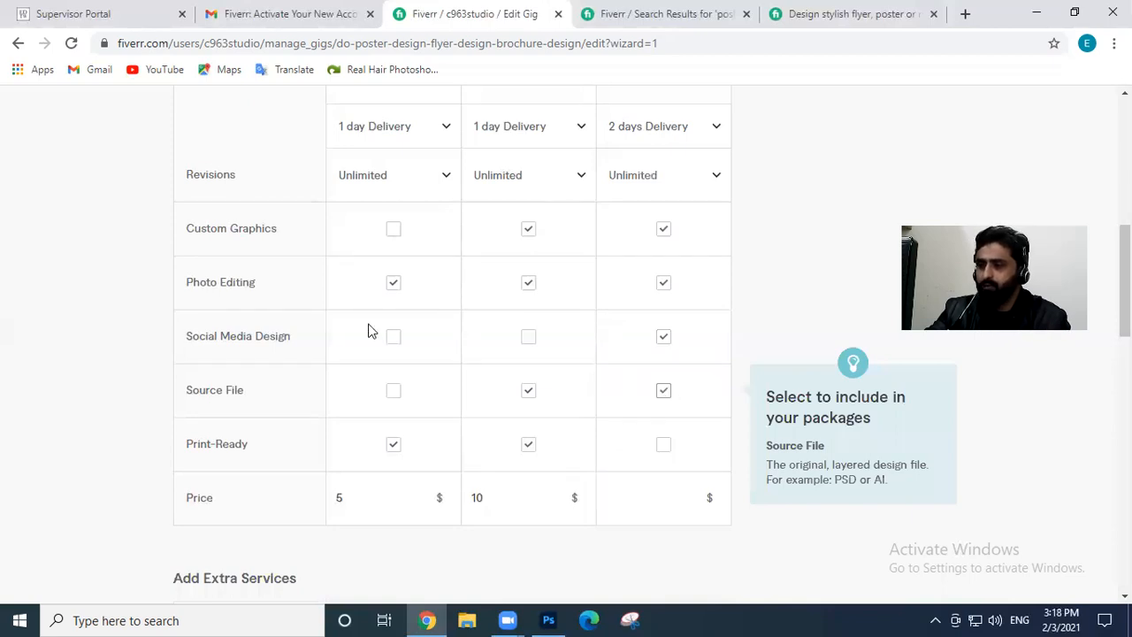
{"action": "left_click_drag", "start_coordinate": [298, 344], "coordinate": [165, 322]}
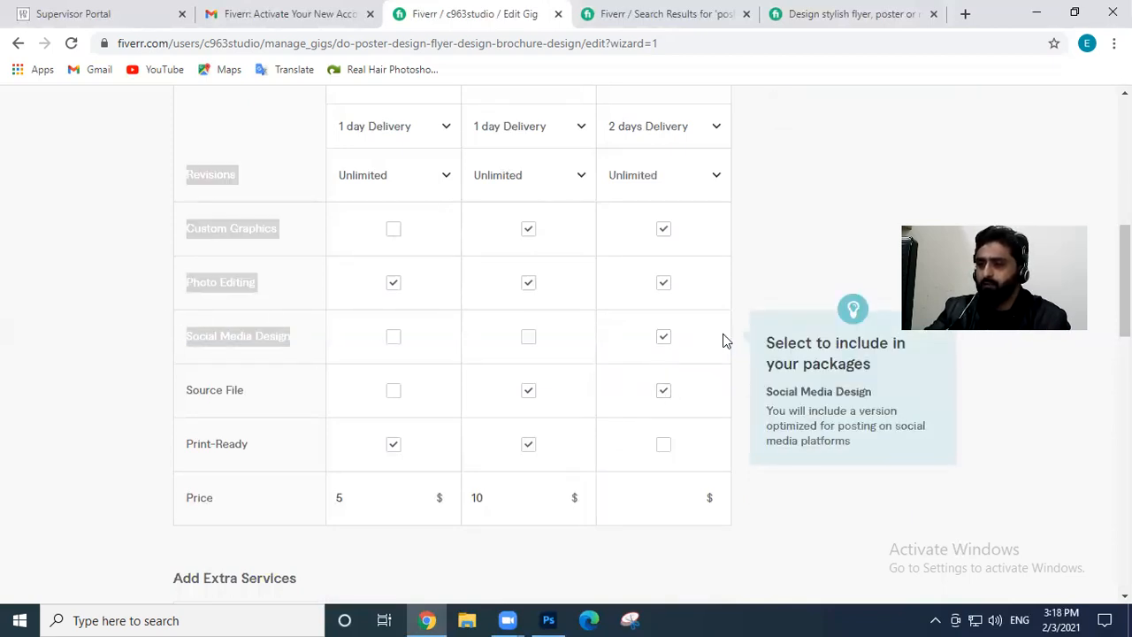
{"action": "left_click", "coordinate": [768, 253]}
{"action": "scroll", "coordinate": [690, 404], "scroll_direction": "down", "scroll_amount": 1}
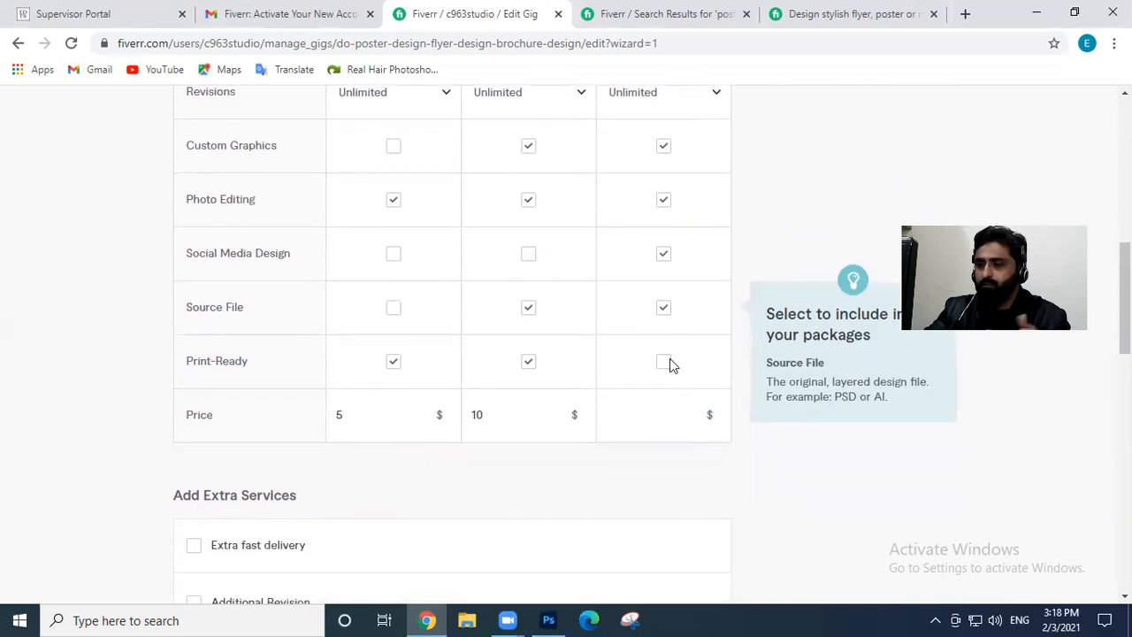
{"action": "left_click", "coordinate": [664, 362]}
Set the Premium package's price to 15 $
{"action": "left_click", "coordinate": [693, 415]}
{"action": "type", "text": "5"}
{"action": "left_click", "coordinate": [692, 411]}
{"action": "left_click", "coordinate": [690, 410]}
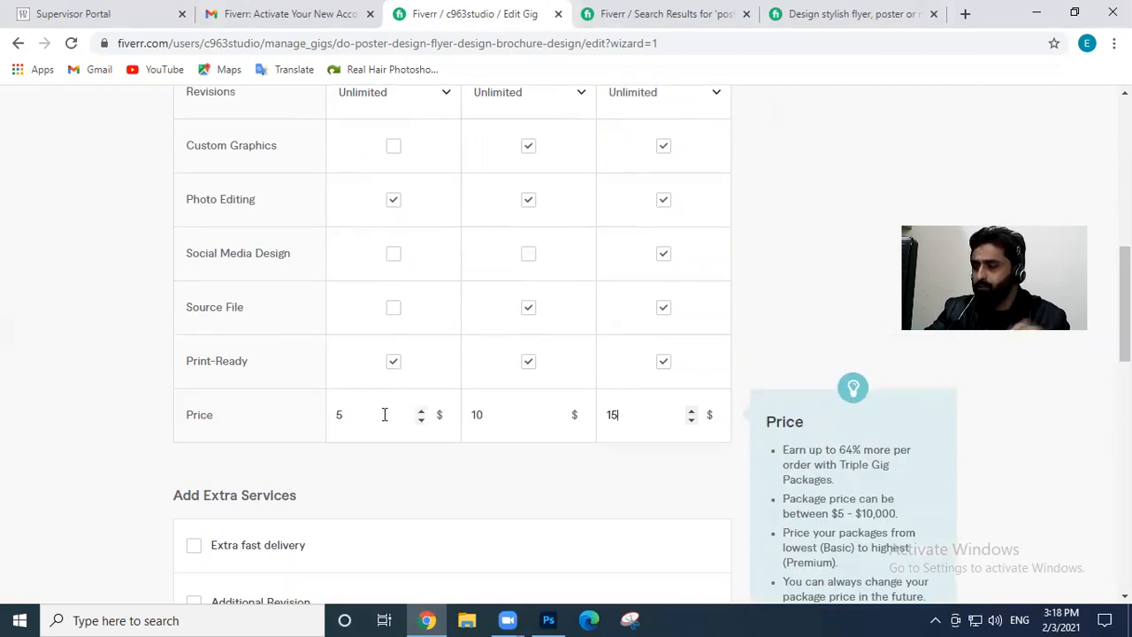
Change the leading number in the Standard package's description to "1", giving "1 Single/Dual Side Poster design, Flyer design"
{"action": "scroll", "coordinate": [482, 371], "scroll_direction": "up", "scroll_amount": 1}
{"action": "scroll", "coordinate": [486, 373], "scroll_direction": "up", "scroll_amount": 3}
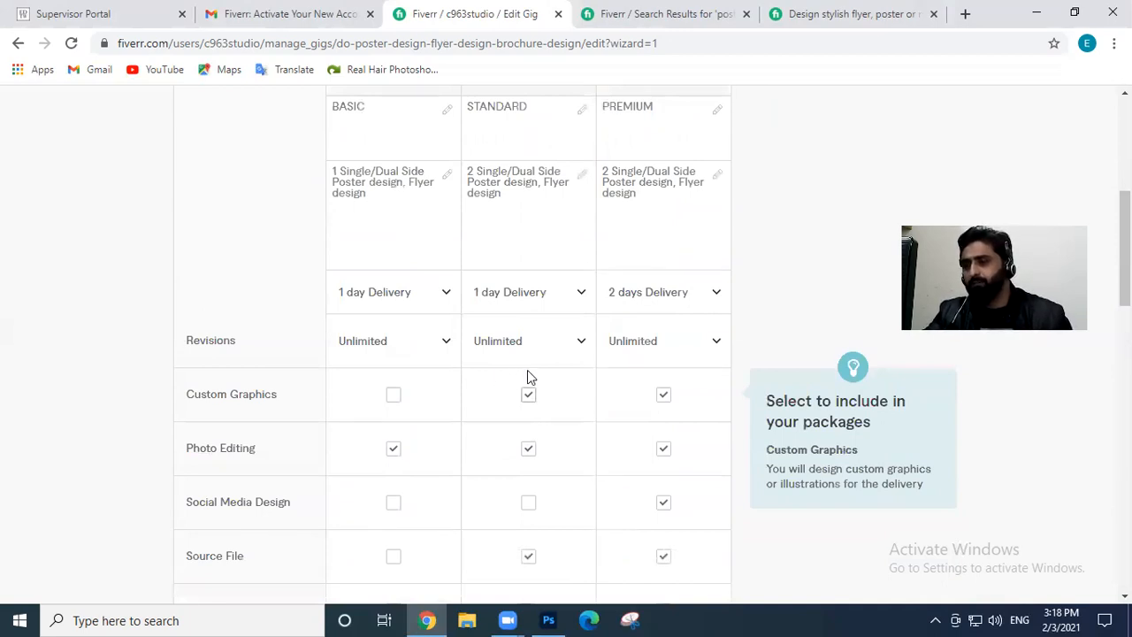
{"action": "scroll", "coordinate": [528, 379], "scroll_direction": "down", "scroll_amount": 1}
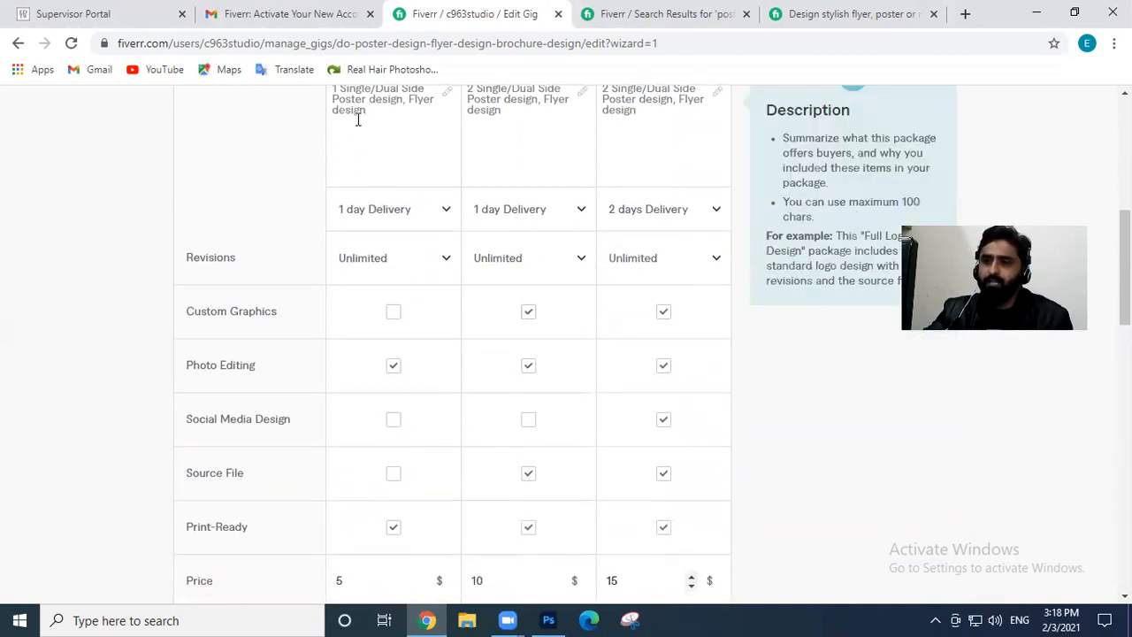
{"action": "scroll", "coordinate": [361, 141], "scroll_direction": "up", "scroll_amount": 1}
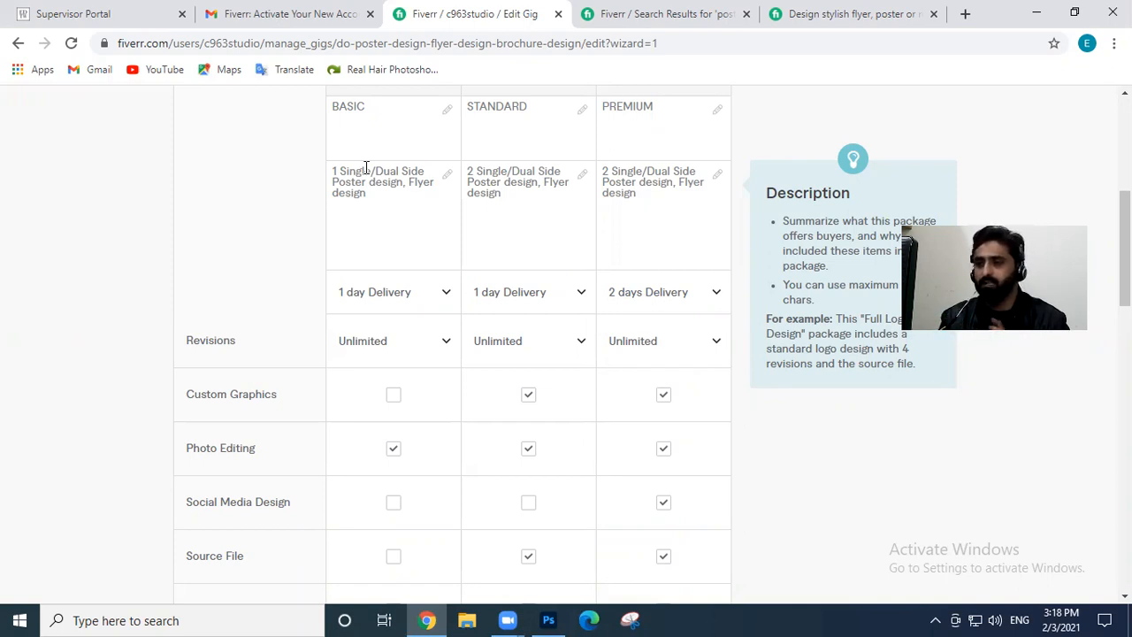
{"action": "left_click", "coordinate": [466, 168]}
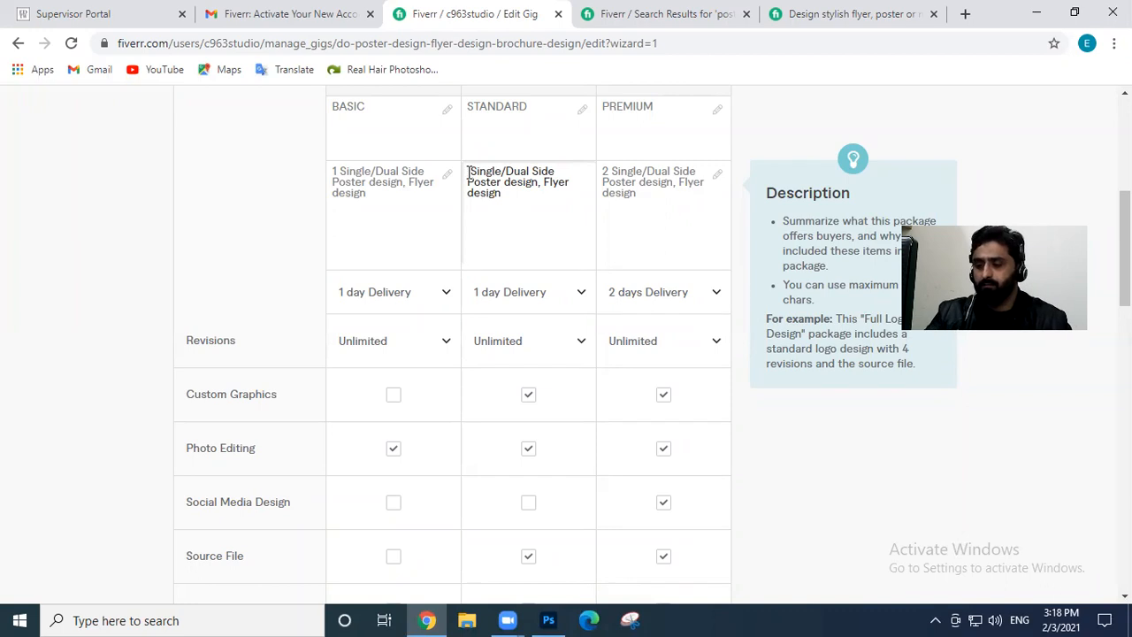
{"action": "left_click", "coordinate": [468, 172]}
{"action": "type", "text": "1"}
{"action": "left_click", "coordinate": [538, 204]}
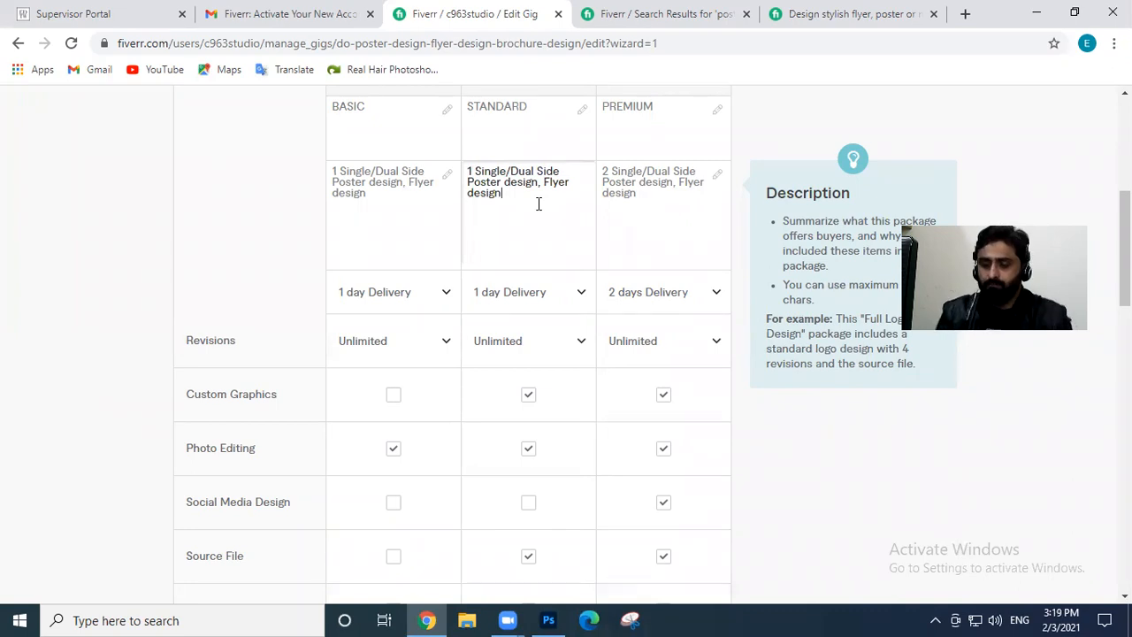
Append "+ social media design" to the Standard package's description
{"action": "type", "text": "+ "}
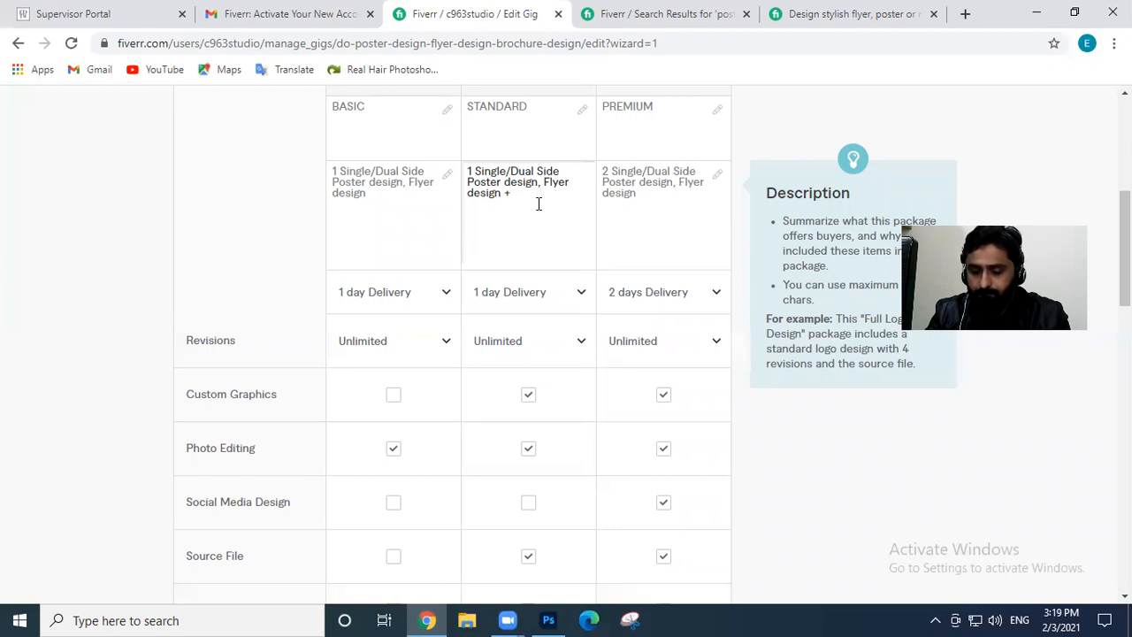
{"action": "type", "text": "sc=ocial"}
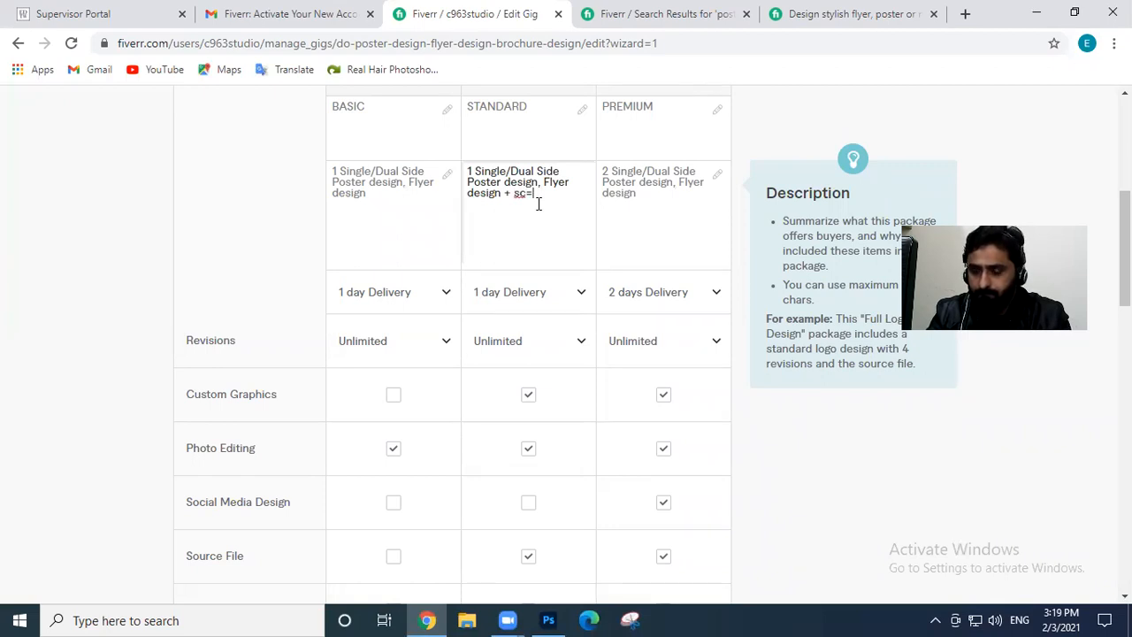
{"action": "key", "text": "BackSpace"}
{"action": "key", "text": "BackSpace"}
{"action": "key", "text": "BackSpace"}
{"action": "key", "text": "BackSpace"}
{"action": "key", "text": "BackSpace"}
{"action": "key", "text": "BackSpace"}
{"action": "type", "text": "oci"}
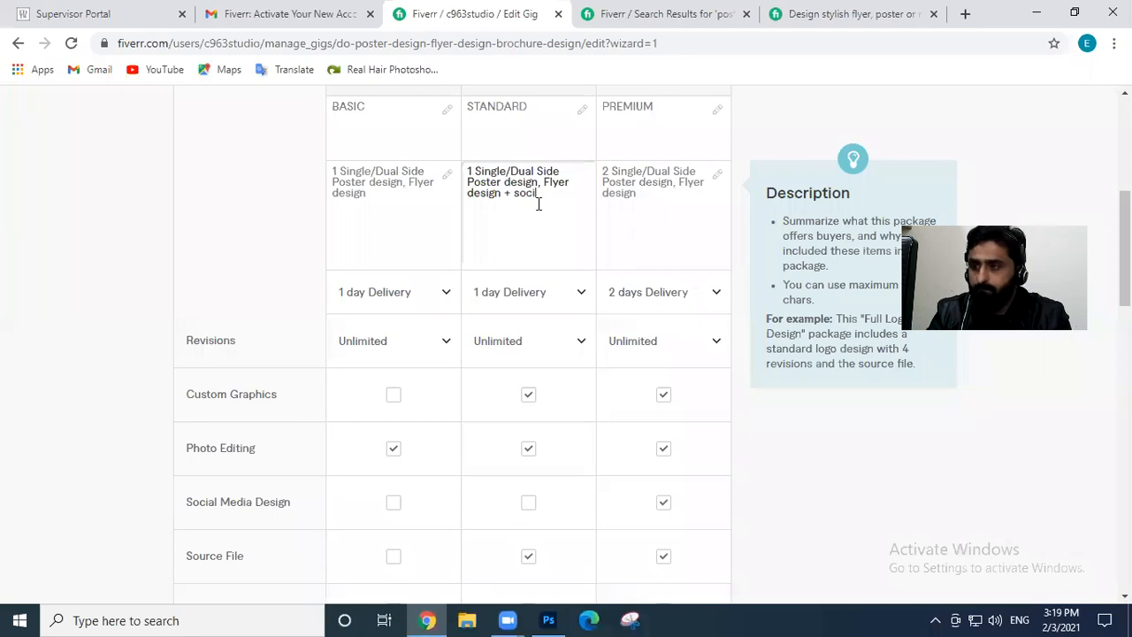
{"action": "type", "text": "al media design"}
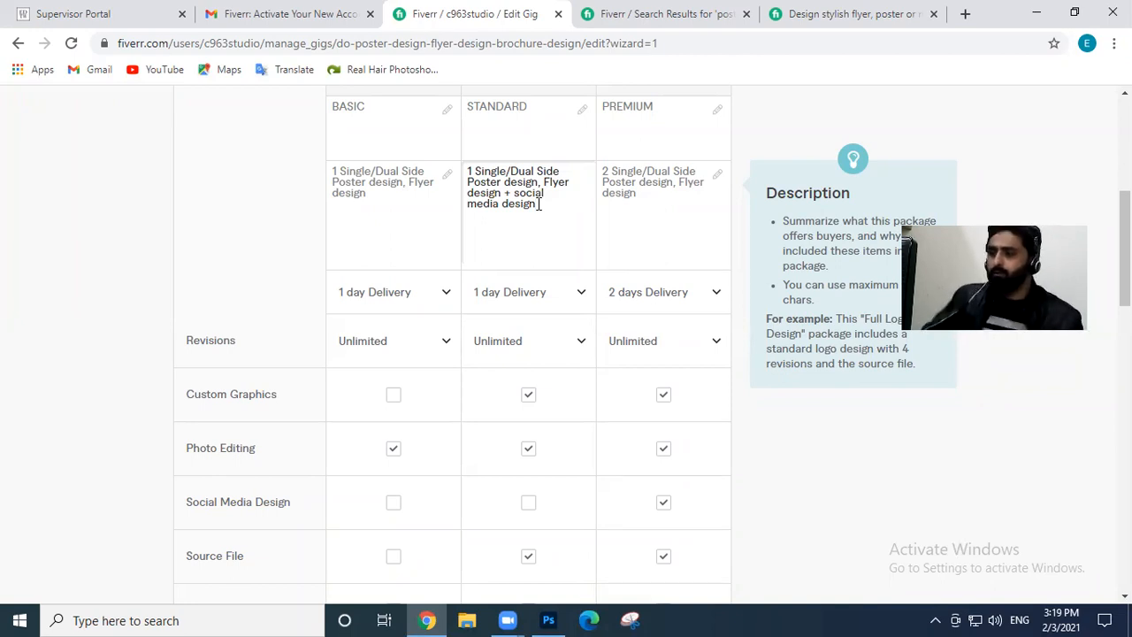
{"action": "left_click", "coordinate": [405, 207]}
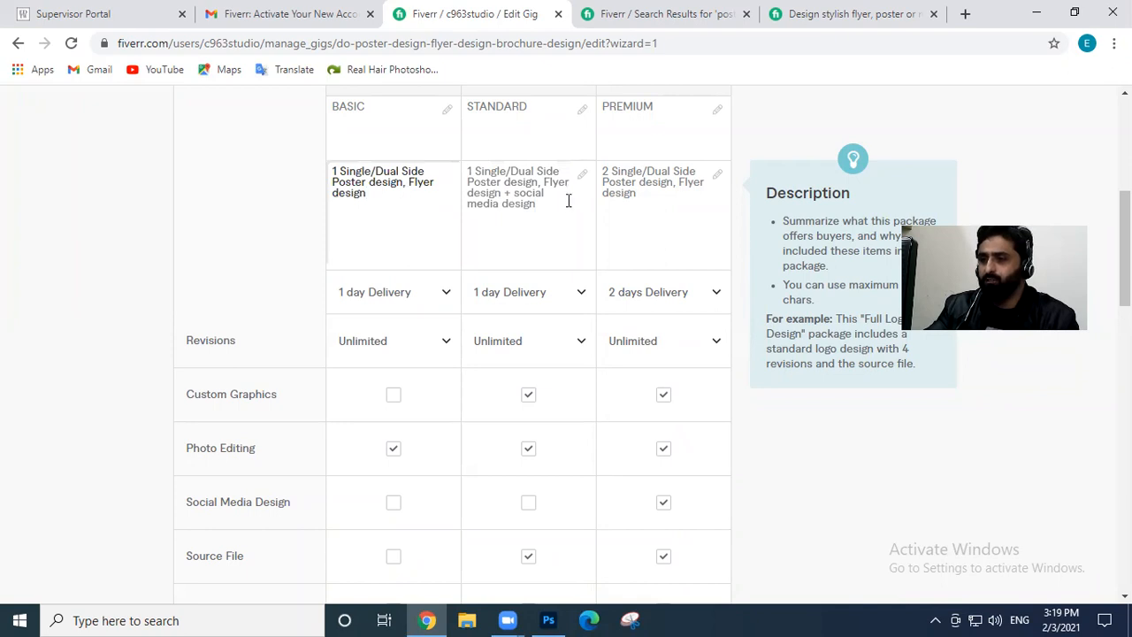
{"action": "left_click", "coordinate": [518, 198]}
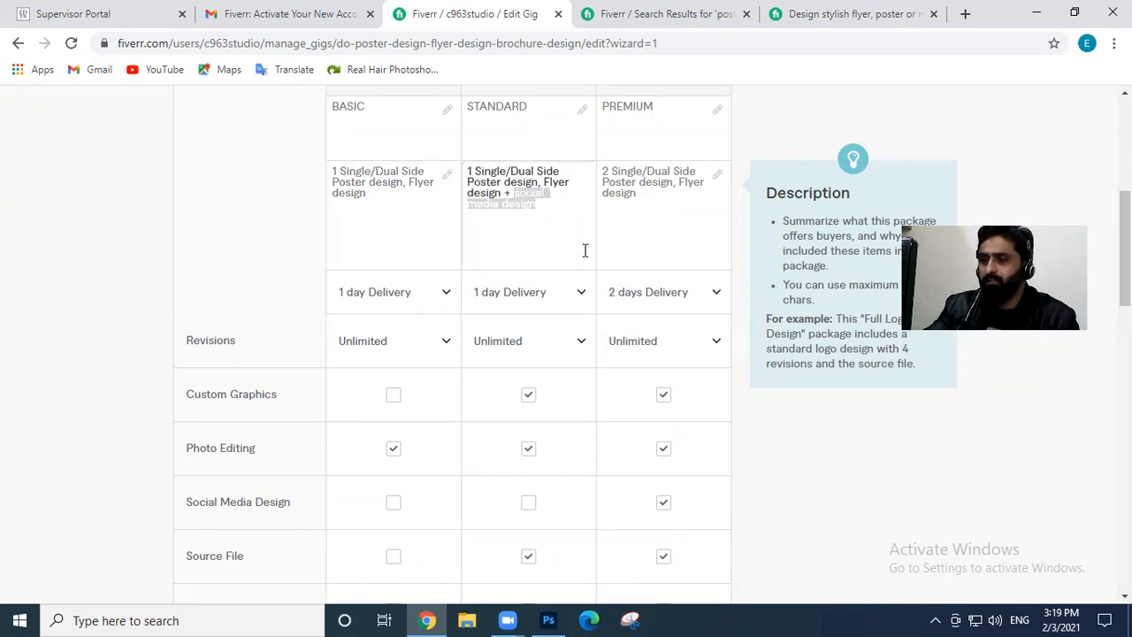
Append "+ 2 Social media ad design" to the Premium package's description
{"action": "scroll", "coordinate": [583, 250], "scroll_direction": "down", "scroll_amount": 2}
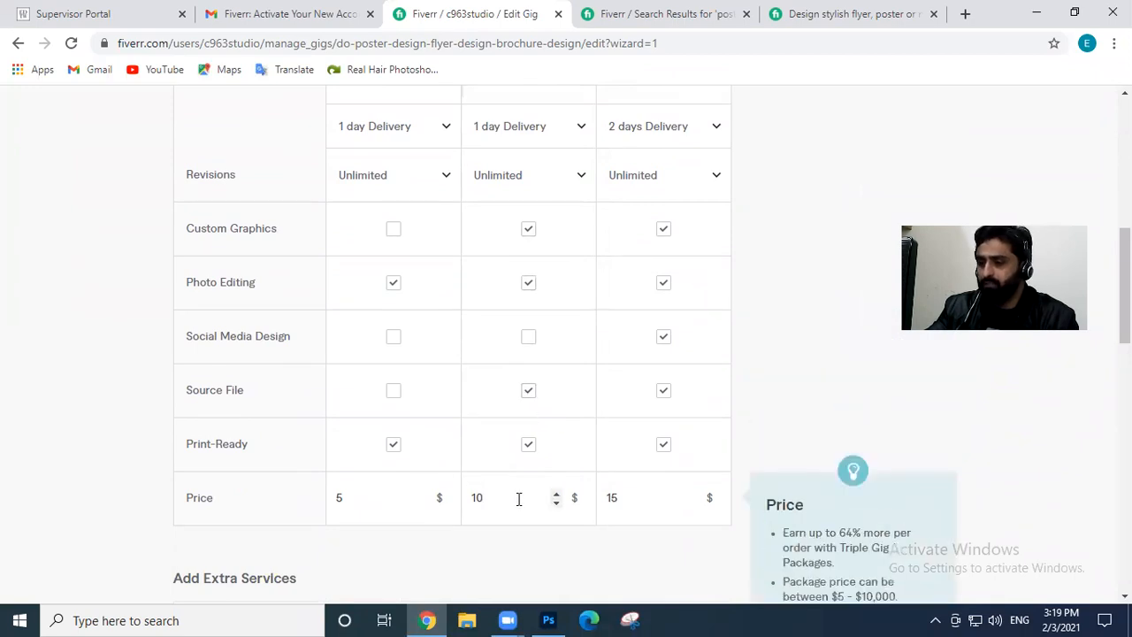
{"action": "scroll", "coordinate": [788, 241], "scroll_direction": "up", "scroll_amount": 4}
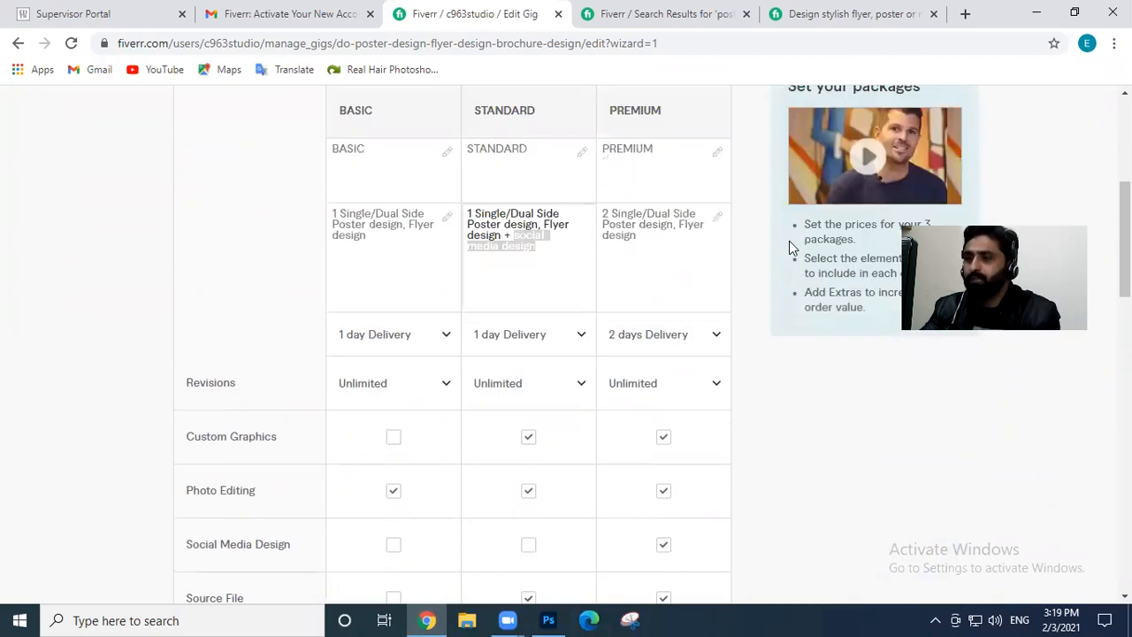
{"action": "left_click", "coordinate": [658, 372]}
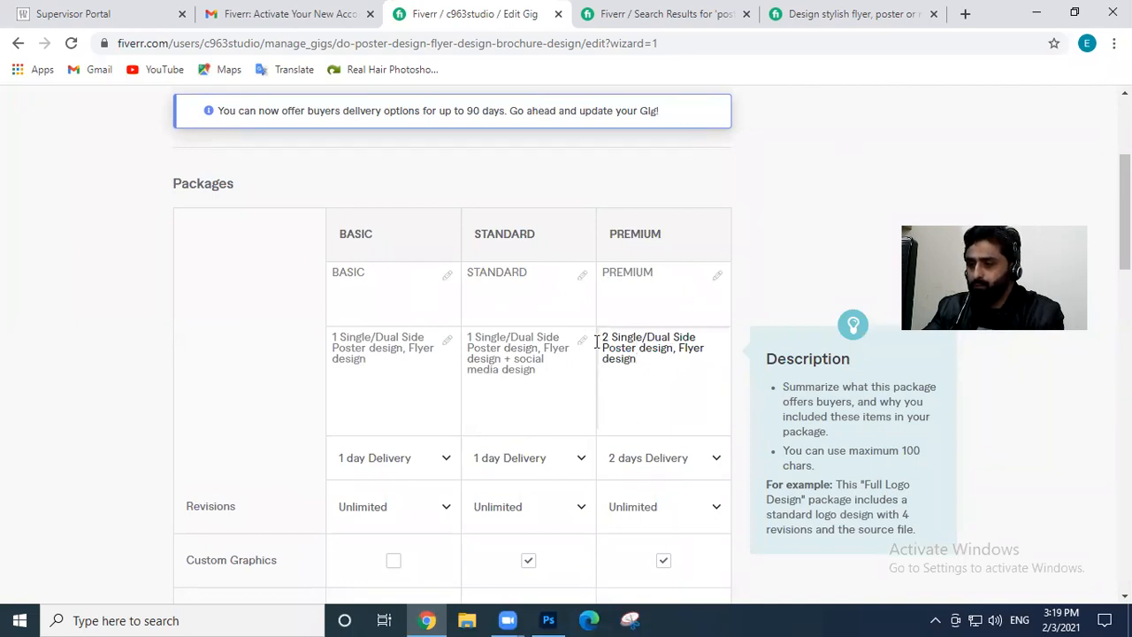
{"action": "type", "text": "+ 2 Social"}
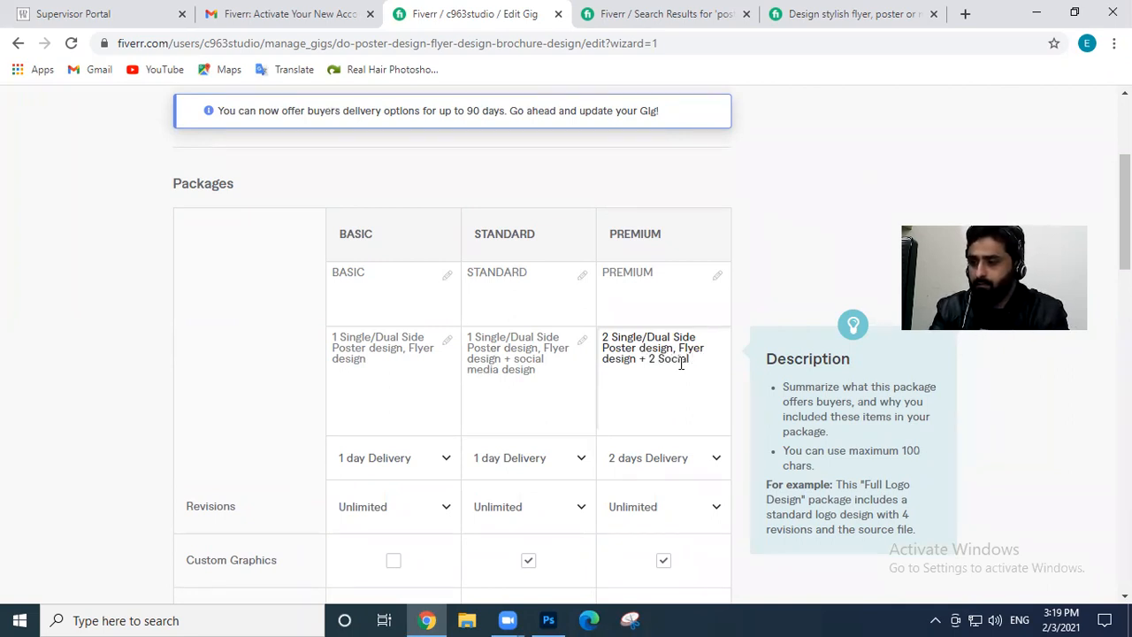
{"action": "key", "text": "BackSpace"}
{"action": "key", "text": "BackSpace"}
{"action": "key", "text": "BackSpace"}
{"action": "key", "text": "BackSpace"}
{"action": "key", "text": "BackSpace"}
{"action": "key", "text": "BackSpace"}
{"action": "key", "text": "BackSpace"}
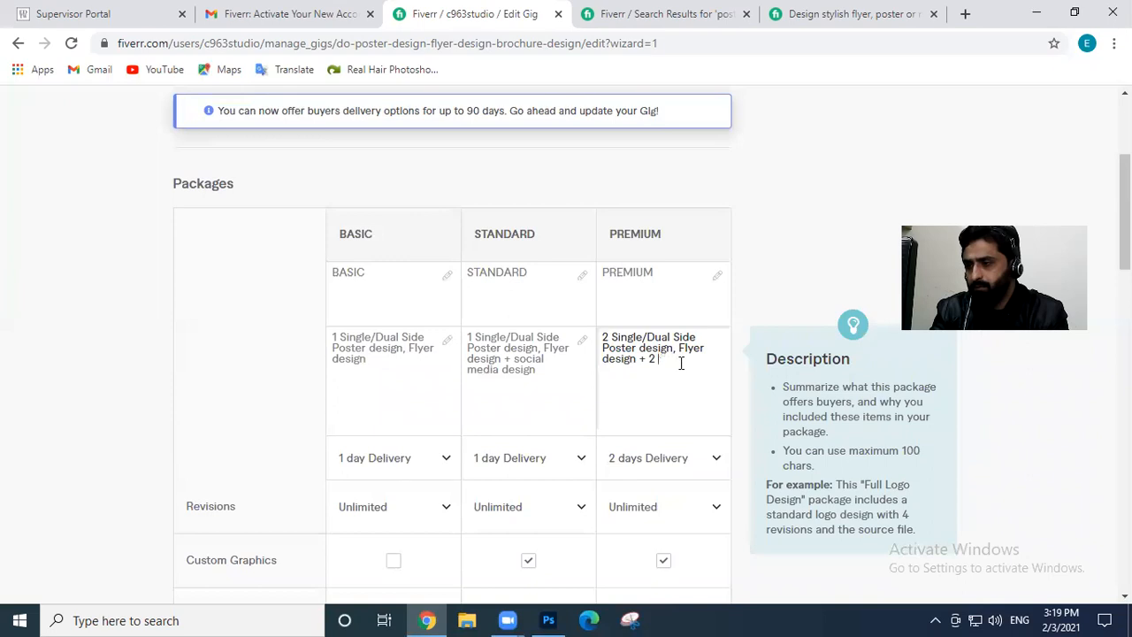
{"action": "type", "text": "Social media ad design"}
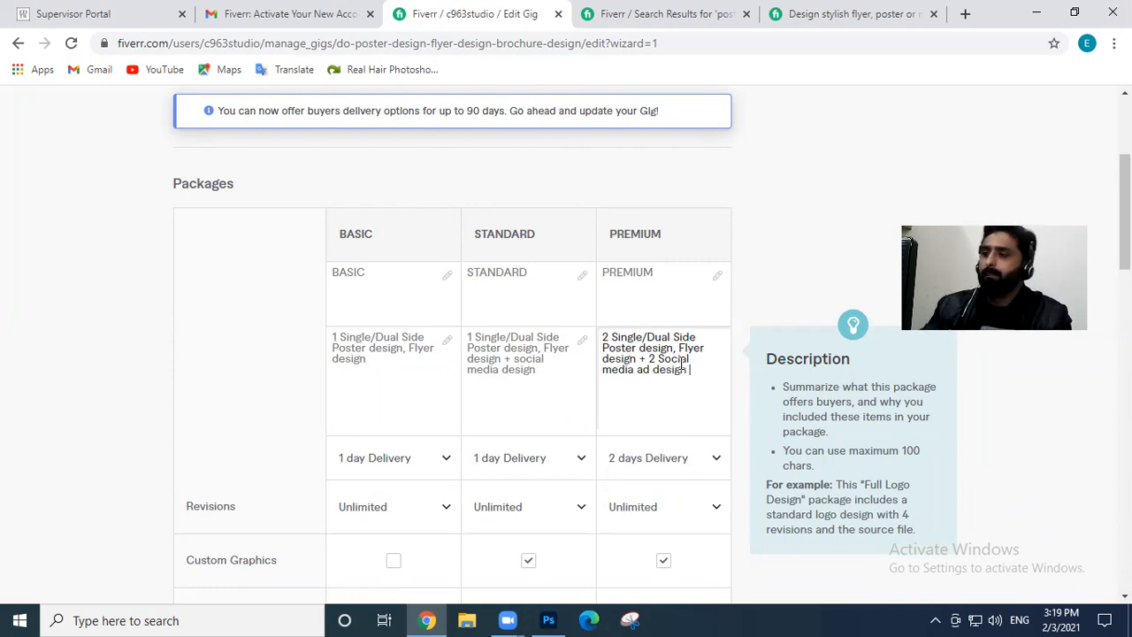
Enable the Extra fast delivery option among the gig's extra services
{"action": "scroll", "coordinate": [732, 374], "scroll_direction": "down", "scroll_amount": 1}
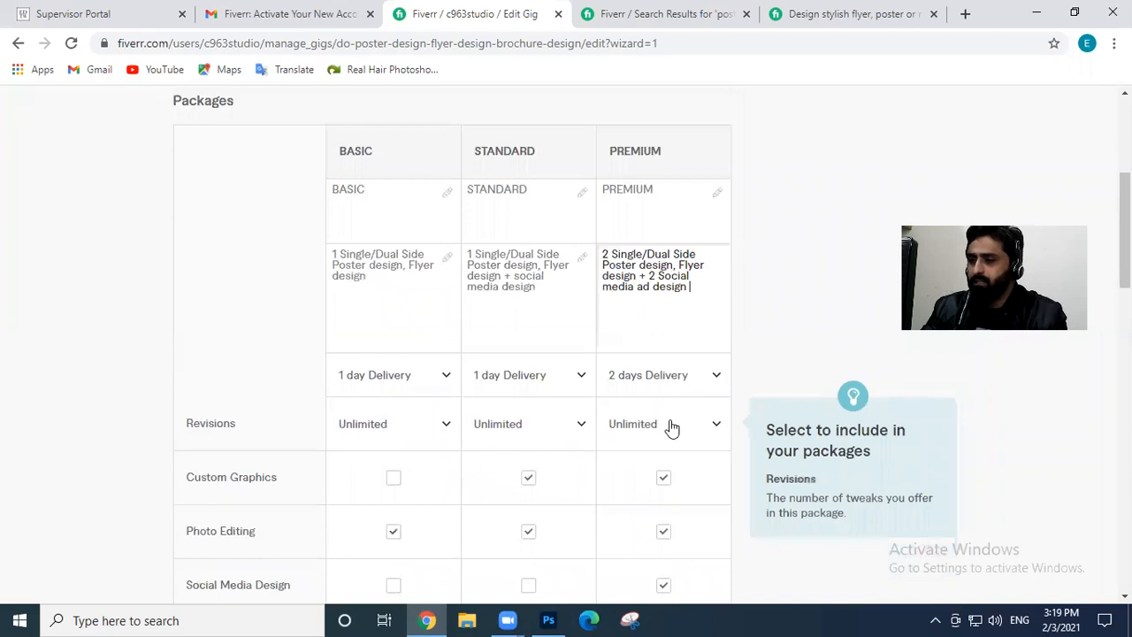
{"action": "scroll", "coordinate": [672, 427], "scroll_direction": "down", "scroll_amount": 6}
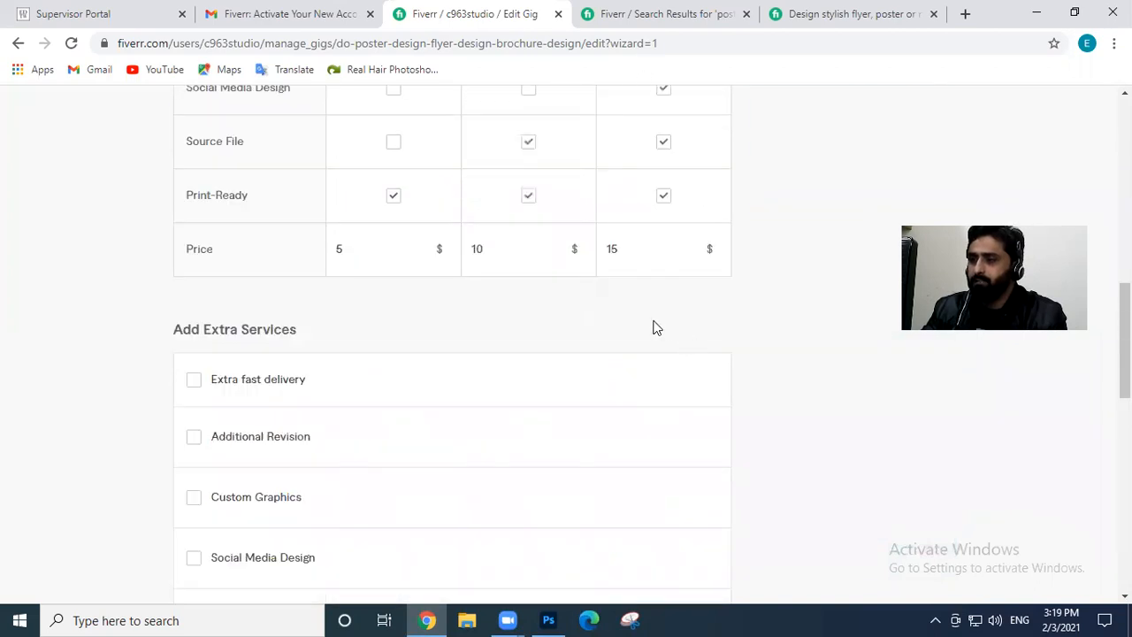
{"action": "mouse_move", "coordinate": [651, 280]}
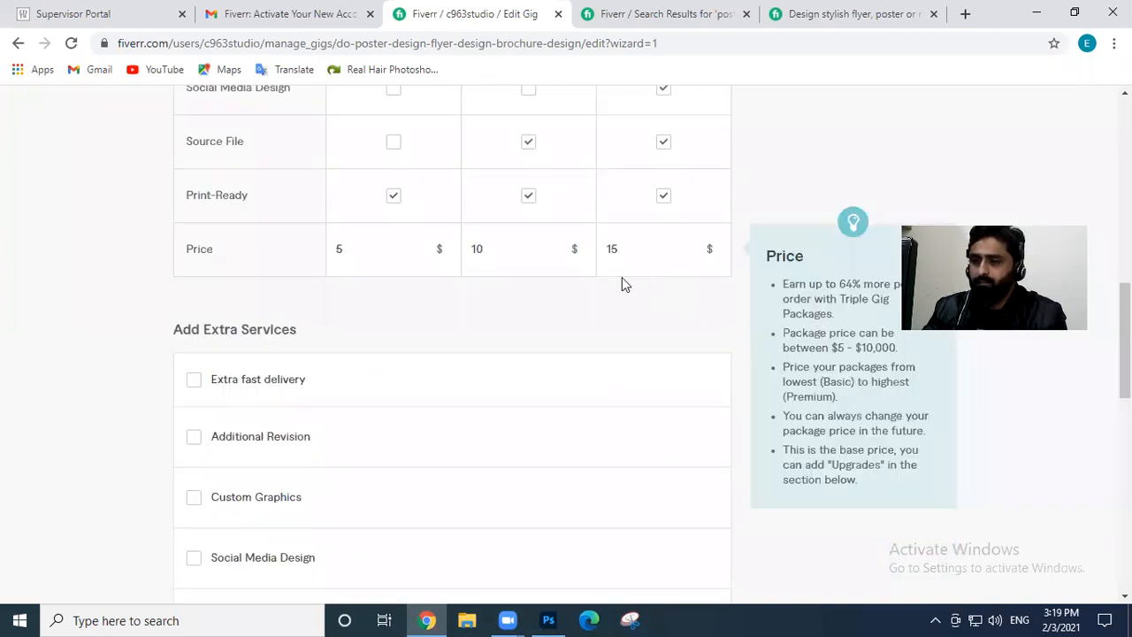
{"action": "scroll", "coordinate": [622, 283], "scroll_direction": "up", "scroll_amount": 4}
{"action": "scroll", "coordinate": [560, 270], "scroll_direction": "up", "scroll_amount": 2}
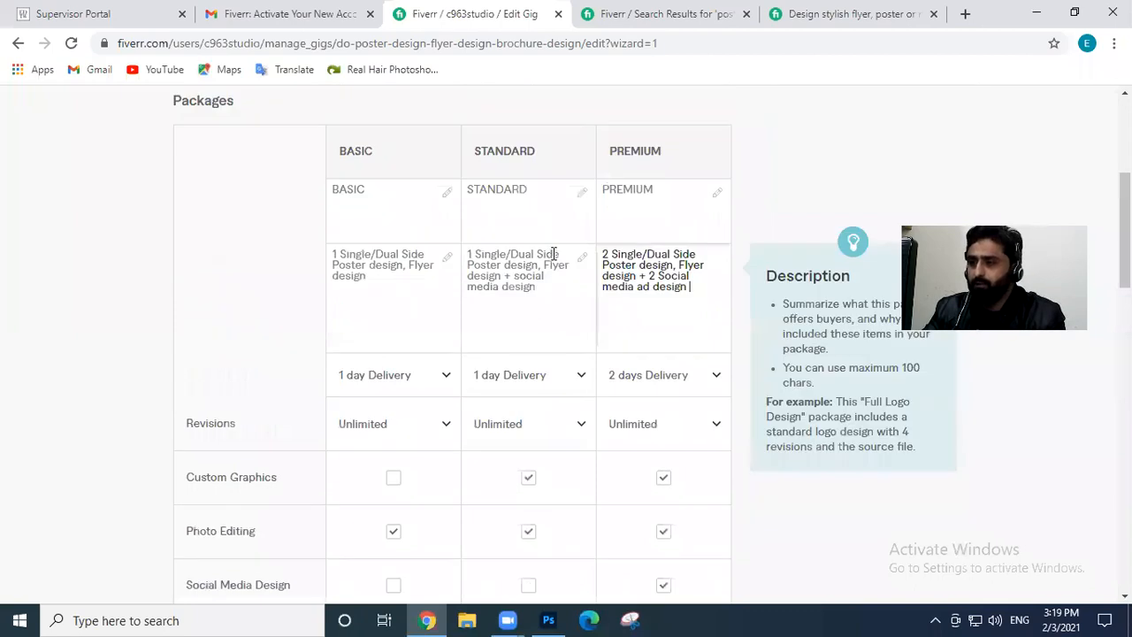
{"action": "scroll", "coordinate": [555, 255], "scroll_direction": "down", "scroll_amount": 3}
{"action": "scroll", "coordinate": [557, 256], "scroll_direction": "down", "scroll_amount": 2}
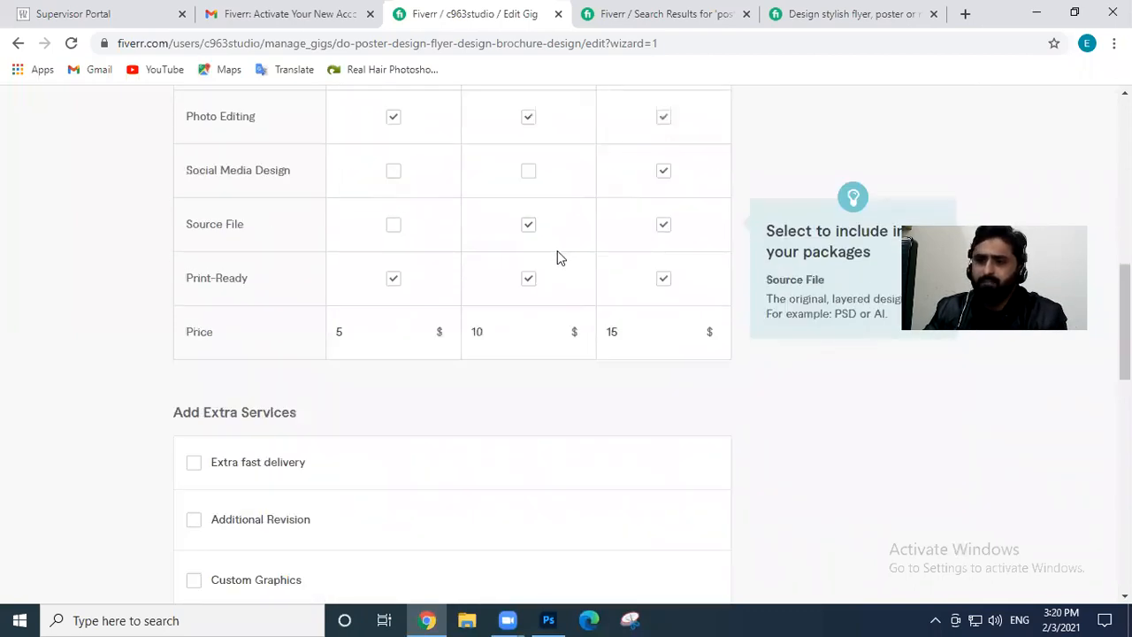
{"action": "scroll", "coordinate": [260, 242], "scroll_direction": "down", "scroll_amount": 2}
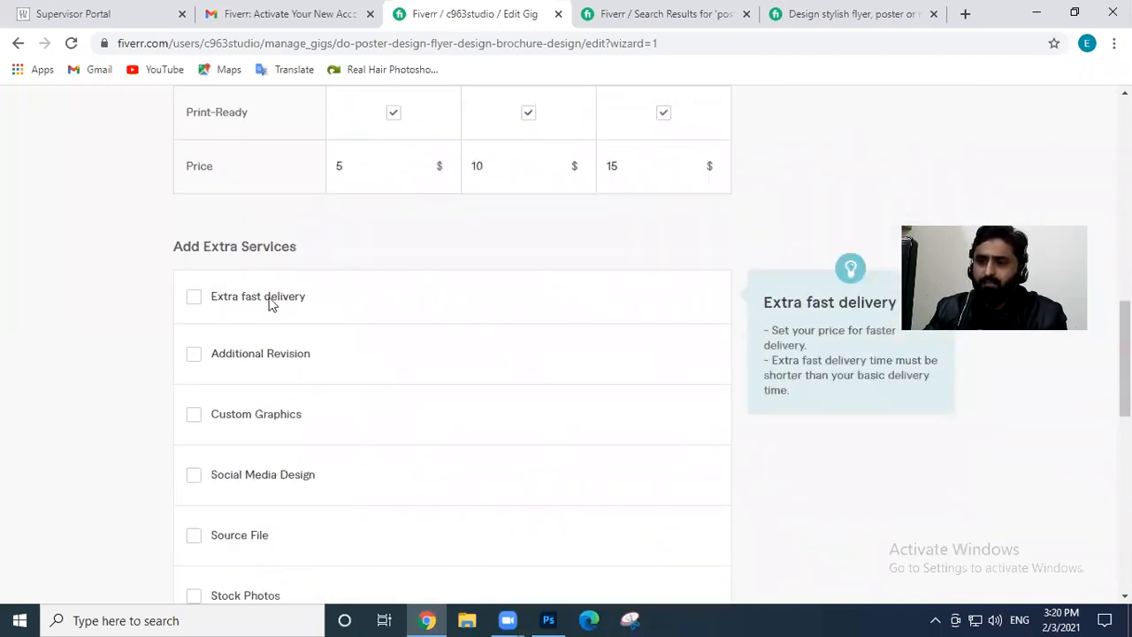
{"action": "left_click", "coordinate": [237, 299]}
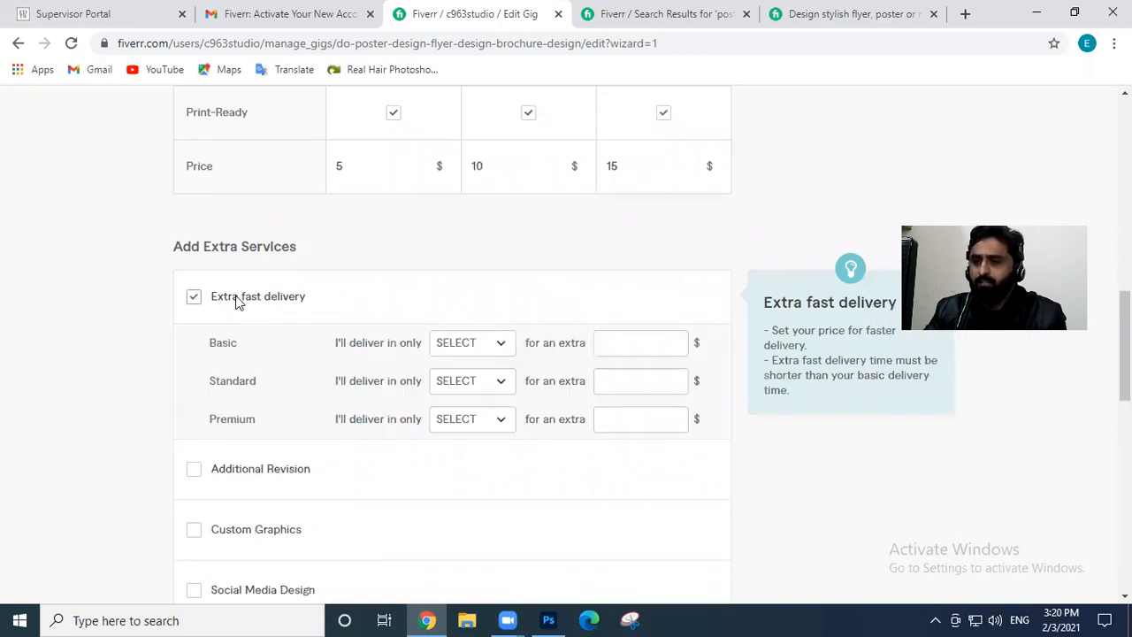
Review the descriptions, delivery times, revisions and included elements of the Basic, Standard and Premium packages
{"action": "scroll", "coordinate": [463, 349], "scroll_direction": "up", "scroll_amount": 5}
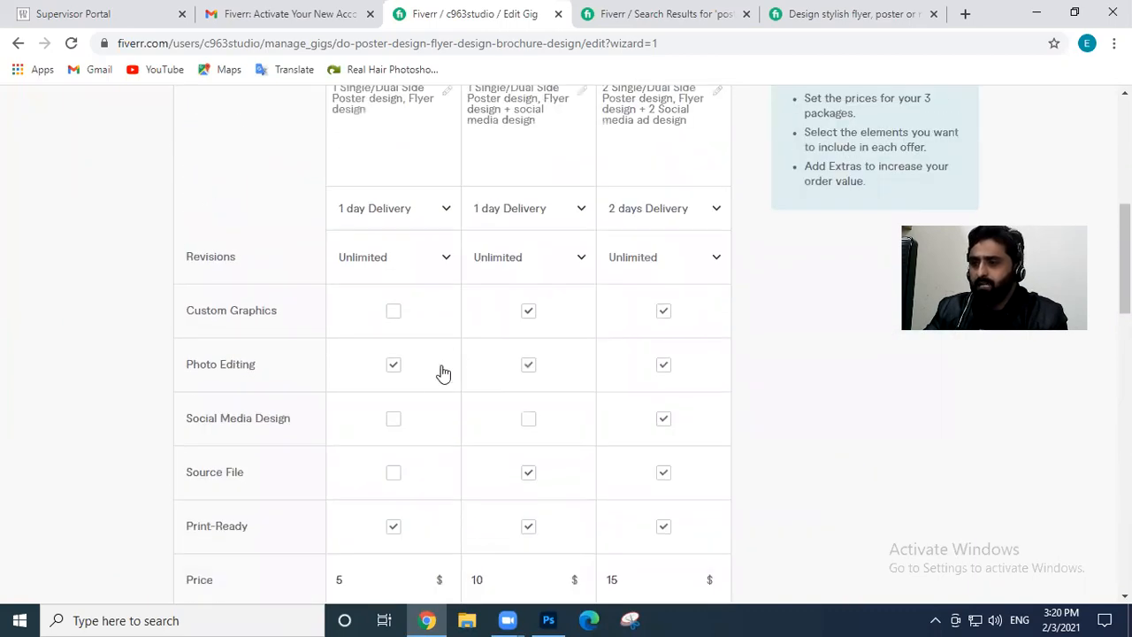
{"action": "scroll", "coordinate": [443, 373], "scroll_direction": "up", "scroll_amount": 4}
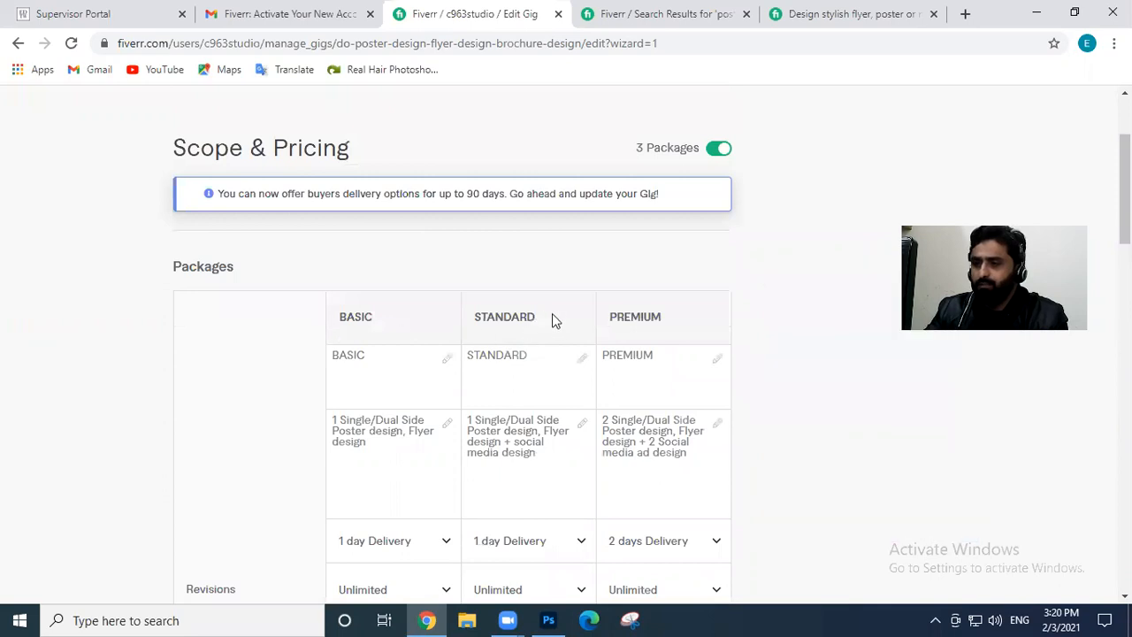
{"action": "scroll", "coordinate": [520, 411], "scroll_direction": "down", "scroll_amount": 2}
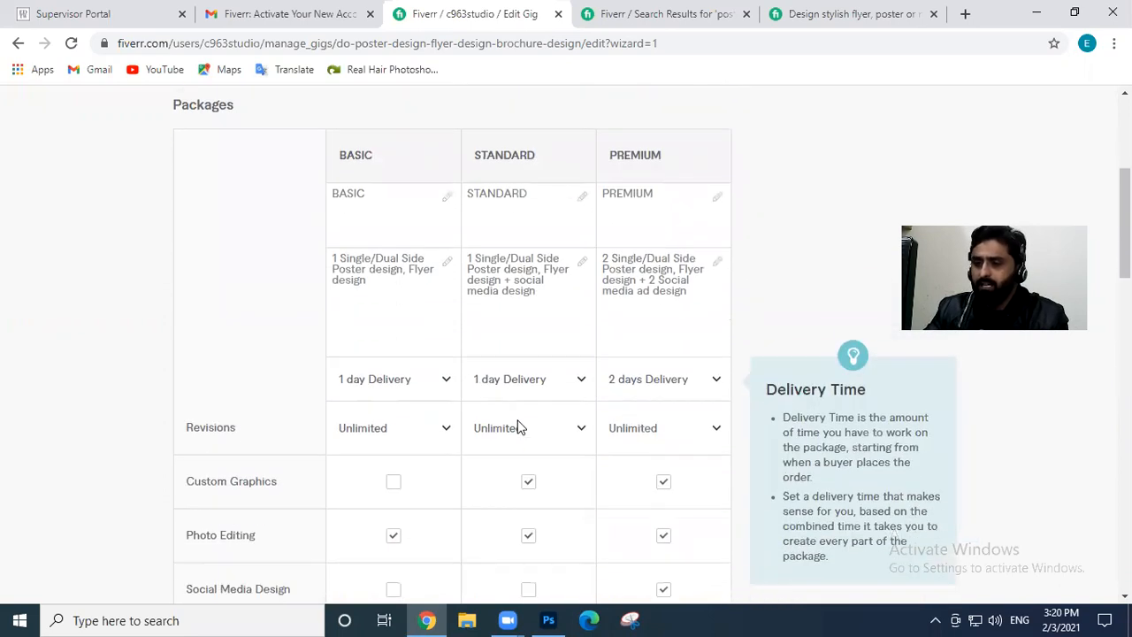
{"action": "scroll", "coordinate": [343, 554], "scroll_direction": "down", "scroll_amount": 2}
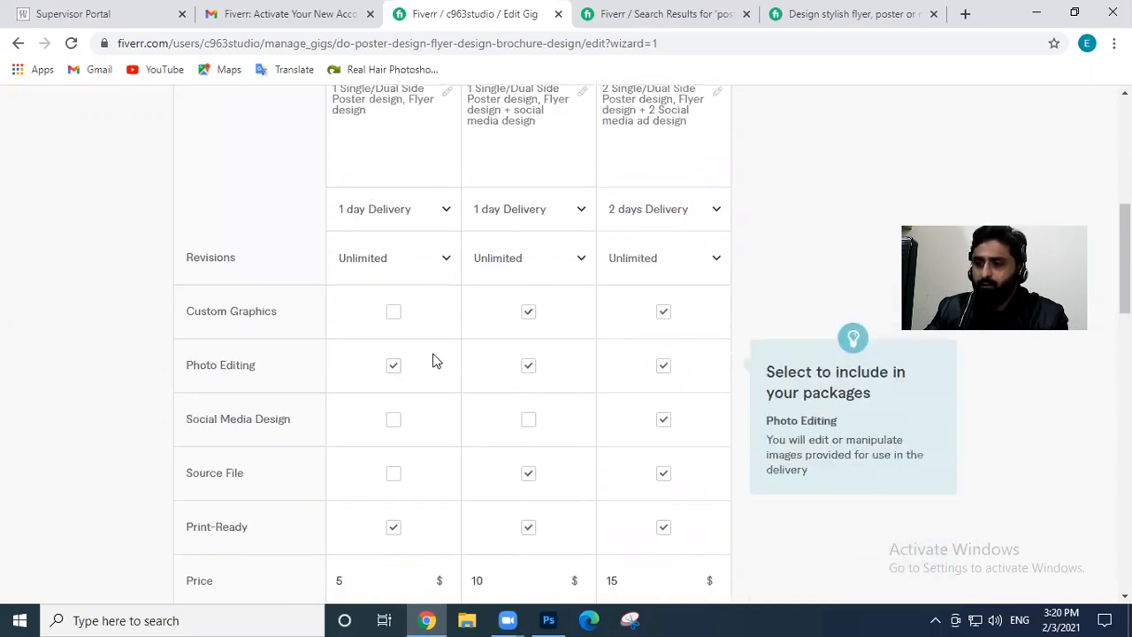
{"action": "scroll", "coordinate": [495, 346], "scroll_direction": "up", "scroll_amount": 1}
{"action": "left_click", "coordinate": [528, 341]}
{"action": "scroll", "coordinate": [531, 340], "scroll_direction": "up", "scroll_amount": 2}
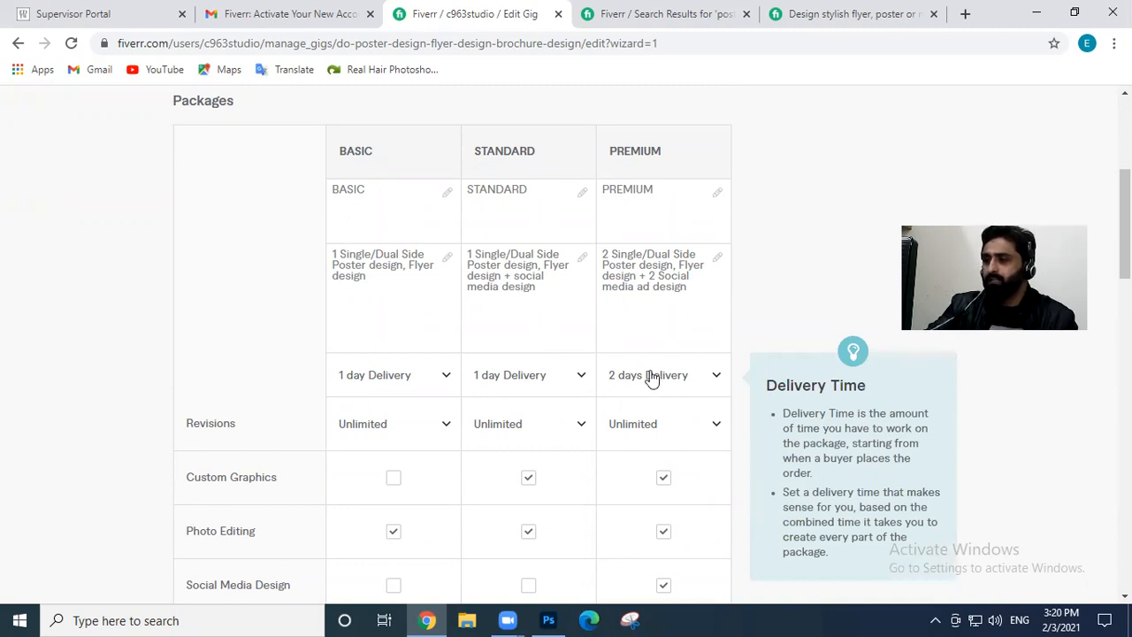
{"action": "left_click", "coordinate": [641, 271]}
{"action": "left_click_drag", "start_coordinate": [641, 271], "coordinate": [693, 301]}
{"action": "left_click", "coordinate": [693, 308]}
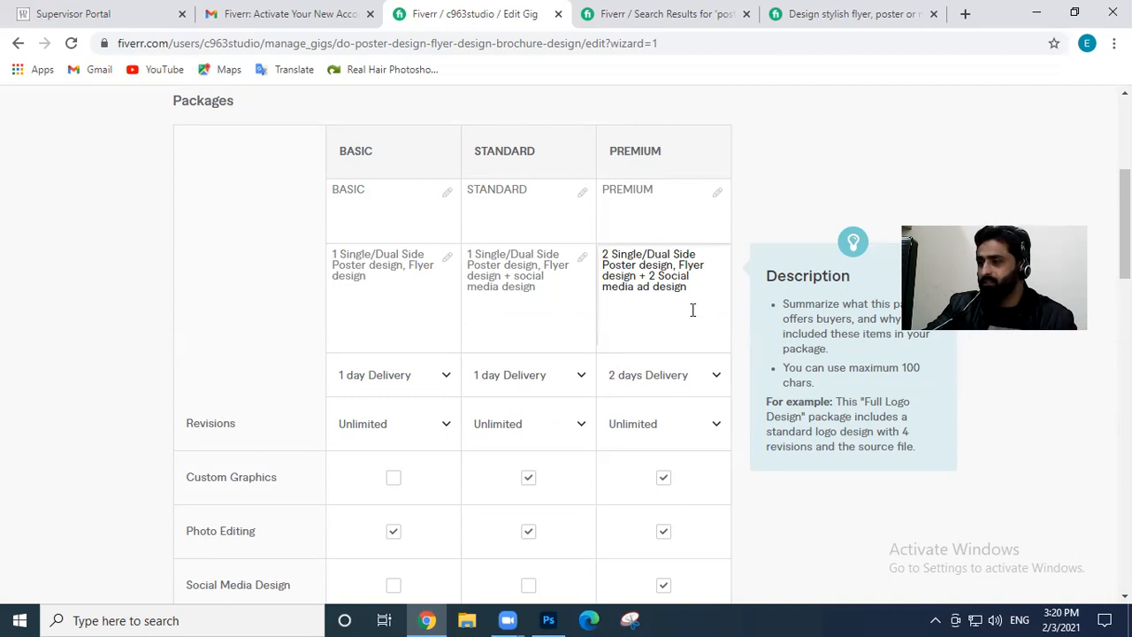
Offer the Premium package's extra fast delivery in 1 DAY for an extra 5 $
{"action": "scroll", "coordinate": [692, 314], "scroll_direction": "down", "scroll_amount": 3}
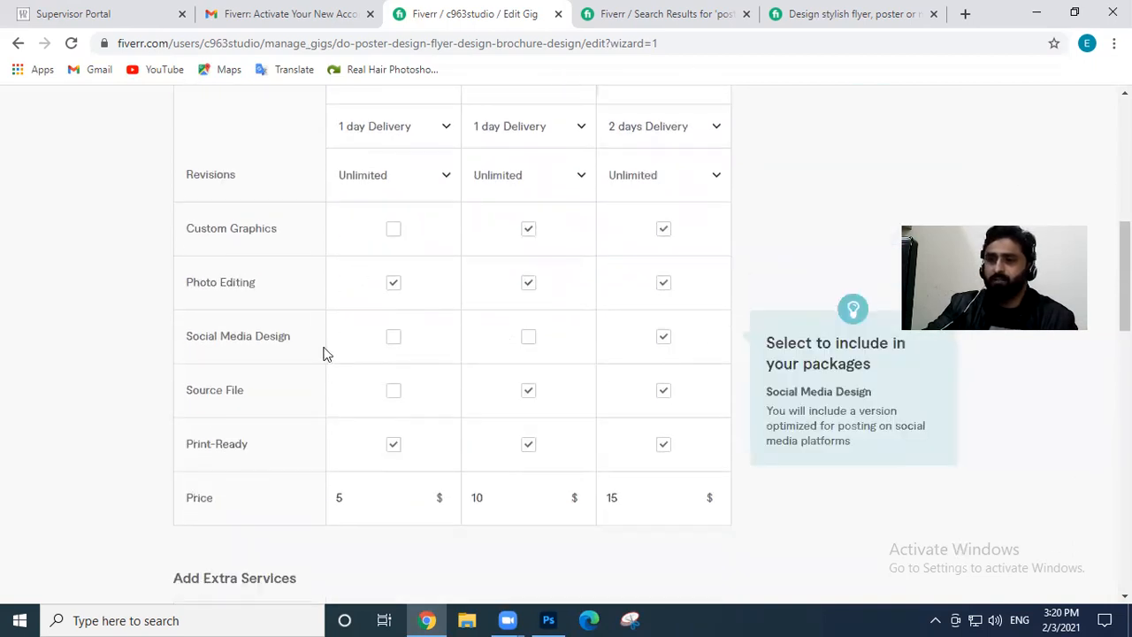
{"action": "scroll", "coordinate": [323, 354], "scroll_direction": "down", "scroll_amount": 4}
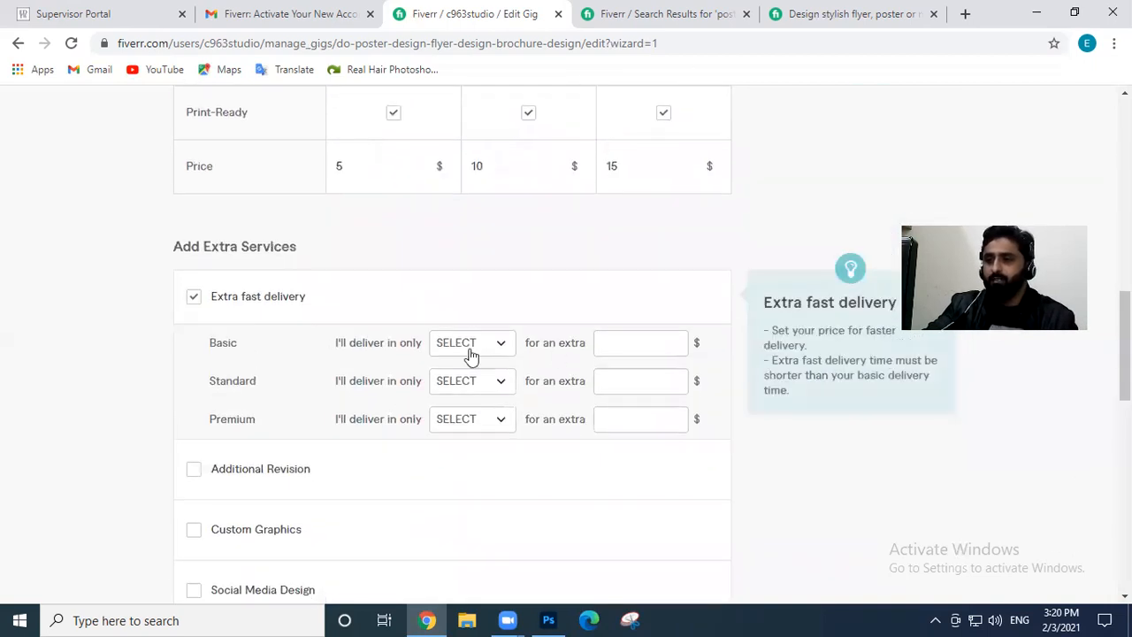
{"action": "left_click_drag", "start_coordinate": [263, 358], "coordinate": [218, 379]}
{"action": "left_click", "coordinate": [139, 408]}
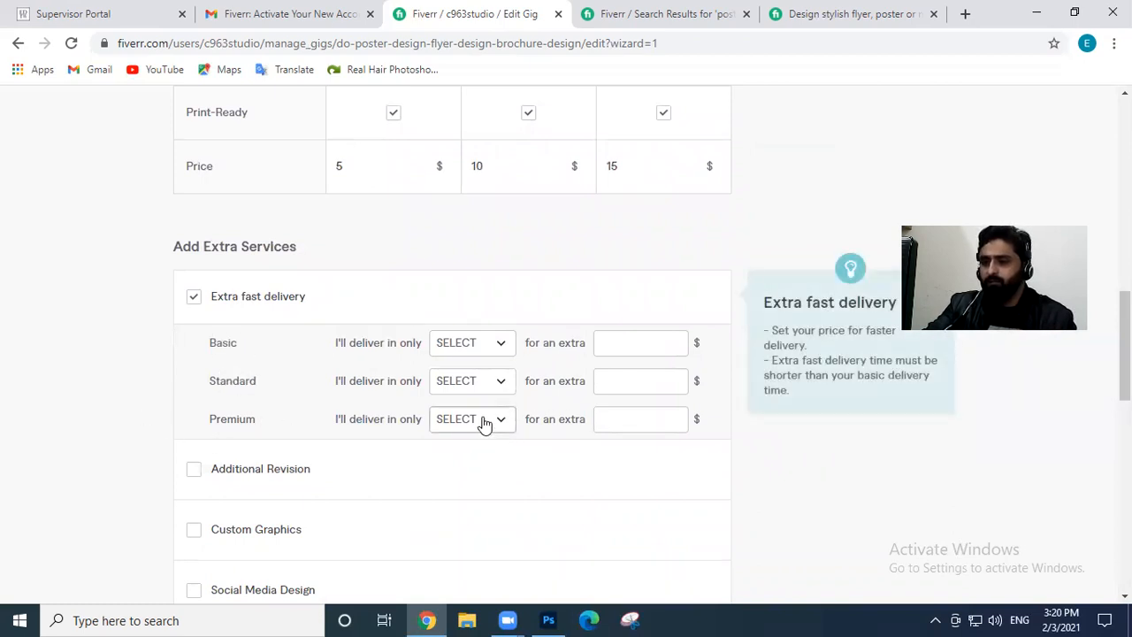
{"action": "left_click", "coordinate": [484, 422]}
{"action": "left_click", "coordinate": [481, 248]}
{"action": "left_click", "coordinate": [599, 420]}
{"action": "type", "text": "5"}
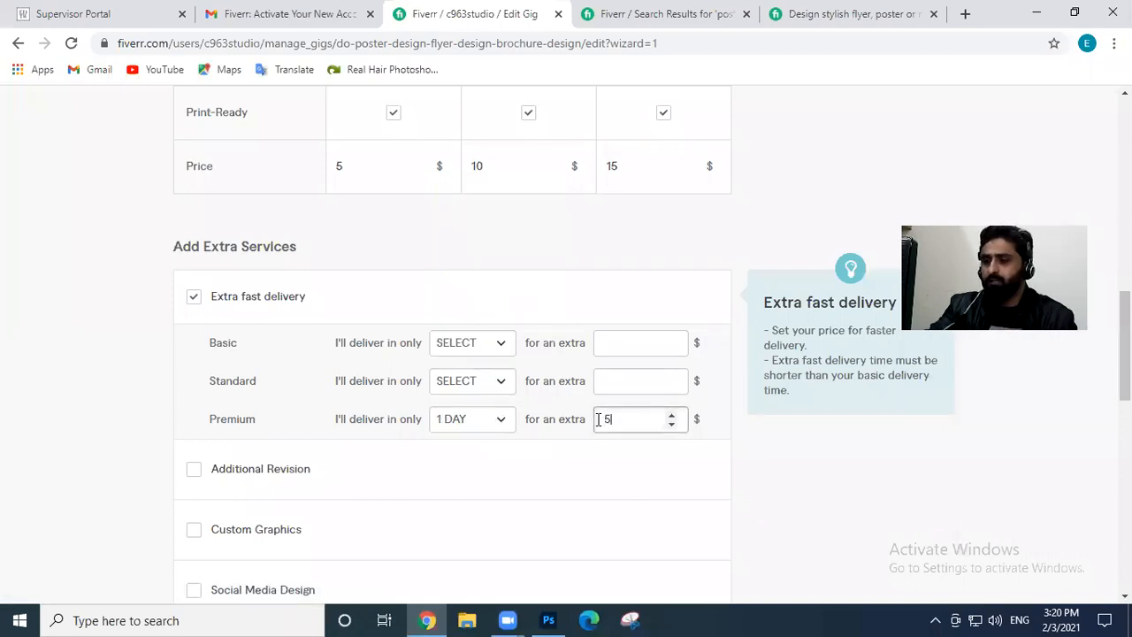
{"action": "scroll", "coordinate": [692, 283], "scroll_direction": "up", "scroll_amount": 5}
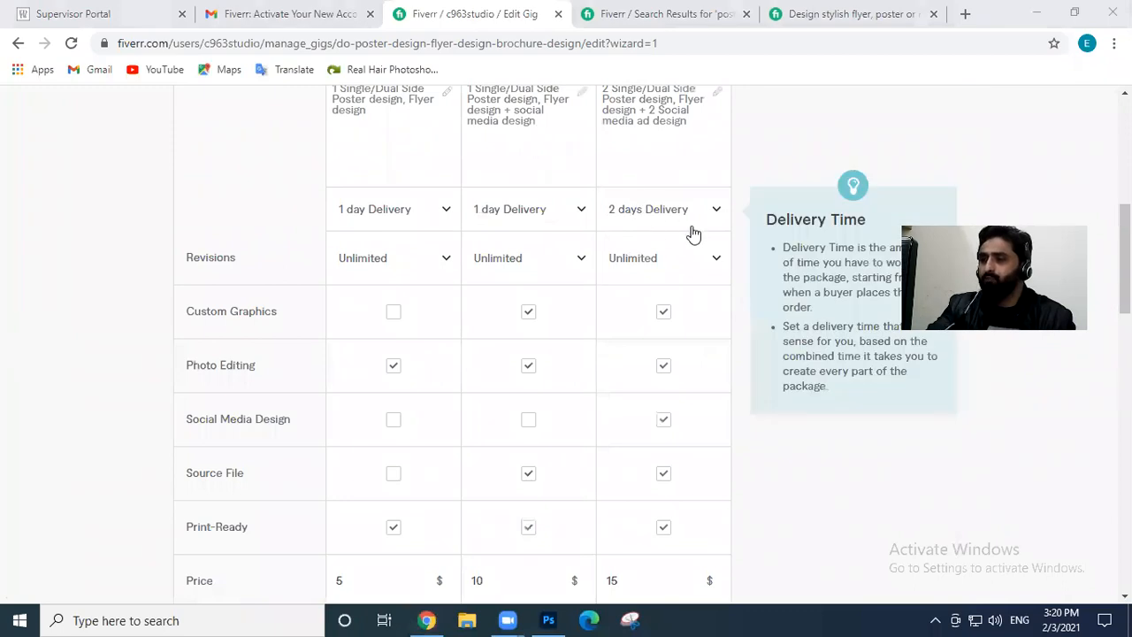
{"action": "scroll", "coordinate": [688, 234], "scroll_direction": "down", "scroll_amount": 5}
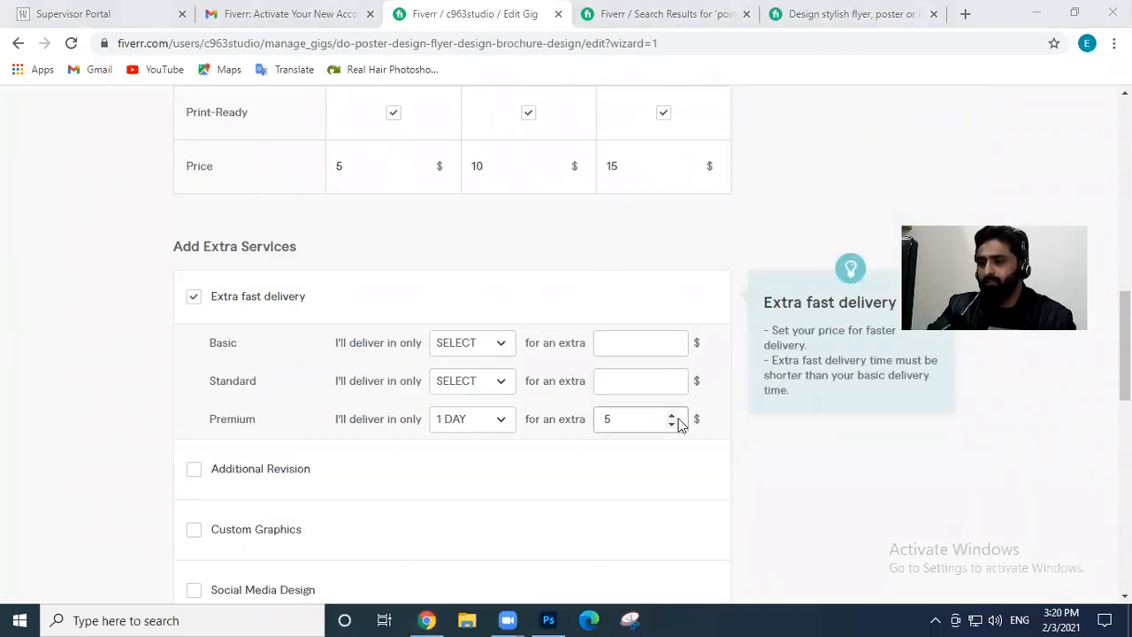
{"action": "scroll", "coordinate": [677, 419], "scroll_direction": "down", "scroll_amount": 2}
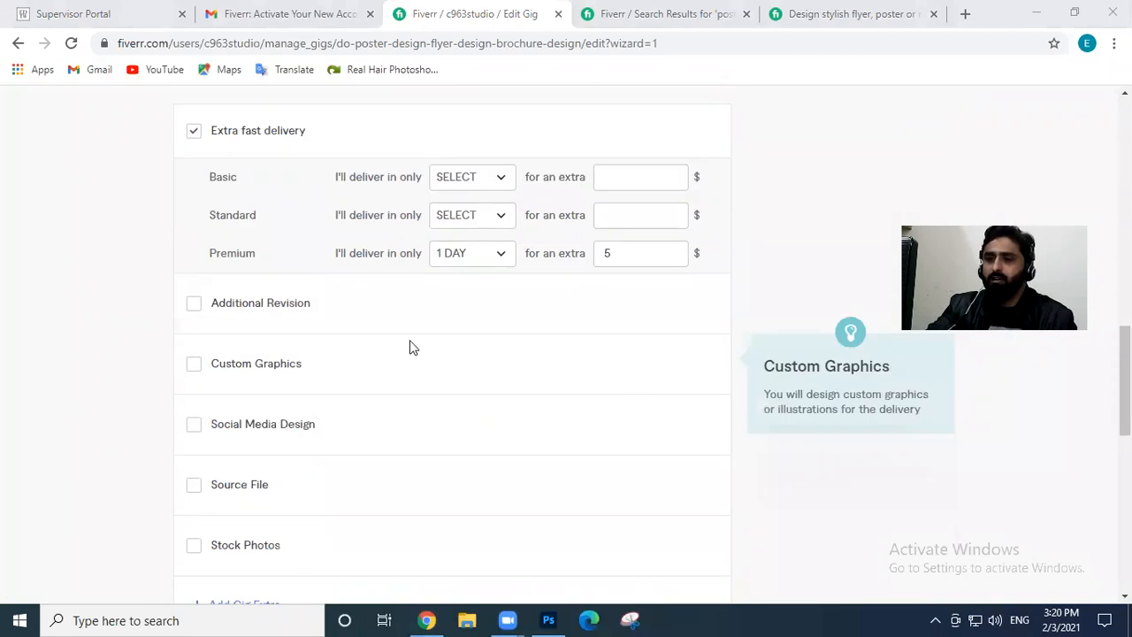
{"action": "left_click", "coordinate": [279, 305]}
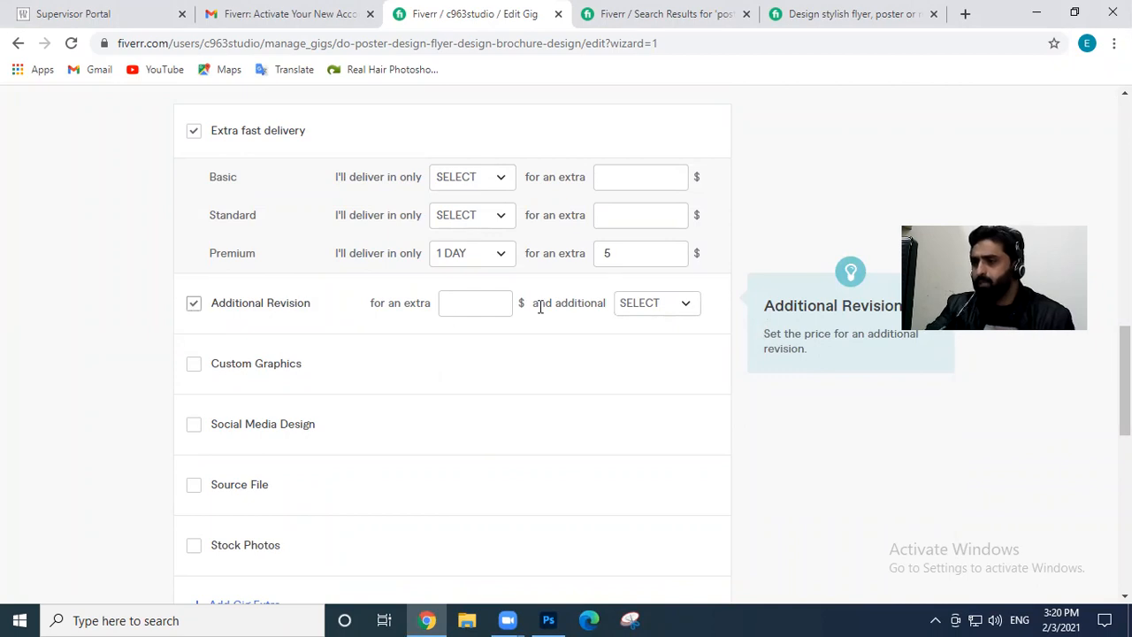
{"action": "left_click", "coordinate": [208, 303]}
{"action": "scroll", "coordinate": [639, 333], "scroll_direction": "up", "scroll_amount": 2}
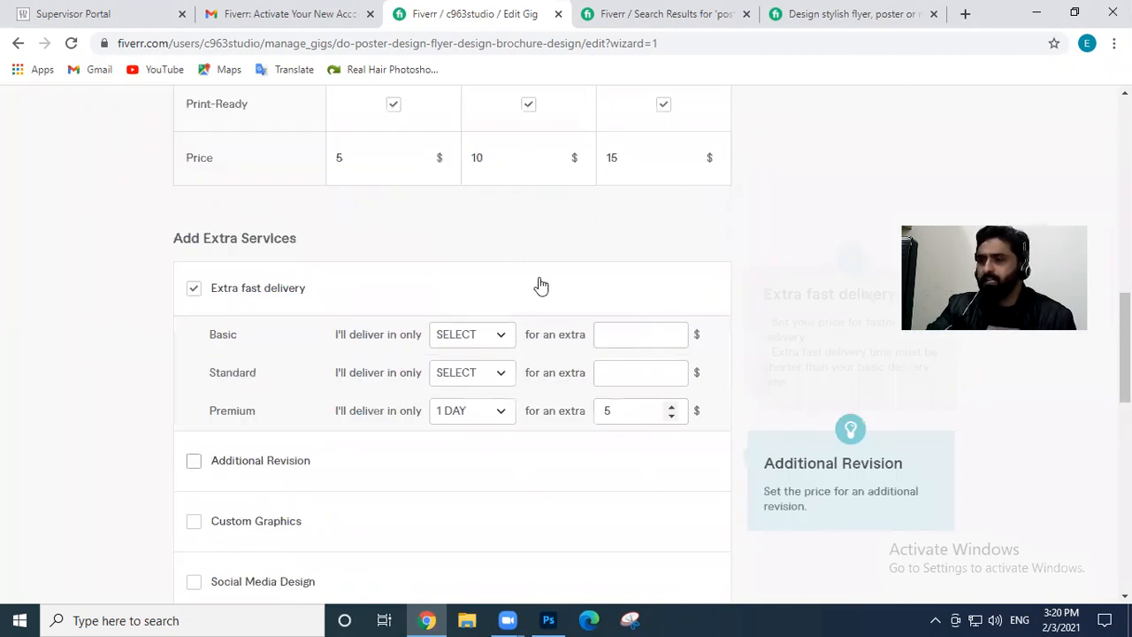
{"action": "scroll", "coordinate": [538, 286], "scroll_direction": "up", "scroll_amount": 5}
{"action": "scroll", "coordinate": [425, 371], "scroll_direction": "down", "scroll_amount": 4}
{"action": "scroll", "coordinate": [257, 403], "scroll_direction": "down", "scroll_amount": 3}
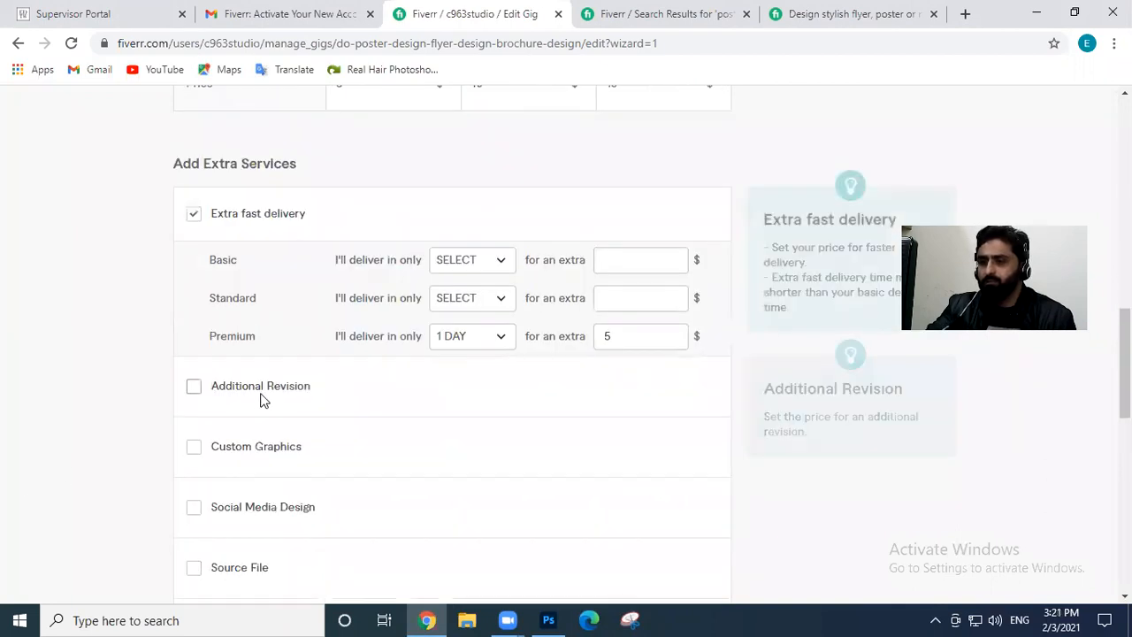
Offer the Source File as an extra service for an extra 5 $ and check it against the packages
{"action": "scroll", "coordinate": [389, 371], "scroll_direction": "down", "scroll_amount": 1}
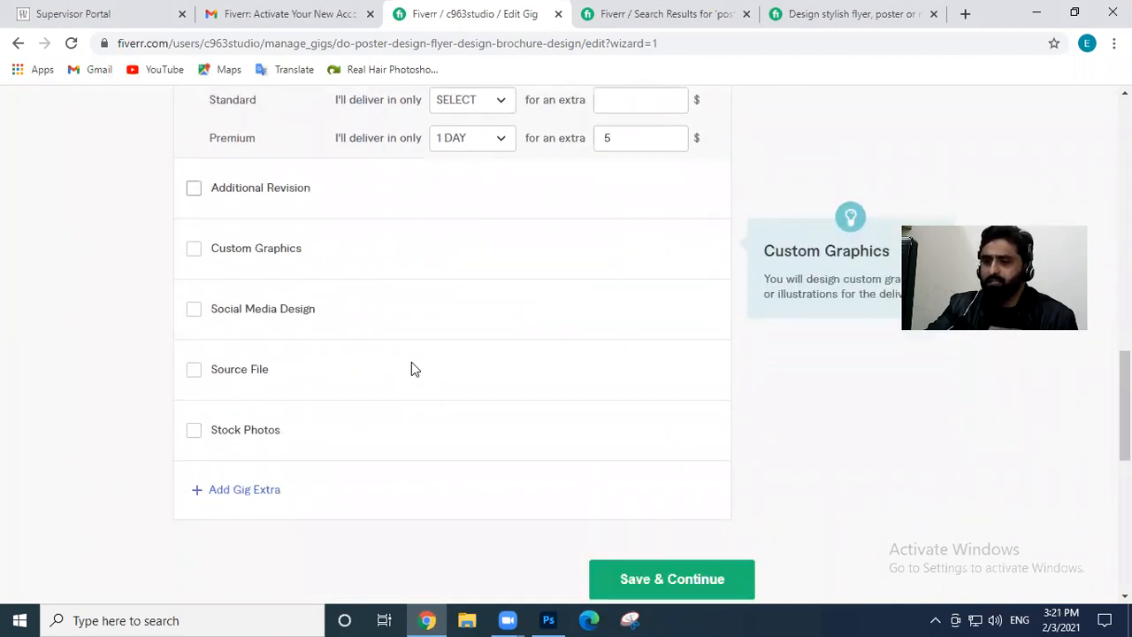
{"action": "scroll", "coordinate": [421, 363], "scroll_direction": "down", "scroll_amount": 1}
{"action": "left_click", "coordinate": [288, 323]}
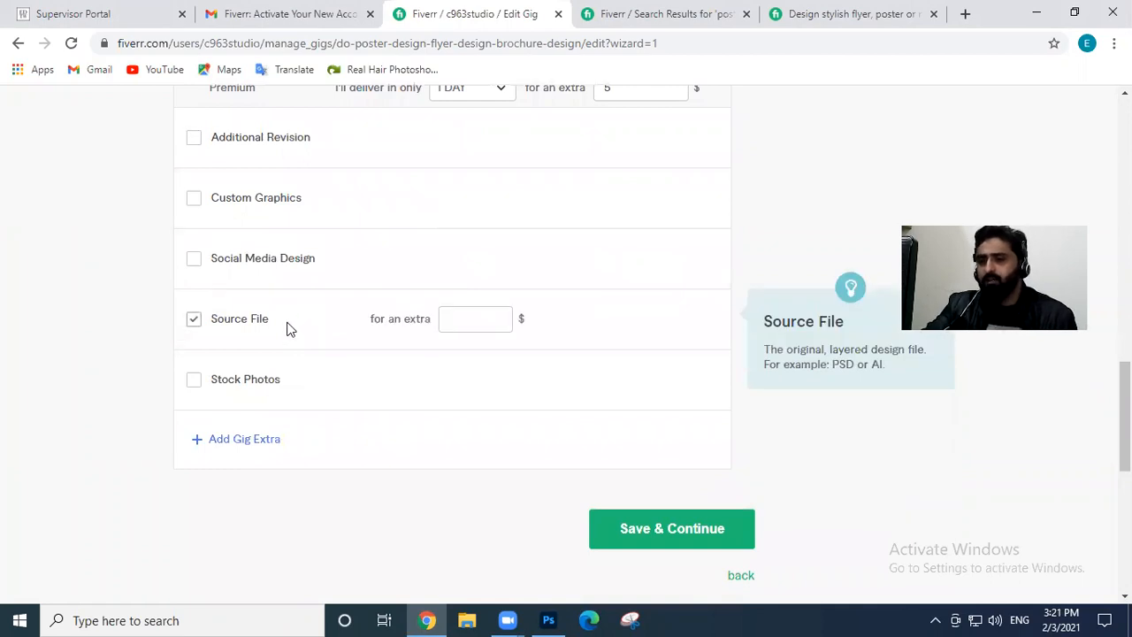
{"action": "left_click", "coordinate": [480, 313]}
{"action": "type", "text": "5"}
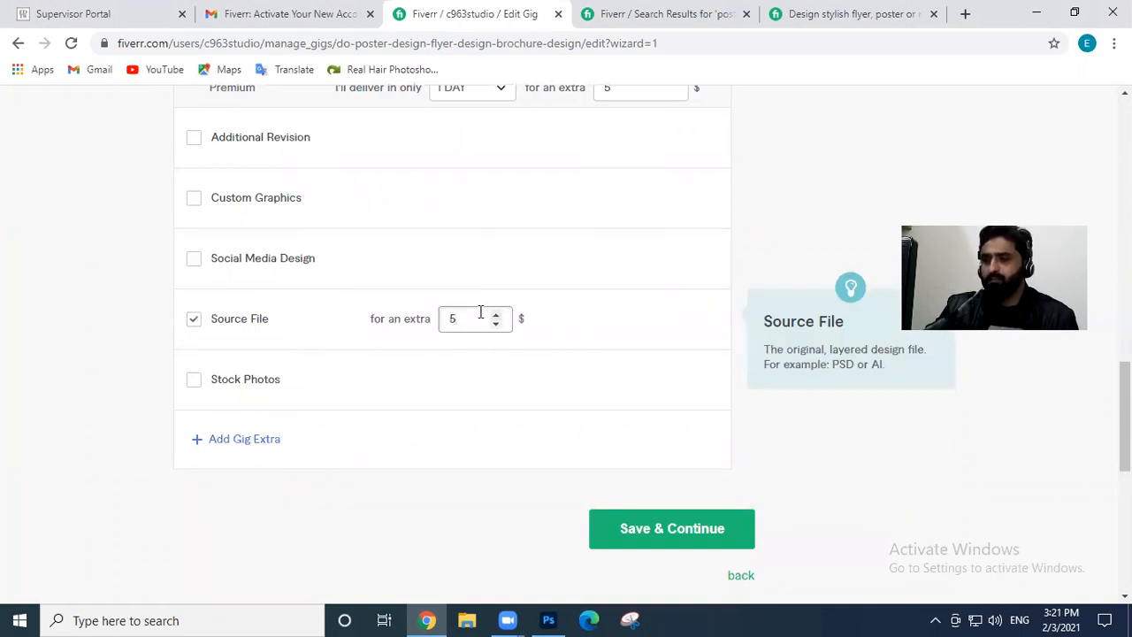
{"action": "scroll", "coordinate": [426, 389], "scroll_direction": "down", "scroll_amount": 1}
{"action": "scroll", "coordinate": [427, 390], "scroll_direction": "up", "scroll_amount": 2}
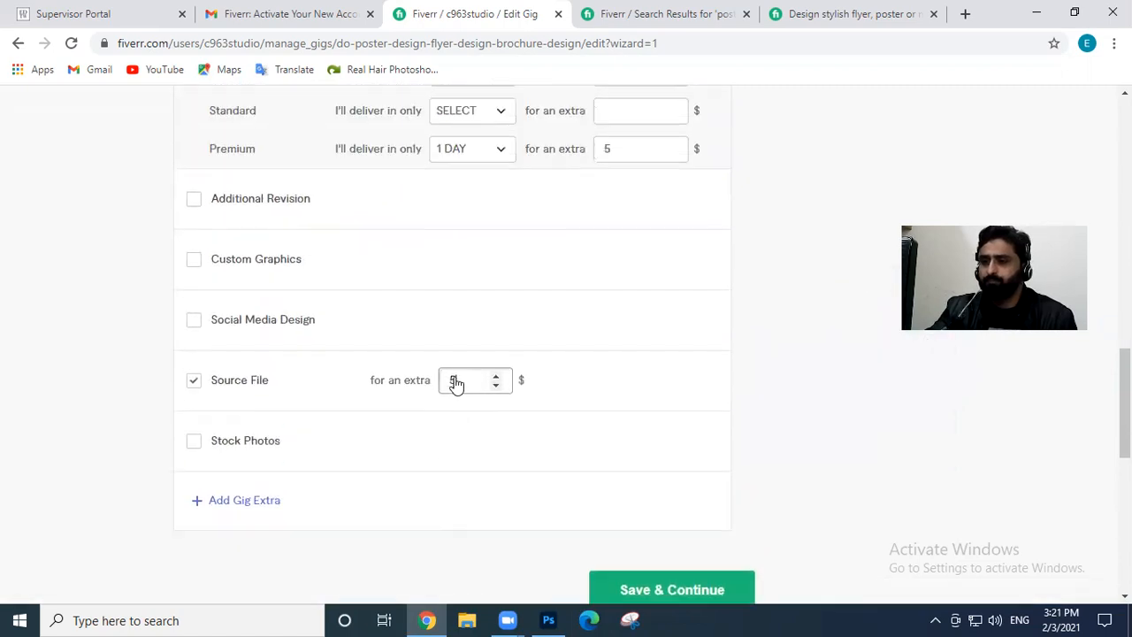
{"action": "scroll", "coordinate": [463, 375], "scroll_direction": "up", "scroll_amount": 8}
{"action": "scroll", "coordinate": [464, 379], "scroll_direction": "down", "scroll_amount": 3}
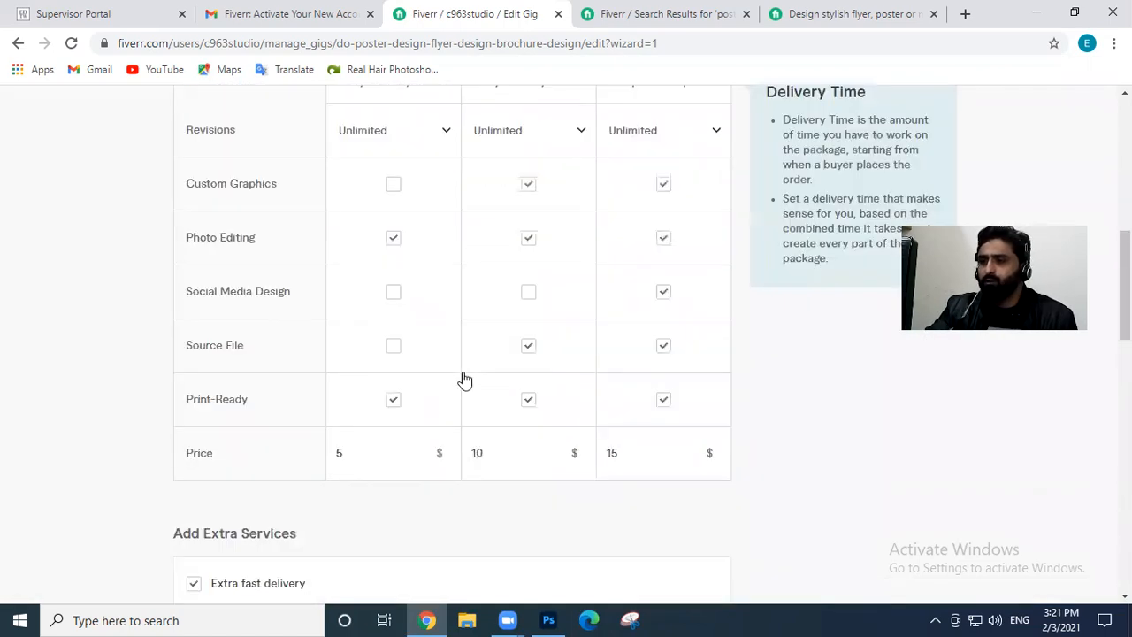
{"action": "scroll", "coordinate": [463, 379], "scroll_direction": "down", "scroll_amount": 4}
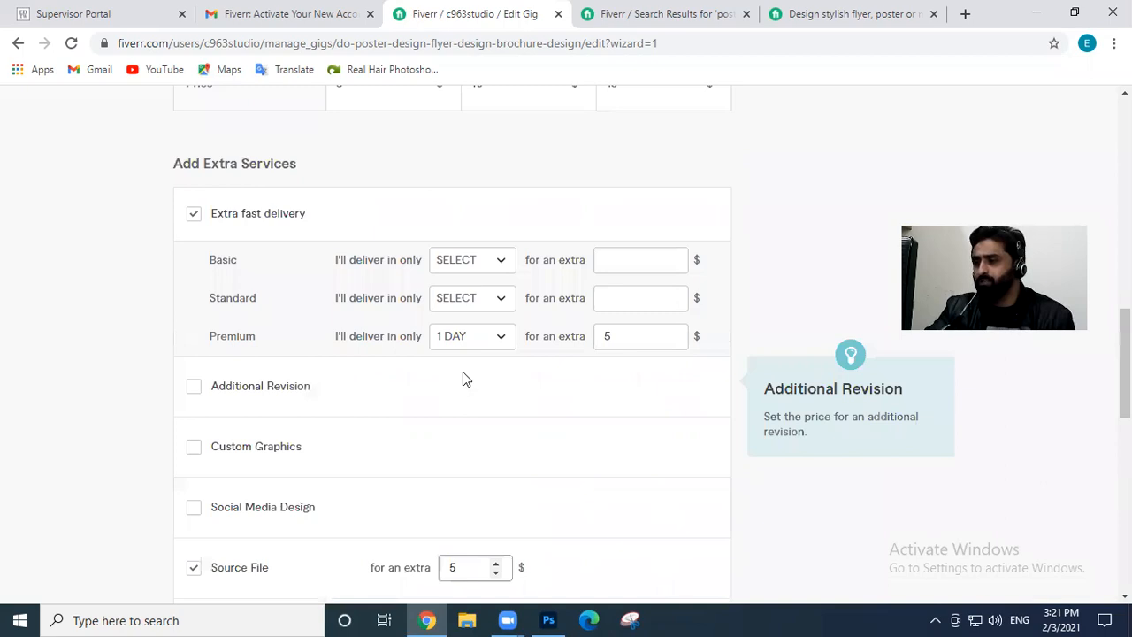
Try adding Stock Photos to the gig's extra services
{"action": "scroll", "coordinate": [463, 378], "scroll_direction": "down", "scroll_amount": 1}
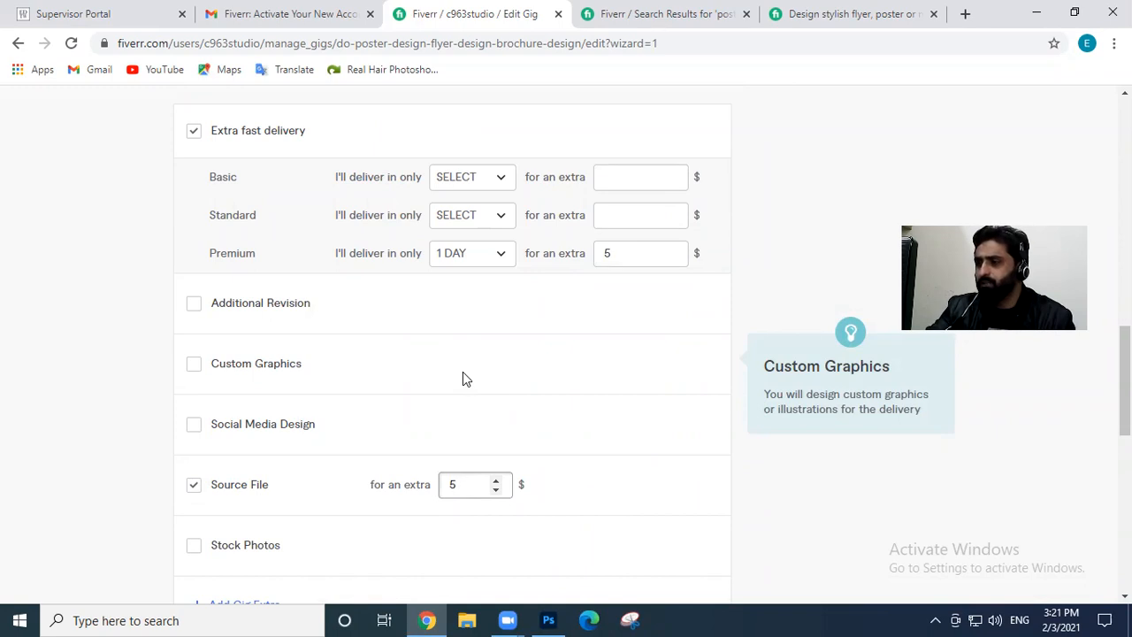
{"action": "scroll", "coordinate": [462, 378], "scroll_direction": "down", "scroll_amount": 1}
{"action": "left_click", "coordinate": [191, 465]}
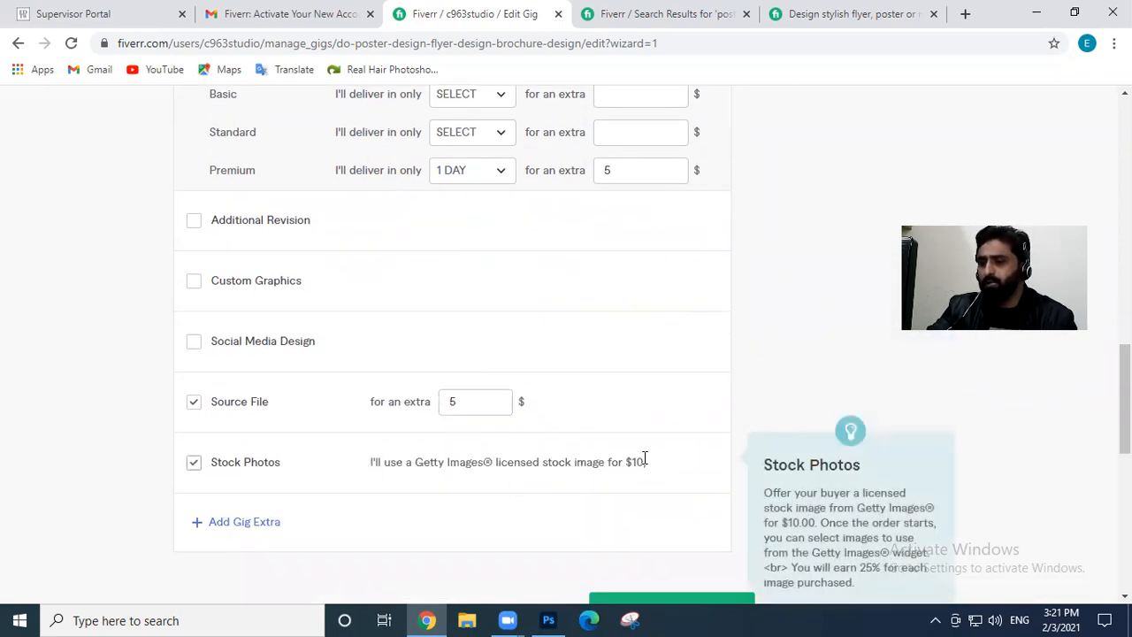
{"action": "left_click", "coordinate": [210, 463]}
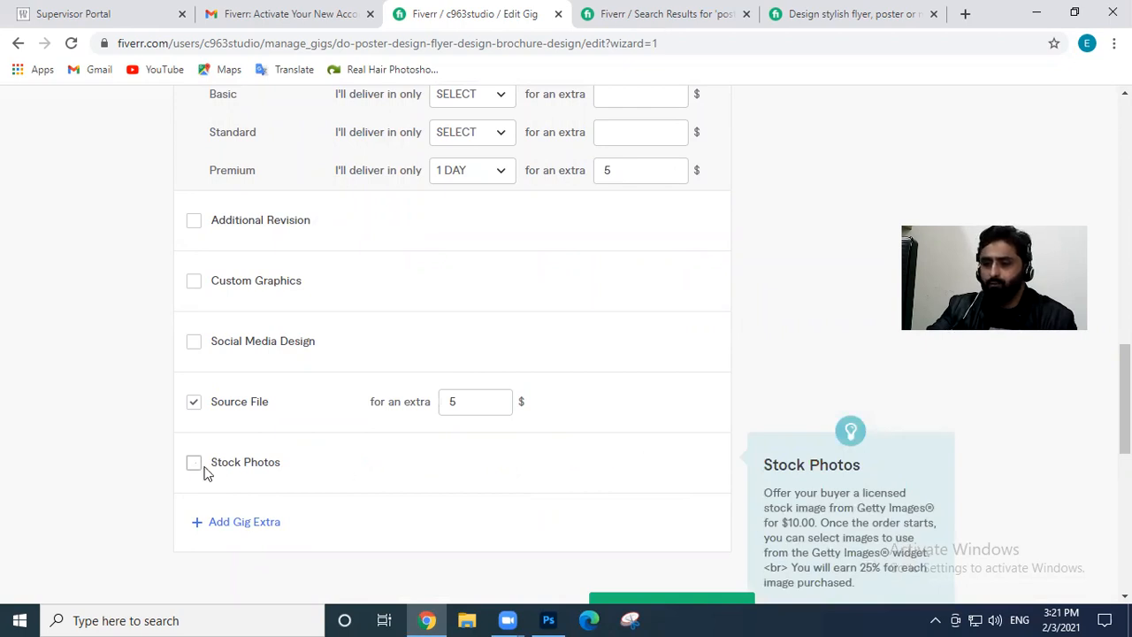
Review the packages and extra services, save the pricing and continue to the gig's Description & FAQ
{"action": "scroll", "coordinate": [469, 447], "scroll_direction": "down", "scroll_amount": 2}
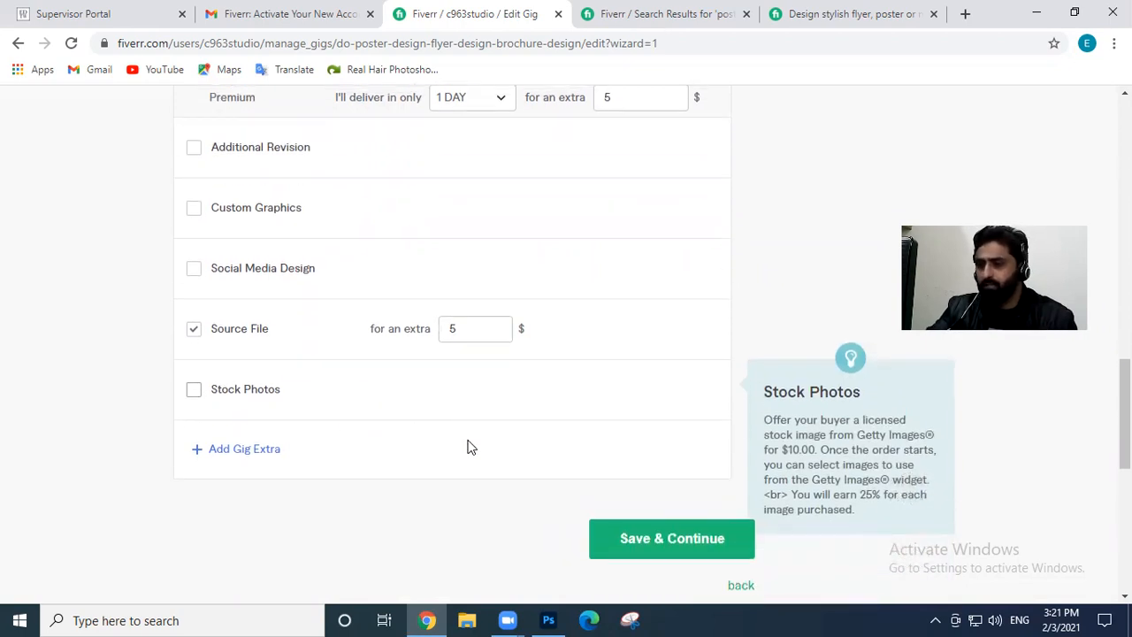
{"action": "scroll", "coordinate": [468, 446], "scroll_direction": "up", "scroll_amount": 5}
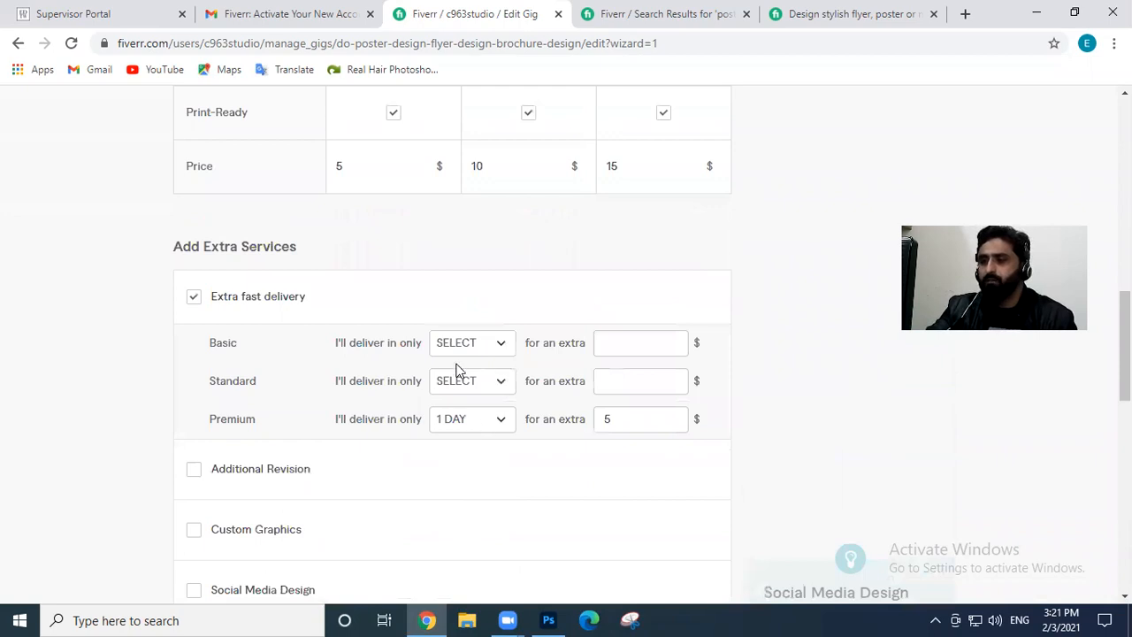
{"action": "scroll", "coordinate": [465, 369], "scroll_direction": "up", "scroll_amount": 10}
{"action": "scroll", "coordinate": [480, 364], "scroll_direction": "down", "scroll_amount": 10}
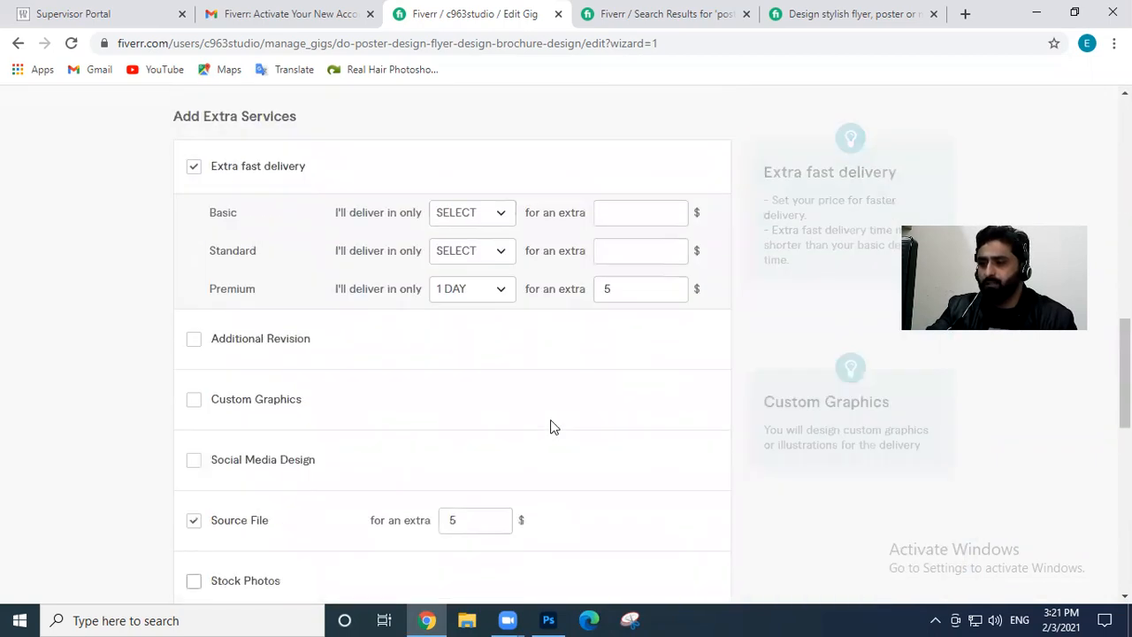
{"action": "scroll", "coordinate": [707, 513], "scroll_direction": "down", "scroll_amount": 1}
{"action": "scroll", "coordinate": [670, 460], "scroll_direction": "down", "scroll_amount": 3}
{"action": "left_click", "coordinate": [656, 366]}
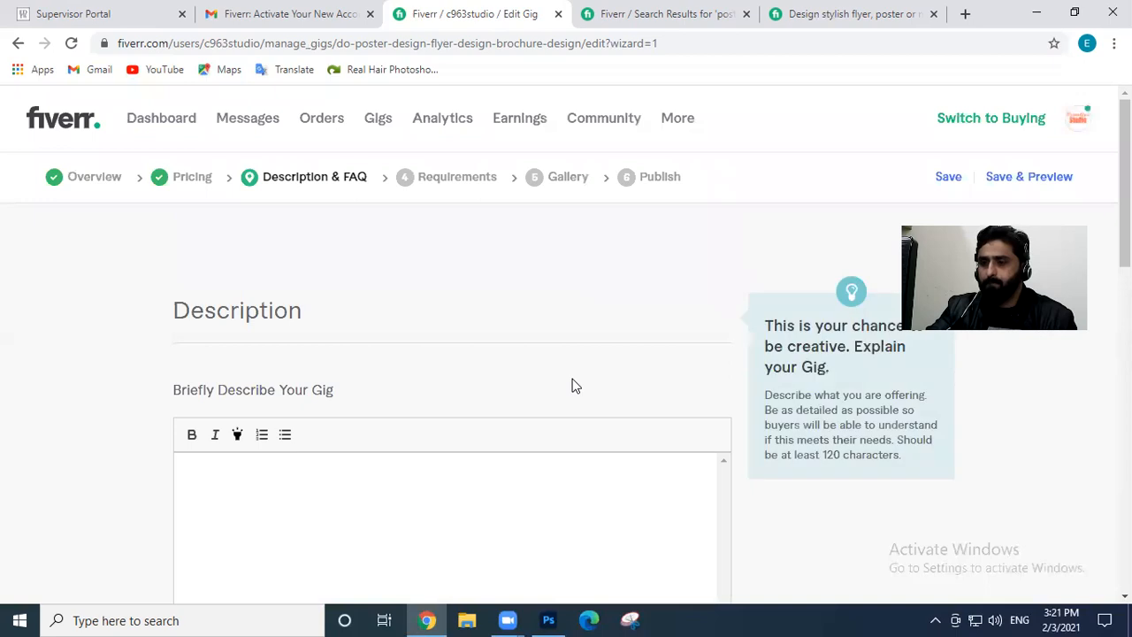
Look over the Description and Frequently Asked Questions sections and place the cursor in the gig's description
{"action": "scroll", "coordinate": [573, 385], "scroll_direction": "down", "scroll_amount": 3}
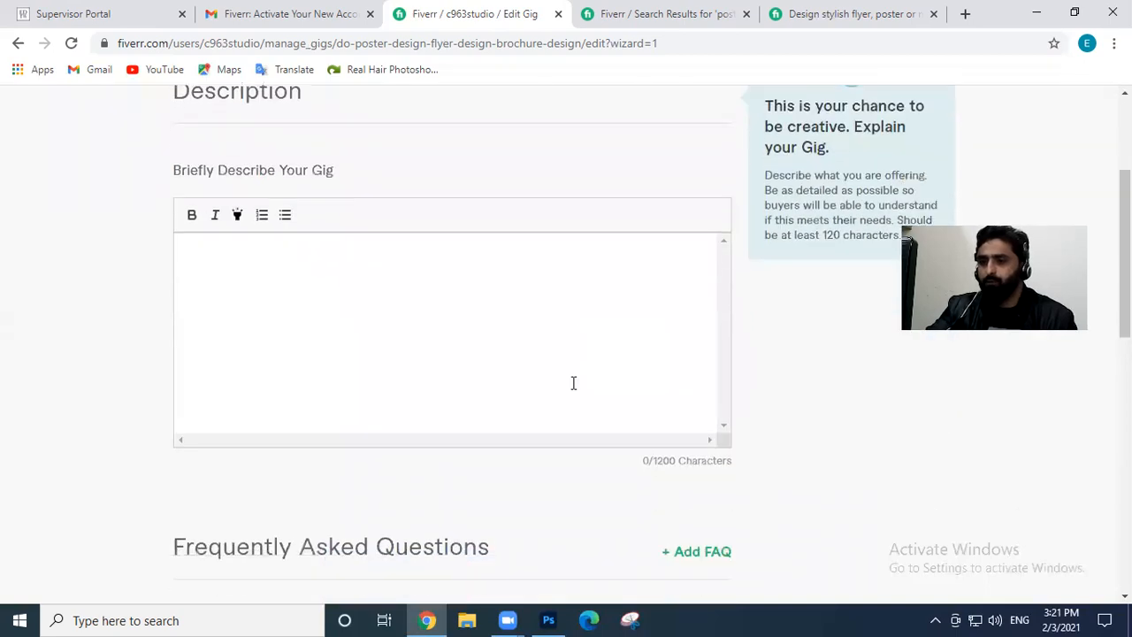
{"action": "scroll", "coordinate": [573, 384], "scroll_direction": "up", "scroll_amount": 2}
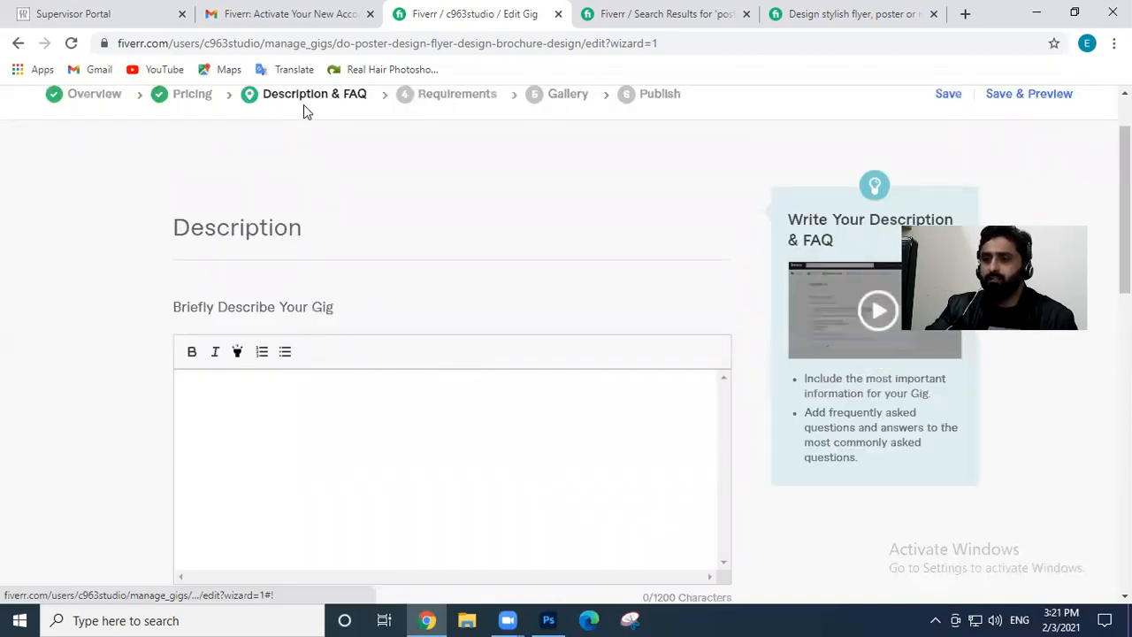
{"action": "scroll", "coordinate": [313, 160], "scroll_direction": "down", "scroll_amount": 1}
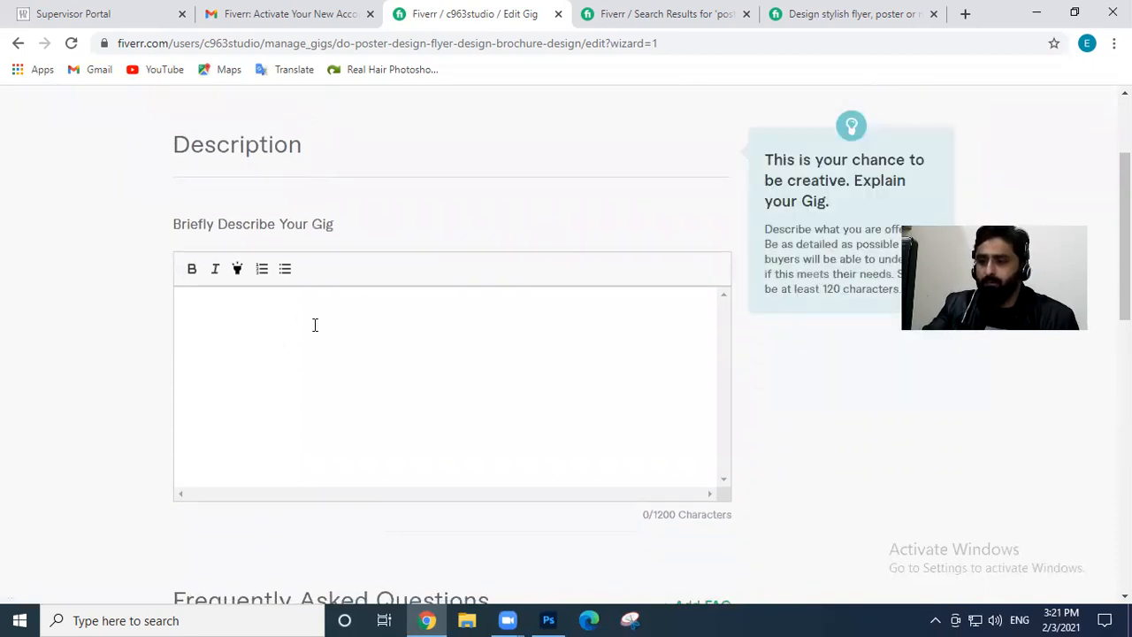
{"action": "left_click", "coordinate": [314, 324]}
{"action": "scroll", "coordinate": [314, 324], "scroll_direction": "down", "scroll_amount": 2}
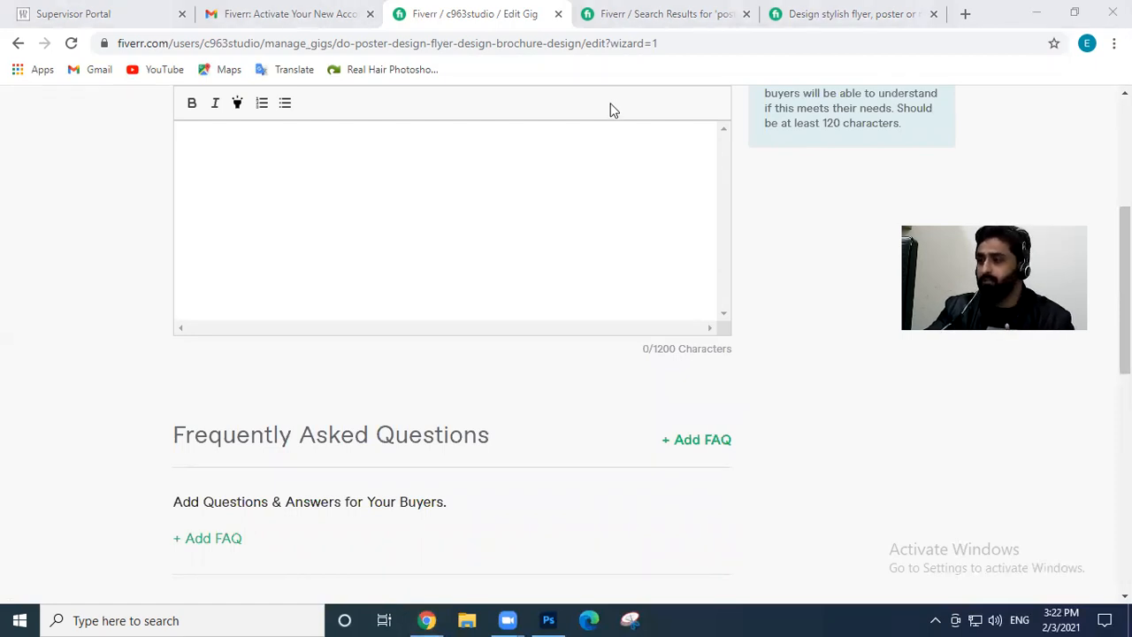
{"action": "left_click", "coordinate": [660, 222]}
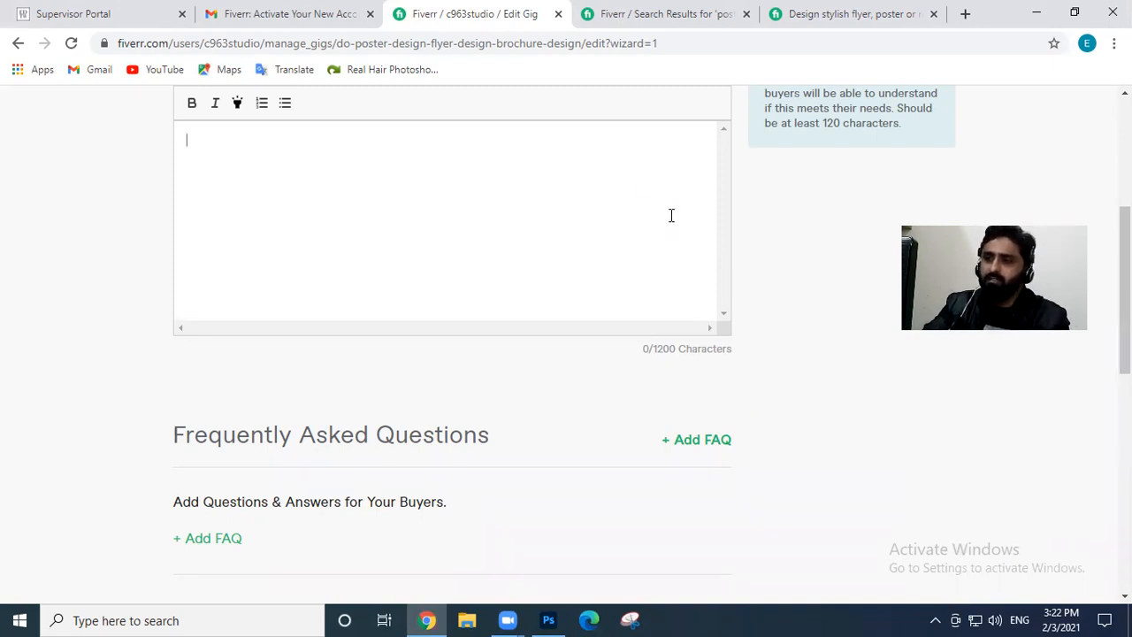
From the poster design search results, open the "design a flyer, bifold, trifold, brochure, poster or leaflet" gig in a new tab
{"action": "left_click", "coordinate": [800, 8]}
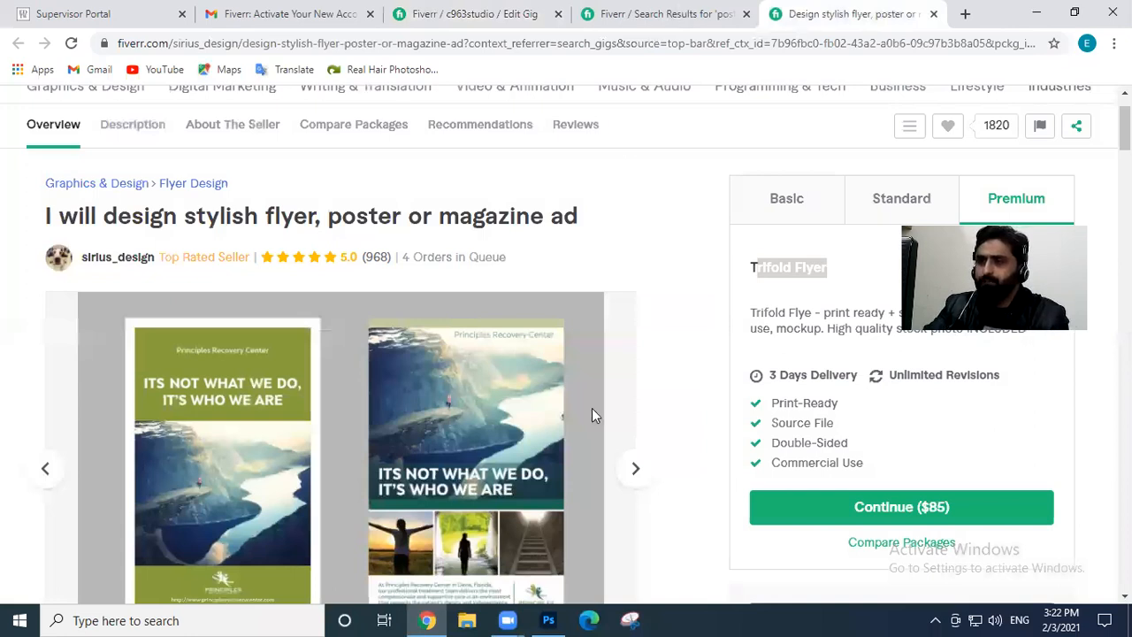
{"action": "key", "text": "ctrl+shift+Tab"}
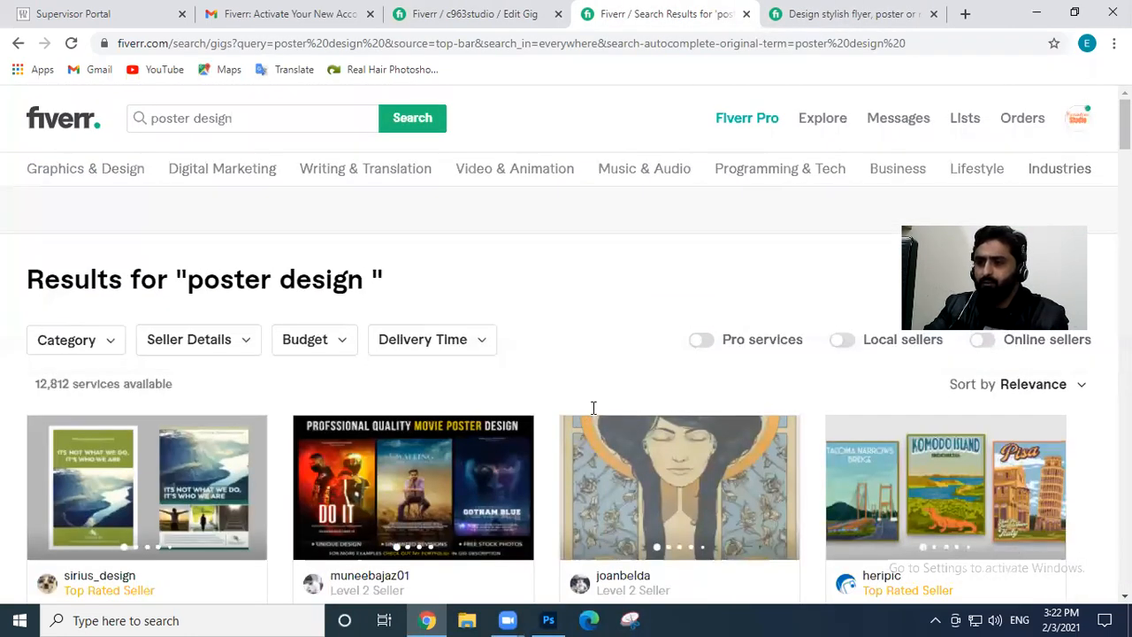
{"action": "scroll", "coordinate": [592, 406], "scroll_direction": "down", "scroll_amount": 5}
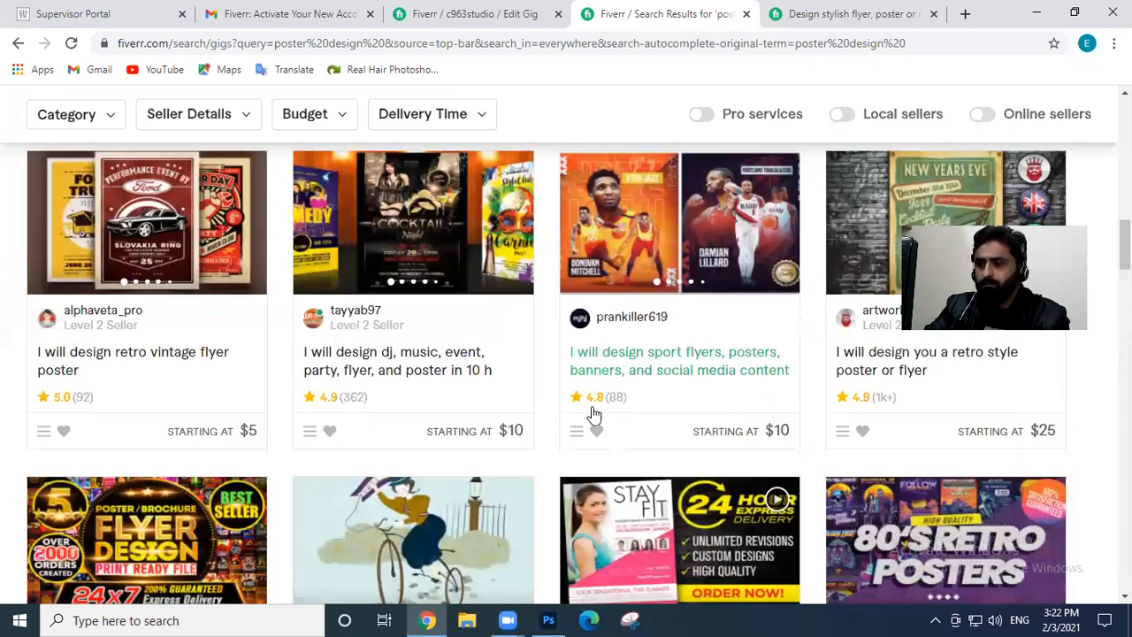
{"action": "scroll", "coordinate": [591, 413], "scroll_direction": "down", "scroll_amount": 5}
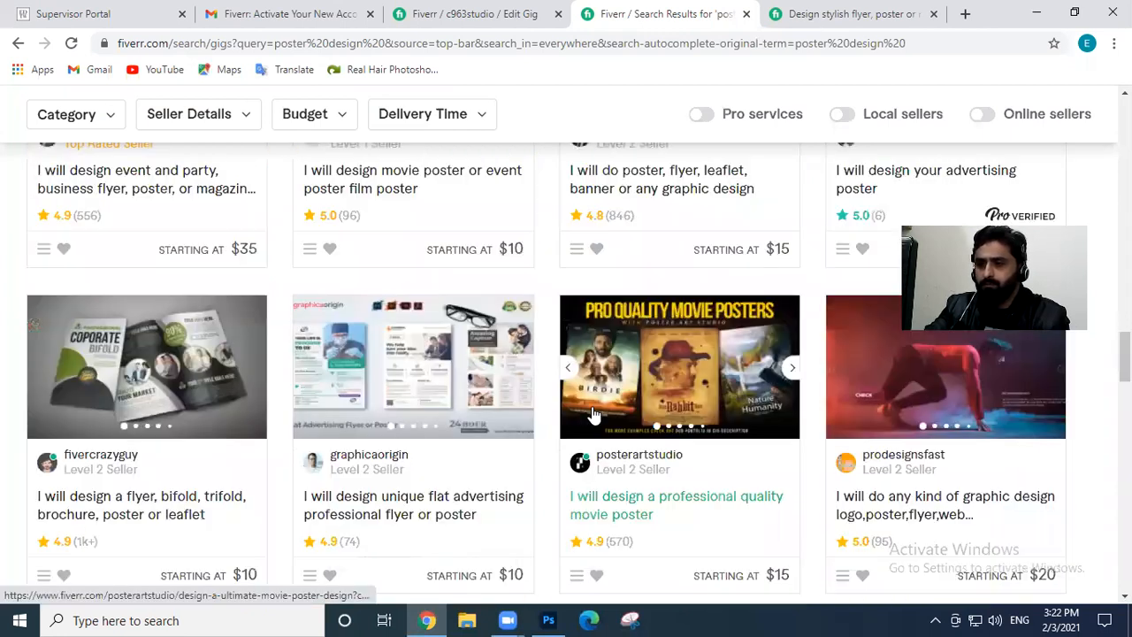
{"action": "middle_click", "coordinate": [206, 383]}
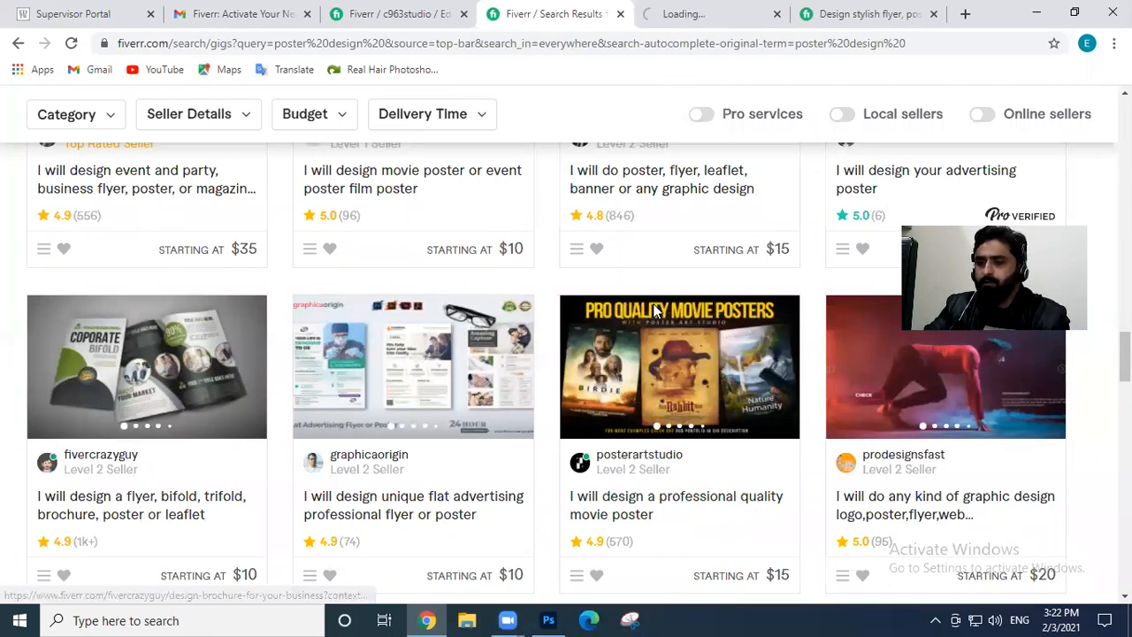
{"action": "key", "text": "ctrl+Tab"}
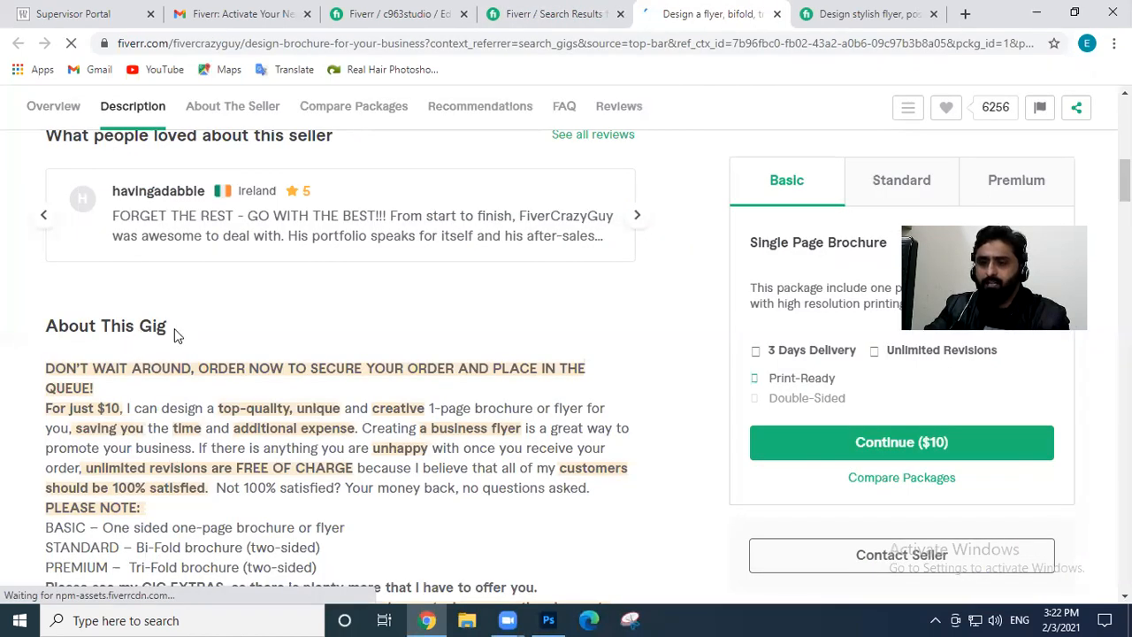
Copy the gig's entire About This Gig text, from "DON'T WAIT AROUND" to the closing Flickr link
{"action": "scroll", "coordinate": [203, 363], "scroll_direction": "down", "scroll_amount": 1}
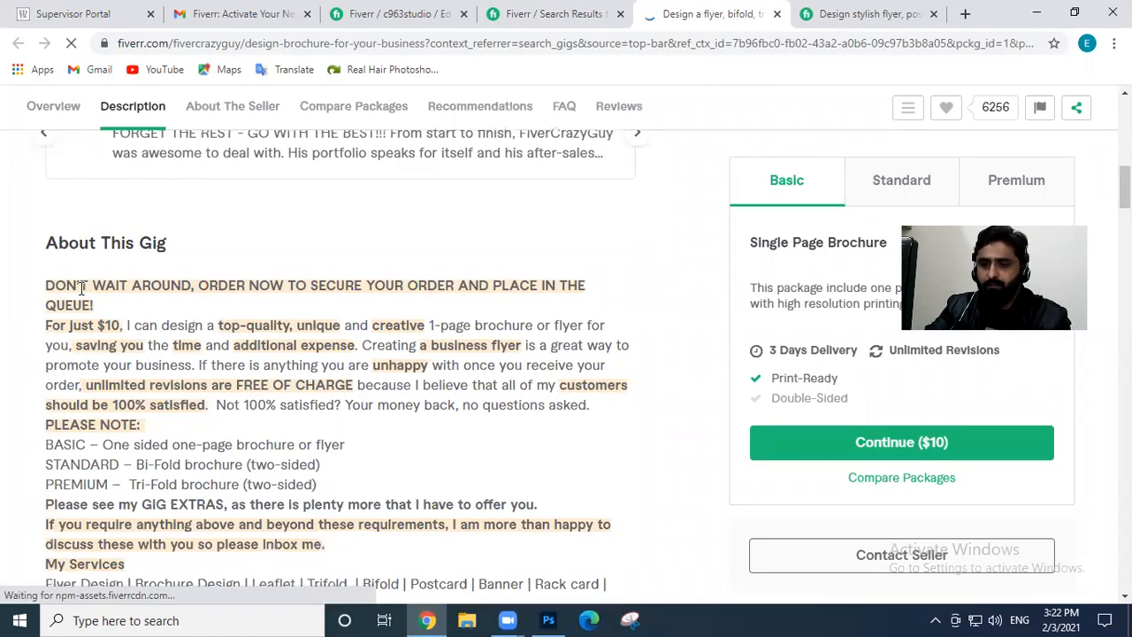
{"action": "left_click_drag", "start_coordinate": [45, 285], "coordinate": [356, 266]}
{"action": "scroll", "coordinate": [297, 577], "scroll_direction": "down", "scroll_amount": 5}
{"action": "right_click", "coordinate": [363, 252]}
{"action": "left_click", "coordinate": [393, 262]}
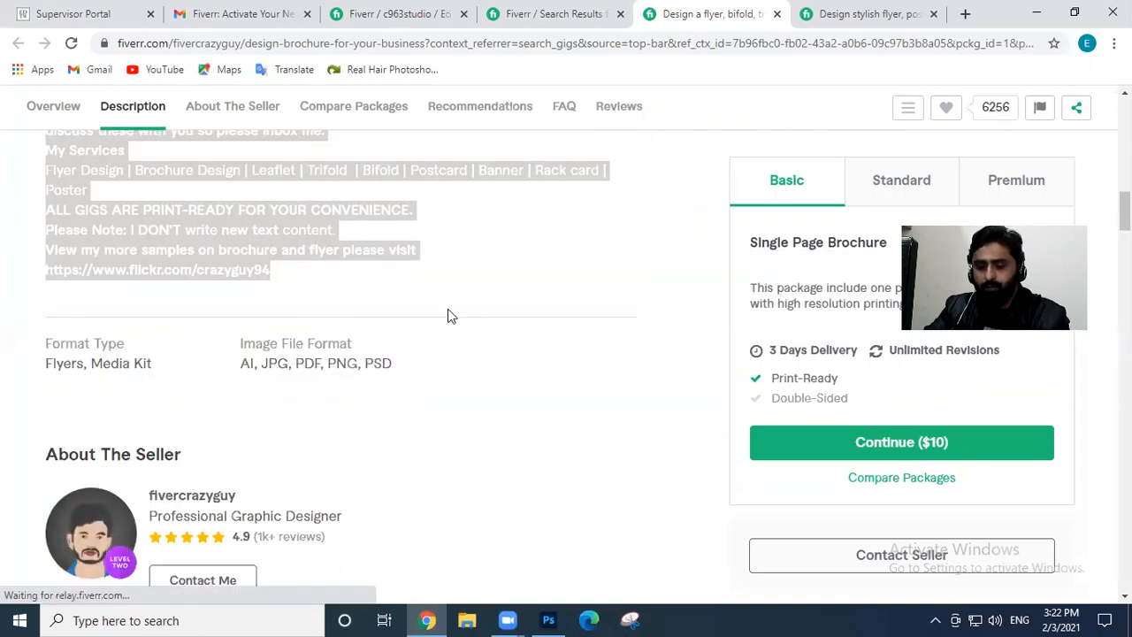
Create a Microsoft Word document with the default name on the desktop and open it in Word
{"action": "left_click", "coordinate": [1045, 13]}
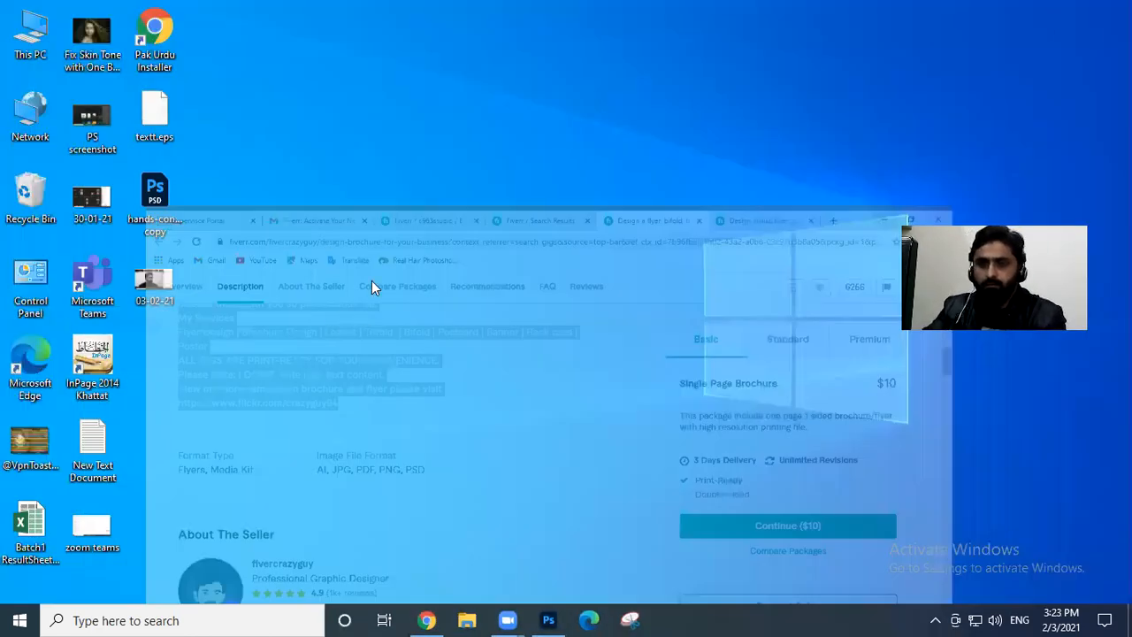
{"action": "right_click", "coordinate": [509, 434]}
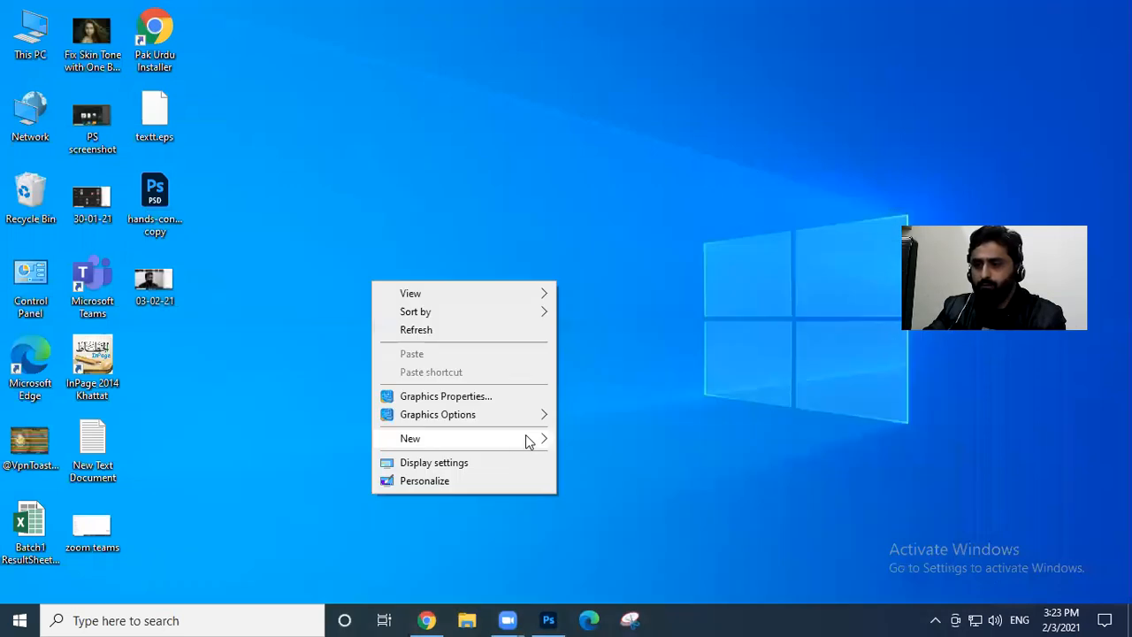
{"action": "mouse_move", "coordinate": [525, 438]}
{"action": "left_click", "coordinate": [629, 499]}
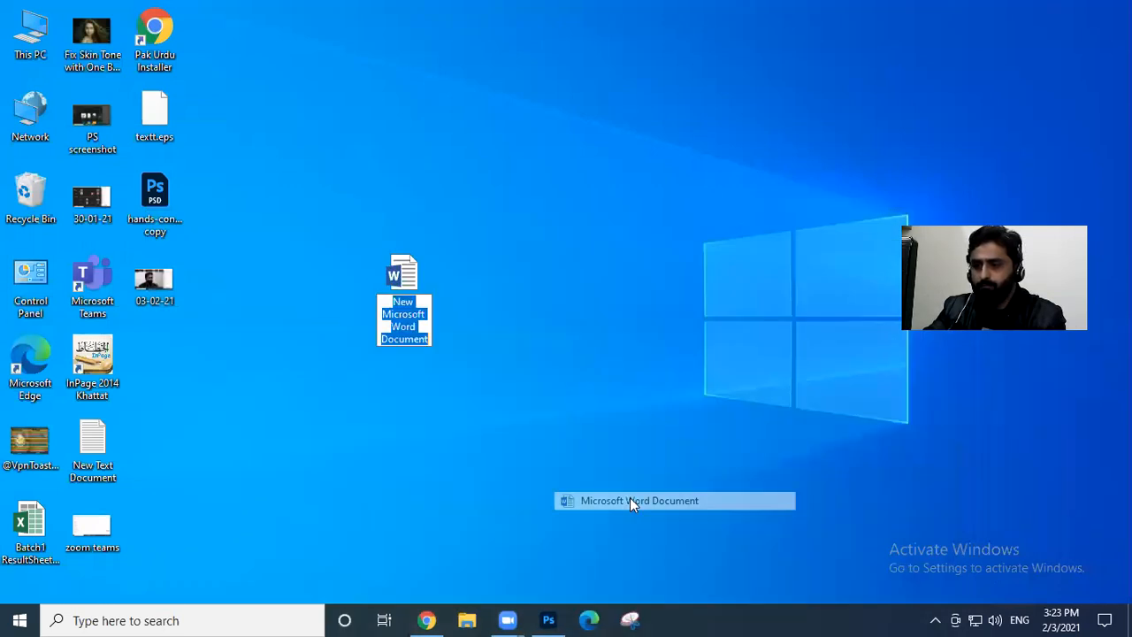
{"action": "key", "text": "Return"}
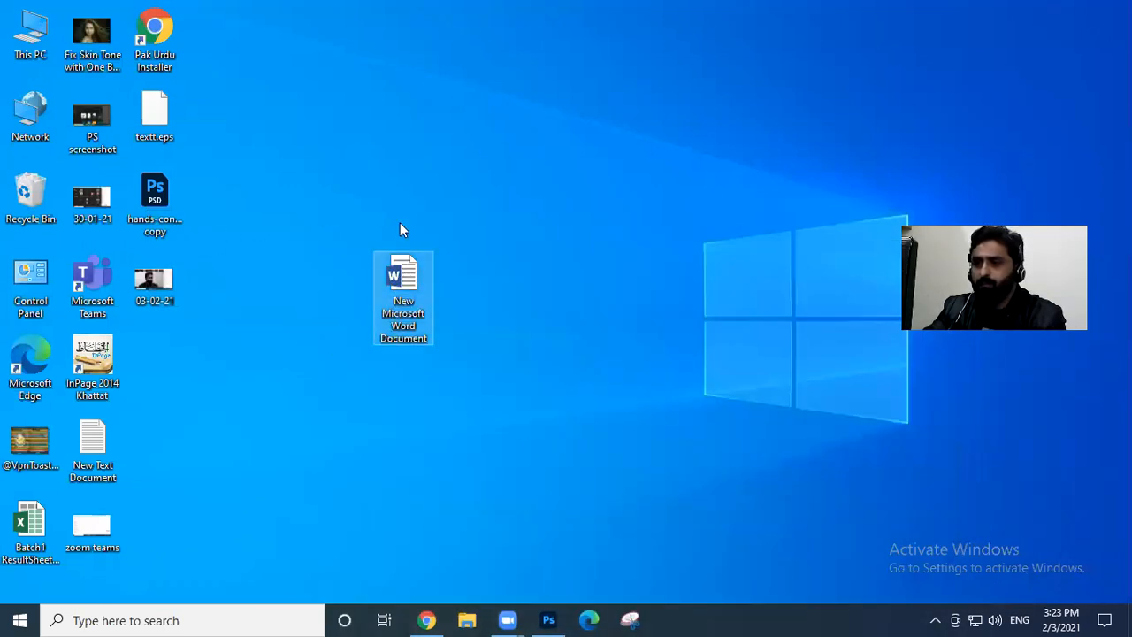
{"action": "left_click", "coordinate": [685, 278]}
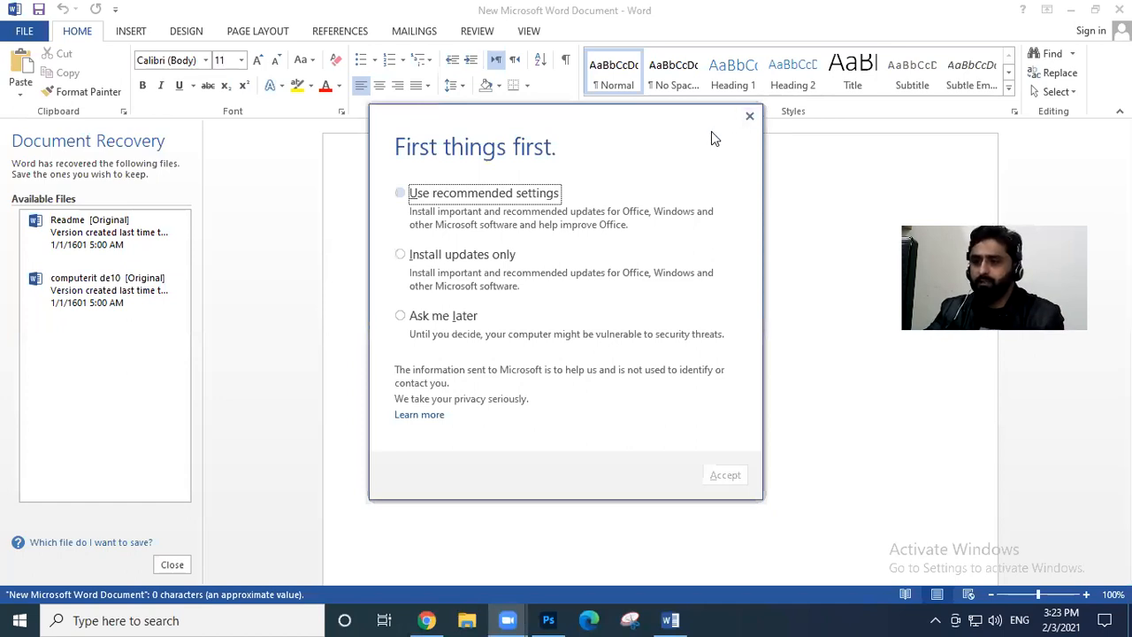
Accept "Ask me later" for the Office update settings and paste the copied gig description into the document
{"action": "left_click", "coordinate": [475, 316]}
{"action": "left_click", "coordinate": [736, 475]}
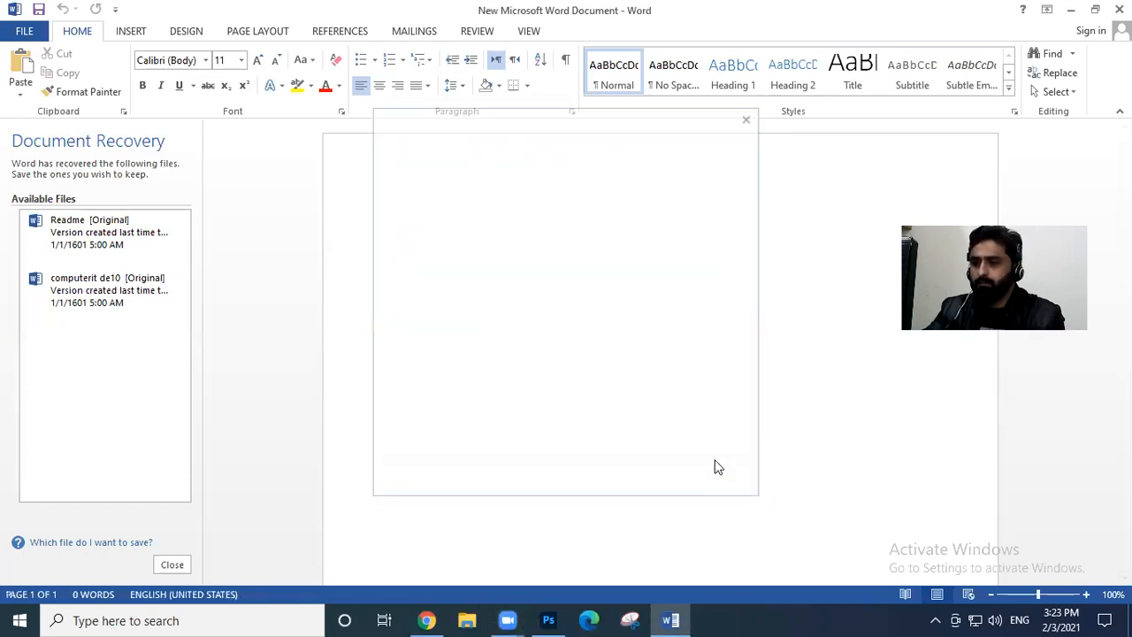
{"action": "key", "text": "ctrl+v"}
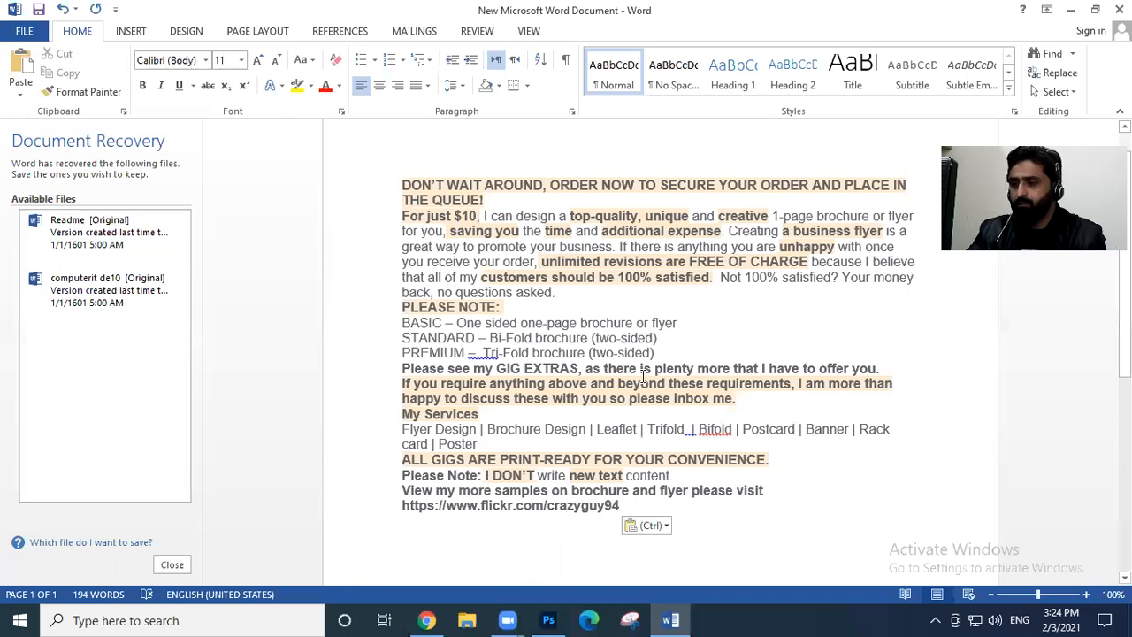
Review the pasted gig description in the document, including the Flickr link in its last line
{"action": "scroll", "coordinate": [475, 402], "scroll_direction": "down", "scroll_amount": 1}
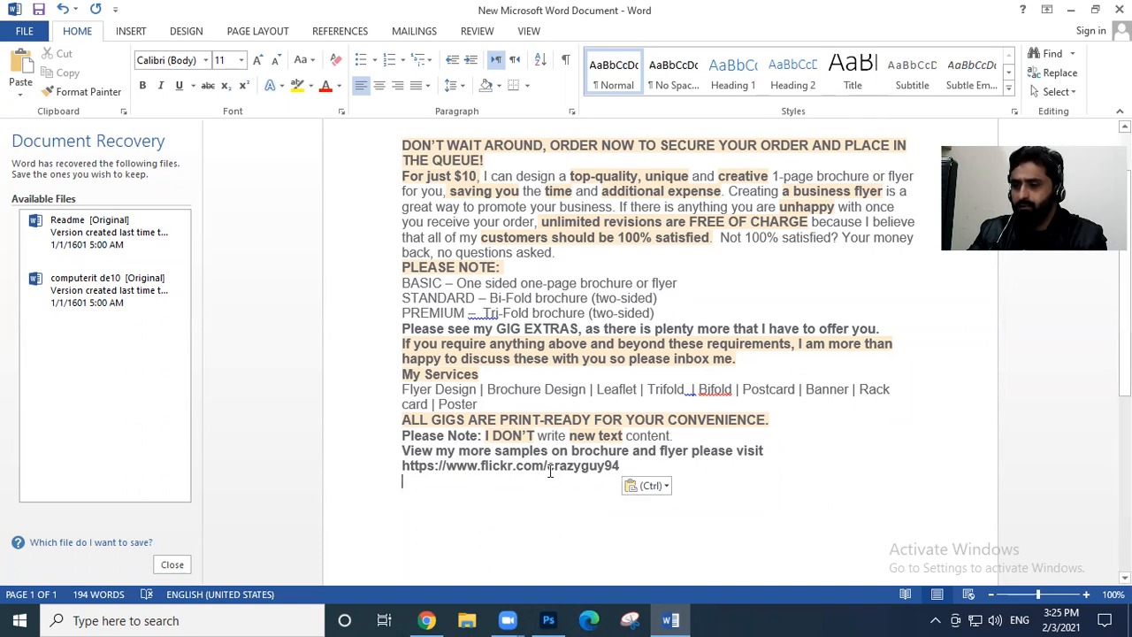
{"action": "left_click_drag", "start_coordinate": [403, 466], "coordinate": [647, 467]}
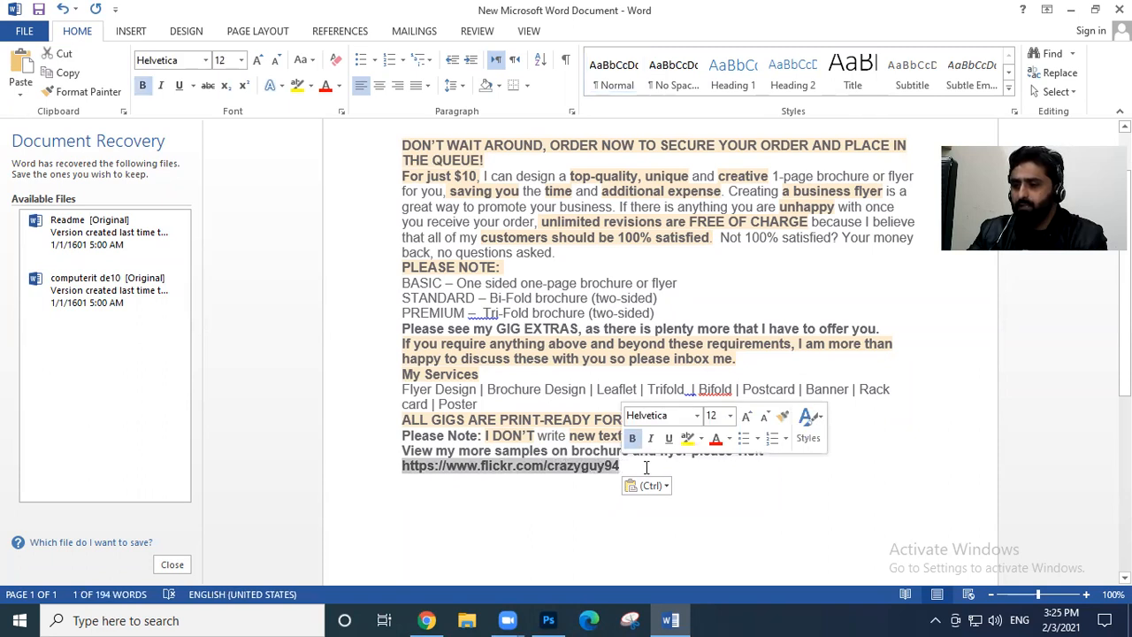
{"action": "left_click", "coordinate": [552, 493]}
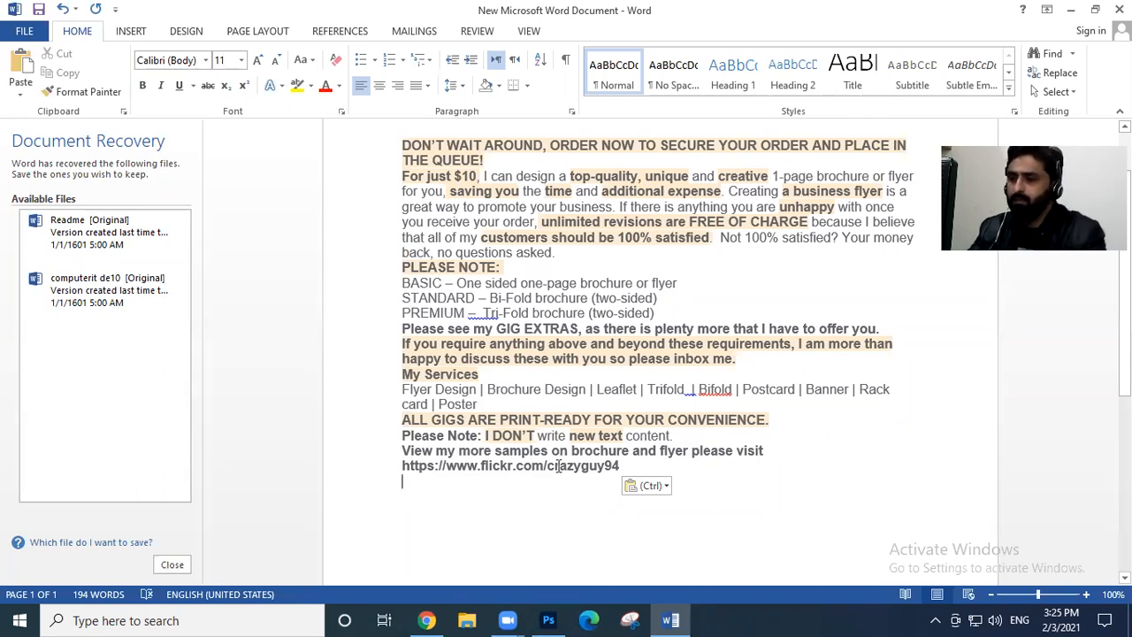
{"action": "scroll", "coordinate": [531, 458], "scroll_direction": "up", "scroll_amount": 2}
{"action": "scroll", "coordinate": [533, 457], "scroll_direction": "down", "scroll_amount": 2}
{"action": "scroll", "coordinate": [533, 458], "scroll_direction": "up", "scroll_amount": 2}
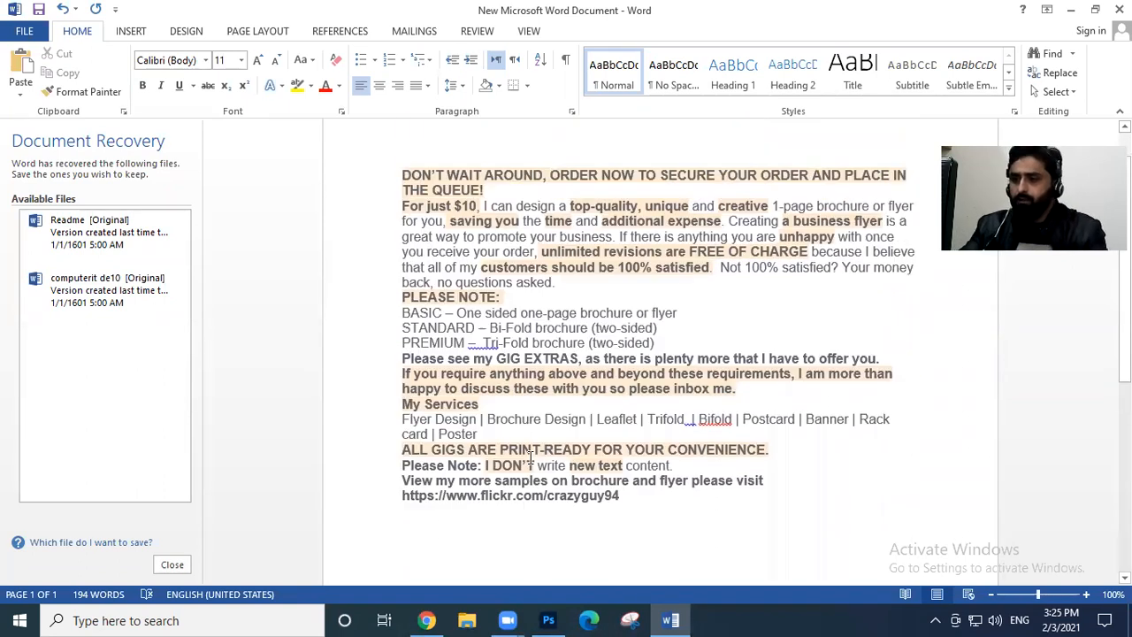
Switch to Chrome and read the About This Gig text of the "design stylish flyer, poster or magazine ad" gig
{"action": "left_click", "coordinate": [426, 620]}
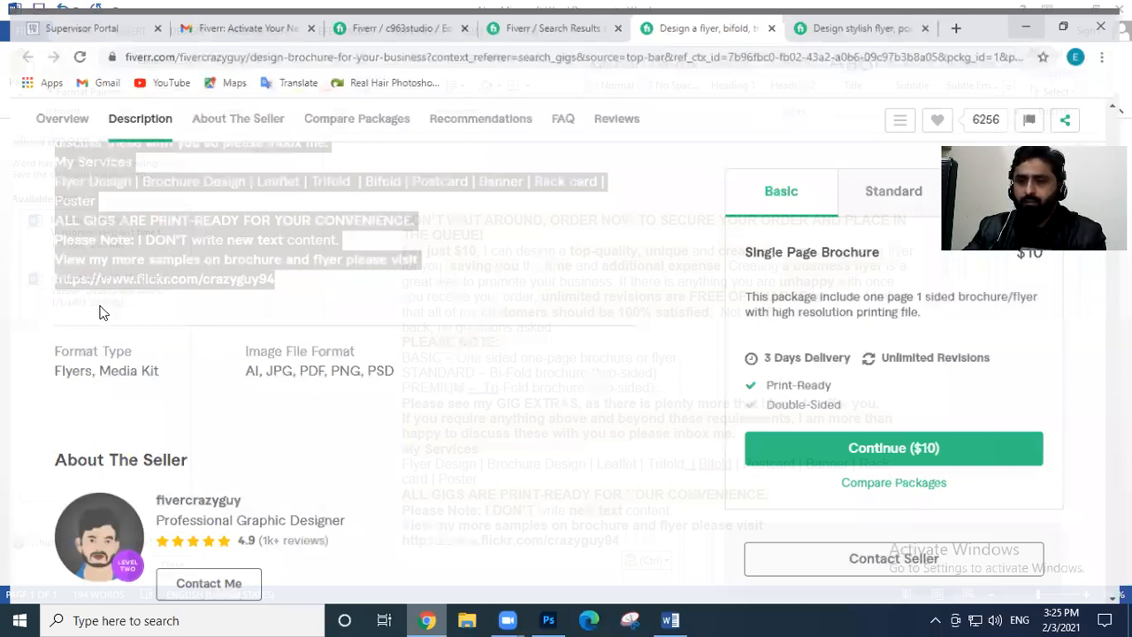
{"action": "key", "text": "ctrl+Tab"}
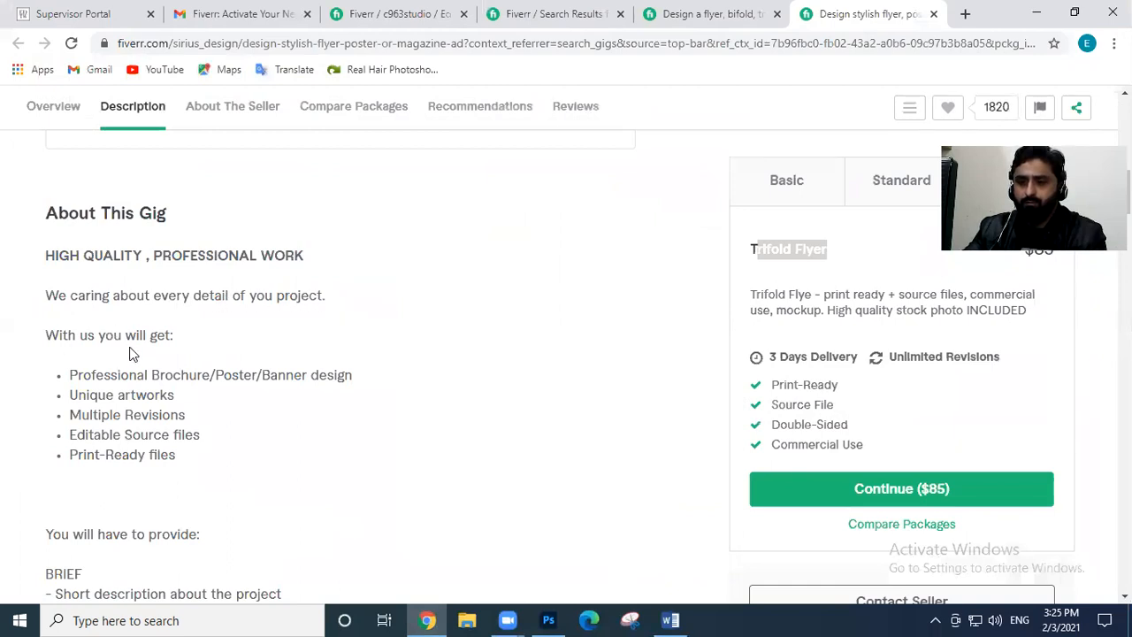
{"action": "scroll", "coordinate": [150, 356], "scroll_direction": "down", "scroll_amount": 1}
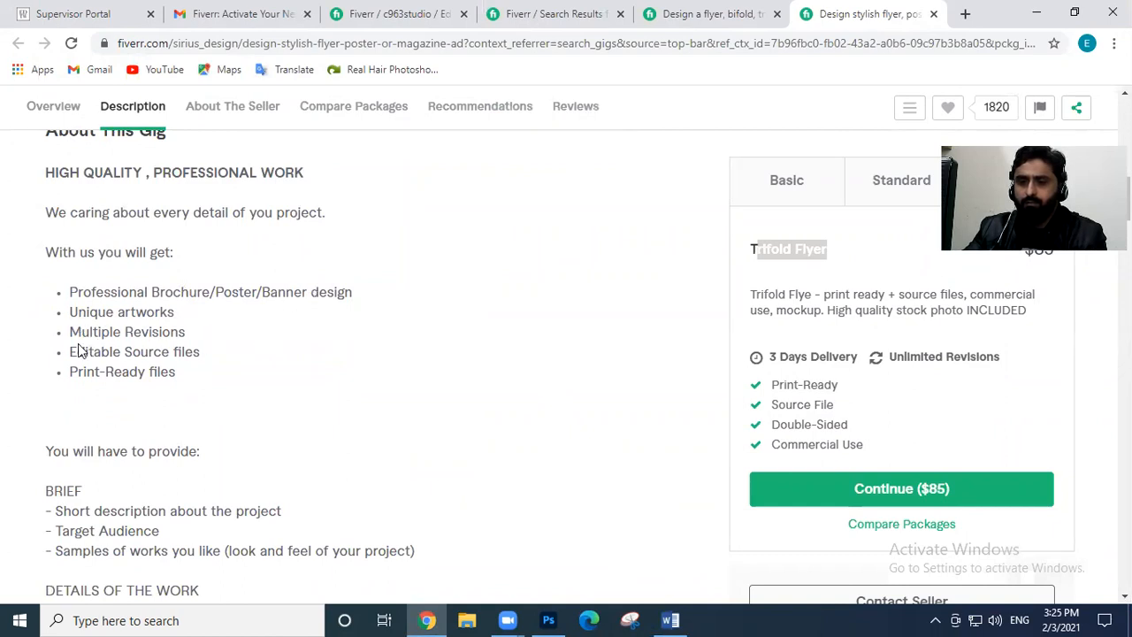
{"action": "scroll", "coordinate": [169, 381], "scroll_direction": "down", "scroll_amount": 4}
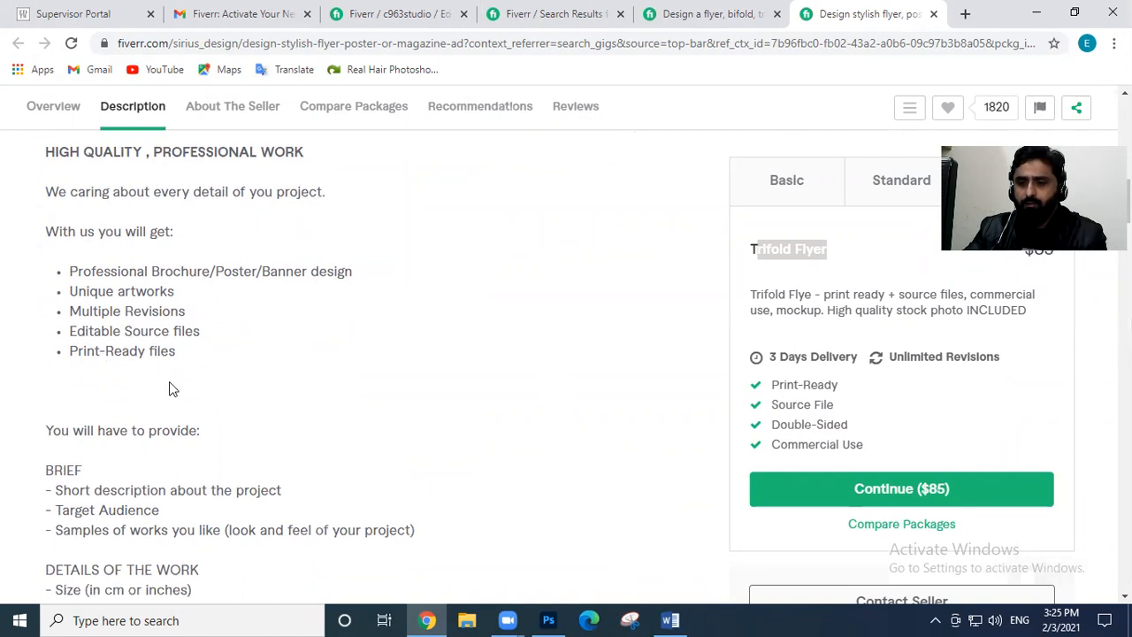
{"action": "scroll", "coordinate": [80, 230], "scroll_direction": "up", "scroll_amount": 1}
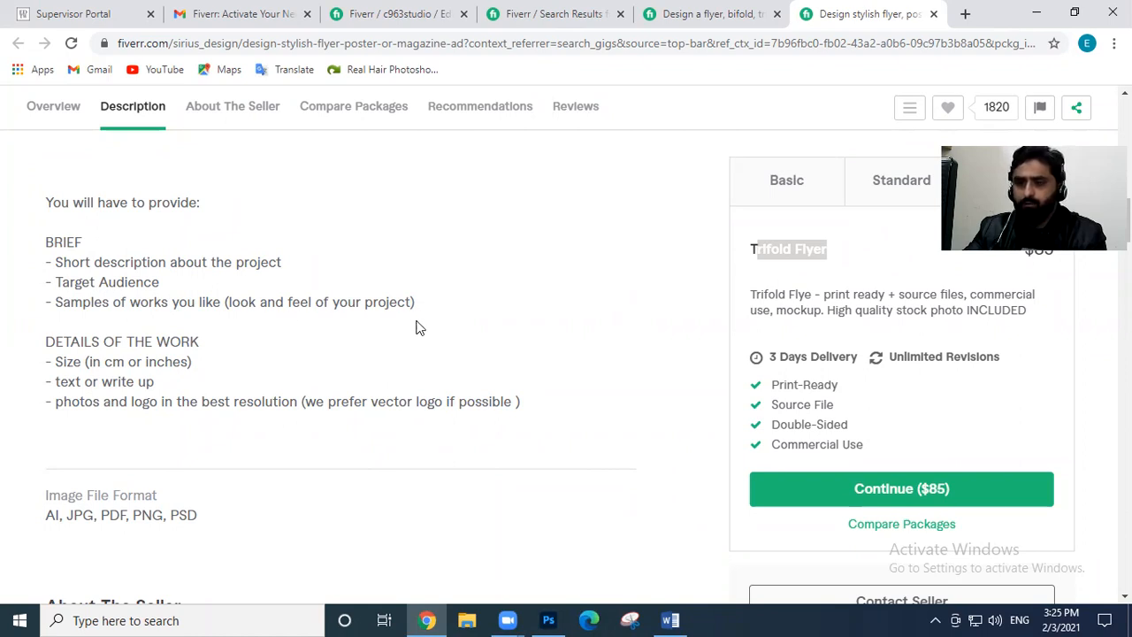
{"action": "scroll", "coordinate": [300, 329], "scroll_direction": "down", "scroll_amount": 1}
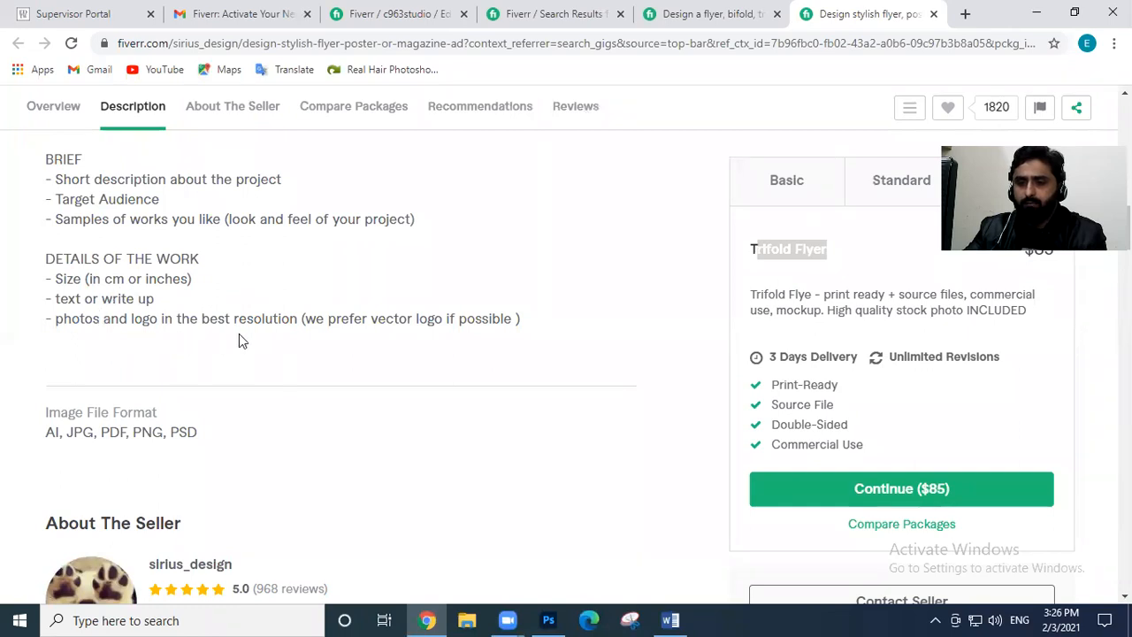
{"action": "scroll", "coordinate": [589, 263], "scroll_direction": "up", "scroll_amount": 3}
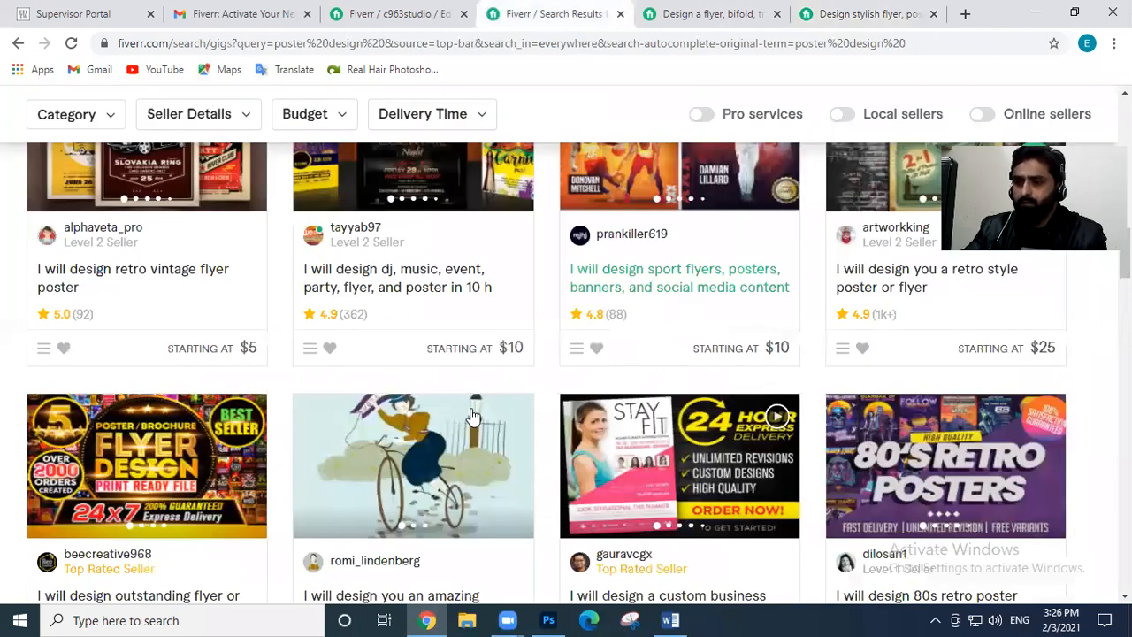
From the search results, open the "design sport flyers, posters, banners, and social media content" gig in a new tab and review its description
{"action": "key", "text": "ctrl+shift+t"}
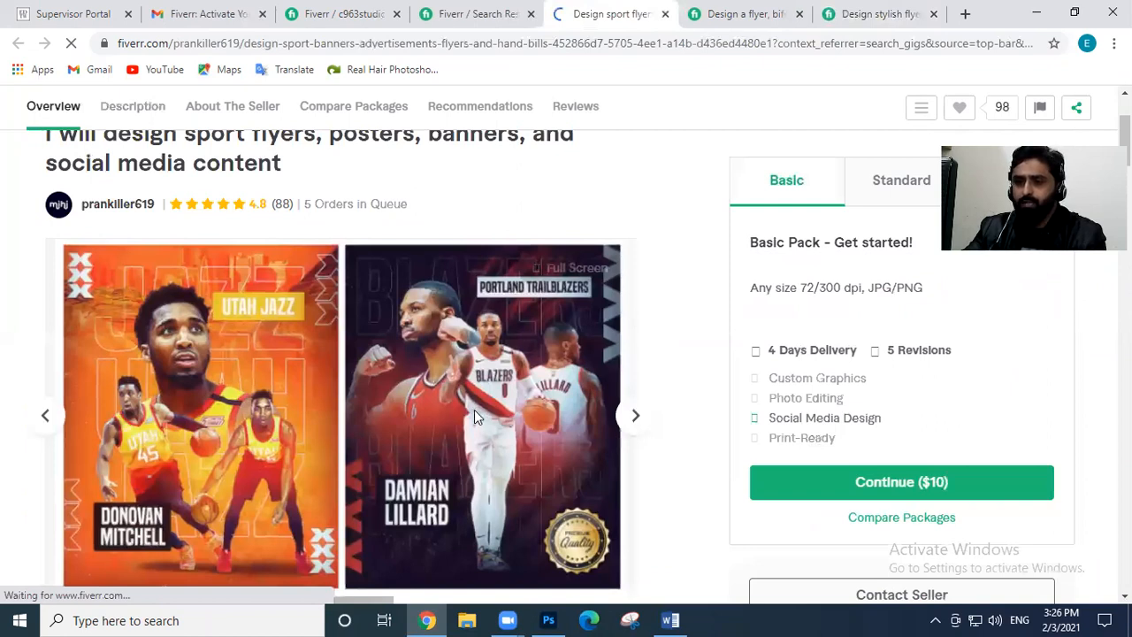
{"action": "scroll", "coordinate": [474, 408], "scroll_direction": "down", "scroll_amount": 8}
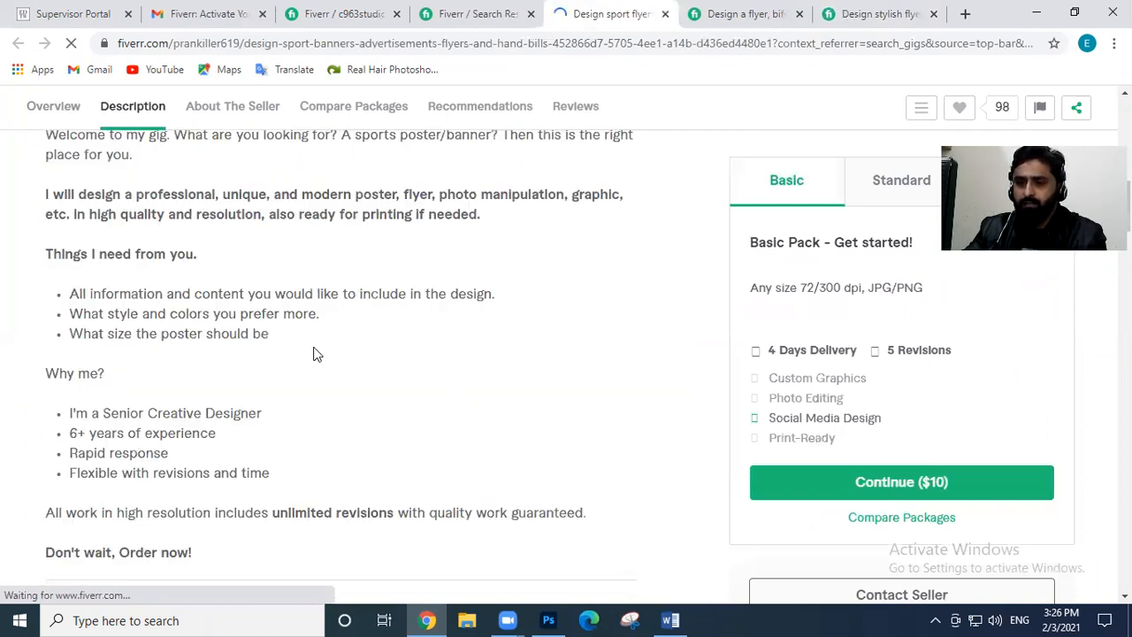
{"action": "scroll", "coordinate": [133, 251], "scroll_direction": "up", "scroll_amount": 1}
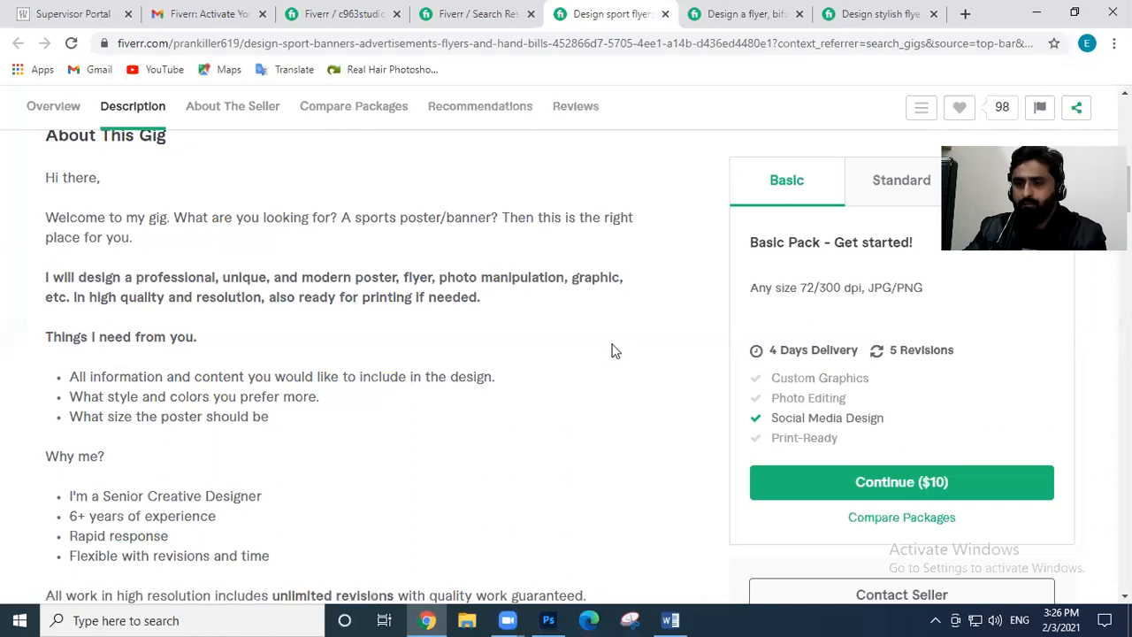
{"action": "scroll", "coordinate": [615, 351], "scroll_direction": "down", "scroll_amount": 4}
{"action": "scroll", "coordinate": [616, 351], "scroll_direction": "up", "scroll_amount": 2}
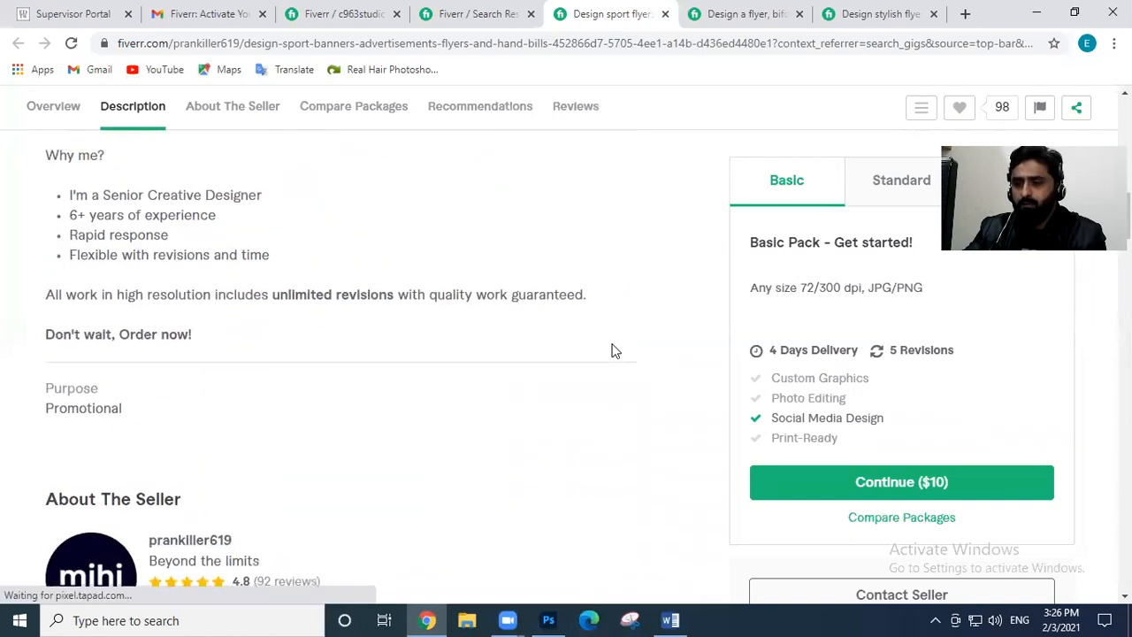
Copy the gig's entire About This Gig text, from "Hi there," to "Don't wait, Order now!"
{"action": "scroll", "coordinate": [106, 212], "scroll_direction": "up", "scroll_amount": 2}
{"action": "left_click_drag", "start_coordinate": [40, 176], "coordinate": [482, 298]}
{"action": "left_click_drag", "start_coordinate": [275, 541], "coordinate": [280, 595]}
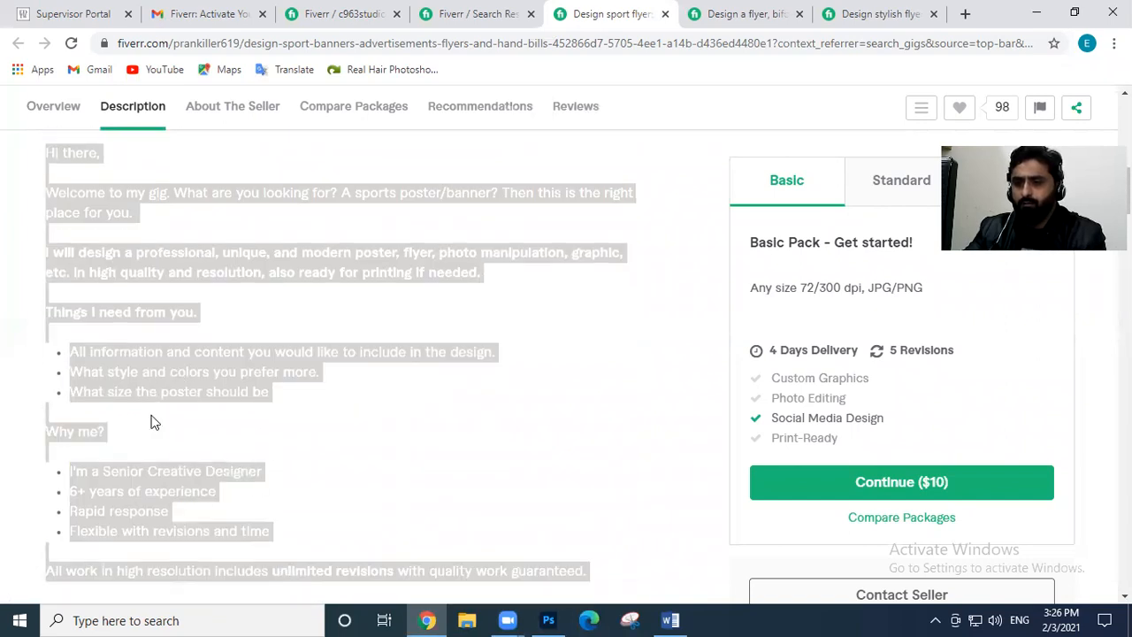
{"action": "scroll", "coordinate": [208, 449], "scroll_direction": "down", "scroll_amount": 2}
{"action": "left_click_drag", "start_coordinate": [209, 448], "coordinate": [181, 445]}
{"action": "right_click", "coordinate": [181, 446]}
{"action": "left_click", "coordinate": [206, 457]}
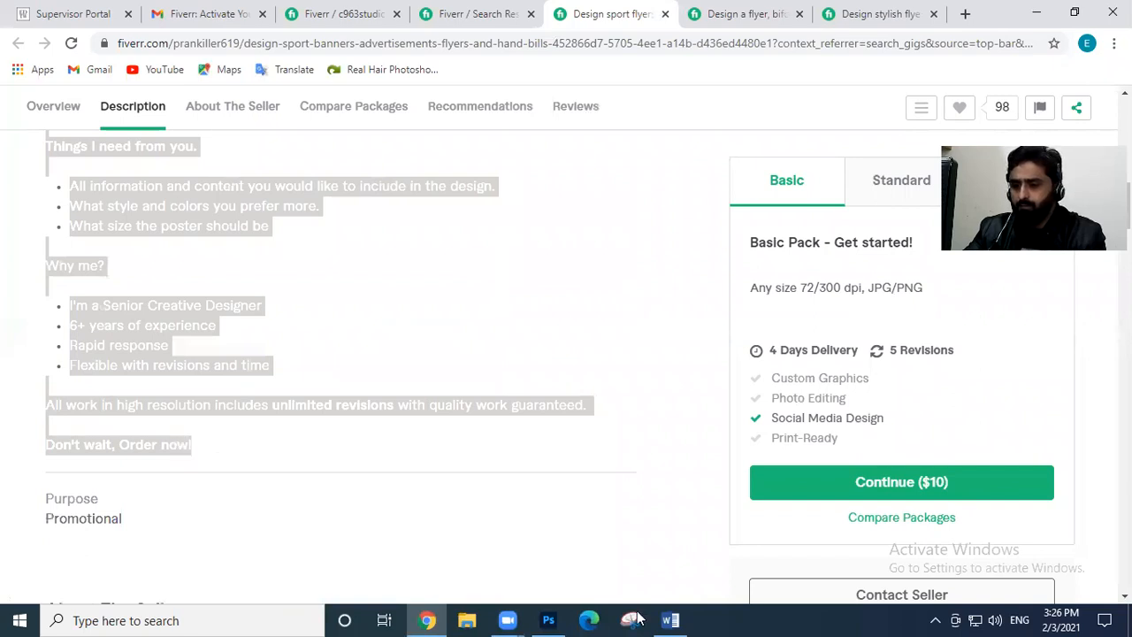
Switch to Word, create a new blank document and paste the copied sports flyer gig description into it
{"action": "left_click", "coordinate": [670, 620]}
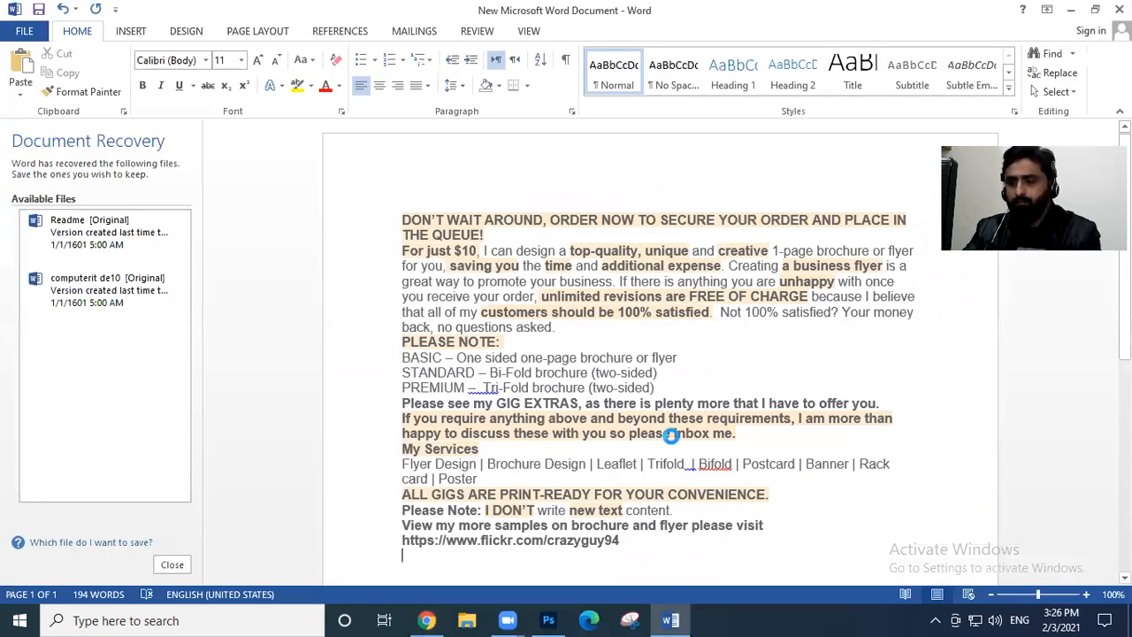
{"action": "key", "text": "ctrl+n"}
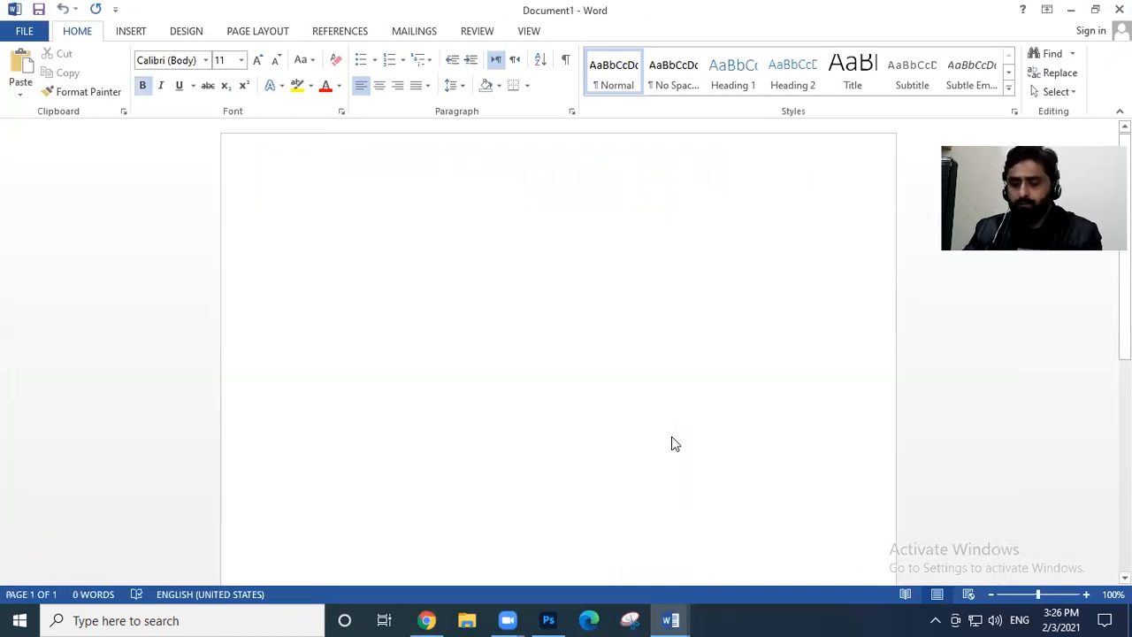
{"action": "key", "text": "ctrl+v"}
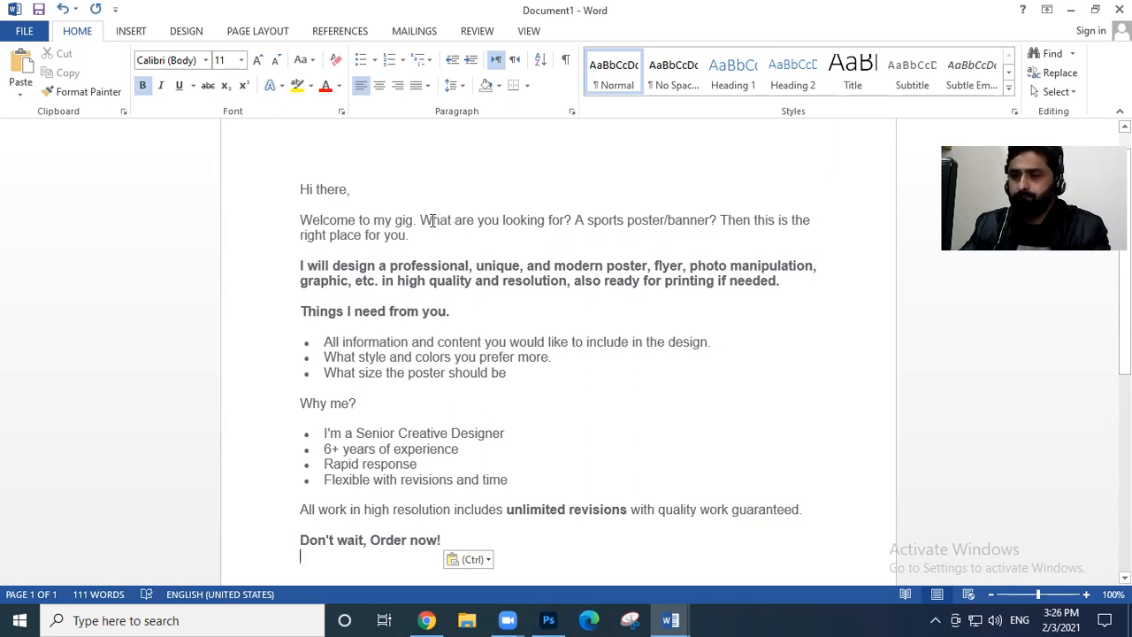
Delete the text from "What are you looking for?" to "right place for you." and change the welcome line to "Welcome to my poster design gig."
{"action": "left_click_drag", "start_coordinate": [420, 220], "coordinate": [465, 251]}
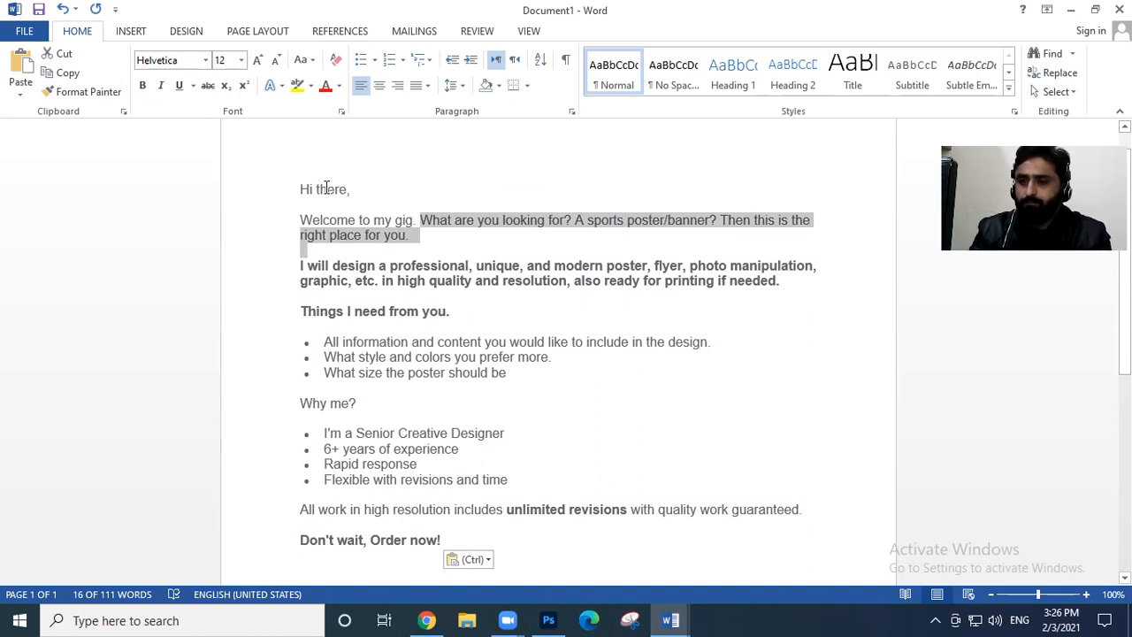
{"action": "key", "text": "BackSpace"}
{"action": "key", "text": "Left"}
{"action": "key", "text": "Left"}
{"action": "key", "text": "Left"}
{"action": "key", "text": "Left"}
{"action": "type", "text": "poster desi"}
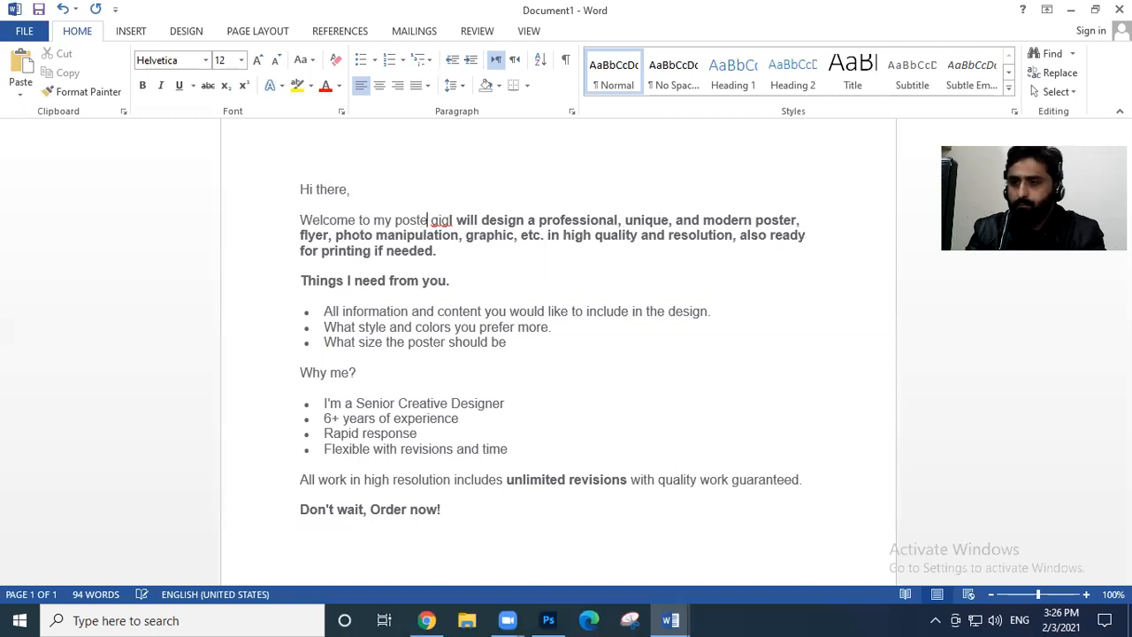
{"action": "type", "text": "gn"}
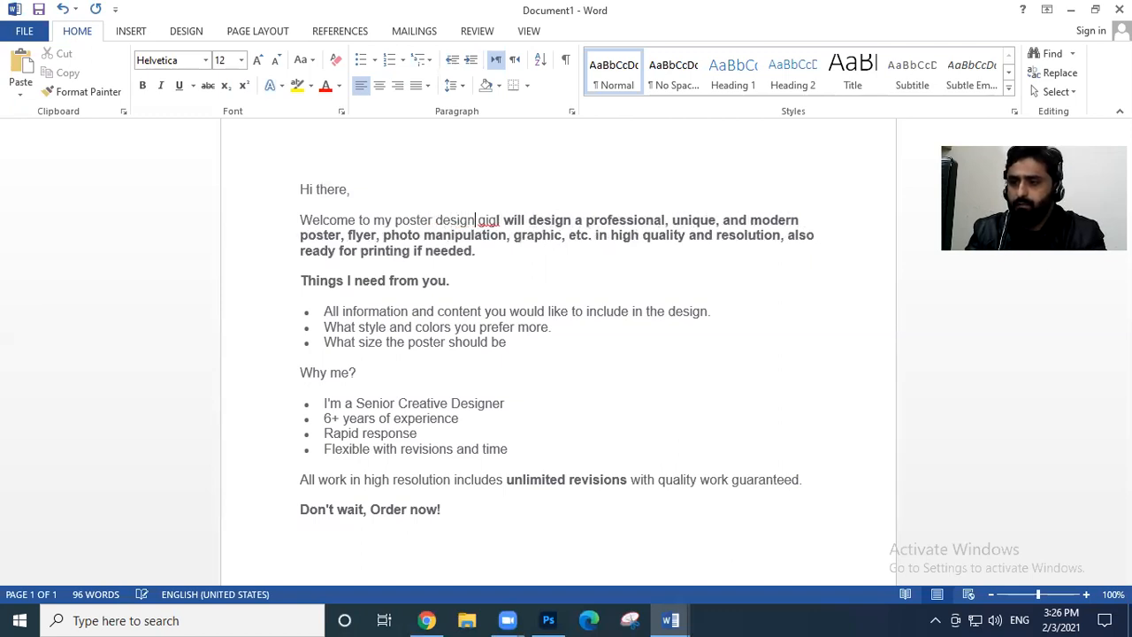
{"action": "key", "text": "Right"}
{"action": "key", "text": "Right"}
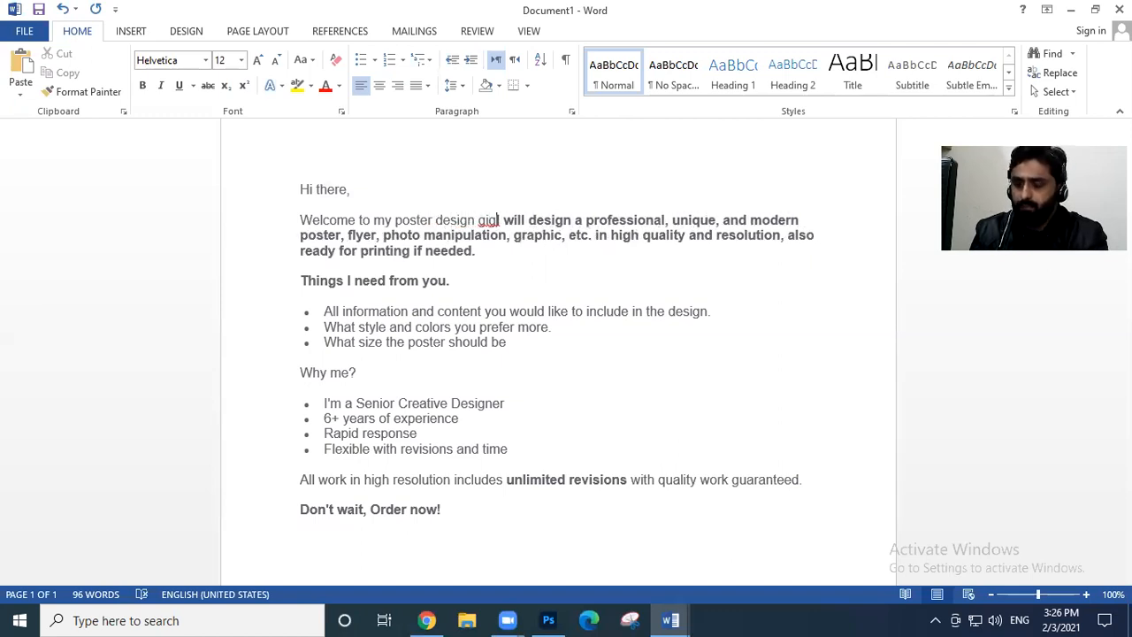
{"action": "type", "text": "."}
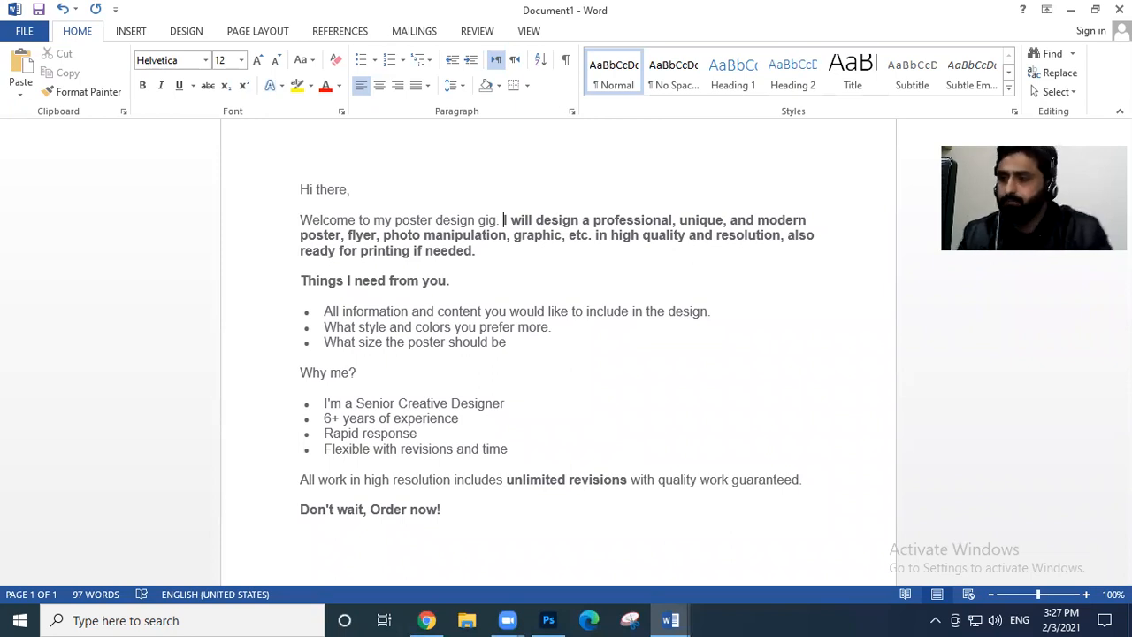
Put the bold "I will design" paragraph on its own line and start a sentence after the welcome line with "If you are looking for professional"
{"action": "key", "text": "Return"}
{"action": "key", "text": "Left"}
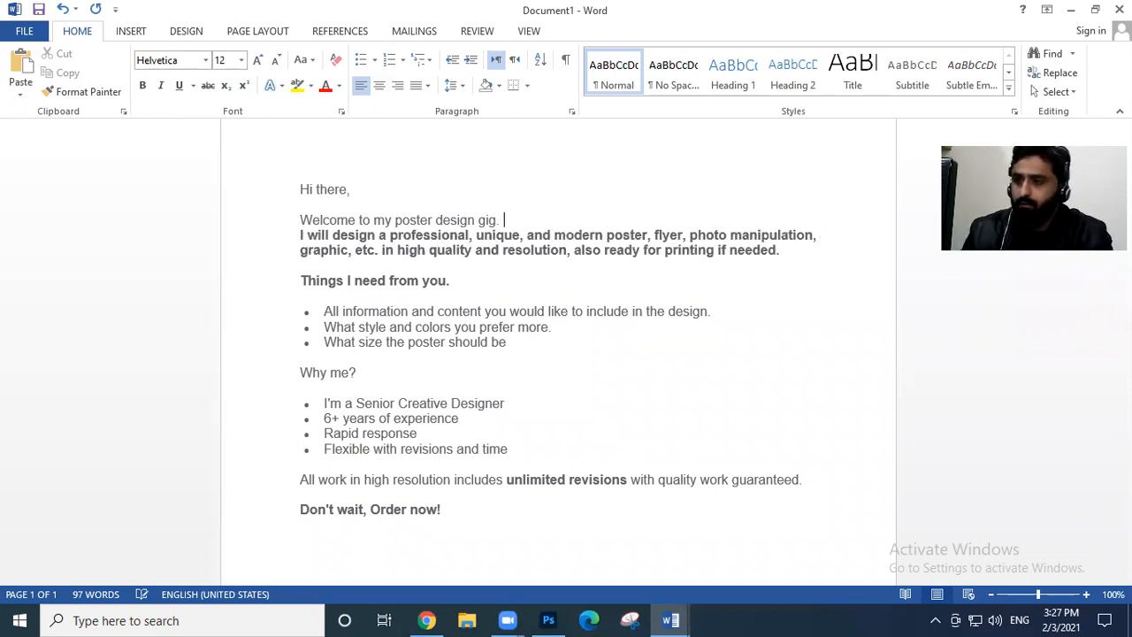
{"action": "type", "text": "If you a"}
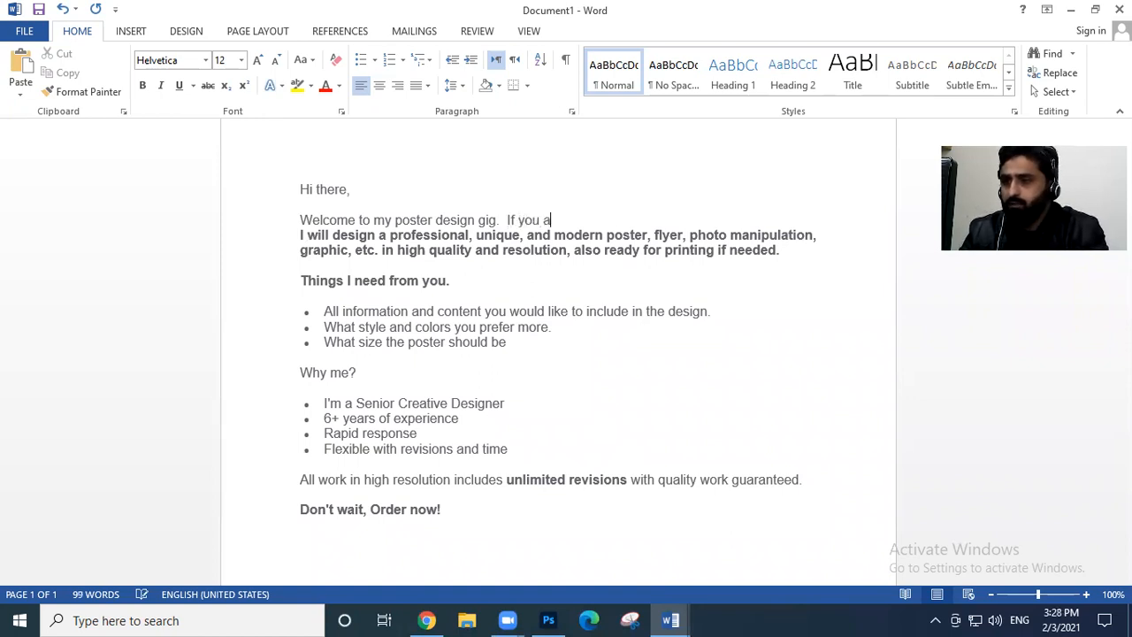
{"action": "type", "text": "re looking fo"}
{"action": "key", "text": "BackSpace"}
{"action": "key", "text": "BackSpace"}
{"action": "type", "text": "f"}
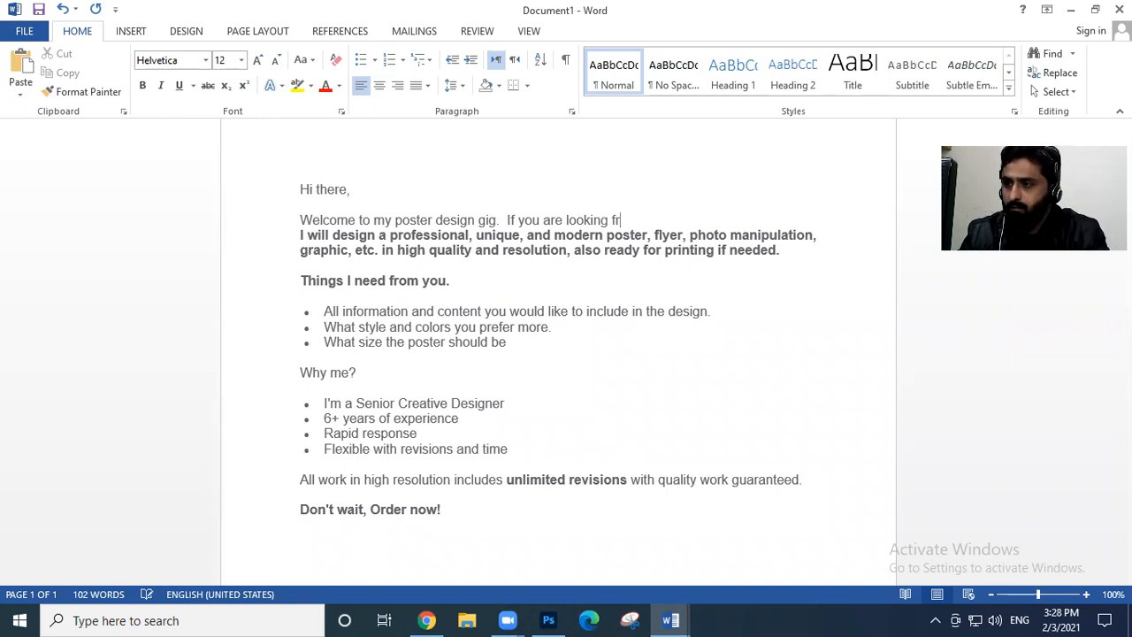
{"action": "type", "text": "or proo"}
{"action": "key", "text": "BackSpace"}
{"action": "type", "text": "fessional and"}
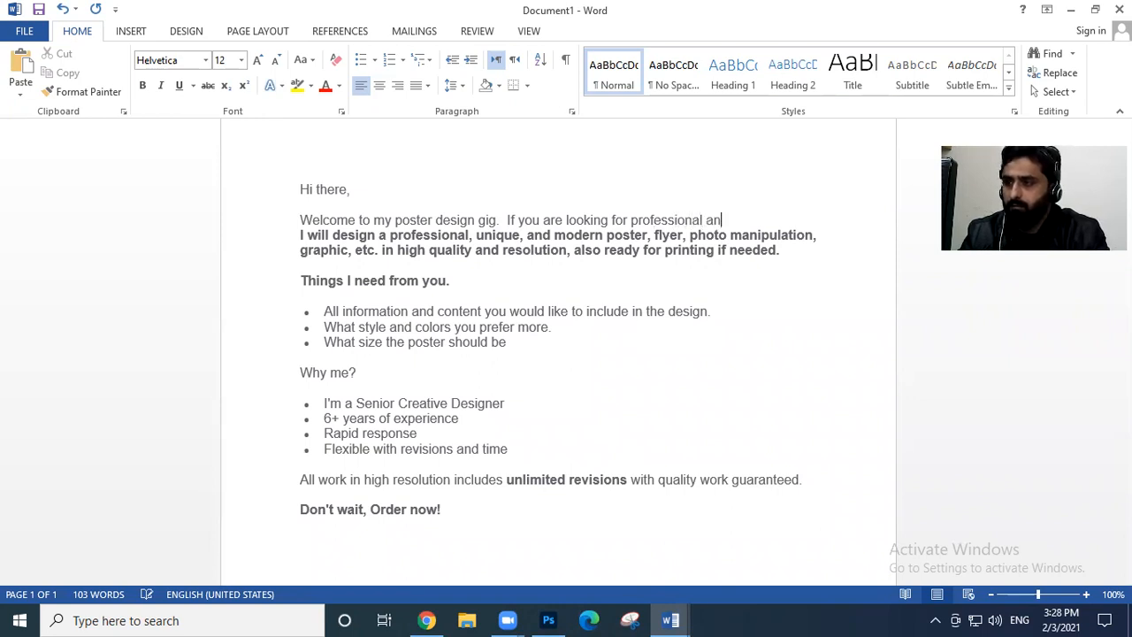
Continue the welcome sentence after "professional" with "and creative poster, flyer and brochure design"
{"action": "key", "text": "BackSpace"}
{"action": "key", "text": "BackSpace"}
{"action": "key", "text": "BackSpace"}
{"action": "key", "text": "BackSpace"}
{"action": "key", "text": "BackSpace"}
{"action": "type", "text": "and creative poster"}
{"action": "key", "text": "BackSpace"}
{"action": "type", "text": ", fl"}
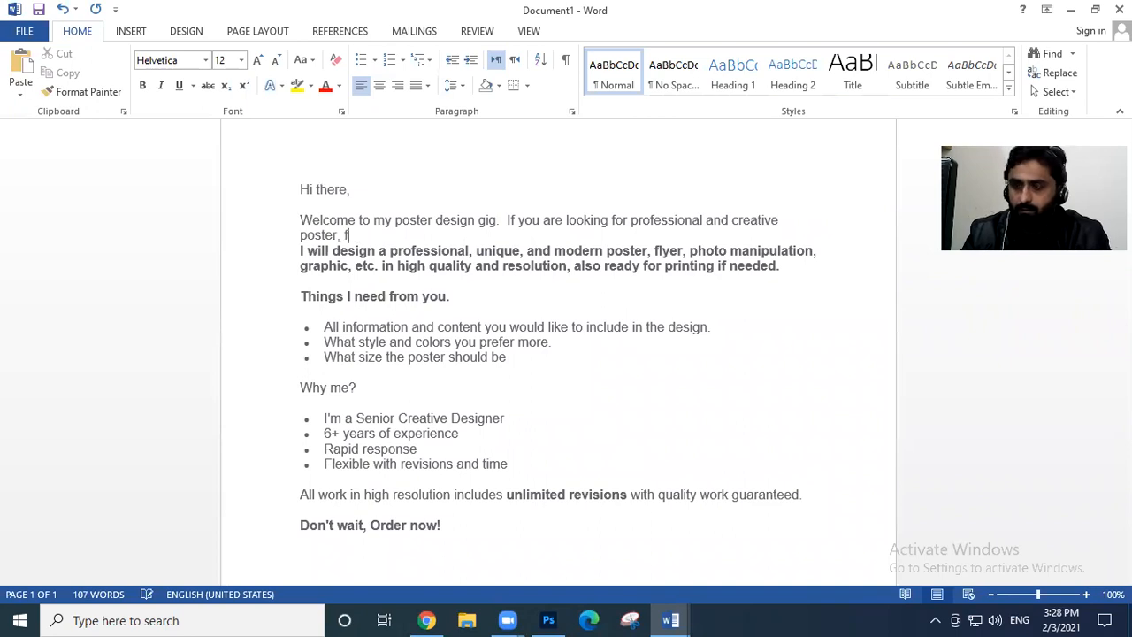
{"action": "type", "text": "yer "}
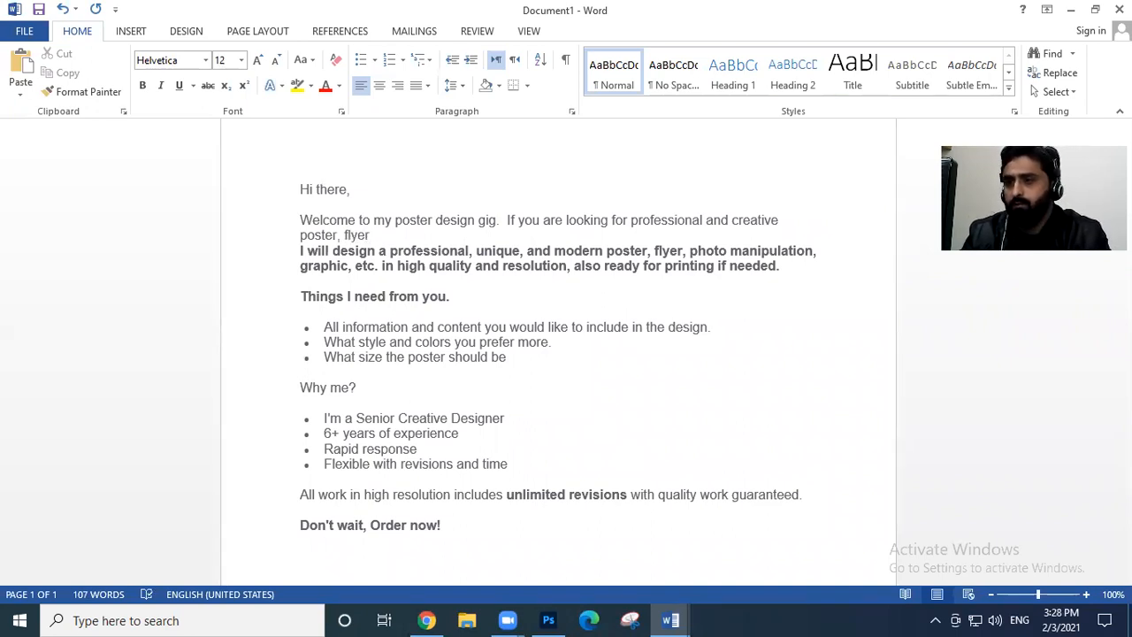
{"action": "type", "text": "and "}
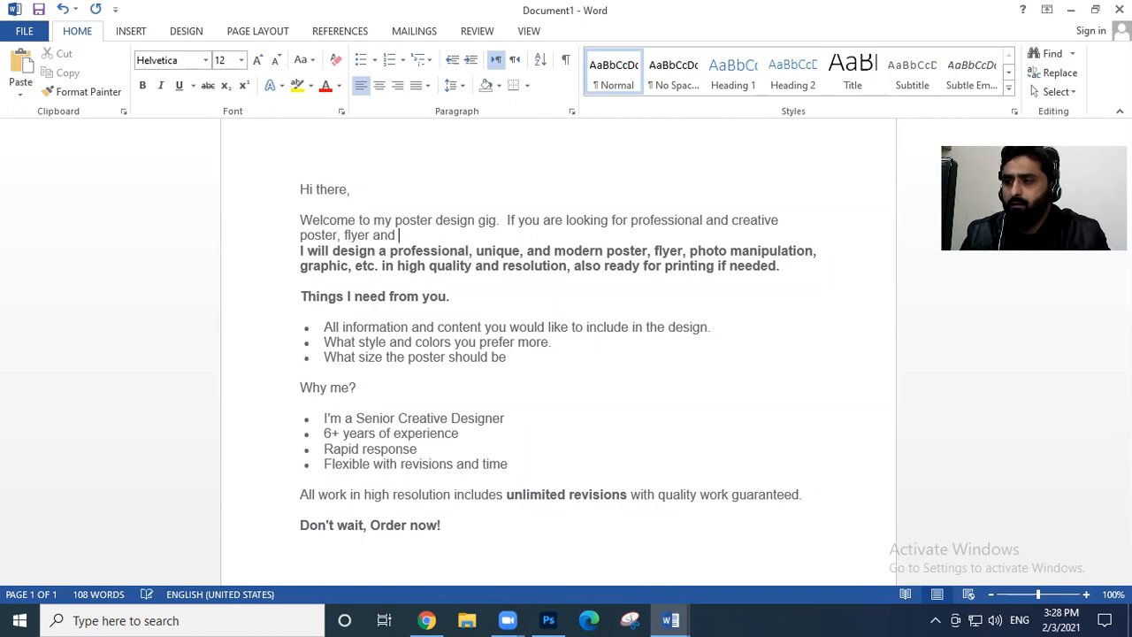
{"action": "type", "text": "brochure "}
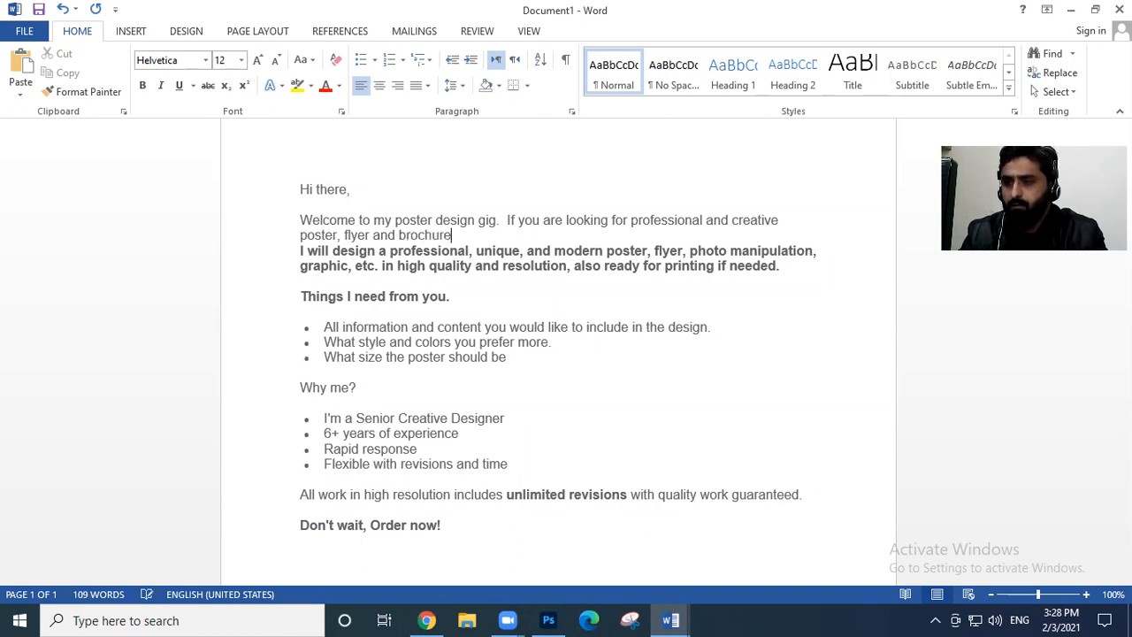
{"action": "type", "text": "desi"}
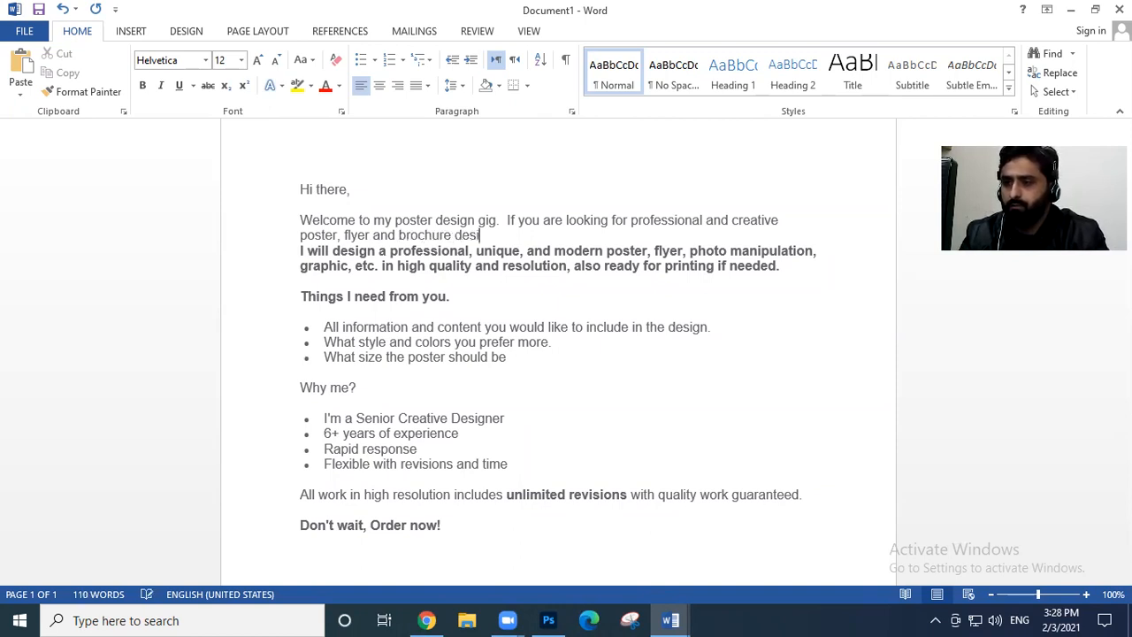
{"action": "type", "text": "gns"}
{"action": "key", "text": "BackSpace"}
{"action": "key", "text": "BackSpace"}
Finish the welcome sentence with "then you're at right place.", correcting the spelling of "you're"
{"action": "type", "text": "then "}
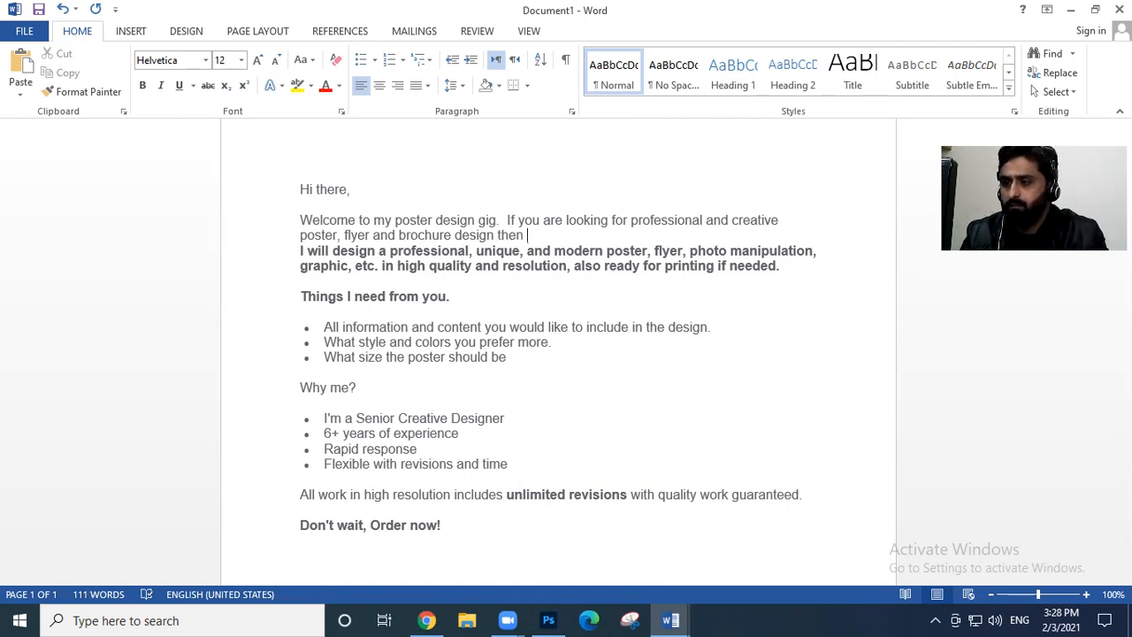
{"action": "type", "text": "youre at"}
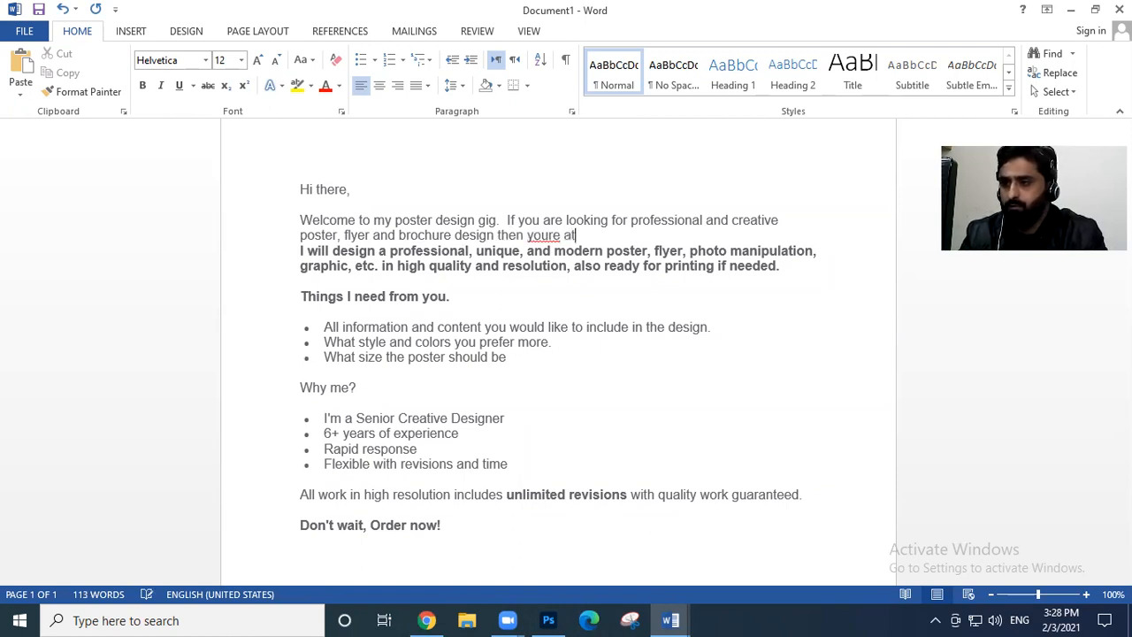
{"action": "type", "text": " right plca"}
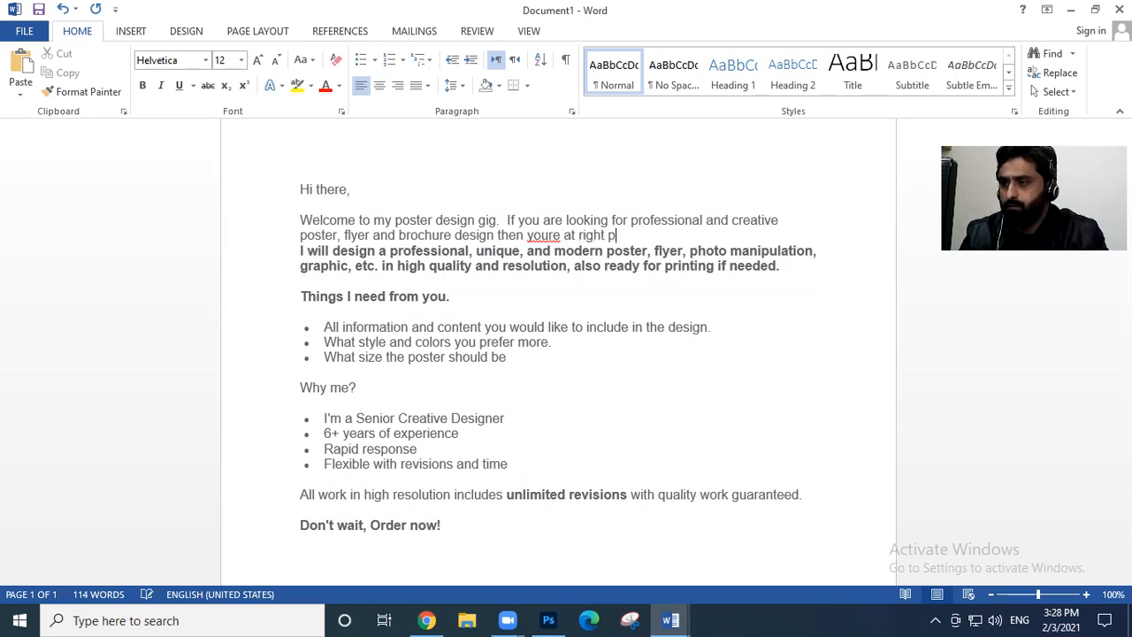
{"action": "key", "text": "BackSpace"}
{"action": "key", "text": "BackSpace"}
{"action": "type", "text": "ace"}
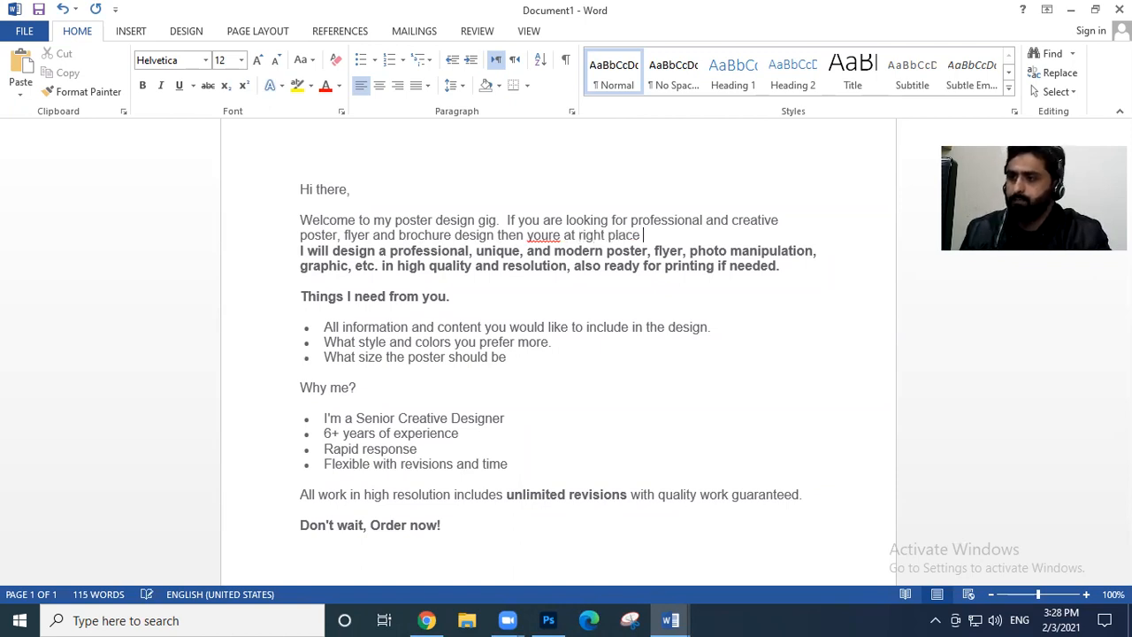
{"action": "key", "text": "BackSpace"}
{"action": "type", "text": "."}
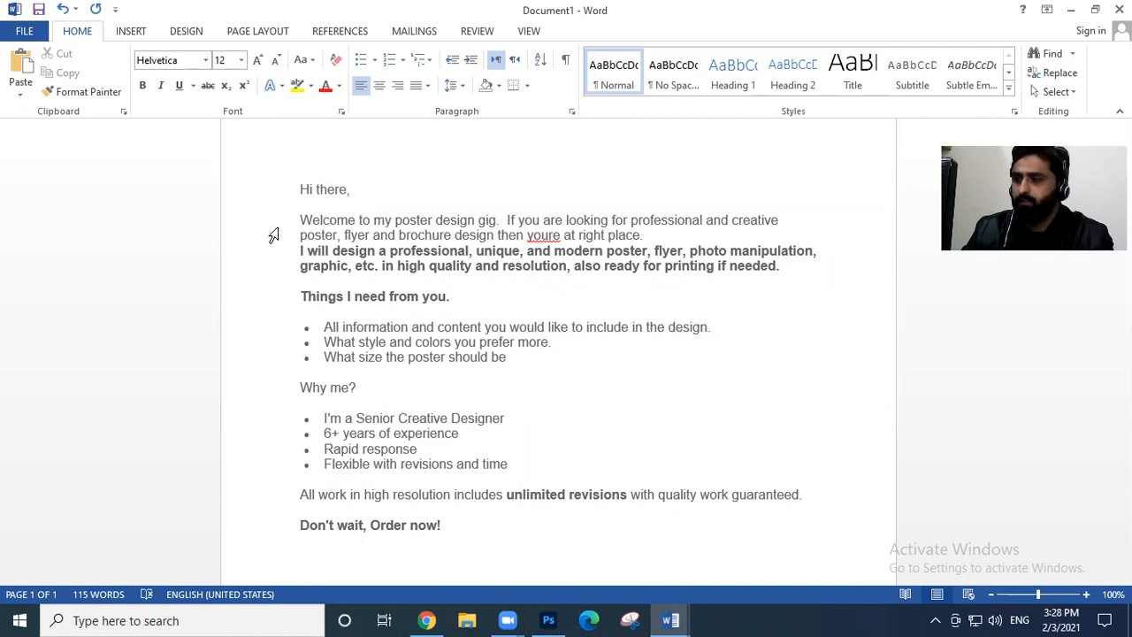
{"action": "right_click", "coordinate": [555, 237]}
{"action": "left_click", "coordinate": [587, 253]}
{"action": "left_click", "coordinate": [661, 237]}
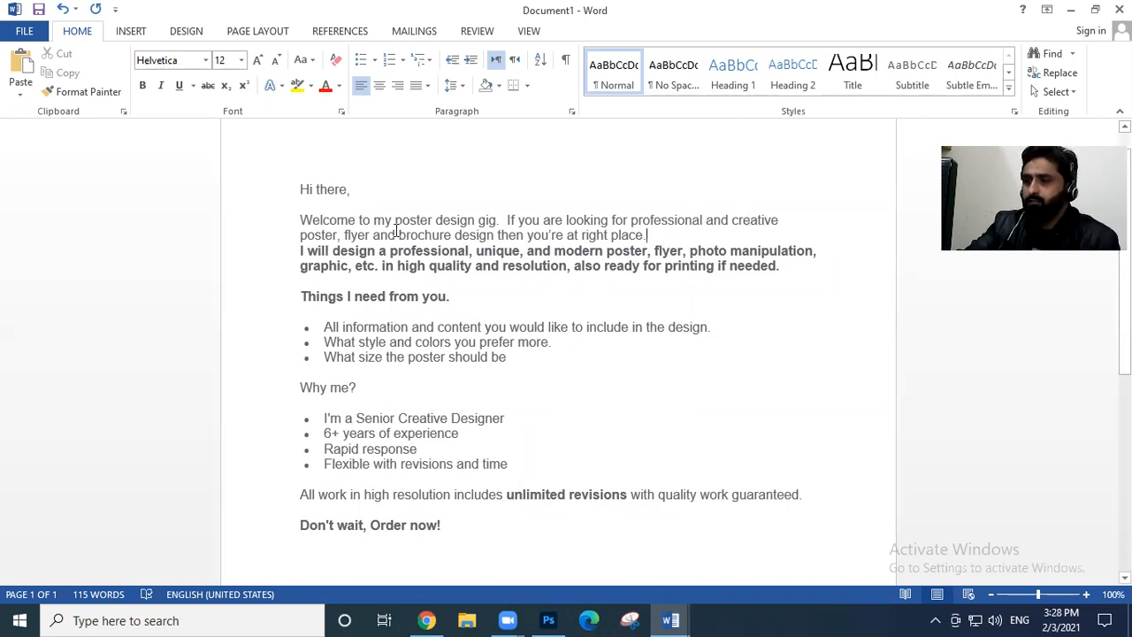
Review the draft description, checking where poster, flyer and brochure are mentioned in the introduction, bold paragraph and size bullet
{"action": "left_click_drag", "start_coordinate": [334, 235], "coordinate": [330, 237]}
{"action": "left_click", "coordinate": [351, 236]}
{"action": "left_click_drag", "start_coordinate": [445, 237], "coordinate": [440, 237]}
{"action": "left_click", "coordinate": [497, 239]}
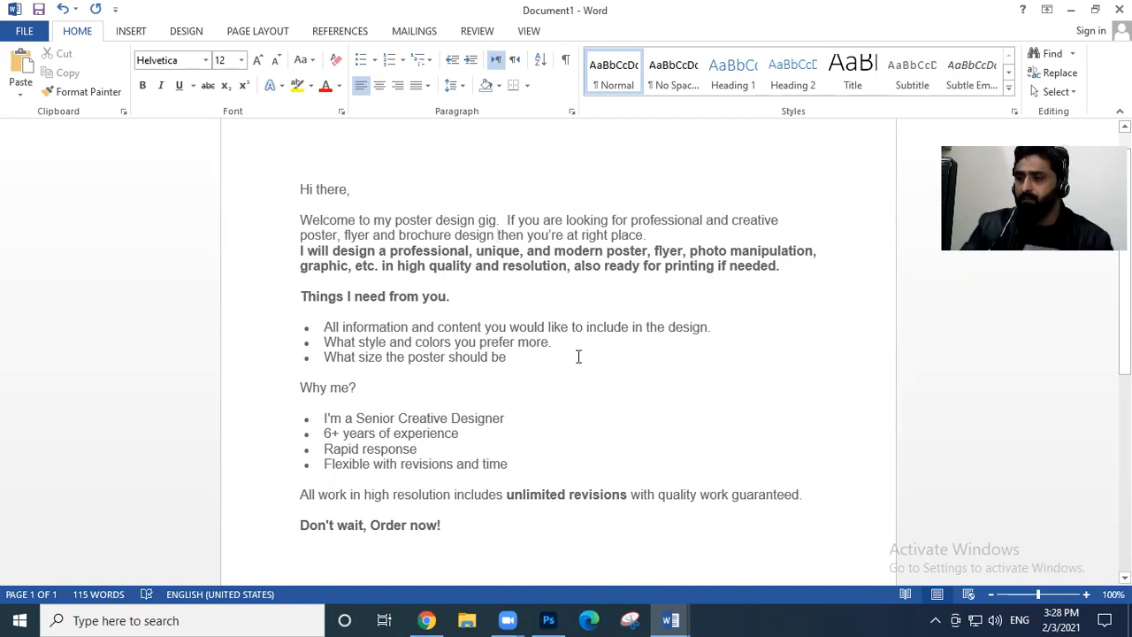
{"action": "left_click_drag", "start_coordinate": [623, 251], "coordinate": [630, 251]}
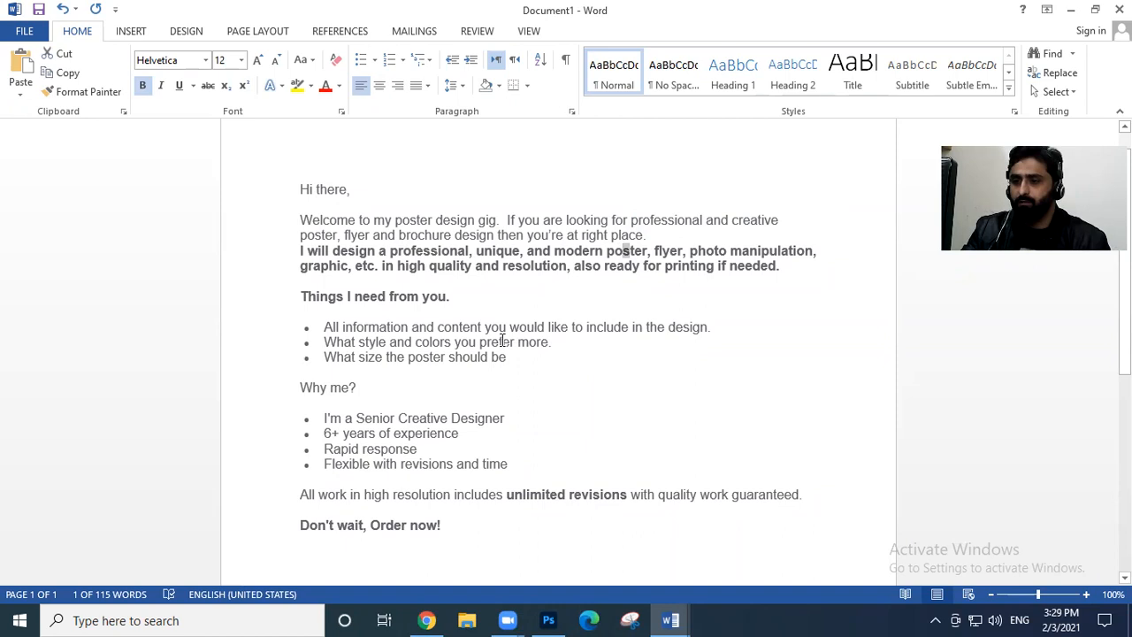
{"action": "left_click_drag", "start_coordinate": [409, 358], "coordinate": [431, 357]}
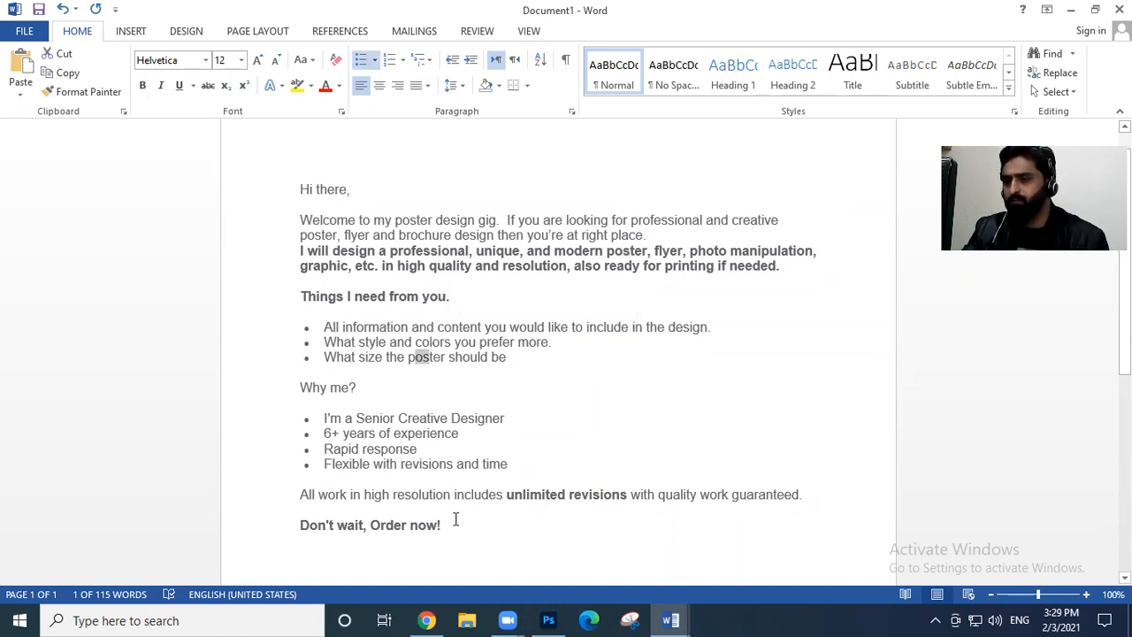
{"action": "scroll", "coordinate": [454, 519], "scroll_direction": "down", "scroll_amount": 2}
{"action": "scroll", "coordinate": [455, 513], "scroll_direction": "up", "scroll_amount": 2}
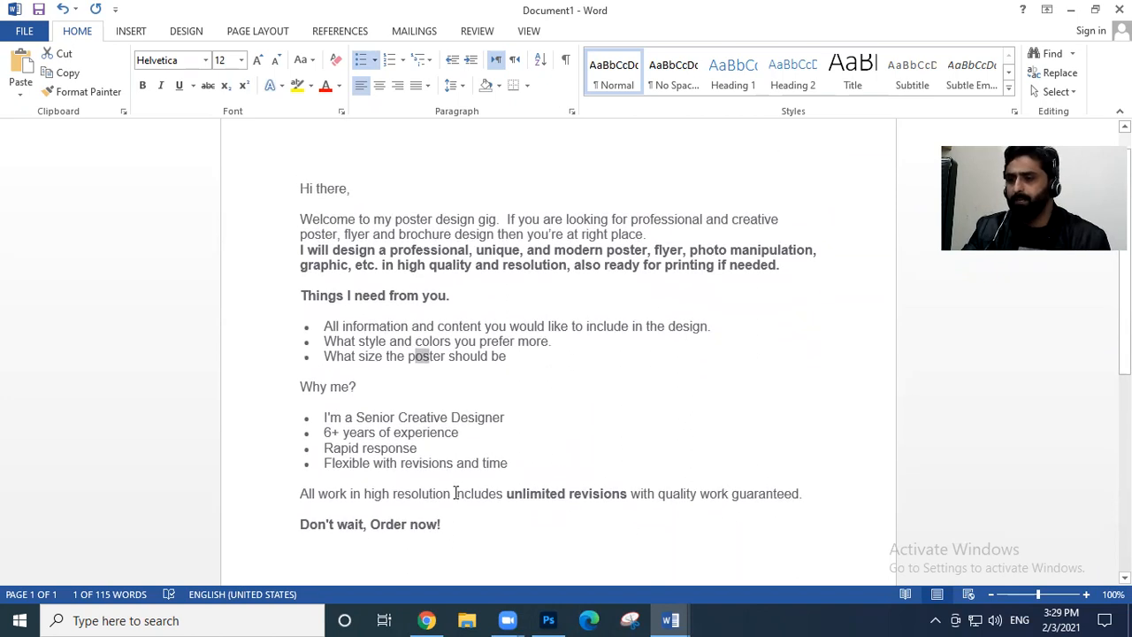
{"action": "left_click", "coordinate": [555, 271]}
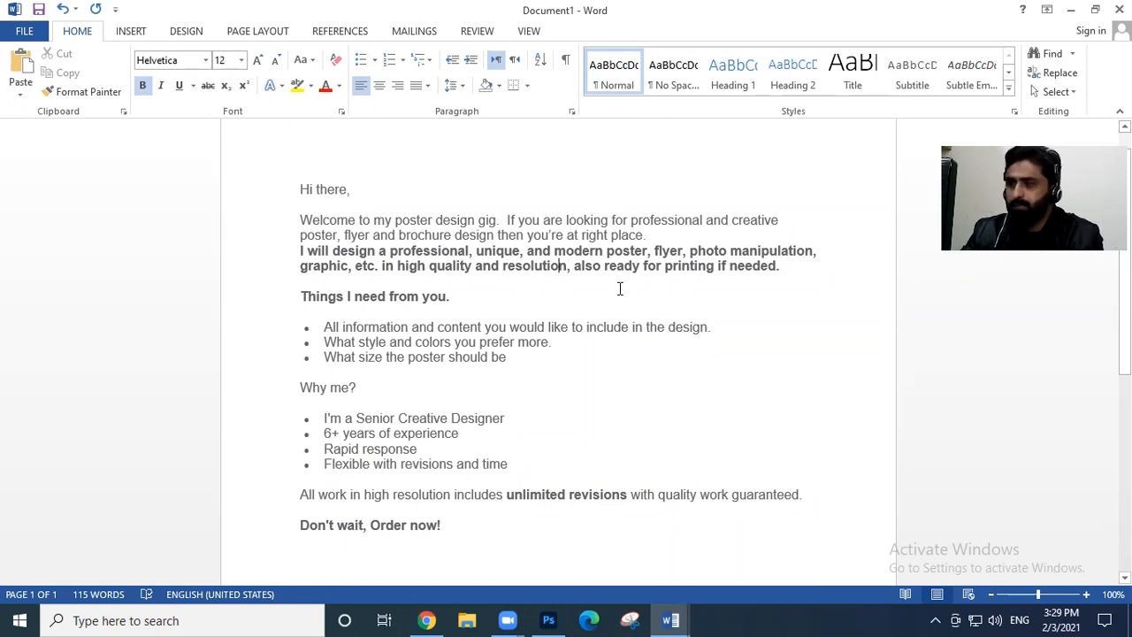
{"action": "left_click", "coordinate": [669, 237]}
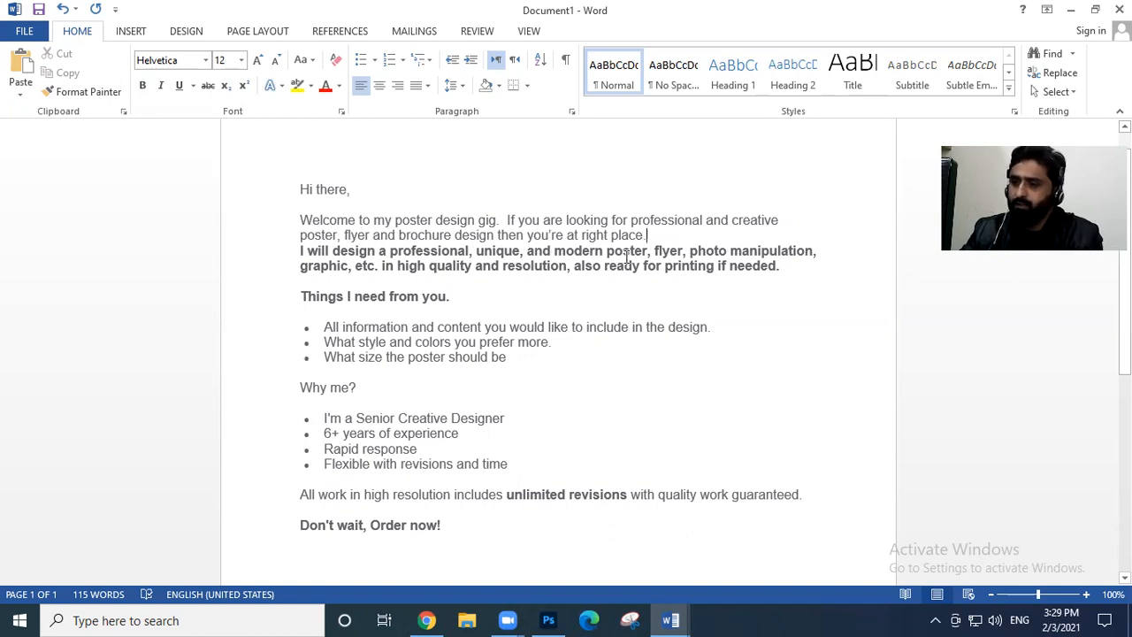
Read the sample brochure and flyer gig text in New Microsoft Word Document and return to Document1
{"action": "left_click", "coordinate": [670, 620]}
{"action": "left_click", "coordinate": [579, 547]}
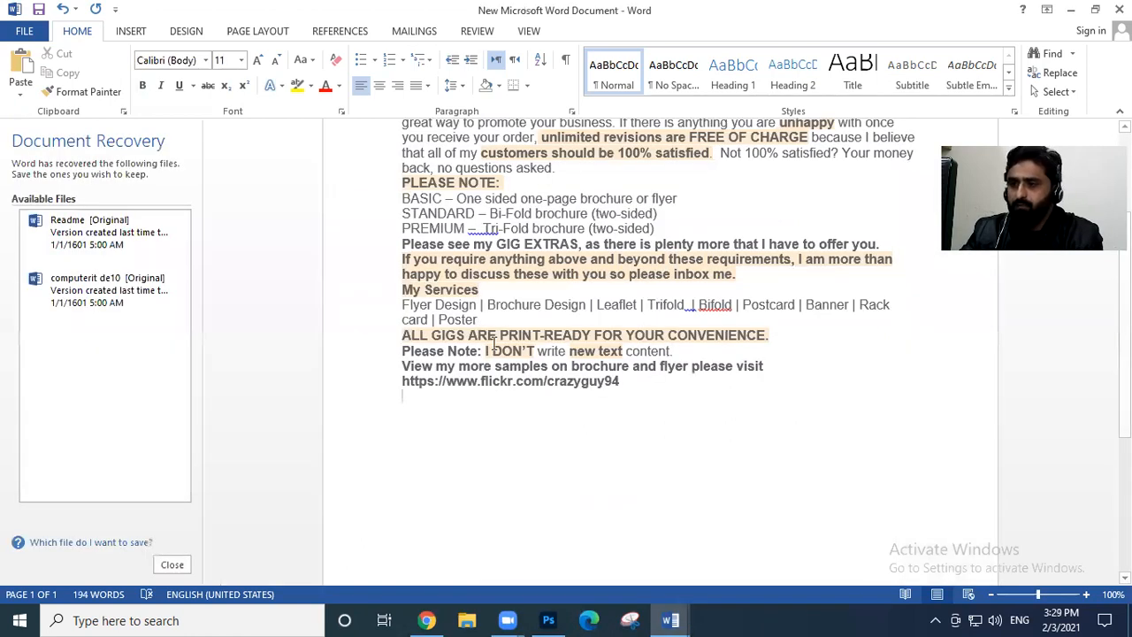
{"action": "scroll", "coordinate": [494, 343], "scroll_direction": "up", "scroll_amount": 3}
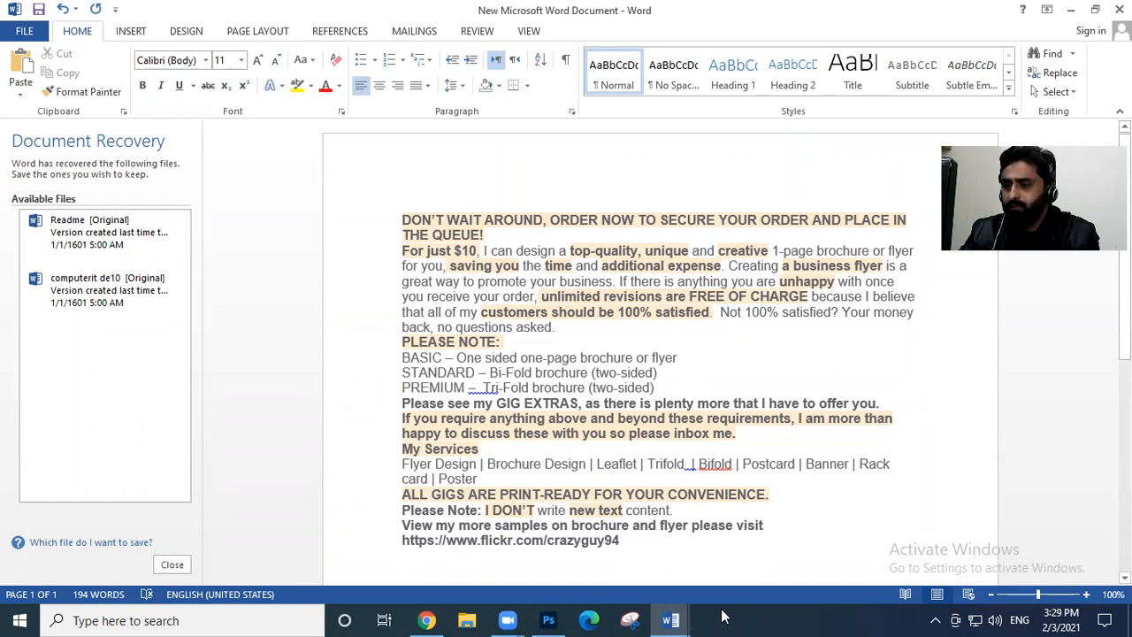
{"action": "mouse_move", "coordinate": [670, 620]}
{"action": "left_click", "coordinate": [725, 539]}
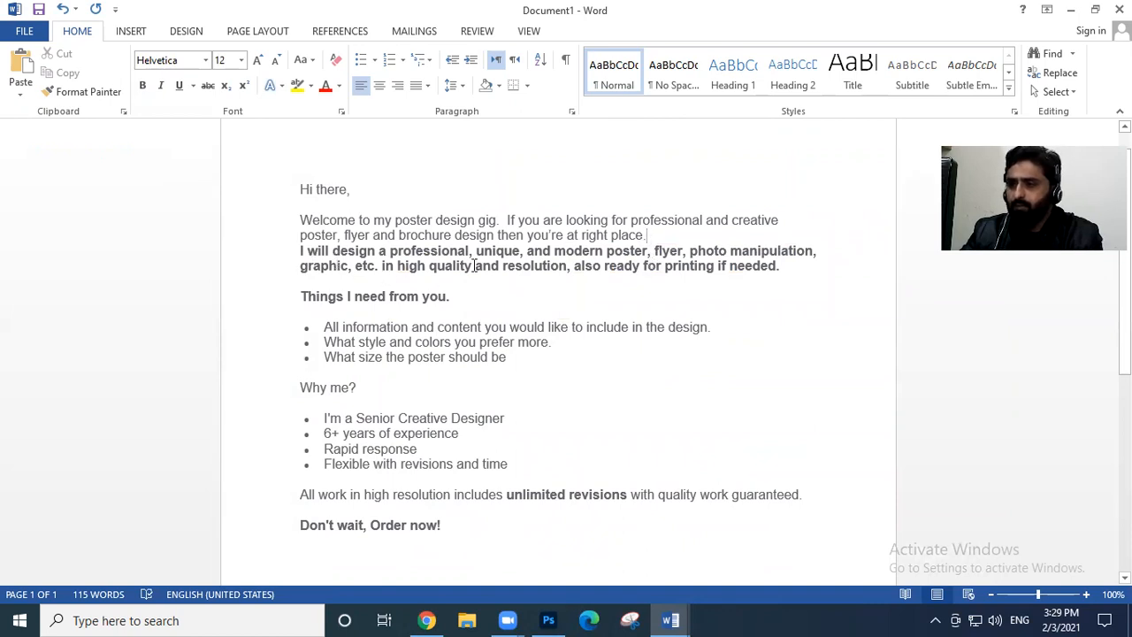
Replace "will" with "can" at the start of the bold "I will design" paragraph
{"action": "left_click", "coordinate": [329, 250]}
{"action": "key", "text": "Delete"}
{"action": "key", "text": "BackSpace"}
{"action": "key", "text": "BackSpace"}
{"action": "key", "text": "BackSpace"}
{"action": "key", "text": "BackSpace"}
{"action": "key", "text": "BackSpace"}
{"action": "key", "text": "BackSpace"}
{"action": "type", "text": "can"}
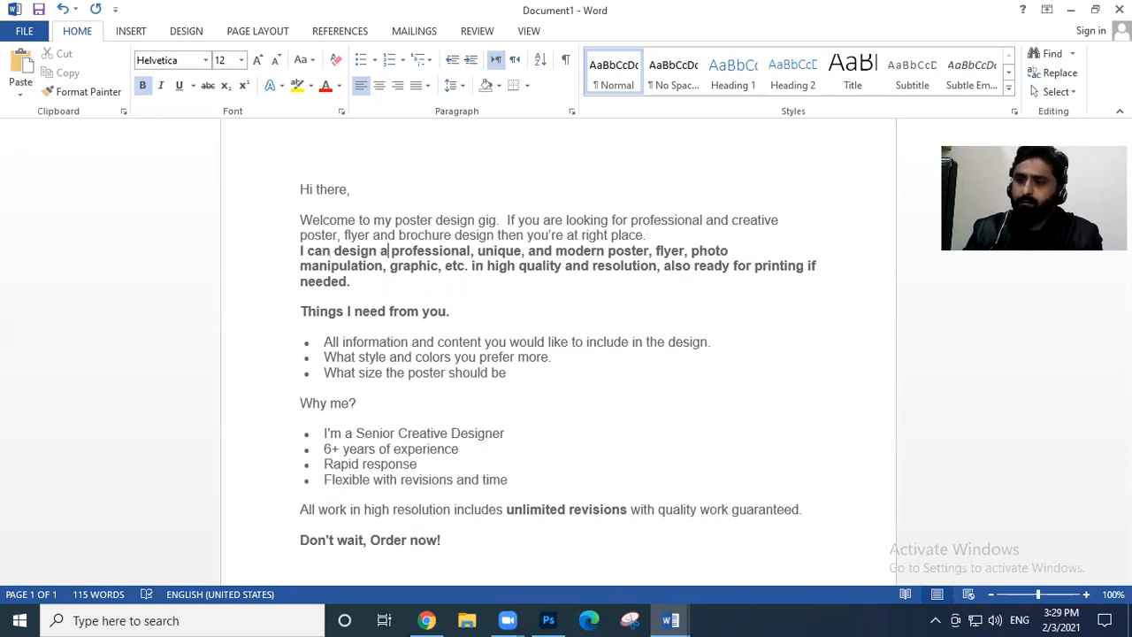
Replace the "a" after "I can design" with "any kind of" in the bold paragraph
{"action": "key", "text": "BackSpace"}
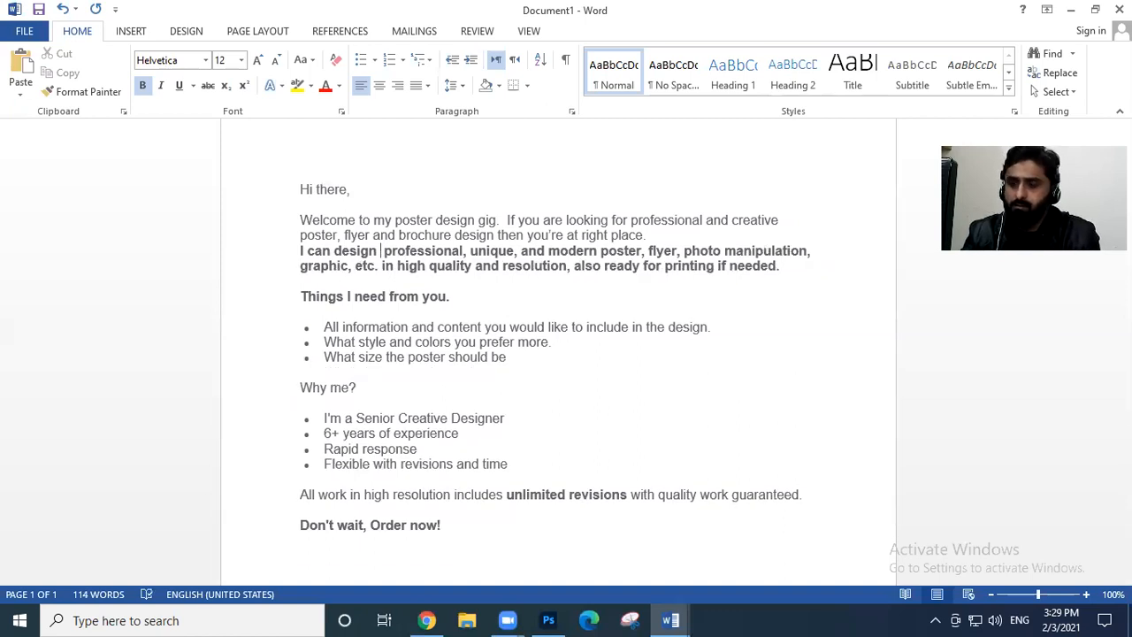
{"action": "type", "text": "any "}
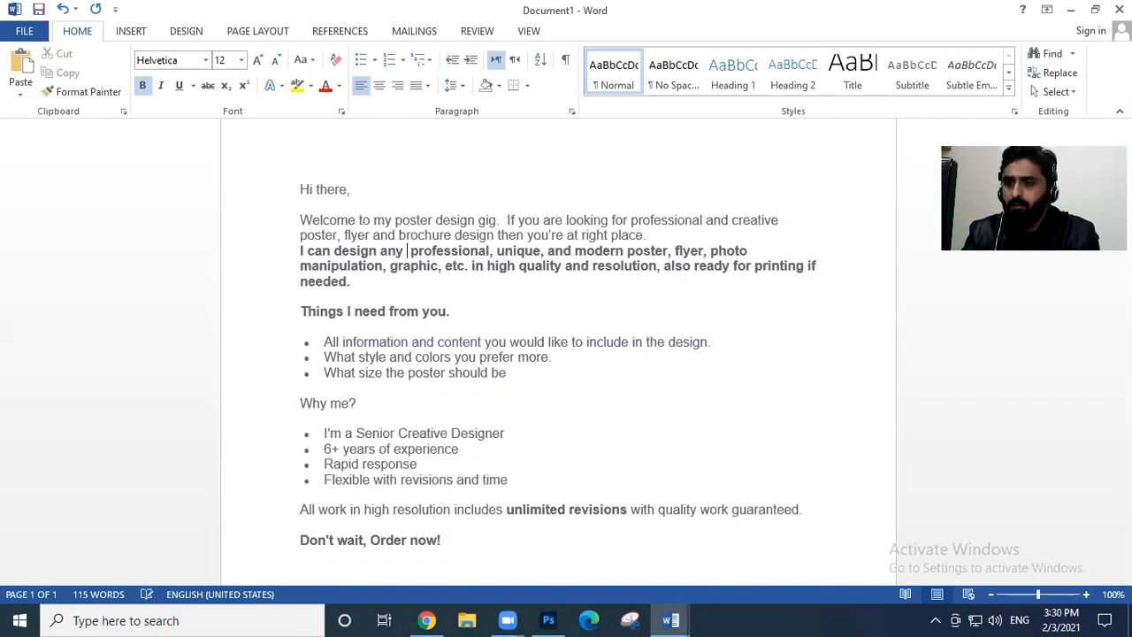
{"action": "type", "text": "kind of"}
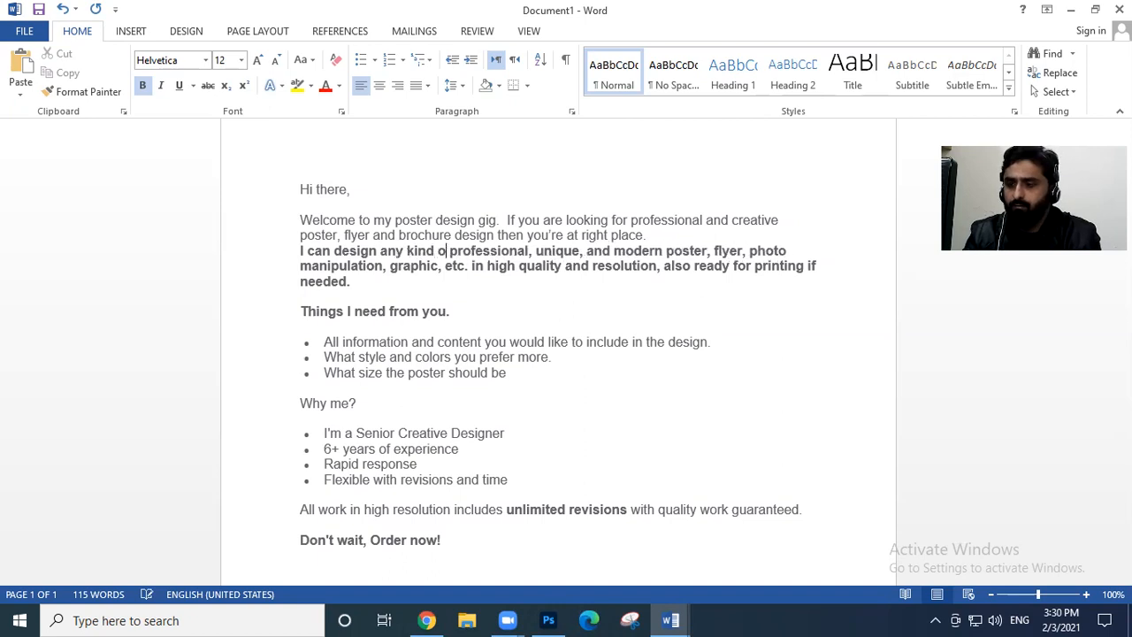
{"action": "key", "text": "Delete"}
{"action": "key", "text": "Right"}
{"action": "key", "text": "Right"}
{"action": "key", "text": "Right"}
{"action": "key", "text": "Left"}
{"action": "key", "text": "Left"}
{"action": "key", "text": "Left"}
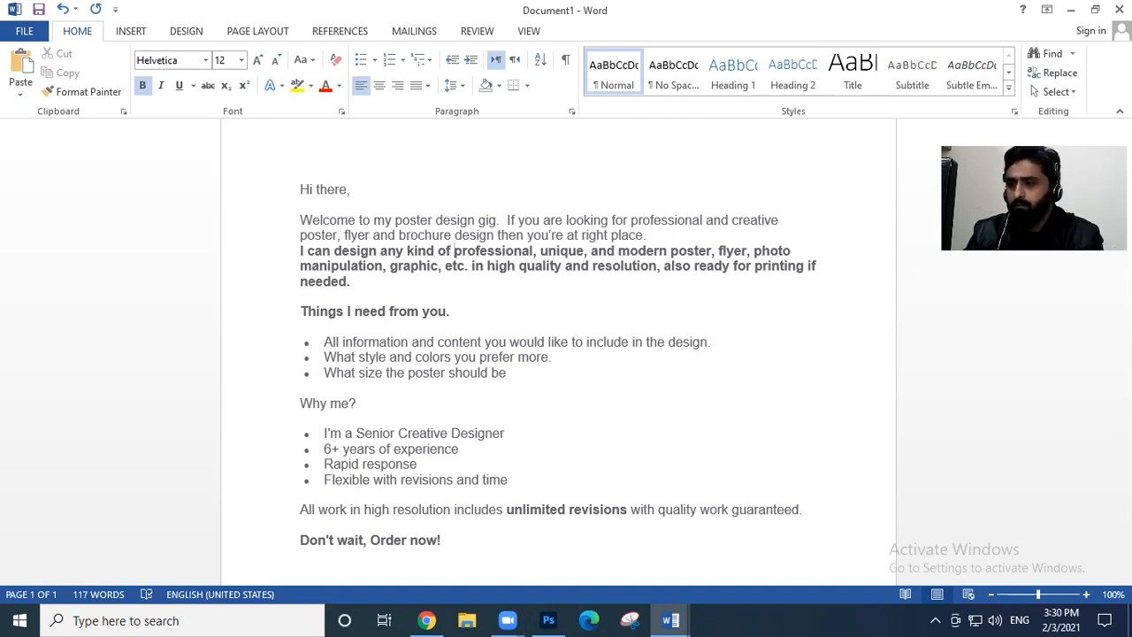
Insert "poster, brochure, flyer" after "I can design any kind of" in the bold paragraph
{"action": "type", "text": "p"}
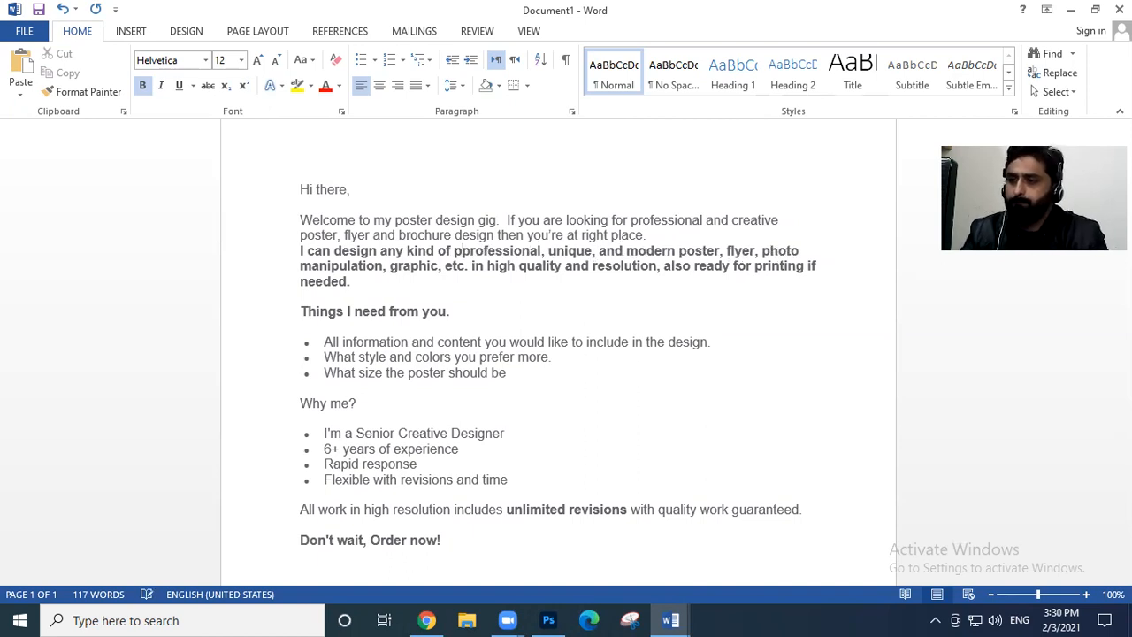
{"action": "type", "text": "os"}
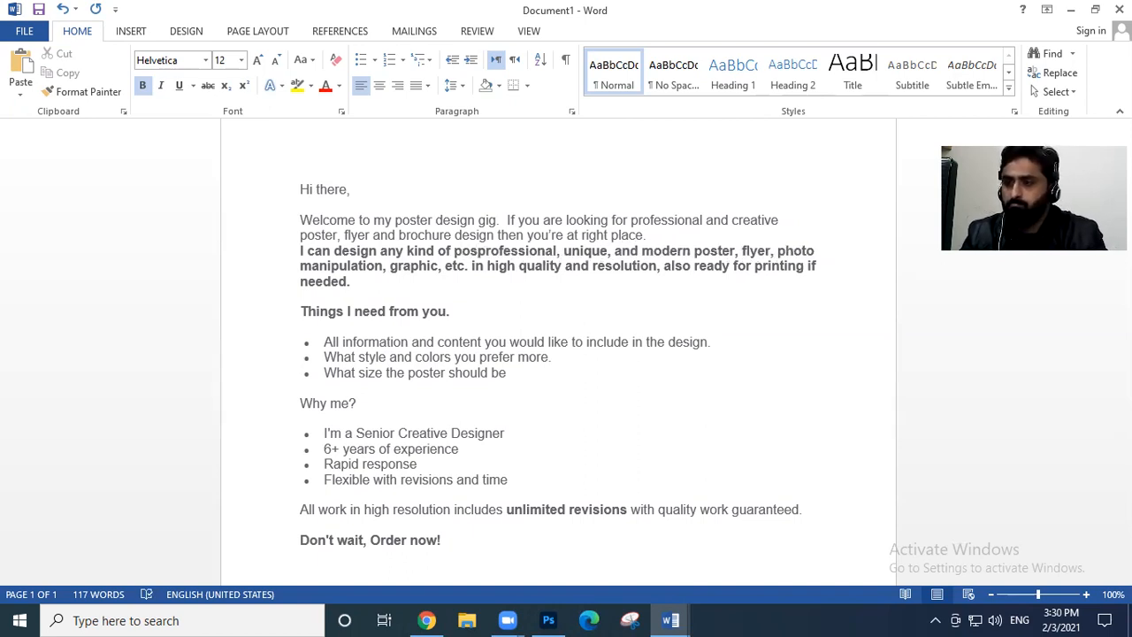
{"action": "type", "text": "ter, "}
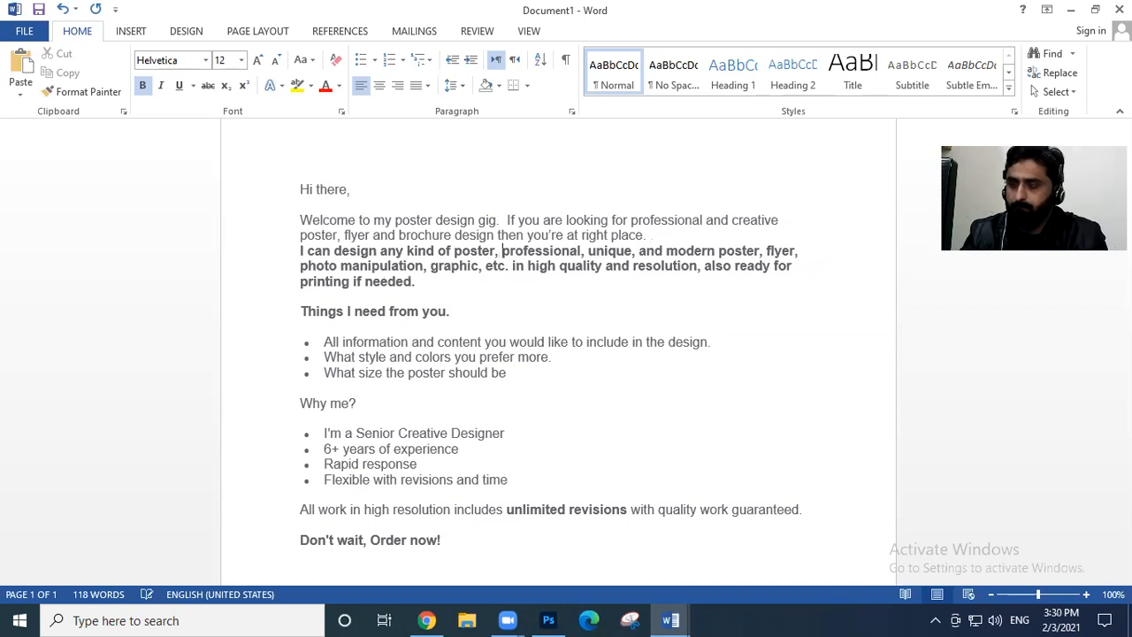
{"action": "type", "text": "brochure"}
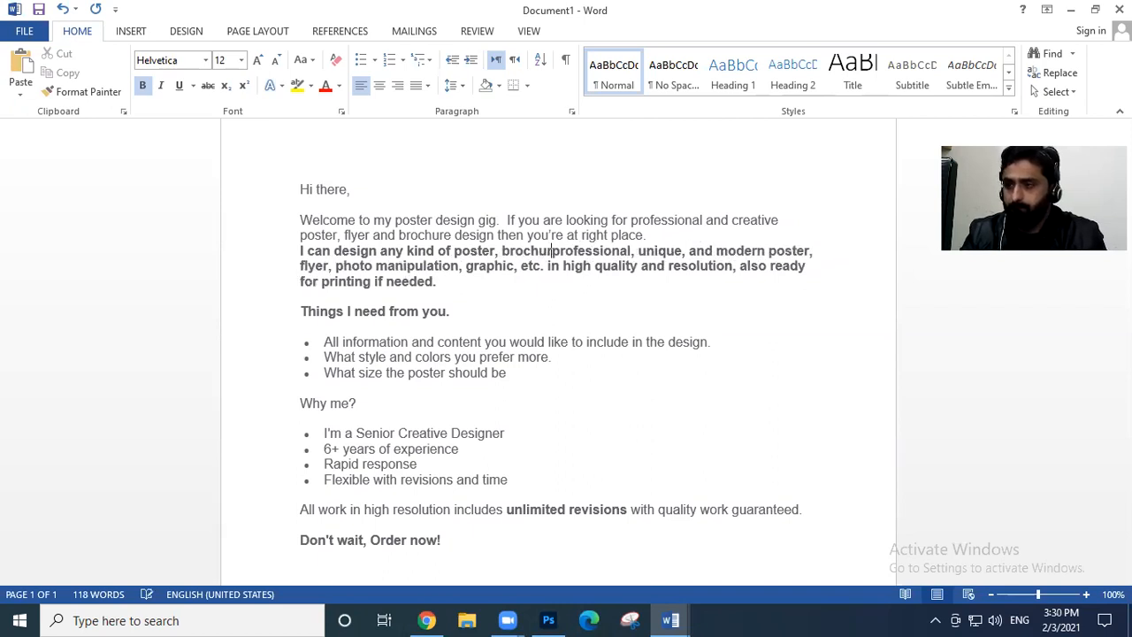
{"action": "type", "text": ", flyer"}
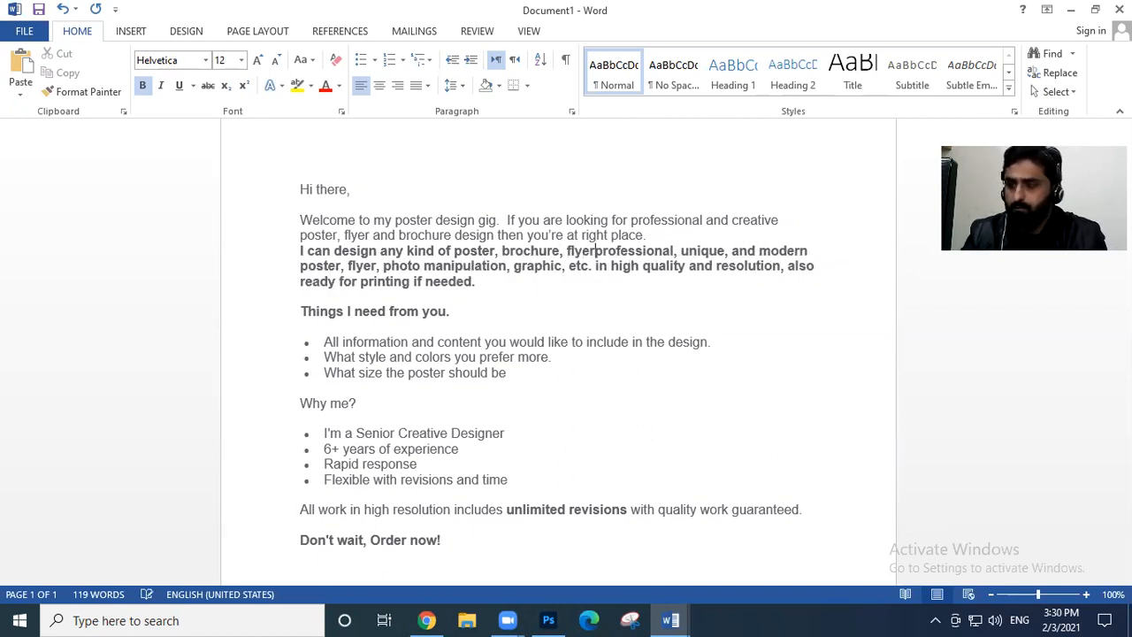
Extend the bold list of design types with ", movie poster, corporate flyer," after "flyer"
{"action": "type", "text": ", movie "}
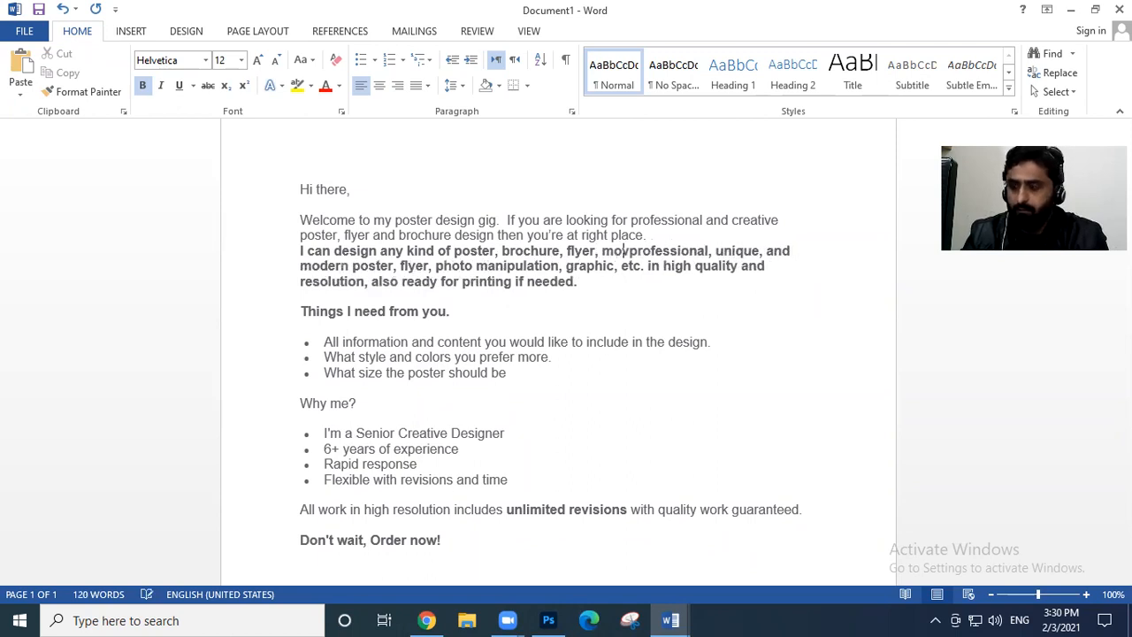
{"action": "type", "text": "poster"}
{"action": "type", "text": ", "}
{"action": "type", "text": "corporat"}
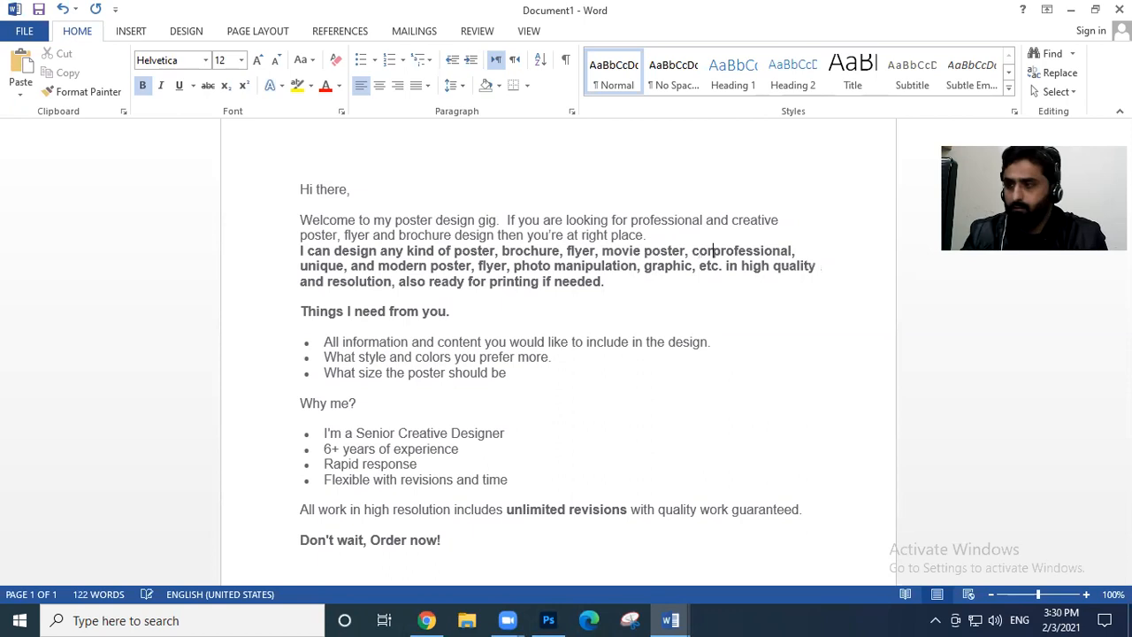
{"action": "type", "text": "e "}
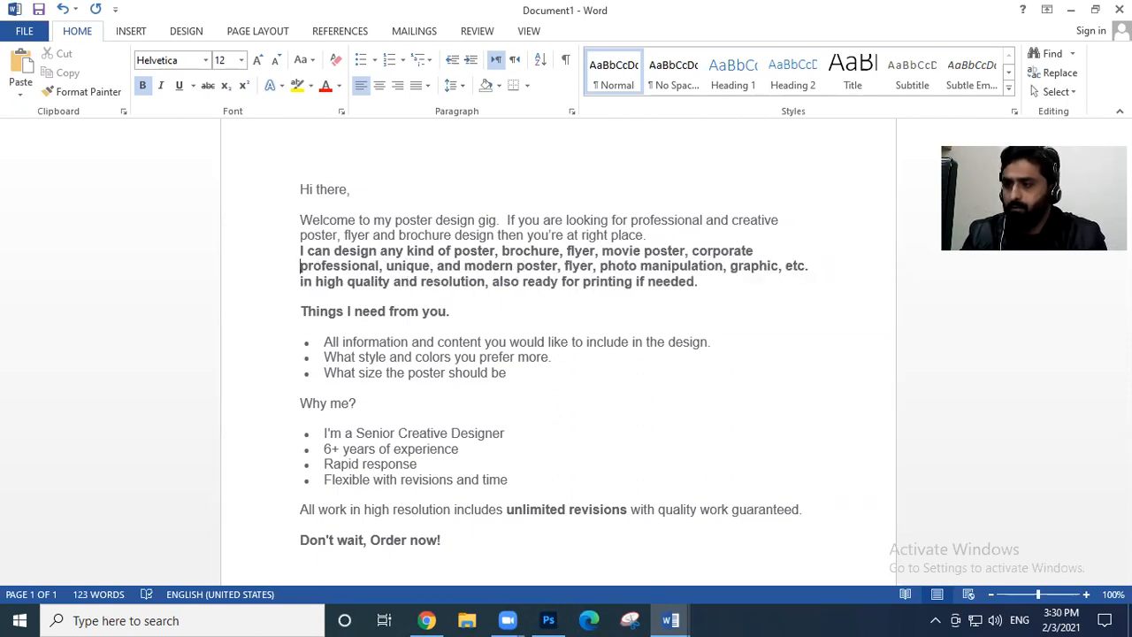
{"action": "type", "text": "flyer"}
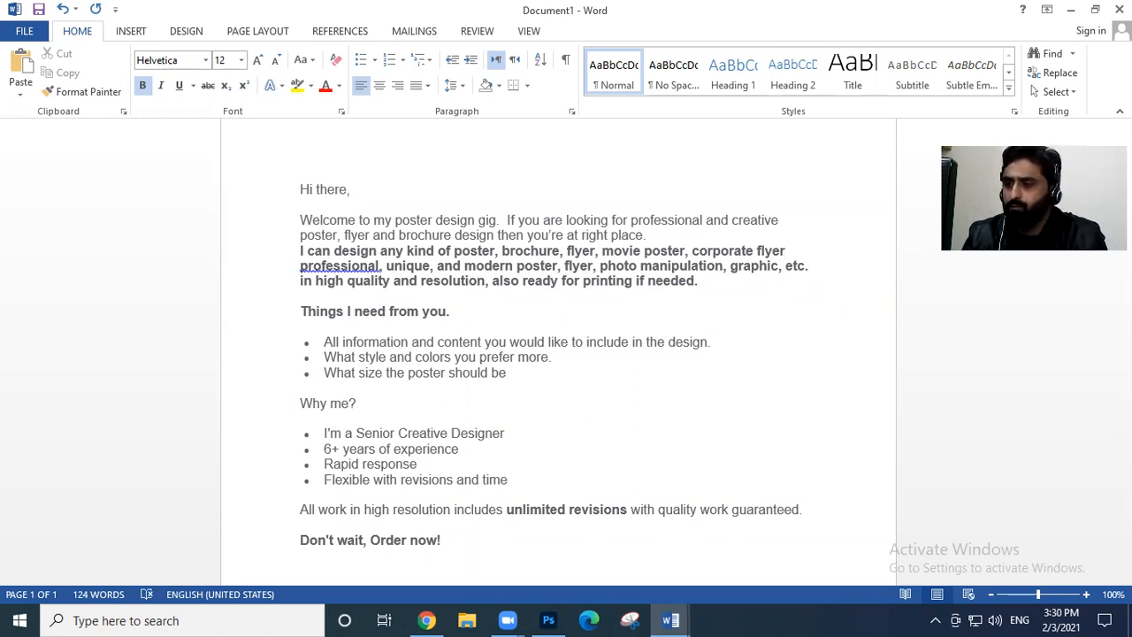
{"action": "type", "text": ","}
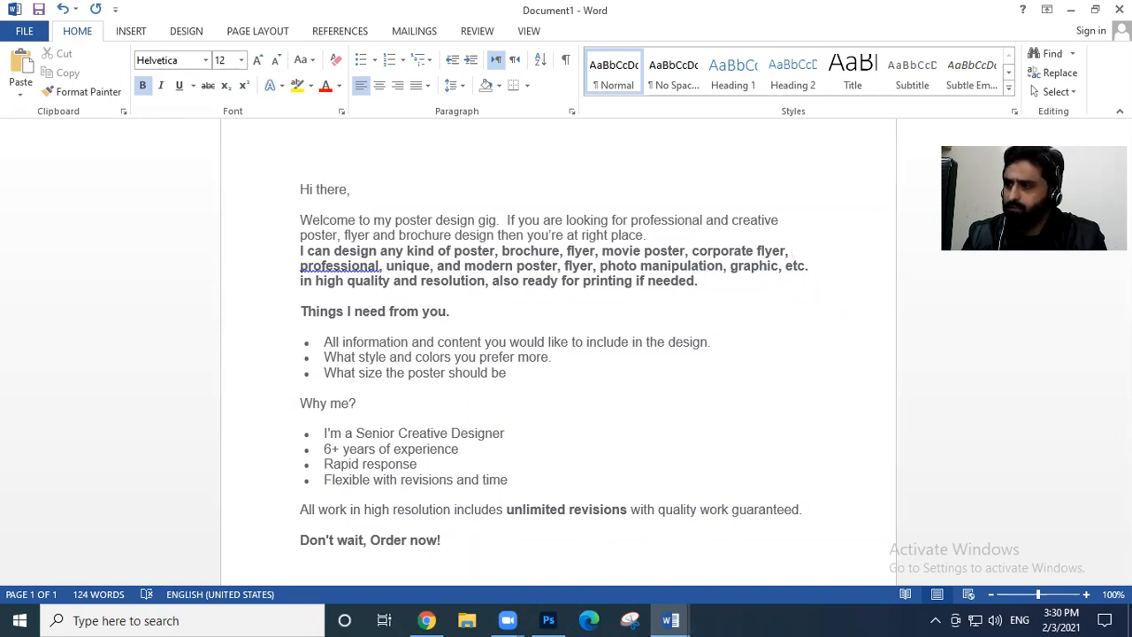
Add "sports poster, banner ad," to the bold list after "corporate flyer,"
{"action": "type", "text": "spo"}
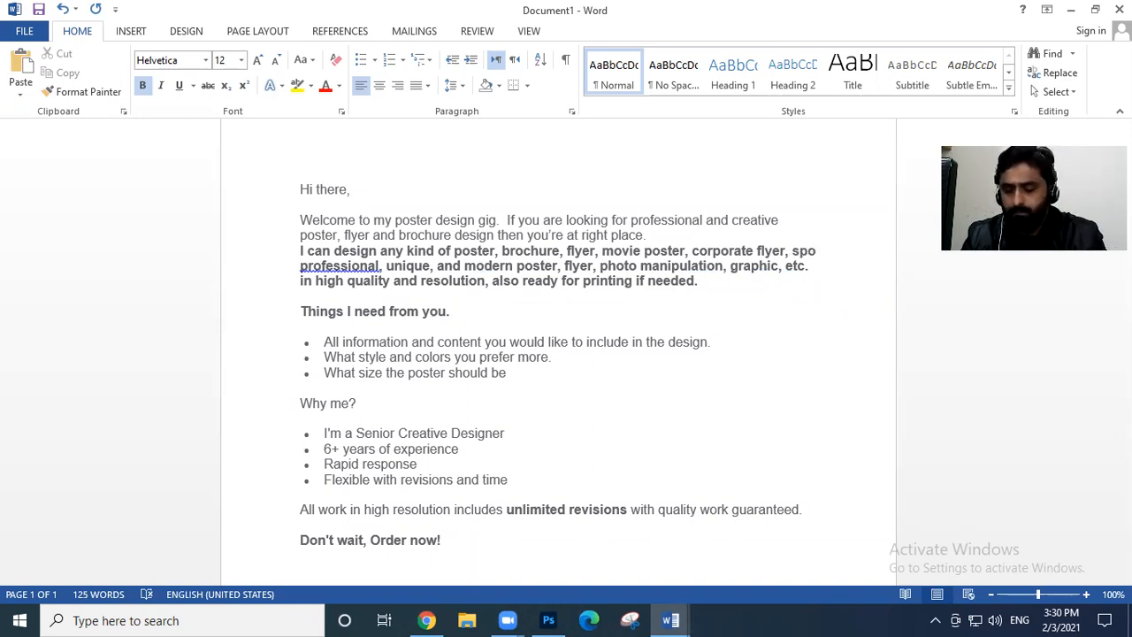
{"action": "type", "text": "rts poster"}
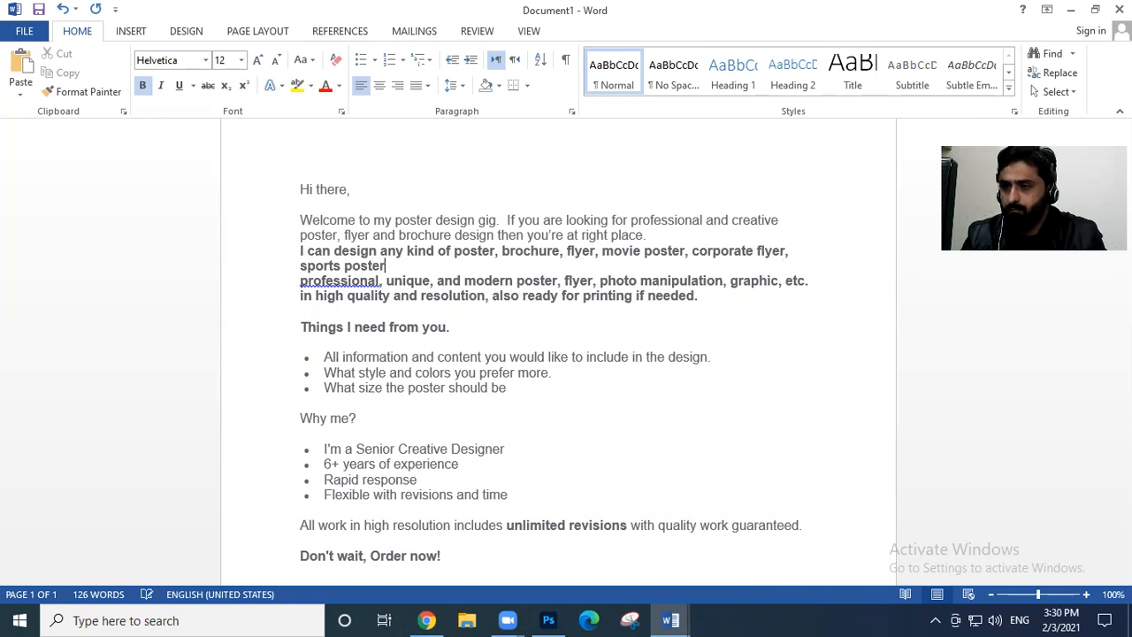
{"action": "type", "text": ", banner add"}
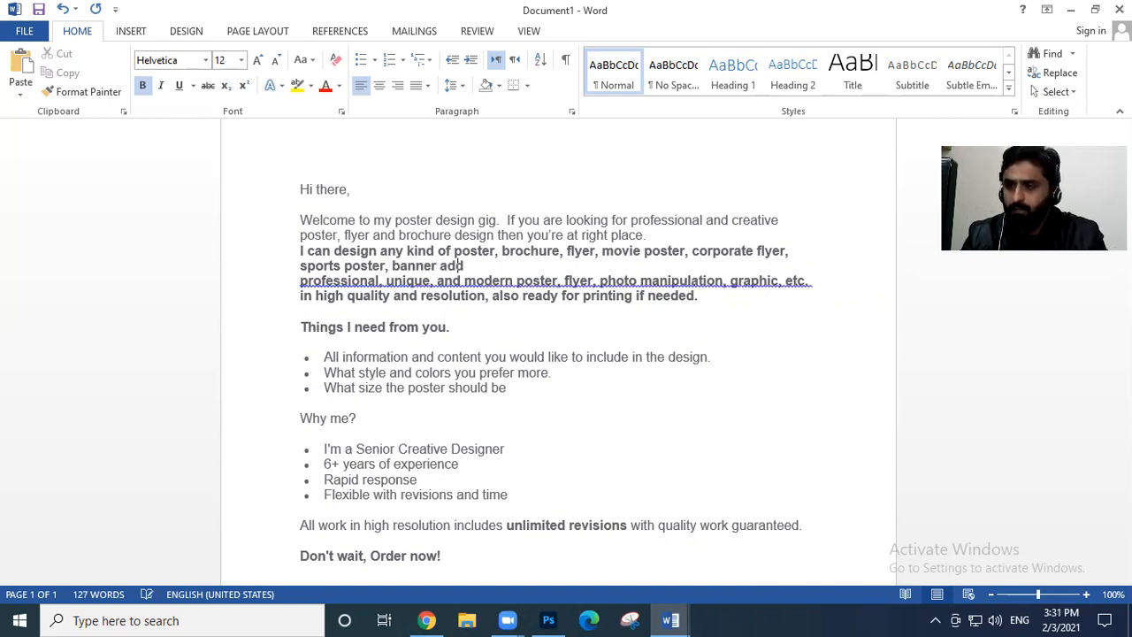
{"action": "key", "text": "BackSpace"}
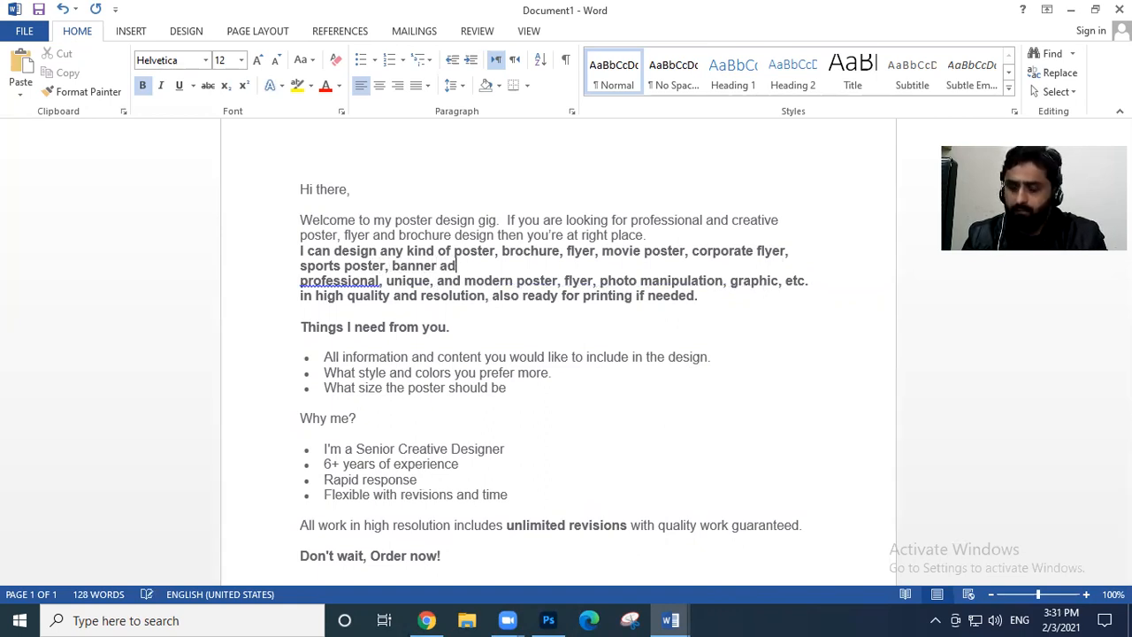
{"action": "type", "text": ", "}
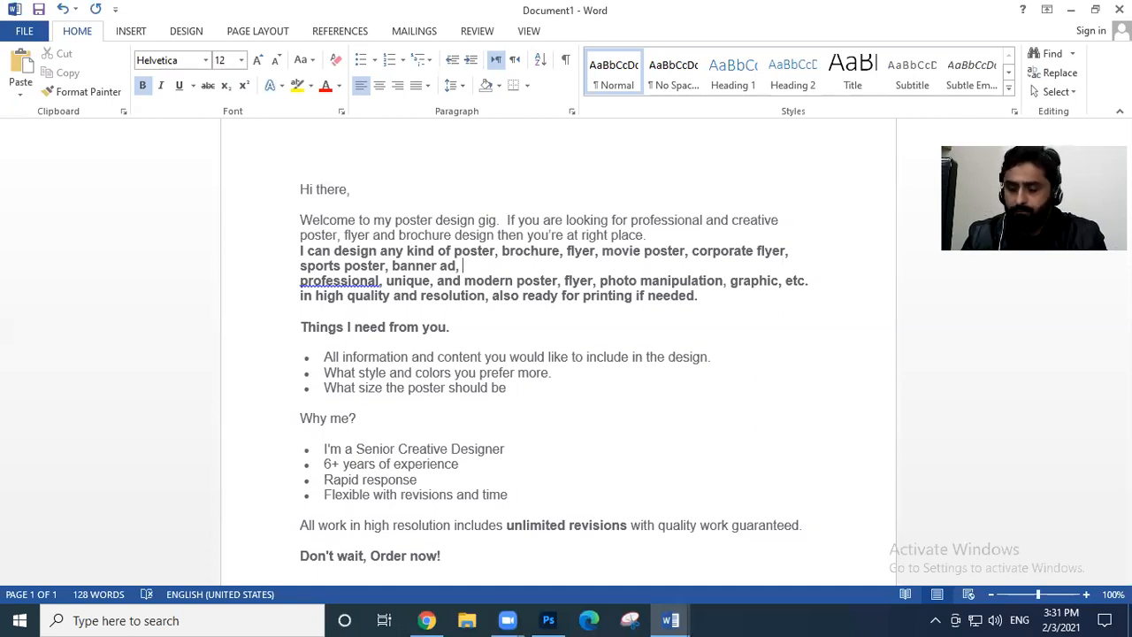
Add "bi-fold, tri-fold design" to the bold list after "banner ad,"
{"action": "type", "text": "bi"}
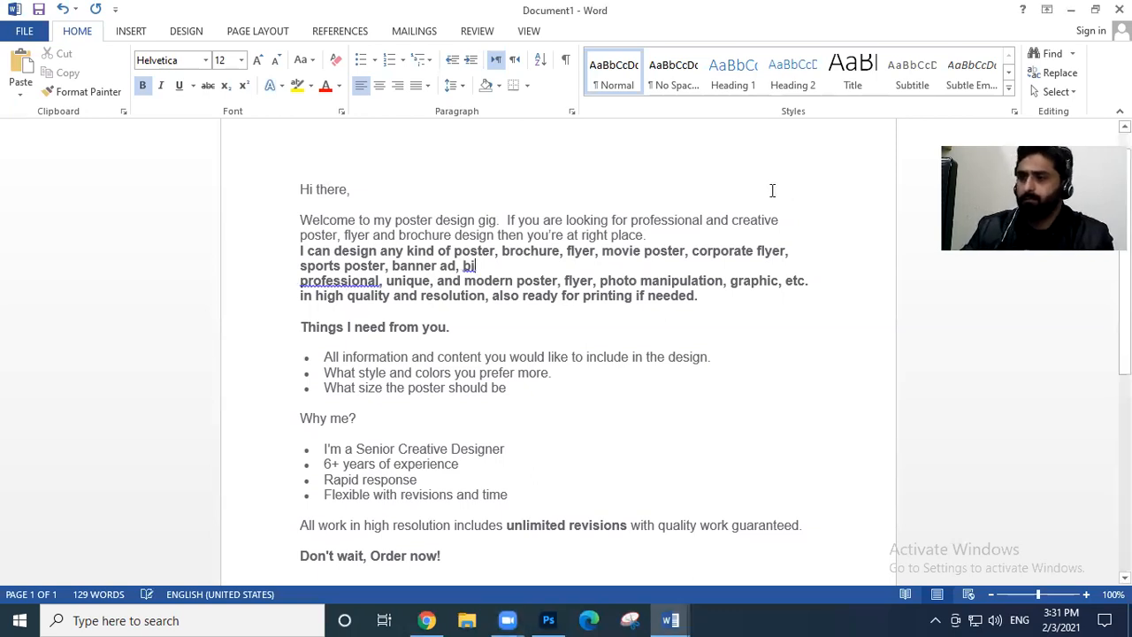
{"action": "type", "text": "-fo"}
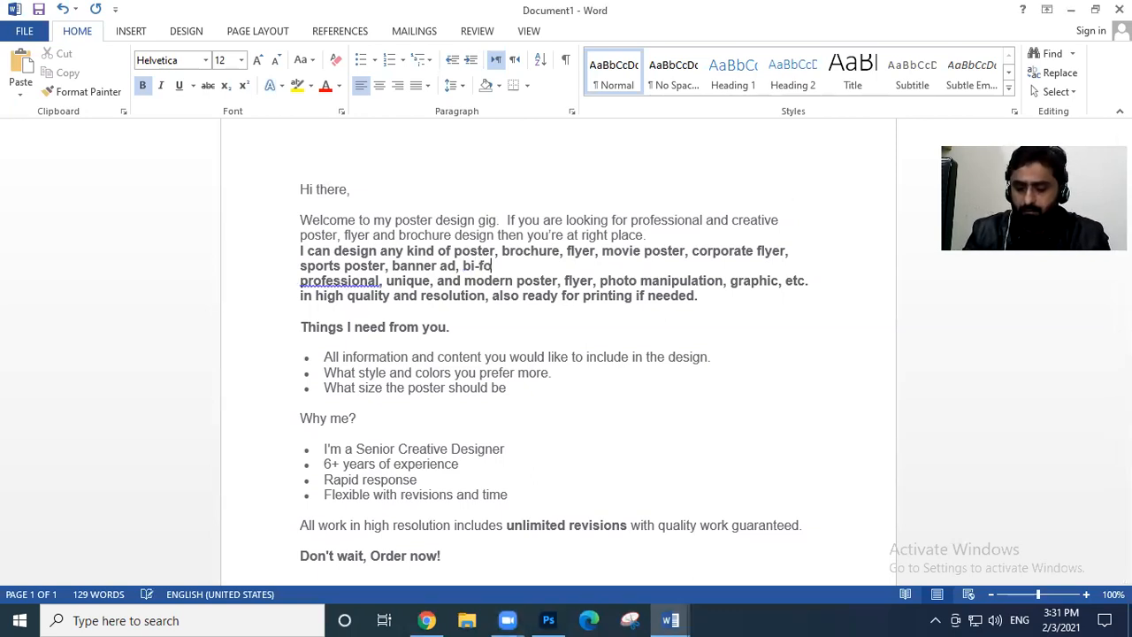
{"action": "type", "text": "ld, tri"}
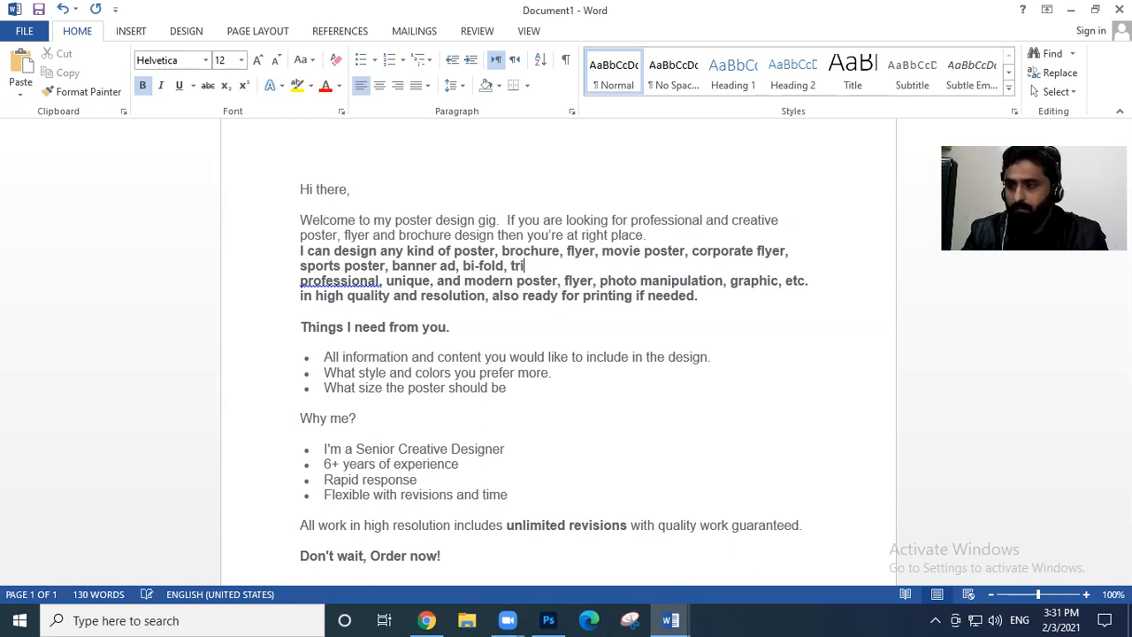
{"action": "type", "text": "-fold"}
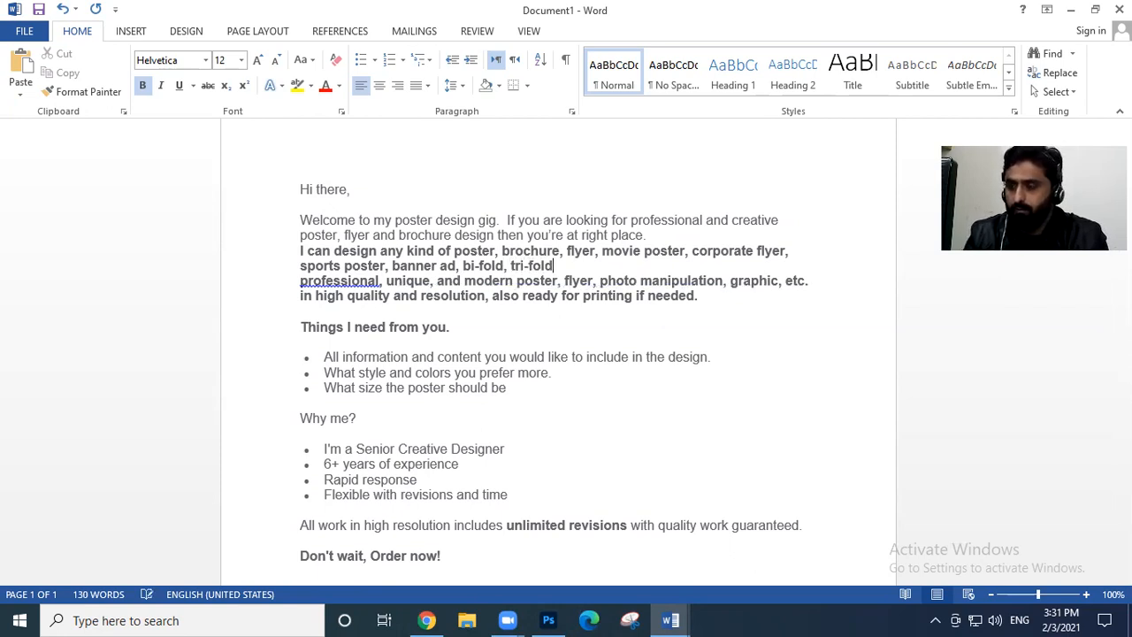
{"action": "type", "text": " design"}
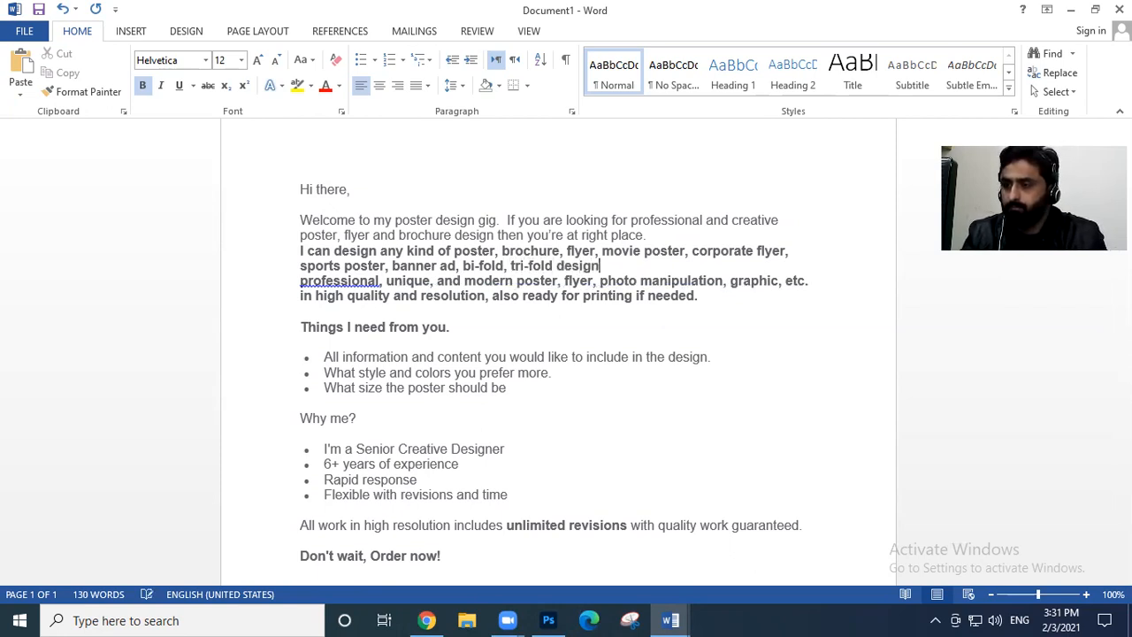
End the new bold sentence with "very professionally and perfectly.", using the suggested spelling for "professionally"
{"action": "type", "text": " very "}
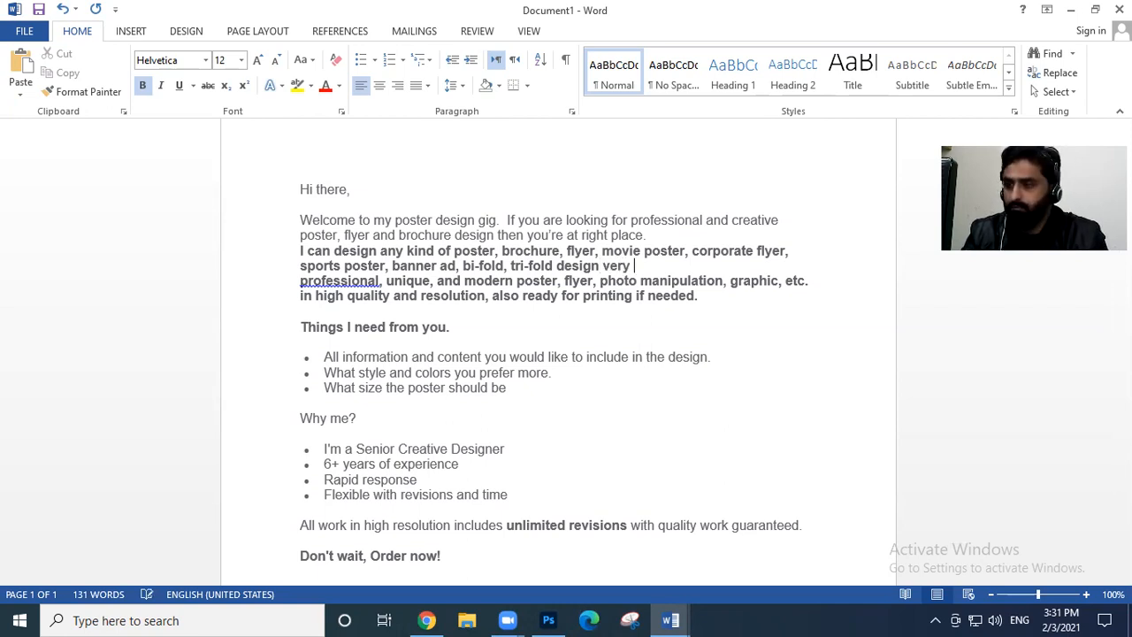
{"action": "type", "text": "pro"}
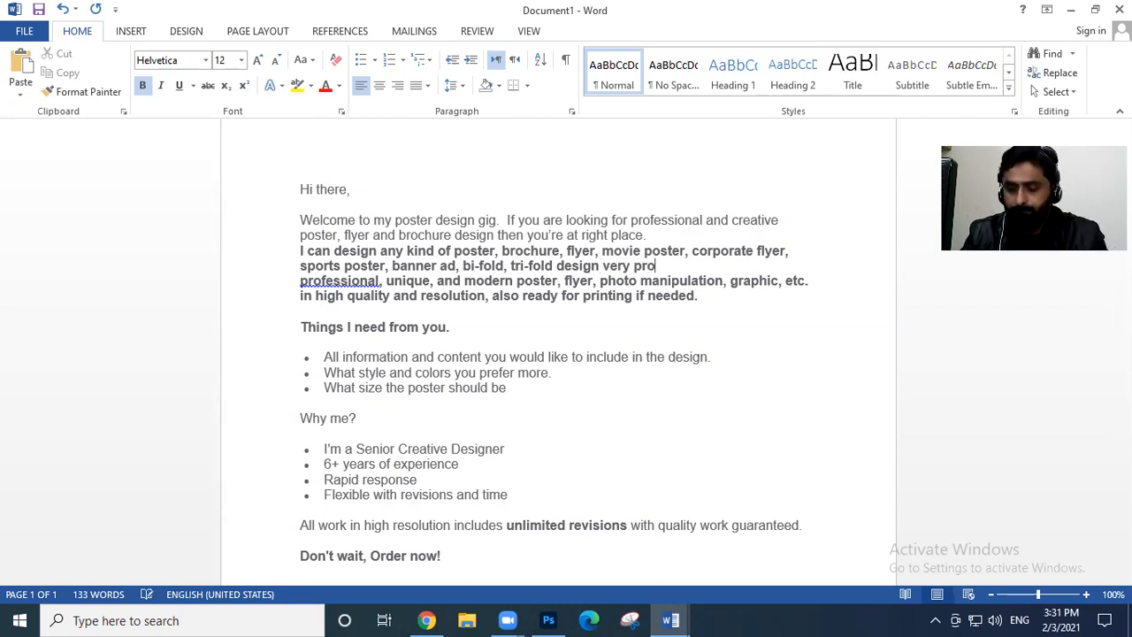
{"action": "type", "text": "fessionaly and "}
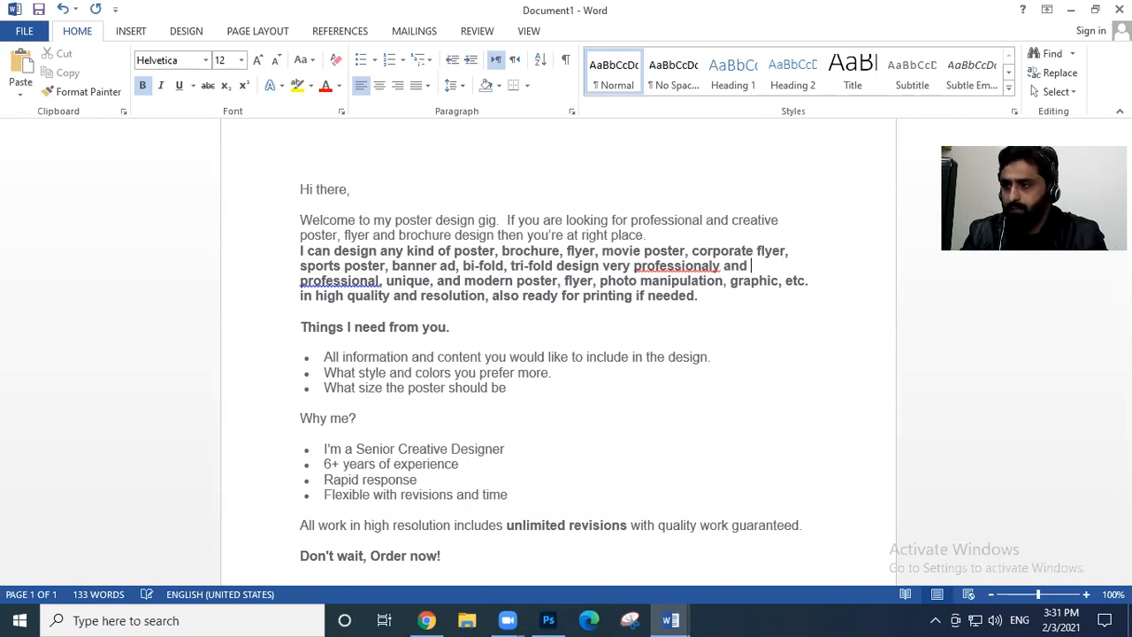
{"action": "type", "text": "perfectl"}
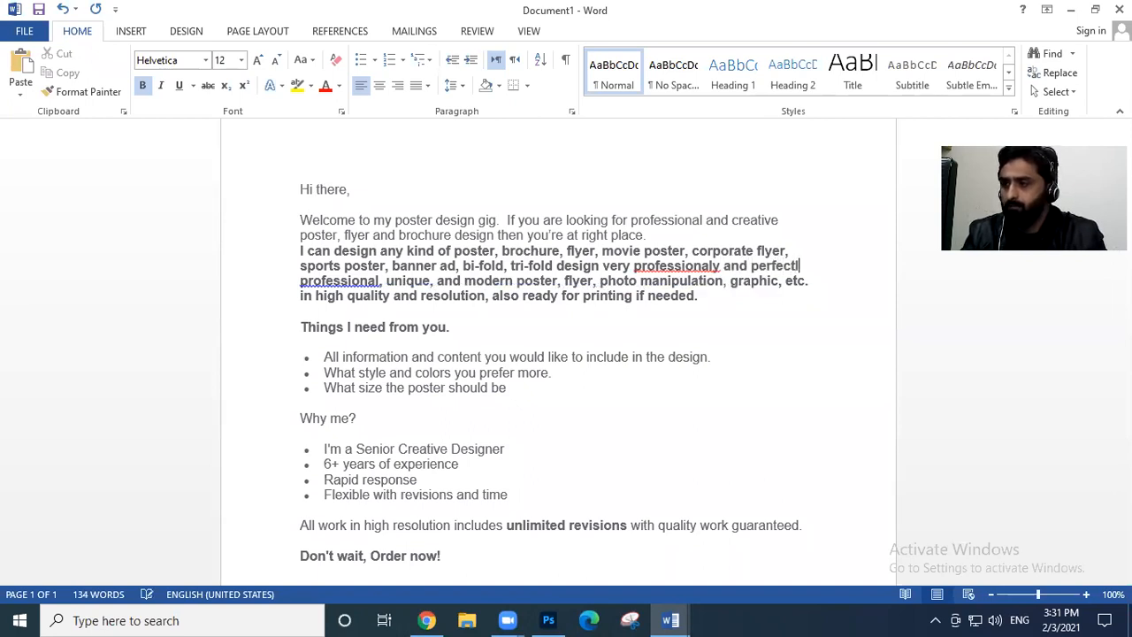
{"action": "type", "text": "y."}
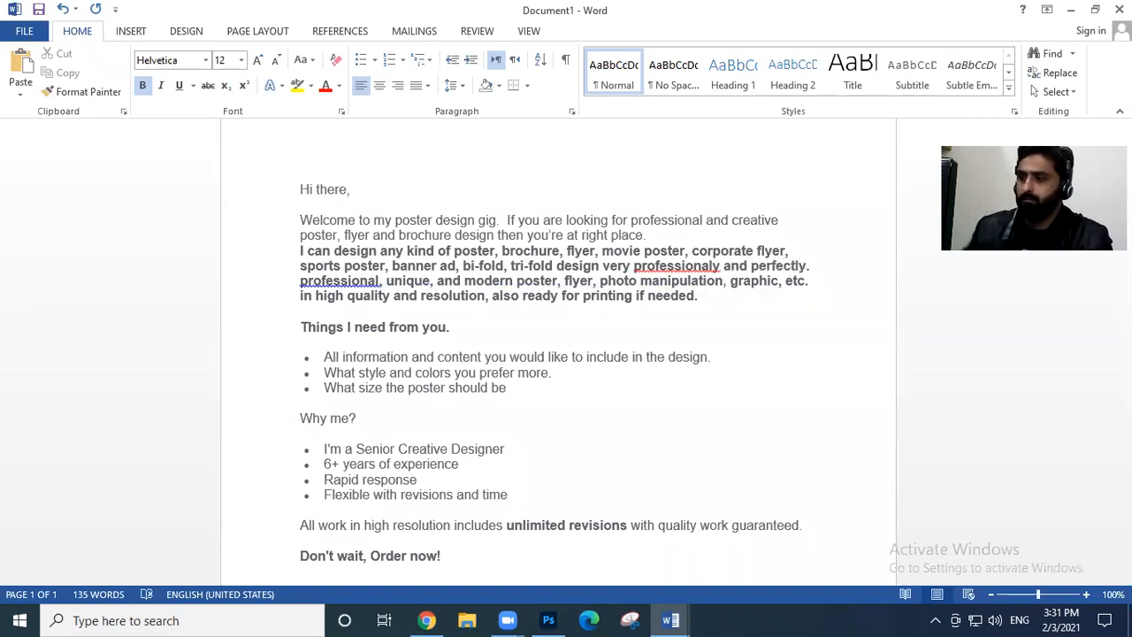
{"action": "right_click", "coordinate": [720, 265]}
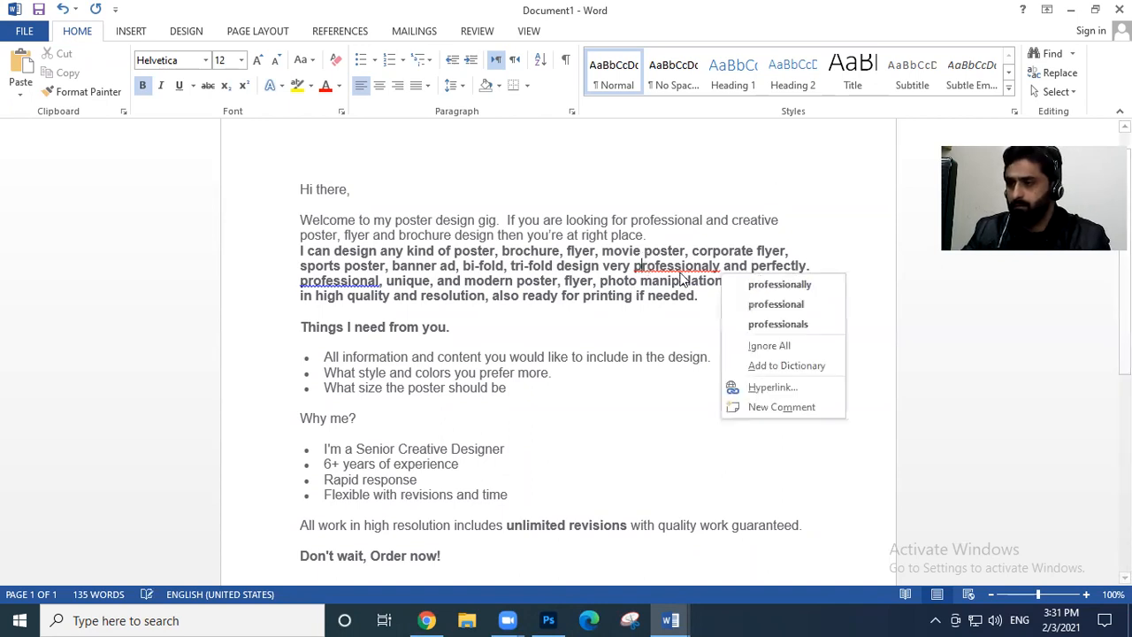
{"action": "left_click", "coordinate": [760, 281]}
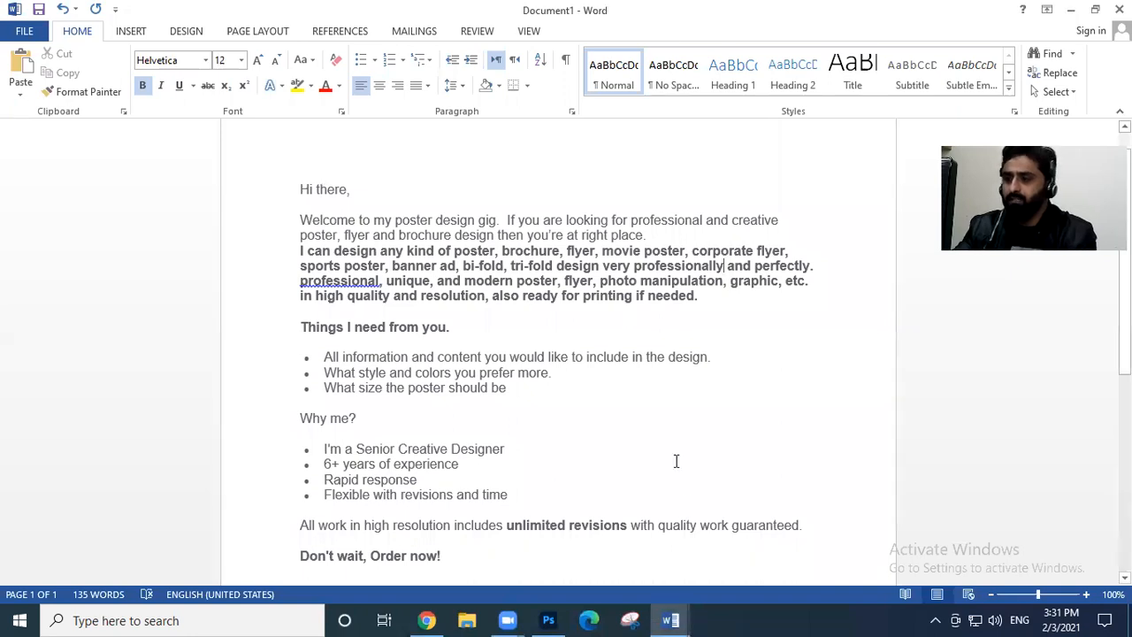
Copy "Creating a business flyer is a great way to promote your business" from New Microsoft Word Document
{"action": "left_click", "coordinate": [670, 620]}
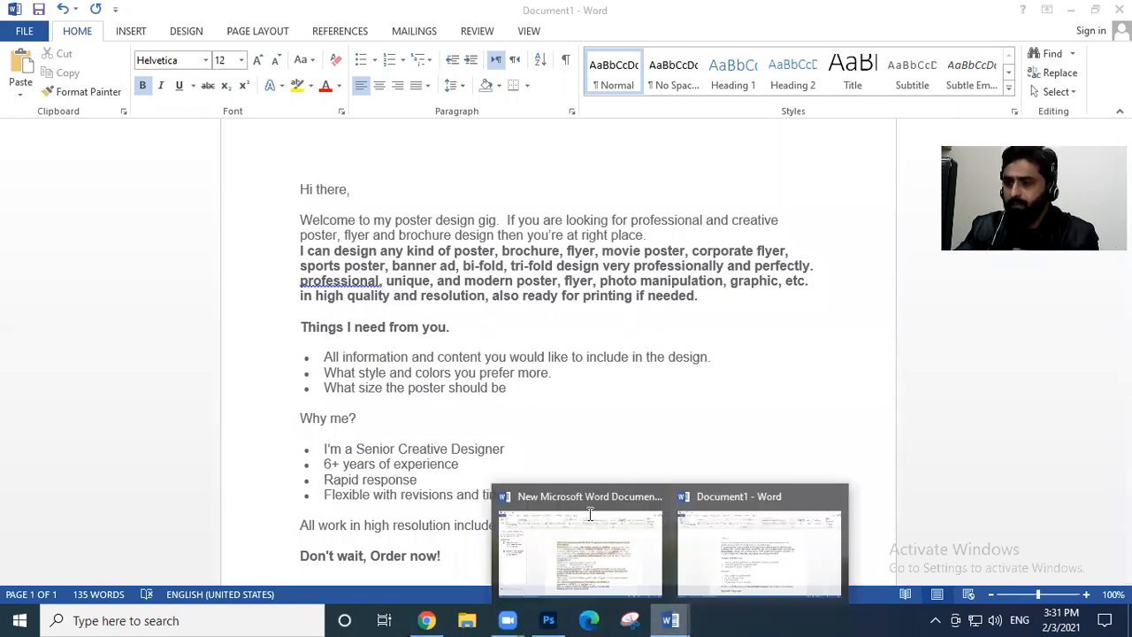
{"action": "left_click", "coordinate": [579, 544]}
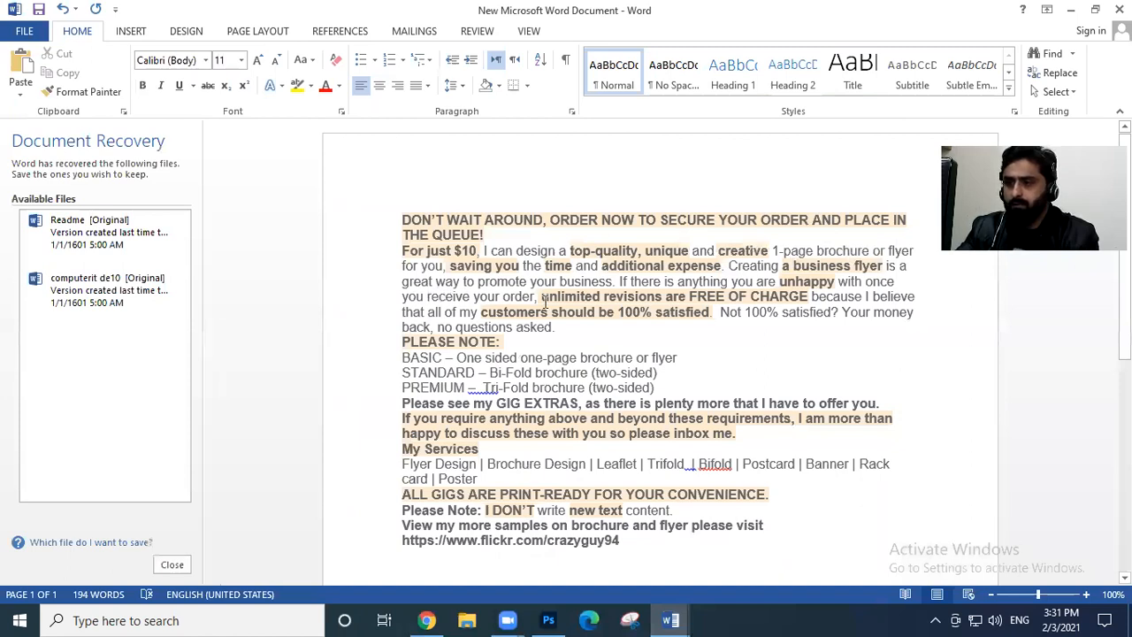
{"action": "left_click", "coordinate": [478, 282]}
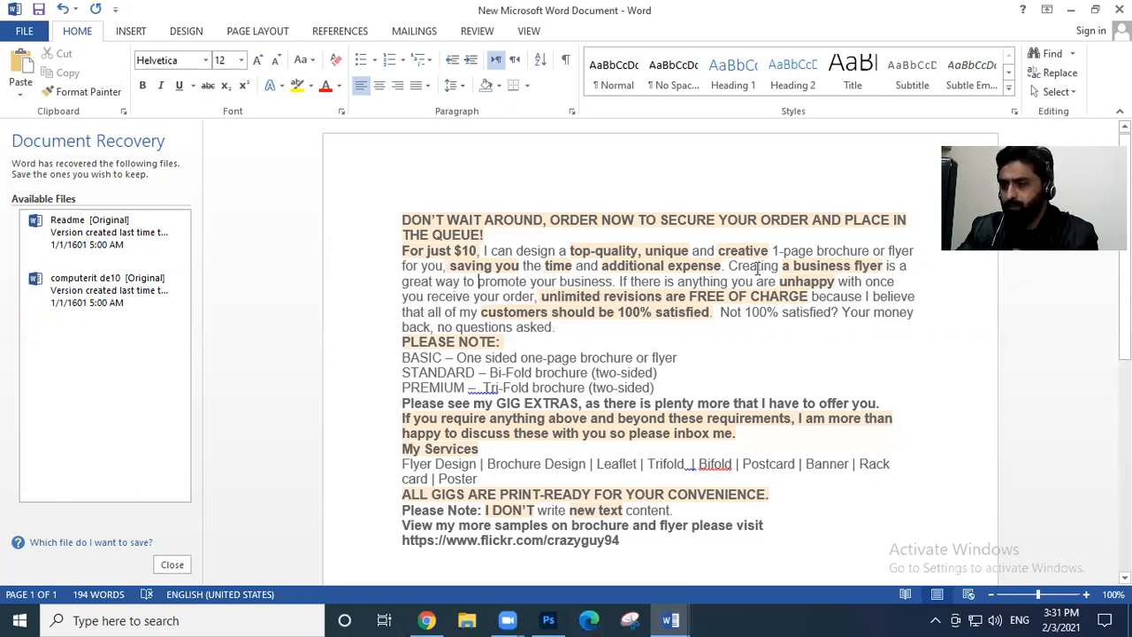
{"action": "left_click", "coordinate": [612, 283], "text": "ctrl"}
{"action": "key", "text": "ctrl+c"}
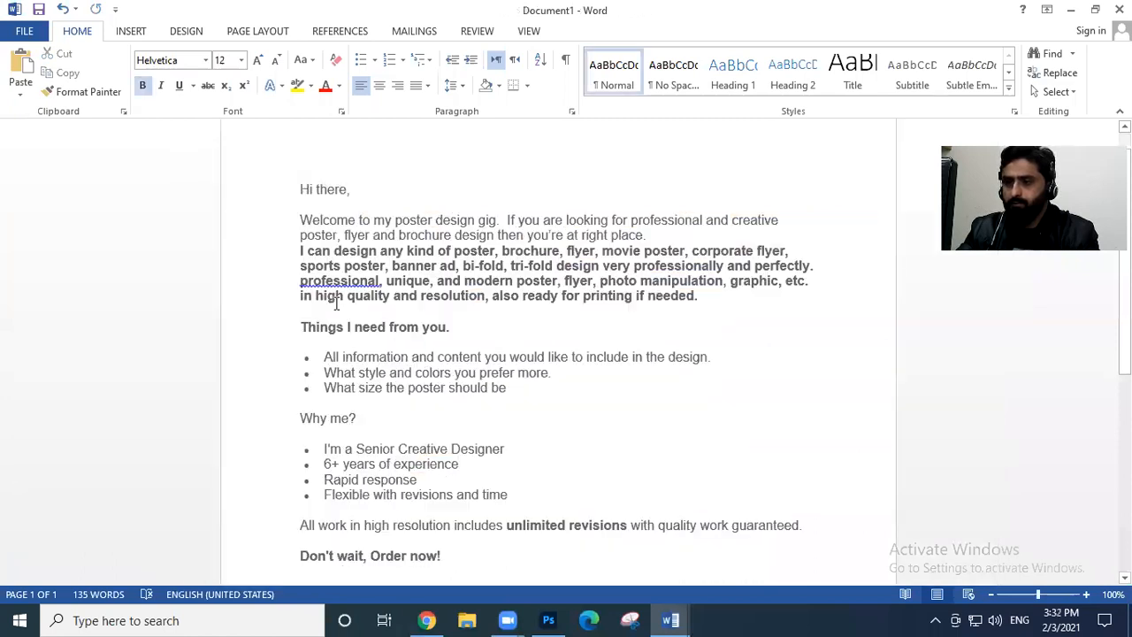
Paste the copied business flyer sentence into Document1 on a new line above "Things I need from you."
{"action": "left_click", "coordinate": [328, 306]}
{"action": "key", "text": "Return"}
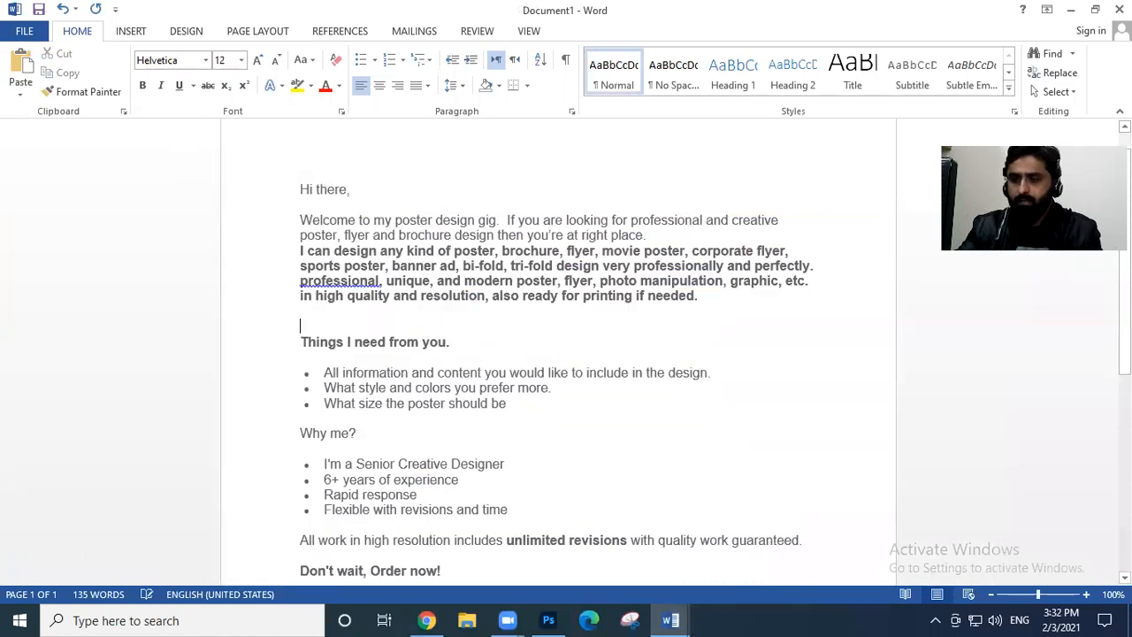
{"action": "key", "text": "ctrl+v"}
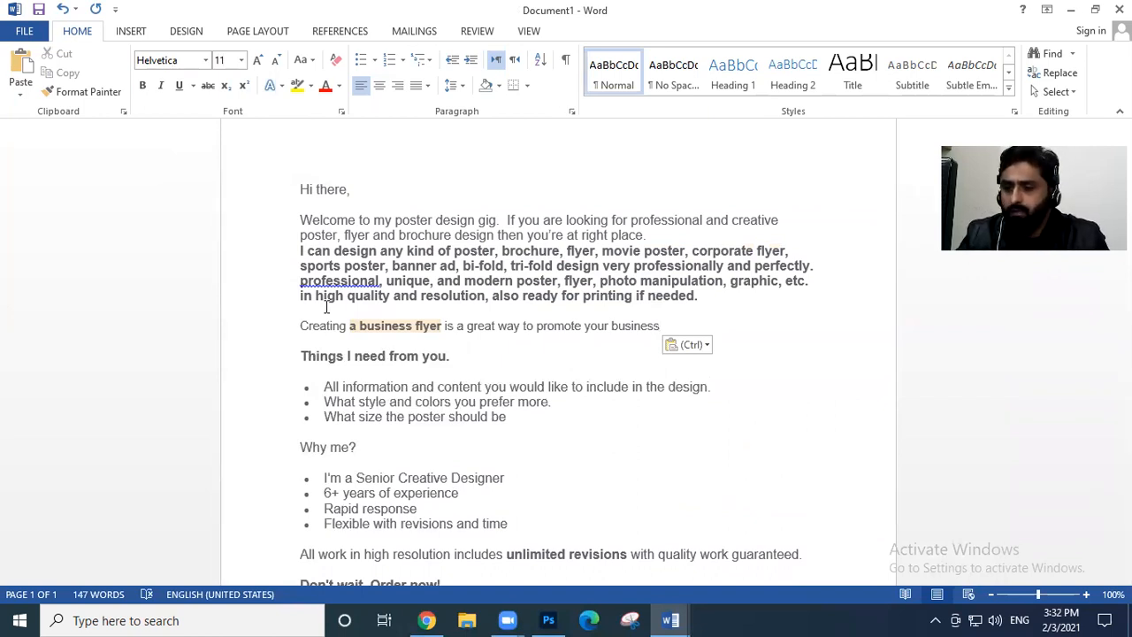
Insert "attractive & eye catchy" before "business flyer" in the sentence beginning "Creating a business flyer"
{"action": "key", "text": "Left"}
{"action": "key", "text": "Left"}
{"action": "key", "text": "Left"}
{"action": "key", "text": "Left"}
{"action": "key", "text": "Left"}
{"action": "key", "text": "Left"}
{"action": "key", "text": "Left"}
{"action": "key", "text": "Left"}
{"action": "key", "text": "Left"}
{"action": "key", "text": "Left"}
{"action": "key", "text": "Left"}
{"action": "key", "text": "Left"}
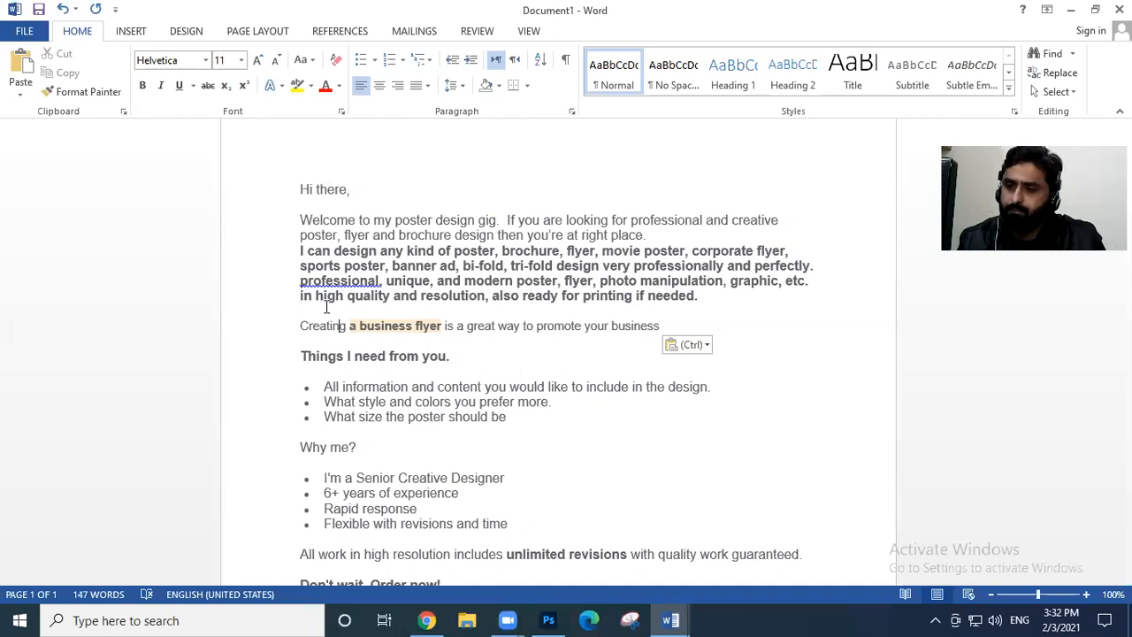
{"action": "key", "text": "Right"}
{"action": "key", "text": "Right"}
{"action": "key", "text": "Right"}
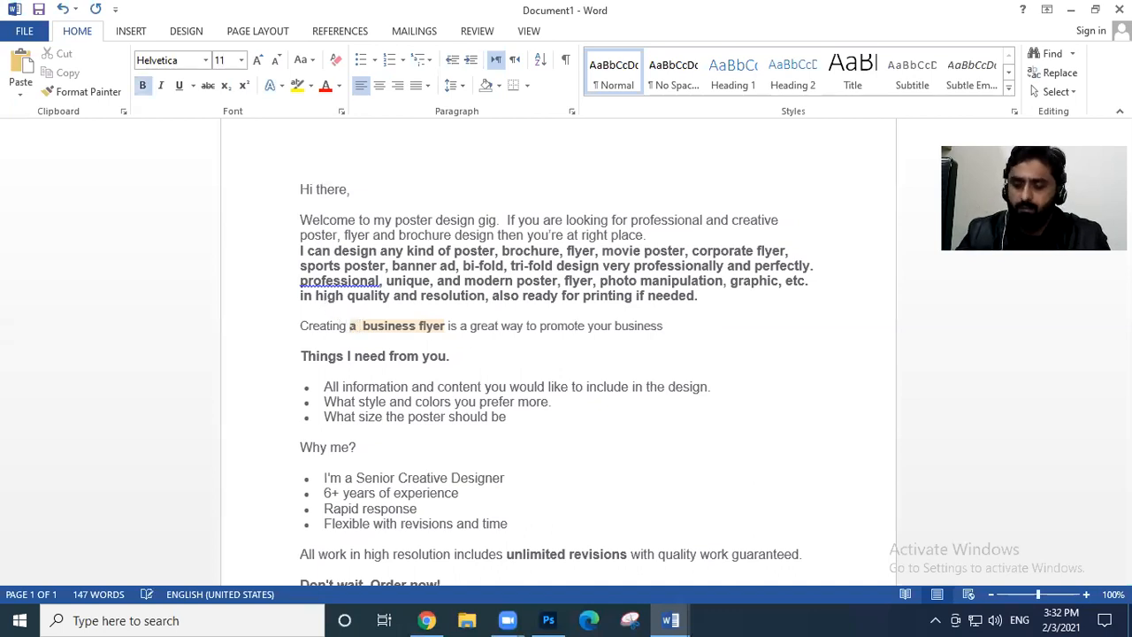
{"action": "type", "text": "attractive"}
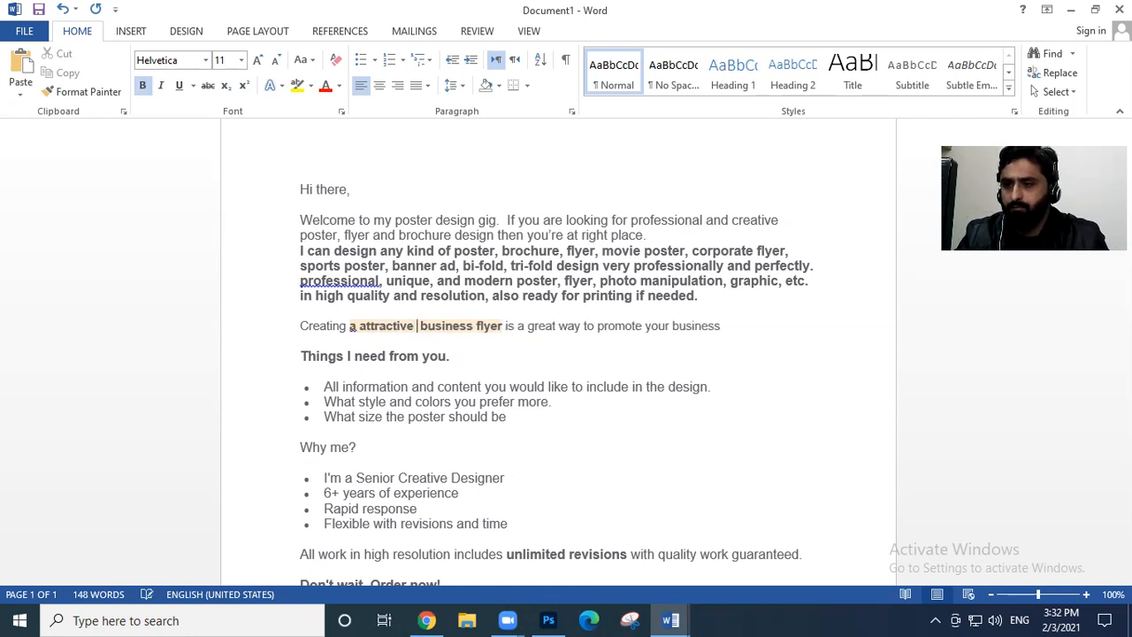
{"action": "type", "text": " & eye c"}
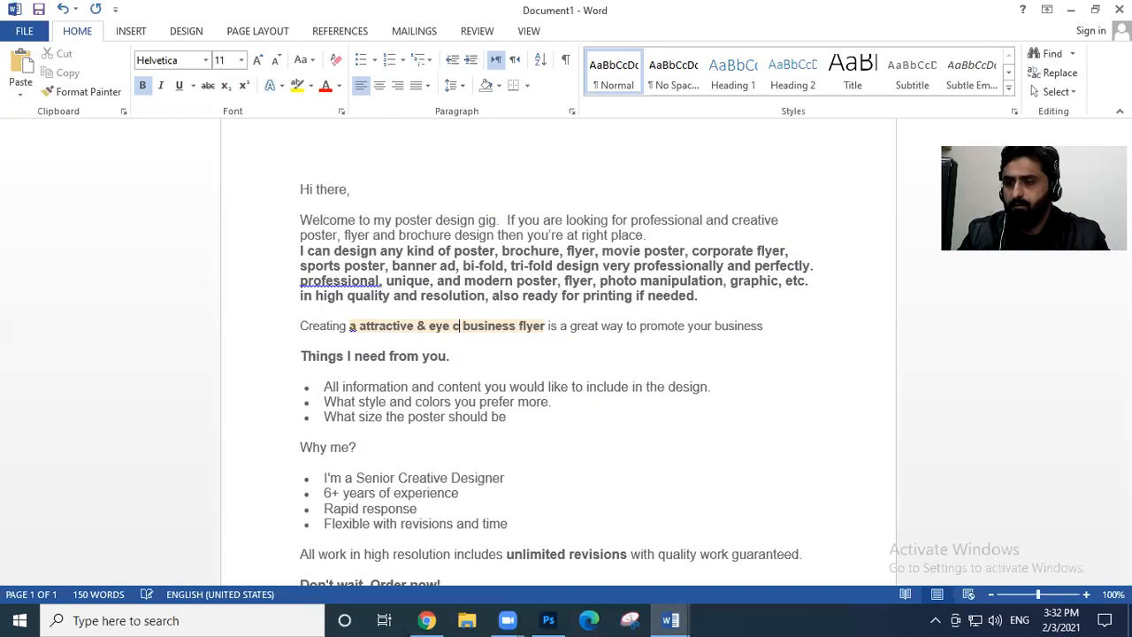
{"action": "type", "text": "atchy"}
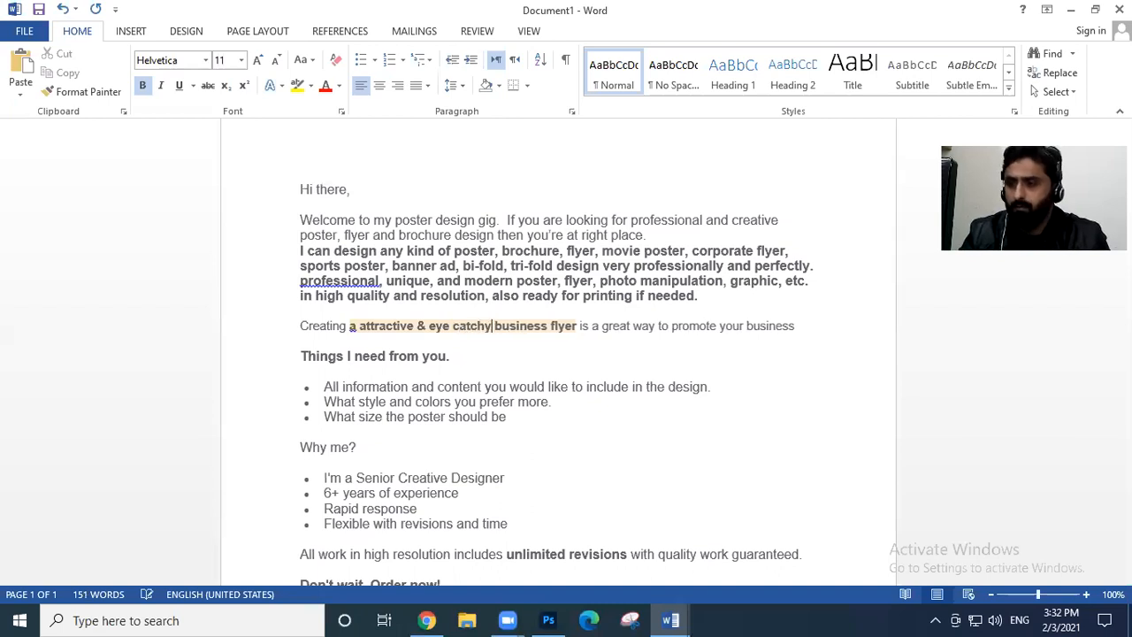
{"action": "key", "text": "BackSpace"}
Add the word "design" after "business flyer" in the same sentence
{"action": "key", "text": "Right"}
{"action": "key", "text": "Right"}
{"action": "key", "text": "Right"}
{"action": "key", "text": "Right"}
{"action": "key", "text": "Right"}
{"action": "key", "text": "Right"}
{"action": "key", "text": "Right"}
{"action": "key", "text": "Right"}
{"action": "key", "text": "Right"}
{"action": "key", "text": "Right"}
{"action": "key", "text": "Right"}
{"action": "key", "text": "Right"}
{"action": "key", "text": "Right"}
{"action": "key", "text": "Right"}
{"action": "key", "text": "Right"}
{"action": "key", "text": "Right"}
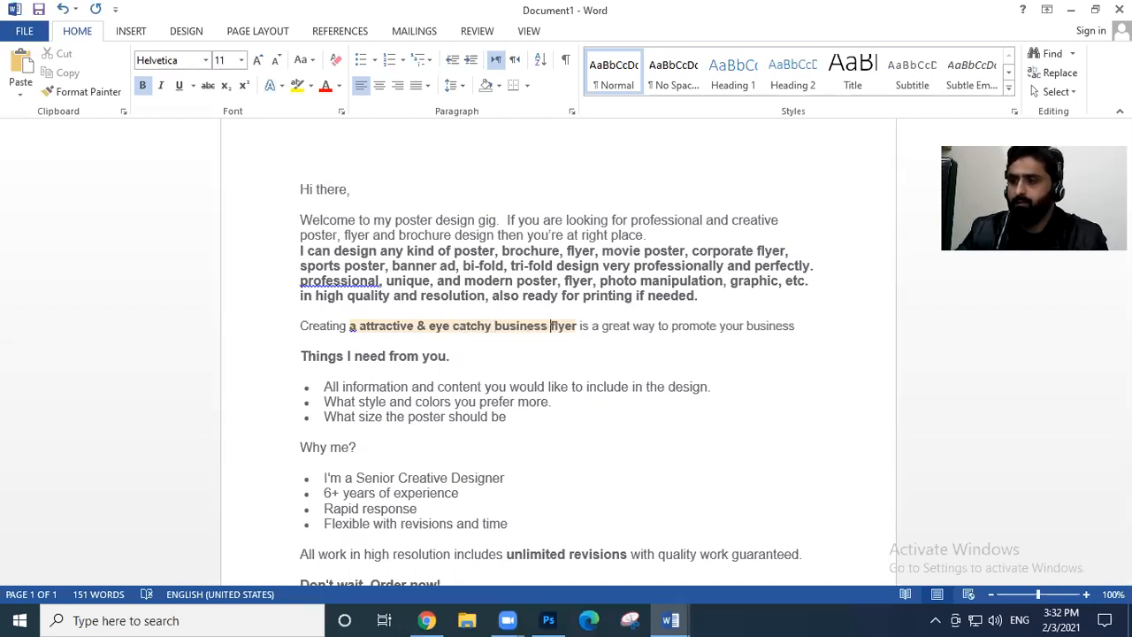
{"action": "type", "text": "design"}
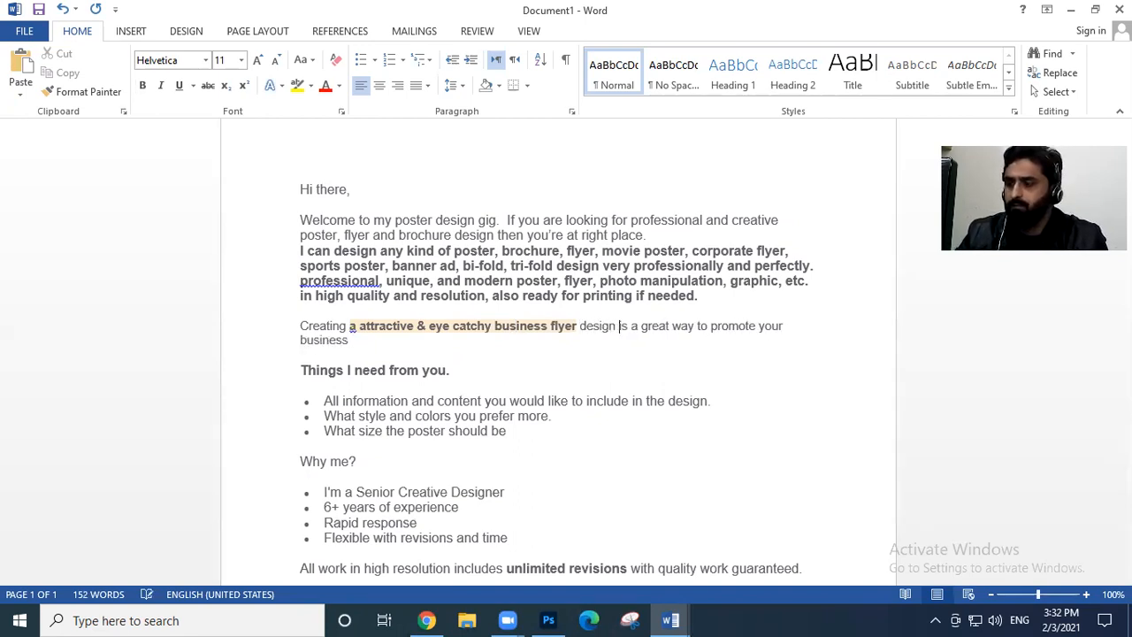
Insert "very important to promote your business and" after "design is", before "a great way"
{"action": "key", "text": "Right"}
{"action": "key", "text": "Right"}
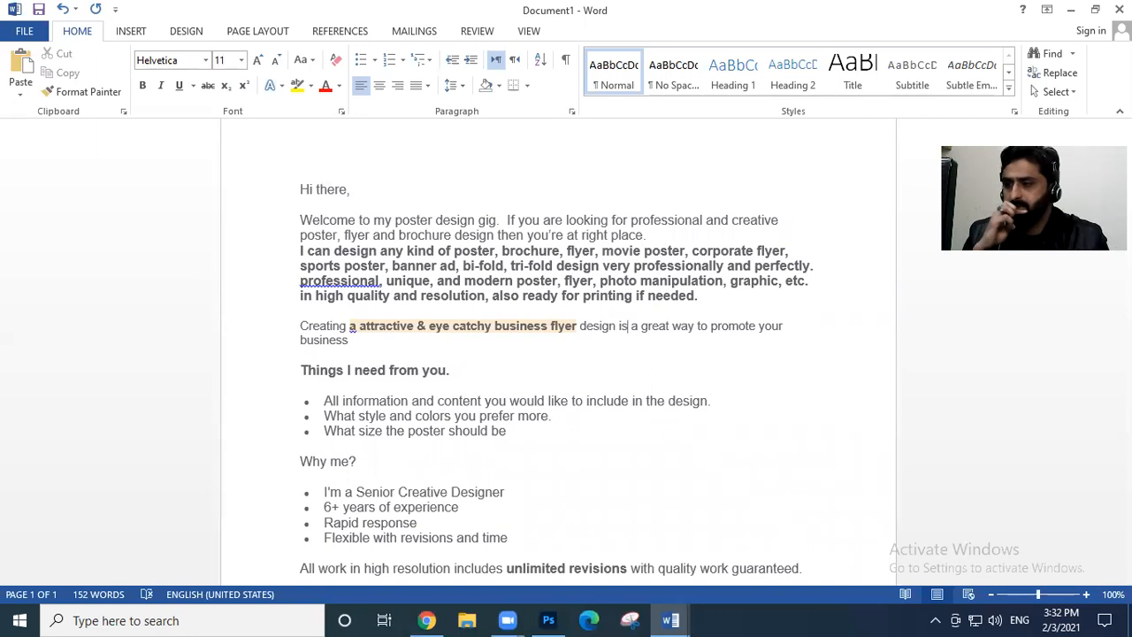
{"action": "type", "text": "very impo "}
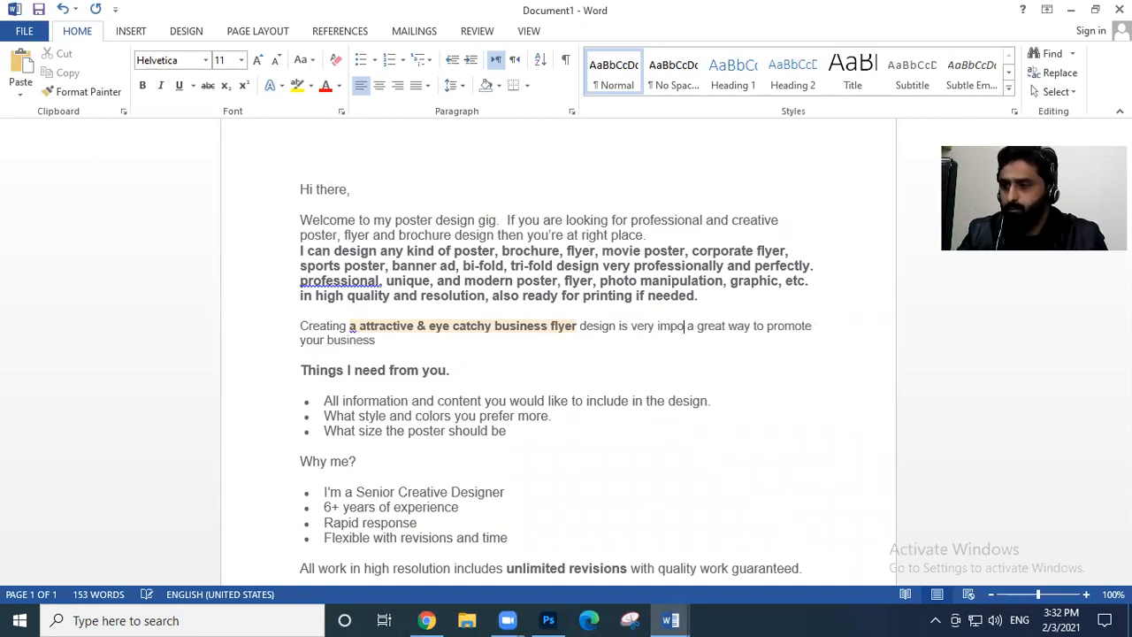
{"action": "type", "text": "rtant to promi"}
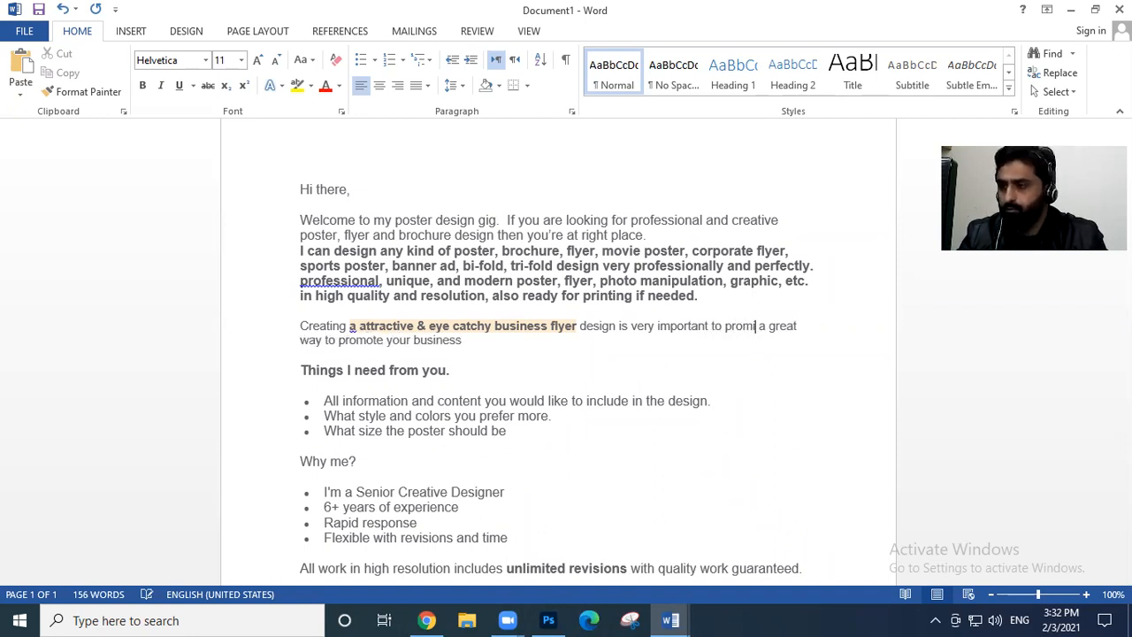
{"action": "key", "text": "BackSpace"}
{"action": "type", "text": "ote "}
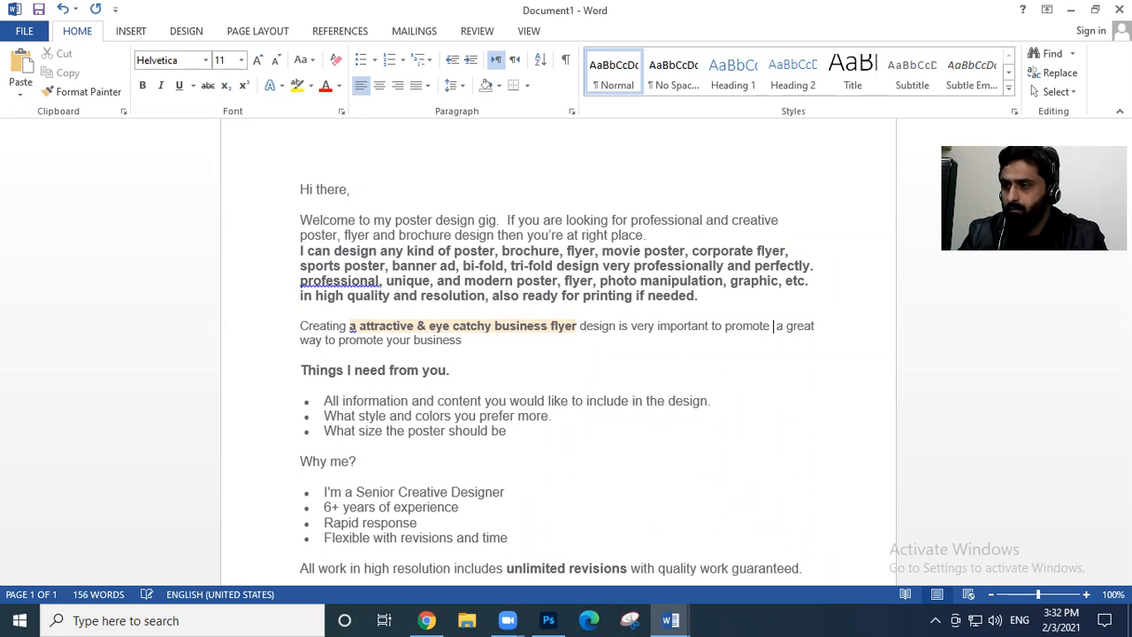
{"action": "type", "text": "your"}
{"action": "type", "text": " busin"}
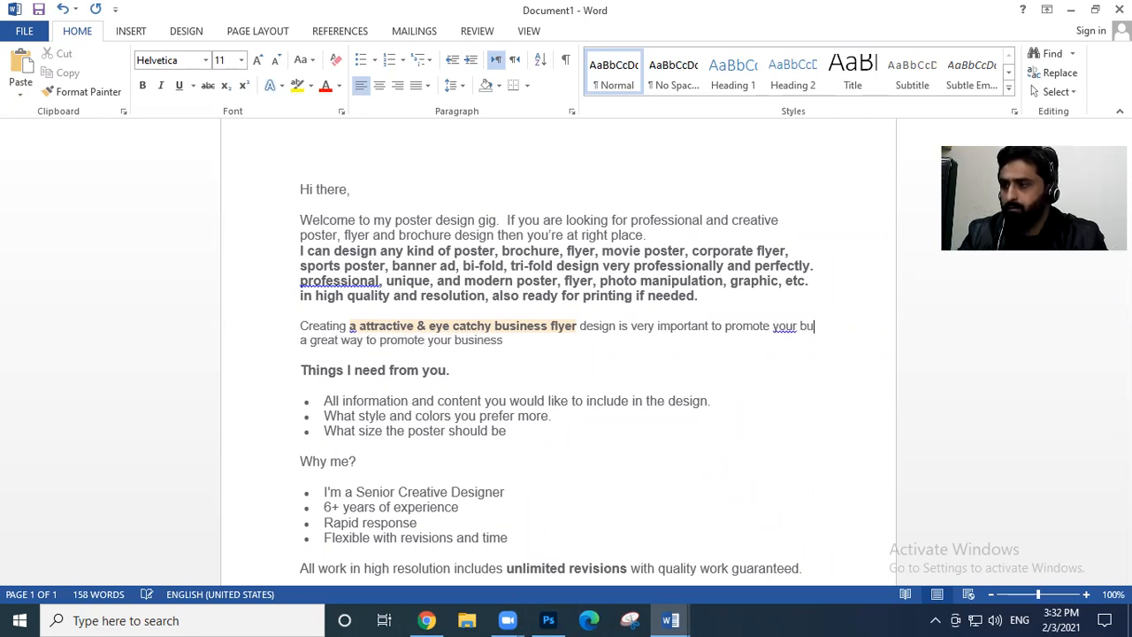
{"action": "type", "text": "es"}
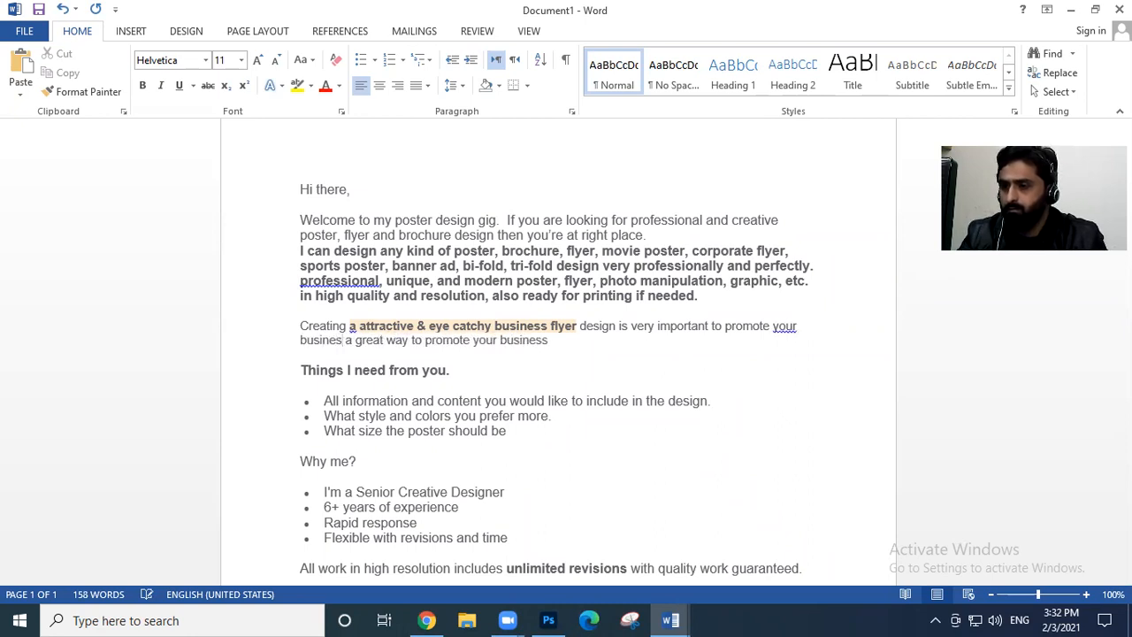
{"action": "type", "text": "s and"}
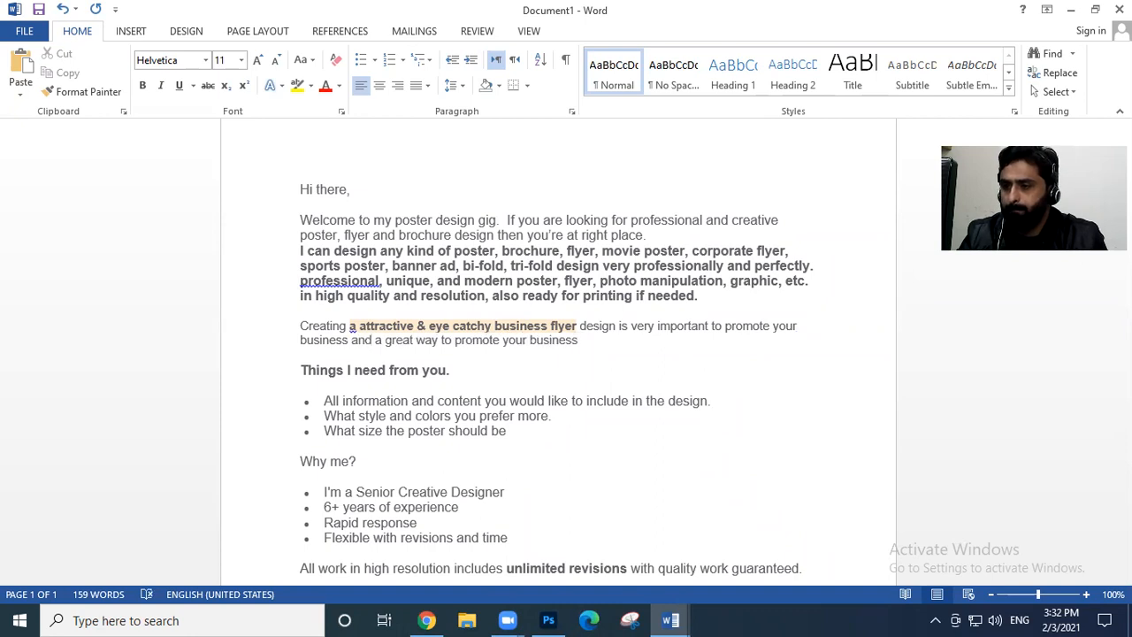
{"action": "key", "text": "BackSpace"}
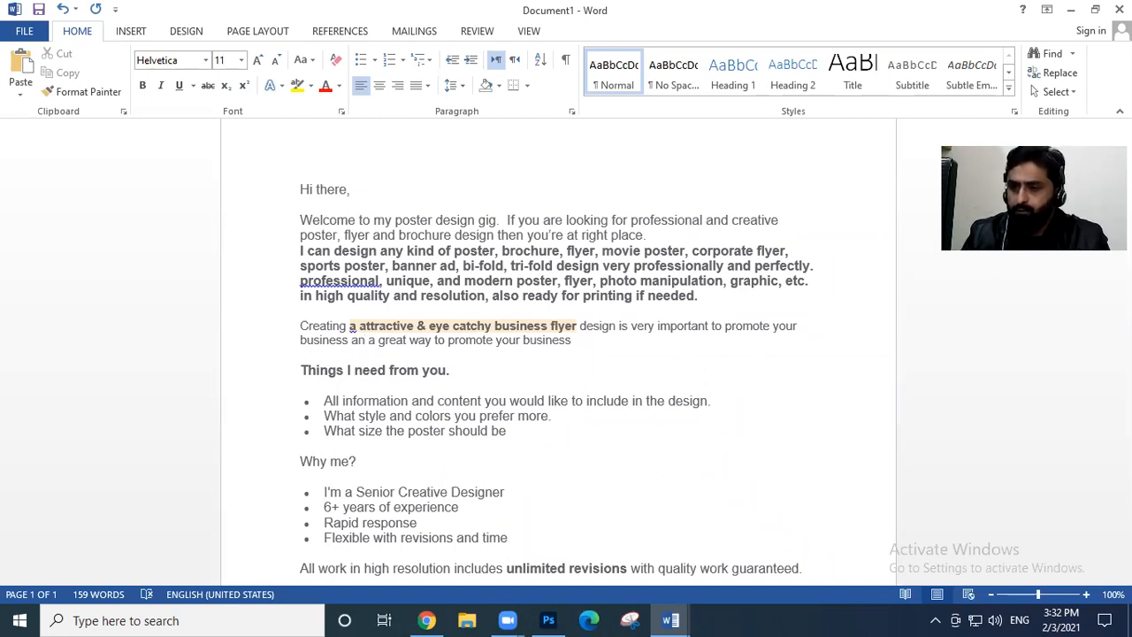
{"action": "type", "text": "d"}
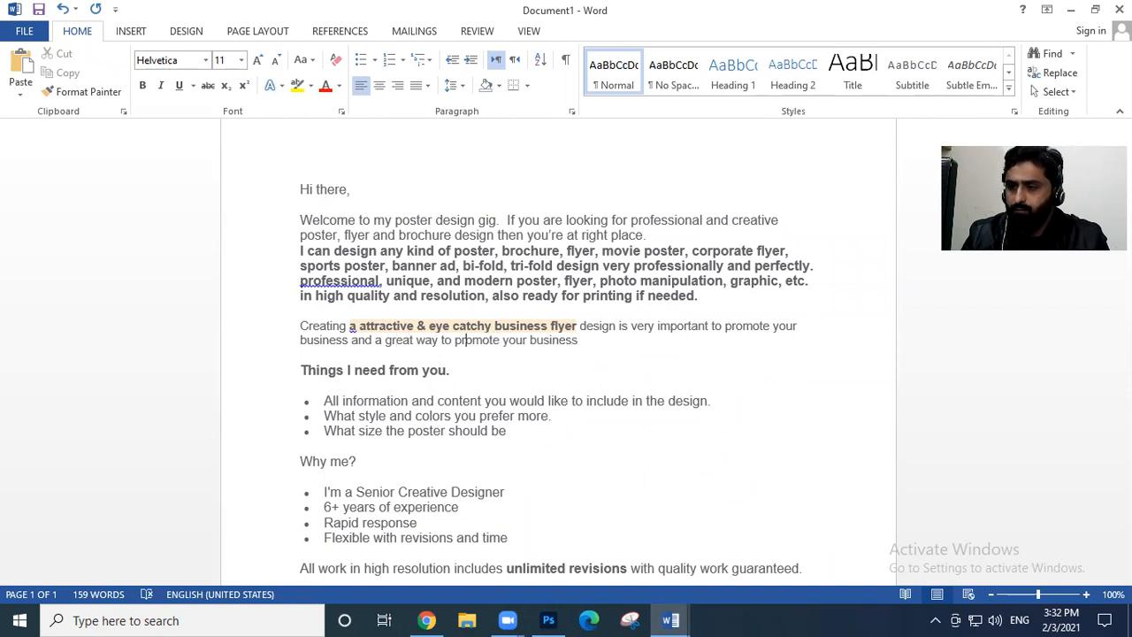
Replace the closing words "promote your business" with "get the audience." after "a great way to"
{"action": "left_click_drag", "start_coordinate": [456, 340], "coordinate": [584, 354]}
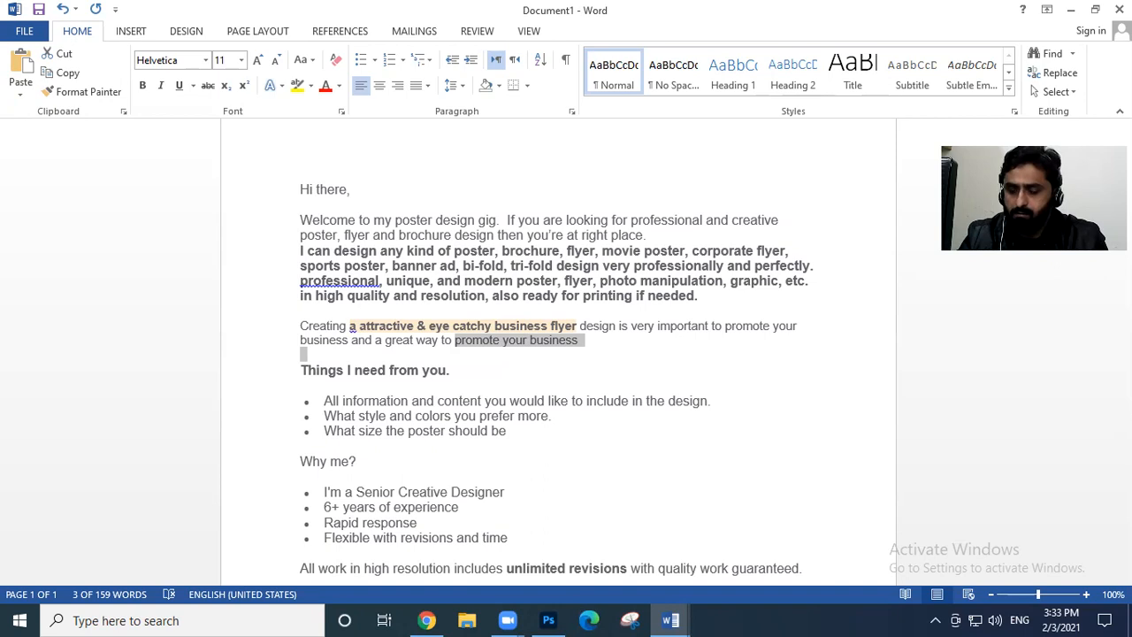
{"action": "type", "text": "get the aui"}
{"action": "key", "text": "BackSpace"}
{"action": "type", "text": "dience"}
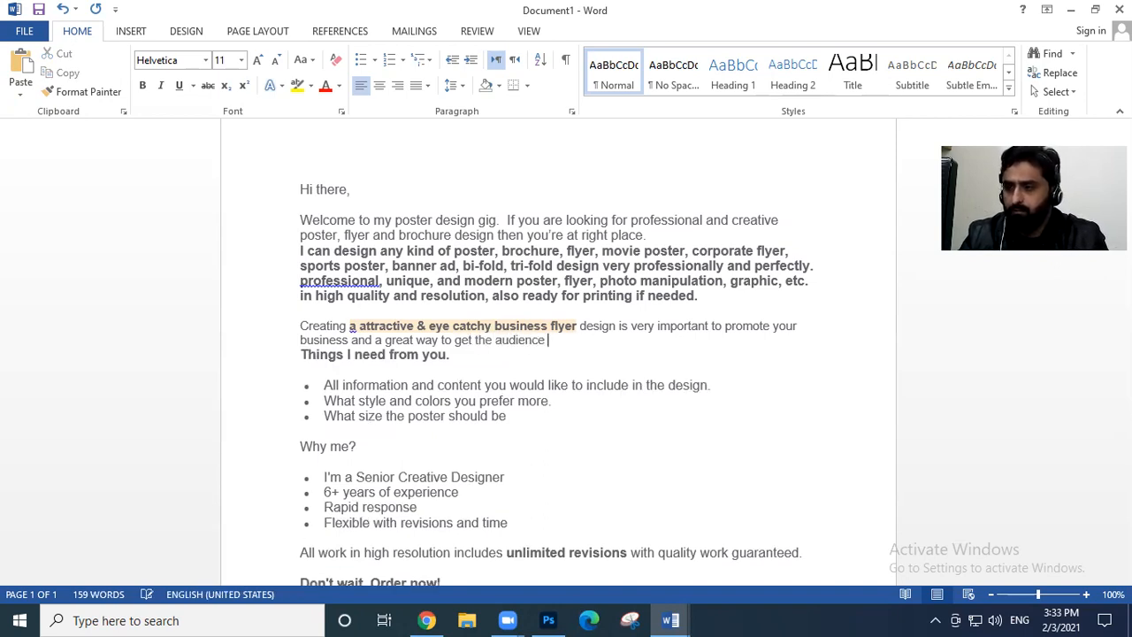
{"action": "type", "text": "."}
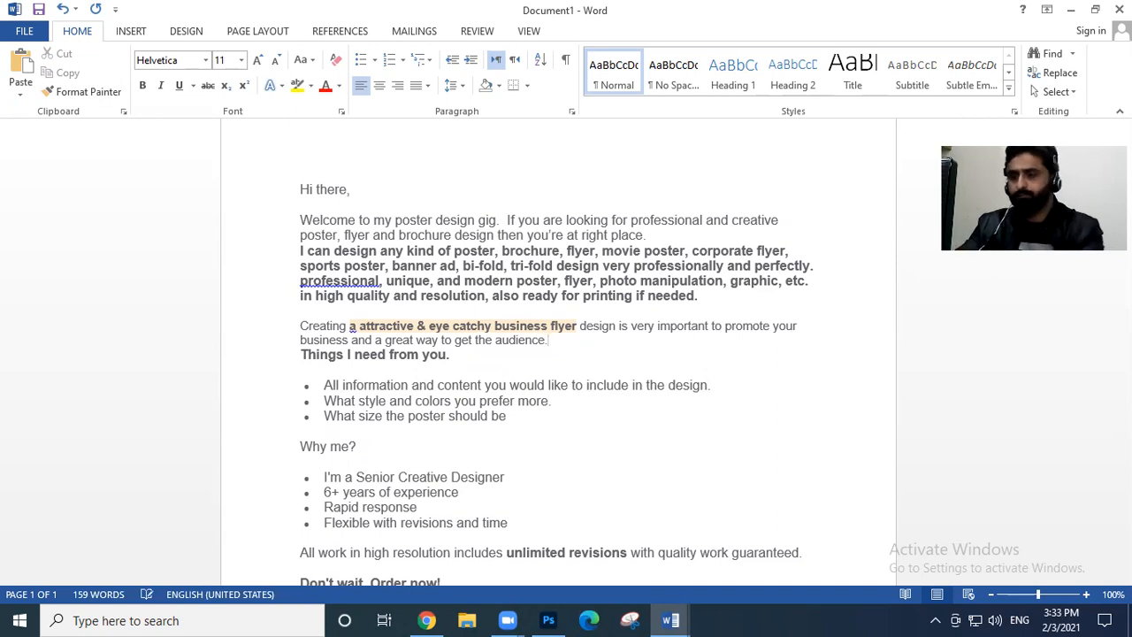
Move the business flyer sentence to follow "then you're at right place." and remove the blank line after it
{"action": "left_click_drag", "start_coordinate": [301, 326], "coordinate": [558, 341]}
{"action": "key", "text": "ctrl+c"}
{"action": "key", "text": "BackSpace"}
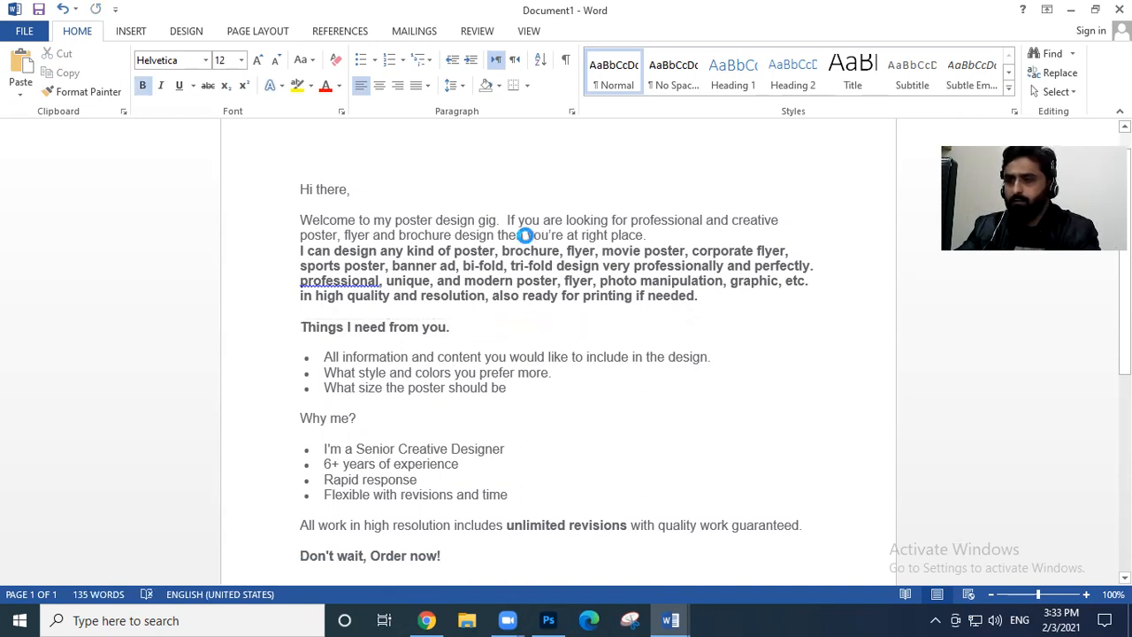
{"action": "left_click", "coordinate": [660, 238]}
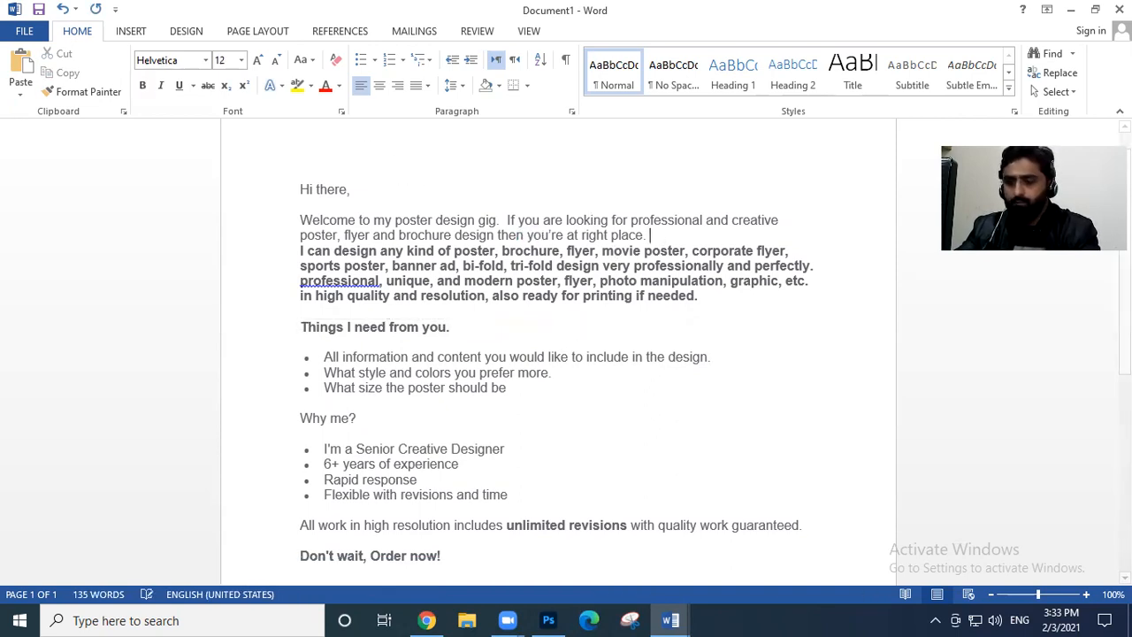
{"action": "key", "text": "ctrl+v"}
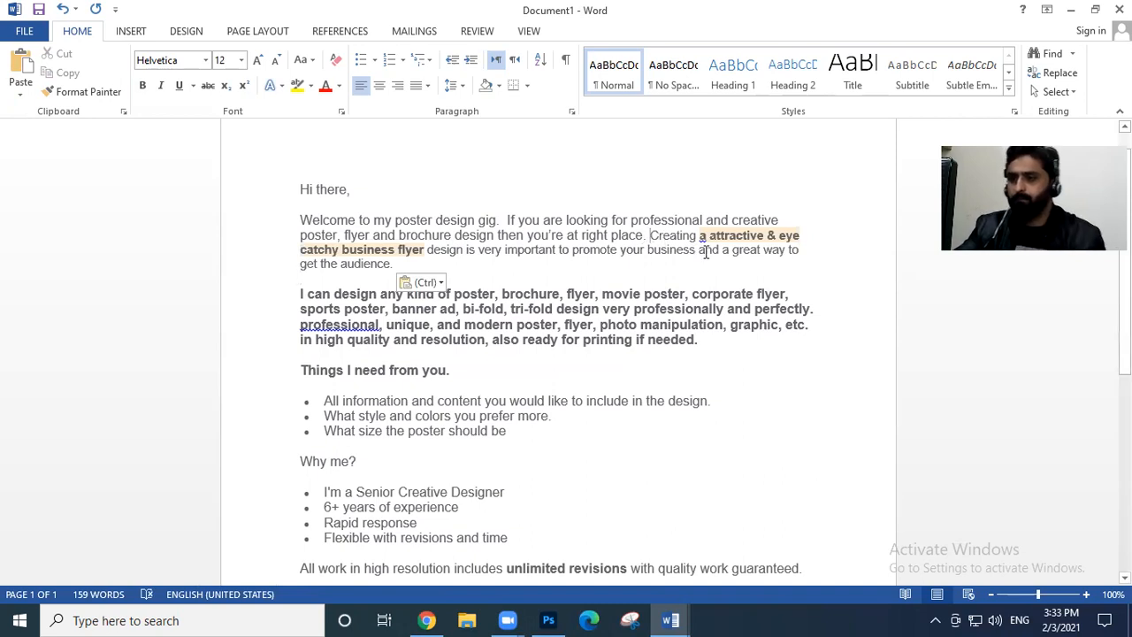
{"action": "left_click", "coordinate": [368, 280]}
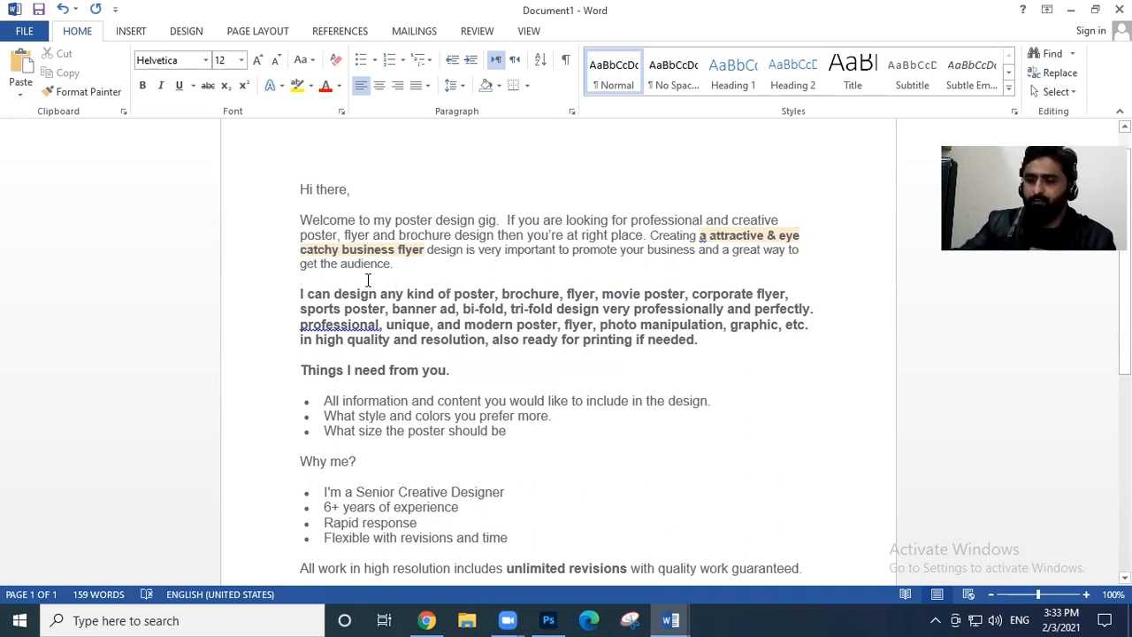
{"action": "key", "text": "BackSpace"}
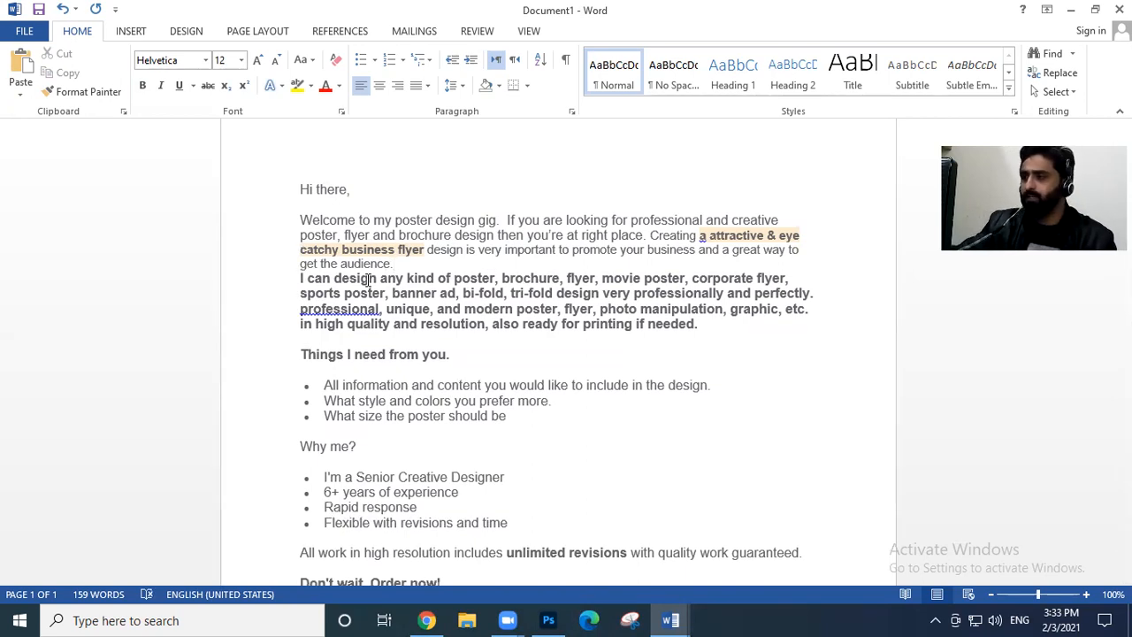
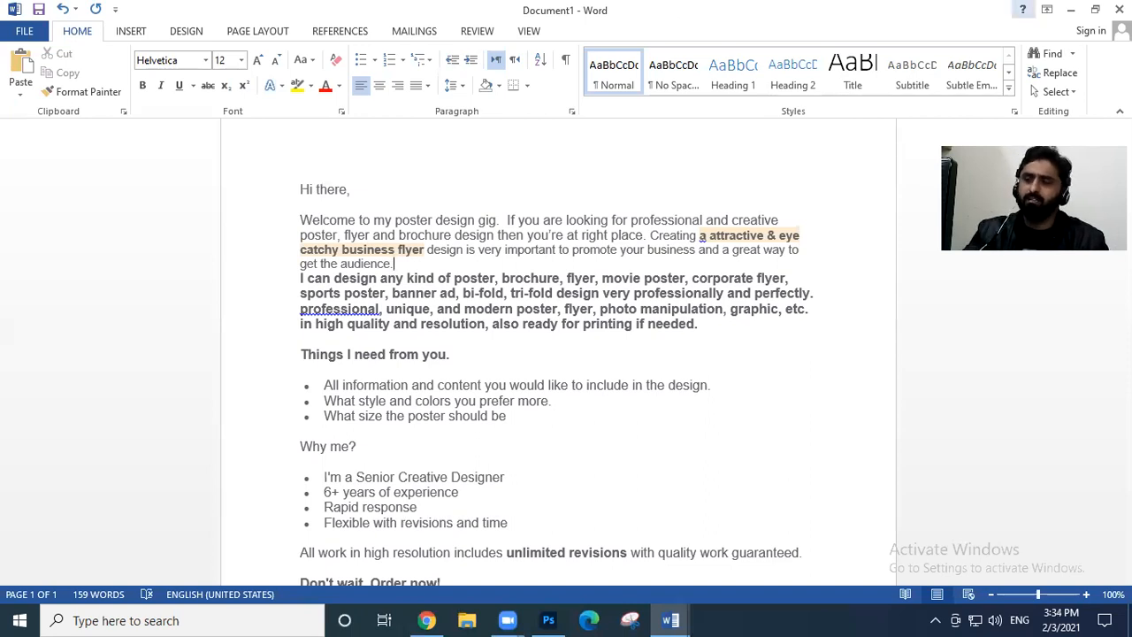
Correct "a" to "an" before "attractive" and join the audience sentence to "I can design" with "so," instead of a full stop
{"action": "right_click", "coordinate": [703, 236]}
{"action": "left_click", "coordinate": [735, 251]}
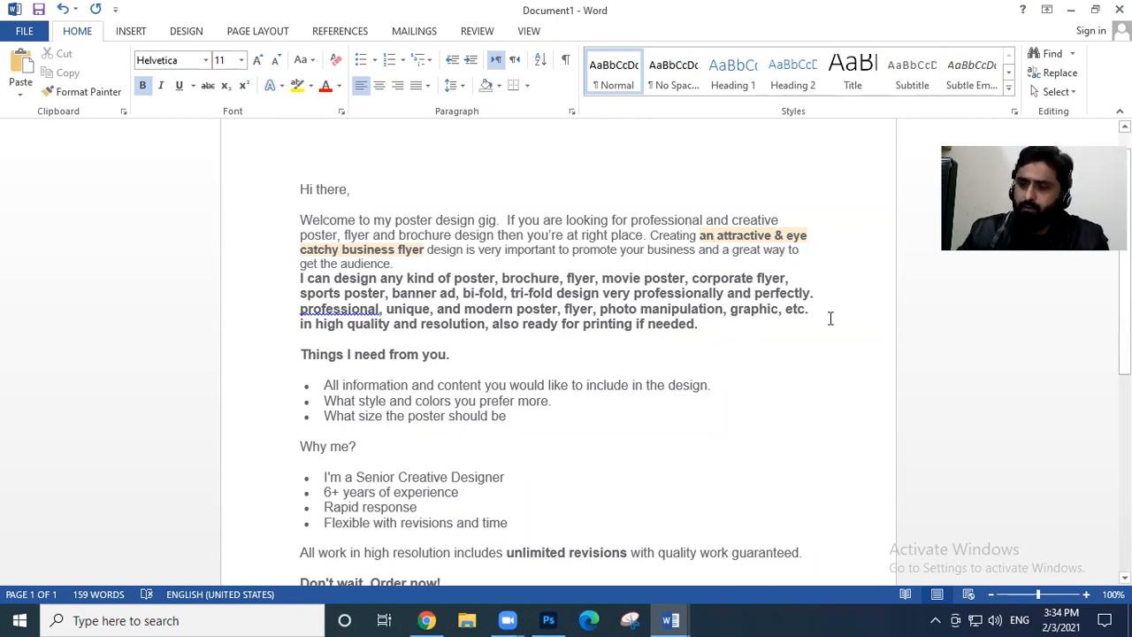
{"action": "left_click", "coordinate": [427, 265]}
{"action": "key", "text": "Right"}
{"action": "key", "text": "Right"}
{"action": "key", "text": "Right"}
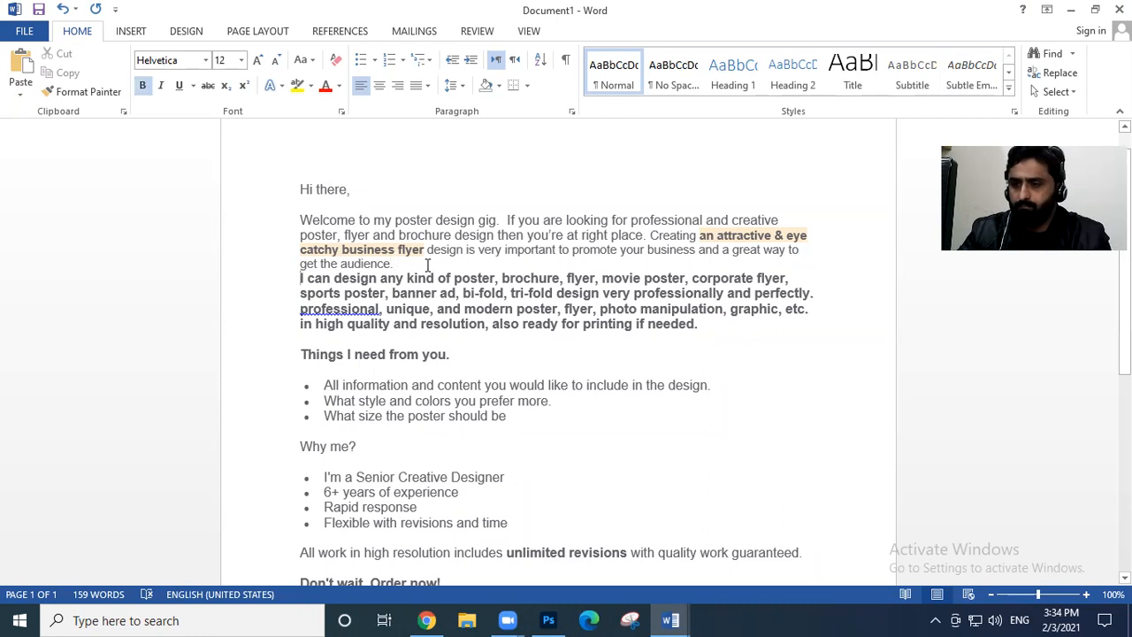
{"action": "key", "text": "BackSpace"}
{"action": "key", "text": "BackSpace"}
{"action": "type", "text": "so"}
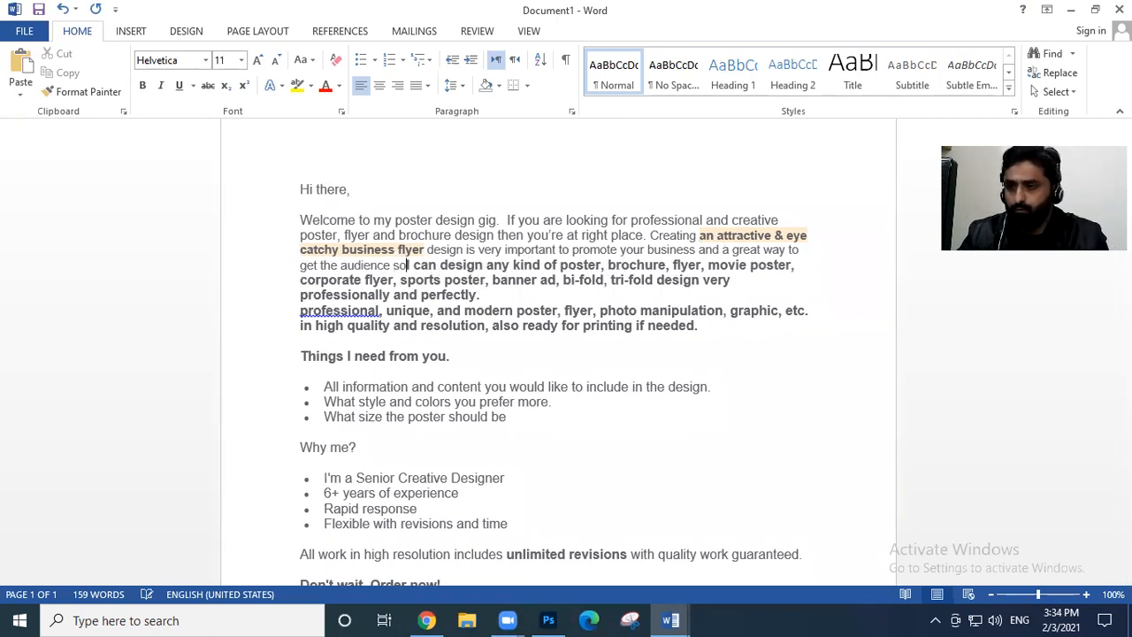
{"action": "type", "text": ","}
Make the linking word "so," bold to match the sentence that follows it
{"action": "key", "text": "Left"}
{"action": "key", "text": "Left"}
{"action": "key", "text": "Left"}
{"action": "key", "text": "Left"}
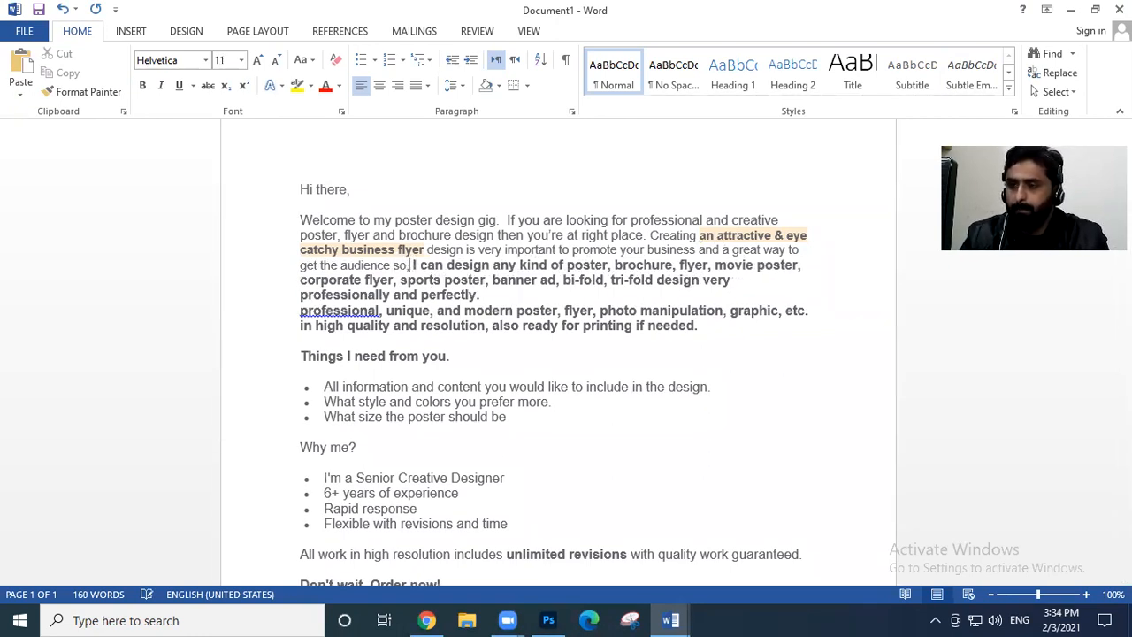
{"action": "key", "text": "shift+Right"}
{"action": "key", "text": "shift+Right"}
{"action": "key", "text": "shift+Right"}
{"action": "key", "text": "ctrl+b"}
{"action": "left_click", "coordinate": [426, 265]}
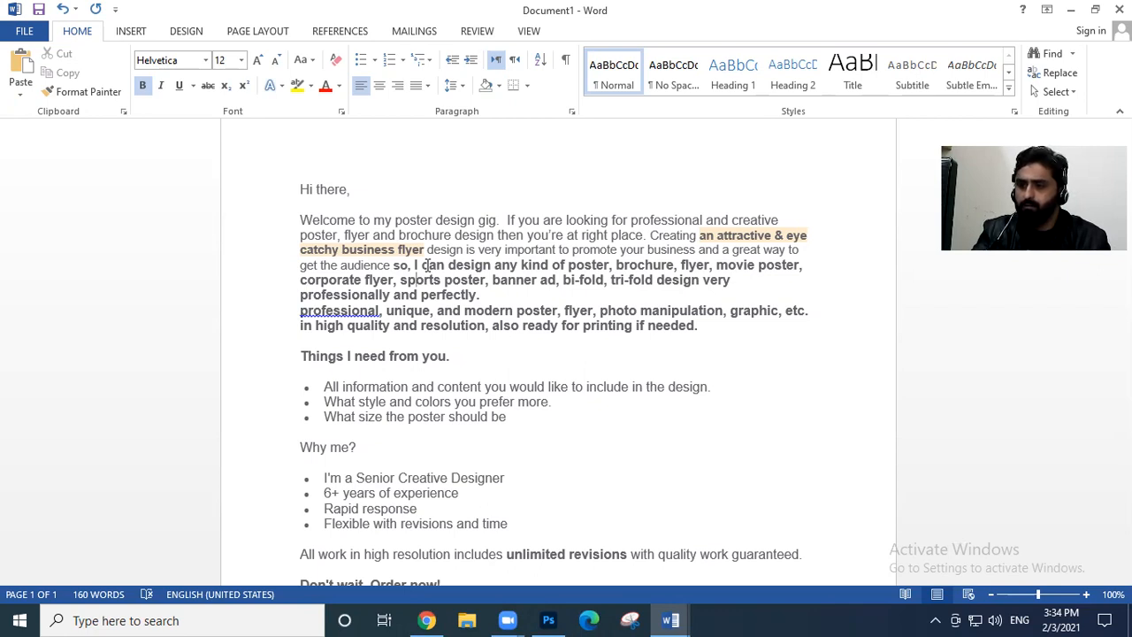
Delete the sentence from "professional, unique, and modern poster" to "also ready for printing if needed." below the opening paragraph
{"action": "key", "text": "Right"}
{"action": "key", "text": "Right"}
{"action": "key", "text": "Right"}
{"action": "key", "text": "Right"}
{"action": "key", "text": "Right"}
{"action": "key", "text": "Right"}
{"action": "key", "text": "Right"}
{"action": "key", "text": "Right"}
{"action": "key", "text": "Right"}
{"action": "key", "text": "Down"}
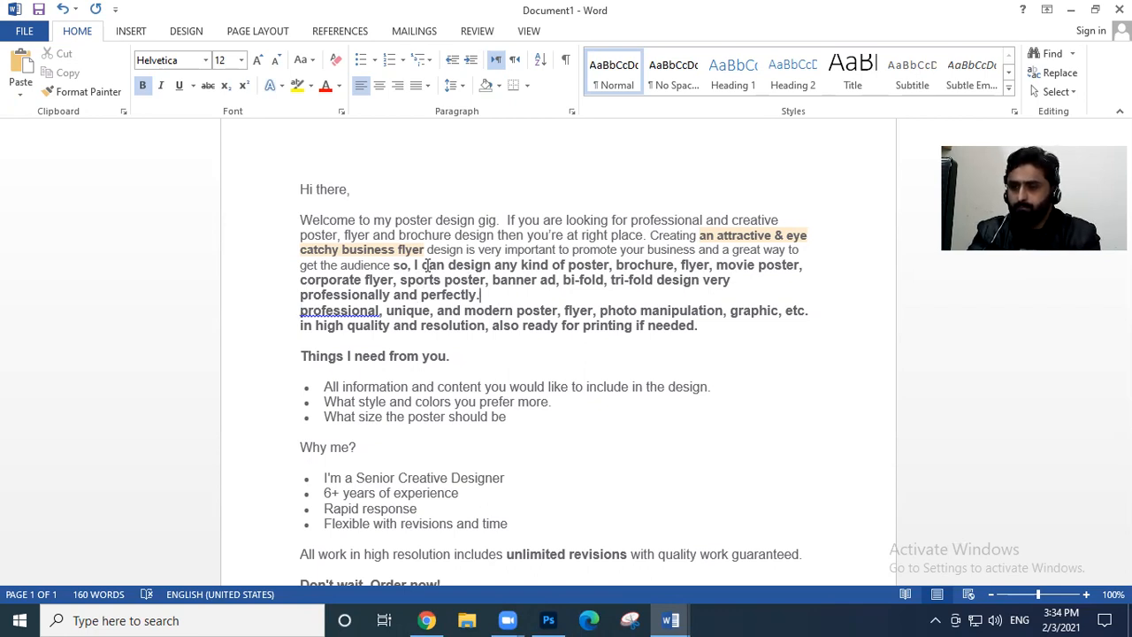
{"action": "key", "text": "shift+Down"}
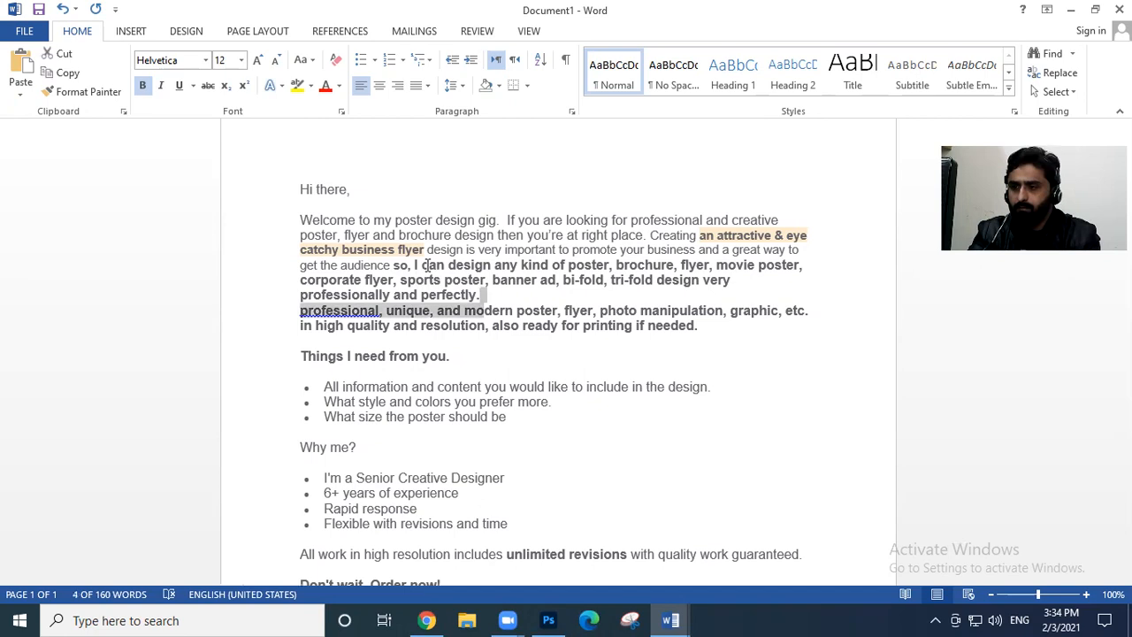
{"action": "key", "text": "shift+Down"}
{"action": "key", "text": "shift+Right"}
{"action": "key", "text": "shift+Right"}
{"action": "key", "text": "shift+Right"}
{"action": "key", "text": "shift+Right"}
{"action": "key", "text": "shift+Right"}
{"action": "key", "text": "shift+Right"}
{"action": "key", "text": "shift+Right"}
{"action": "key", "text": "shift+Right"}
{"action": "key", "text": "shift+Right"}
{"action": "key", "text": "shift+Right"}
{"action": "key", "text": "shift+Right"}
{"action": "key", "text": "shift+Right"}
{"action": "key", "text": "shift+Right"}
{"action": "key", "text": "shift+Right"}
{"action": "key", "text": "shift+Right"}
{"action": "key", "text": "shift+Right"}
{"action": "key", "text": "shift+Right"}
{"action": "key", "text": "shift+Right"}
{"action": "key", "text": "shift+Right"}
{"action": "key", "text": "shift+Right"}
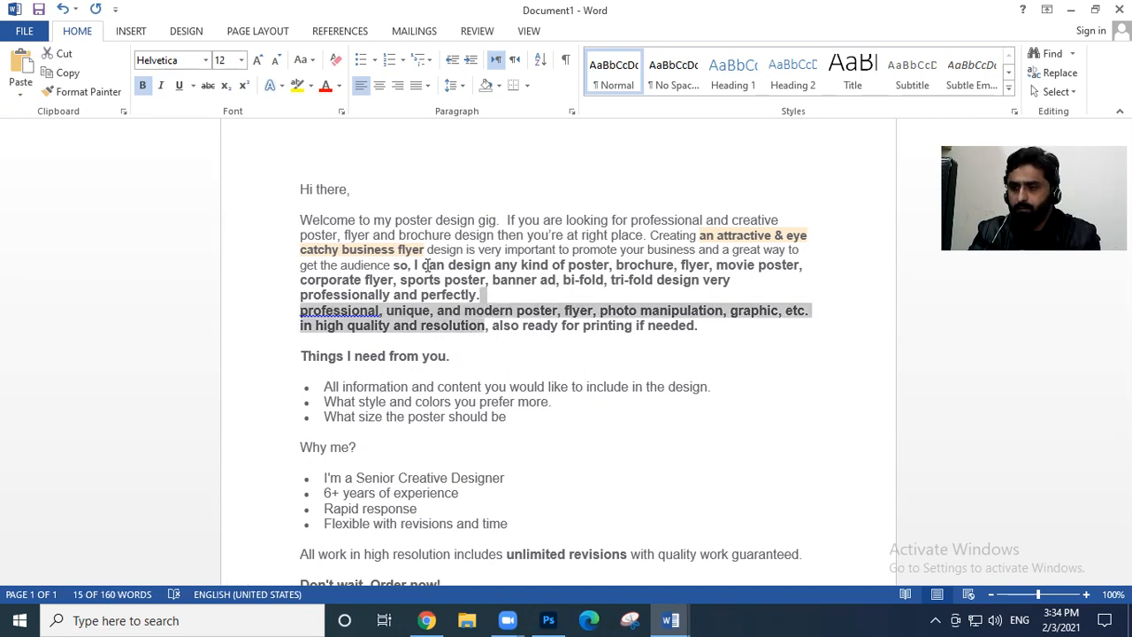
{"action": "key", "text": "shift+Right"}
{"action": "key", "text": "shift+Right"}
{"action": "key", "text": "shift+Right"}
{"action": "key", "text": "shift+Right"}
{"action": "key", "text": "shift+Right"}
{"action": "key", "text": "shift+Right"}
{"action": "key", "text": "shift+Right"}
{"action": "key", "text": "shift+Right"}
{"action": "key", "text": "shift+Right"}
{"action": "key", "text": "shift+Right"}
{"action": "key", "text": "shift+Right"}
{"action": "key", "text": "shift+Right"}
{"action": "key", "text": "shift+Right"}
{"action": "key", "text": "shift+Right"}
{"action": "key", "text": "shift+Right"}
{"action": "key", "text": "shift+Right"}
{"action": "key", "text": "shift+Right"}
{"action": "key", "text": "shift+Right"}
{"action": "key", "text": "shift+Right"}
{"action": "key", "text": "shift+Left"}
{"action": "key", "text": "shift+Left"}
{"action": "key", "text": "shift+Left"}
{"action": "key", "text": "shift+Left"}
{"action": "key", "text": "shift+Left"}
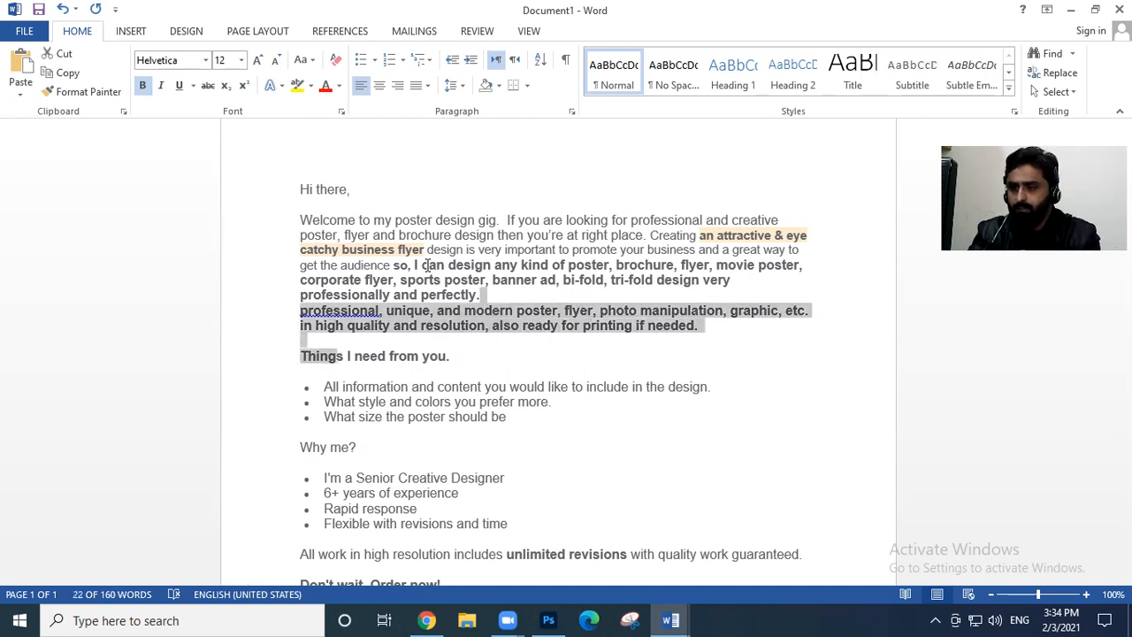
{"action": "key", "text": "shift+Left"}
{"action": "key", "text": "shift+Left"}
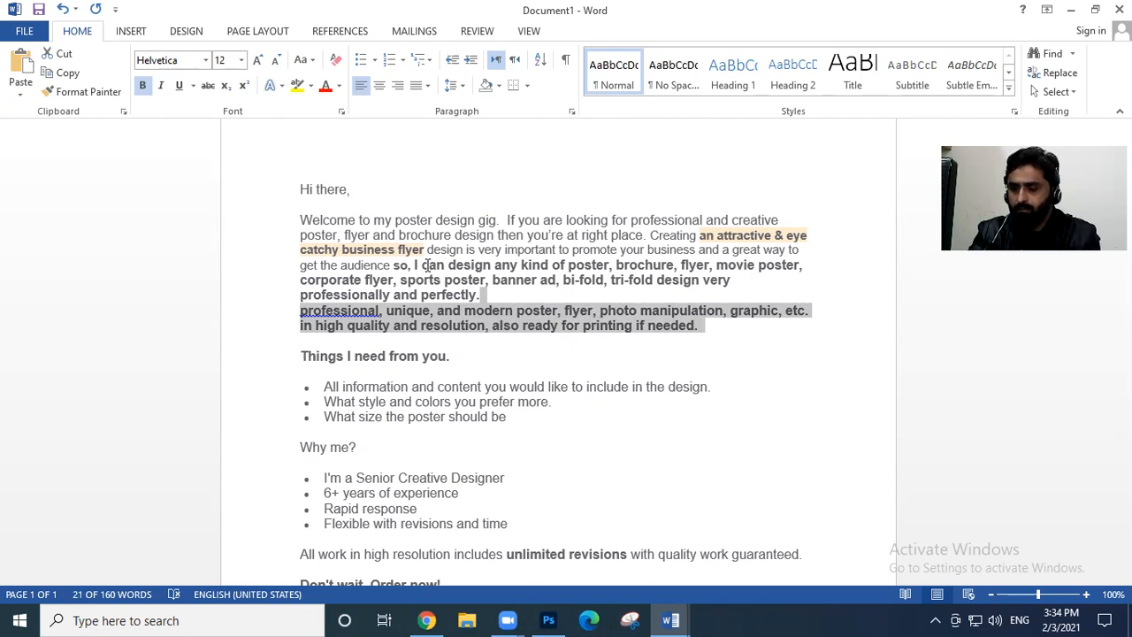
{"action": "key", "text": "Delete"}
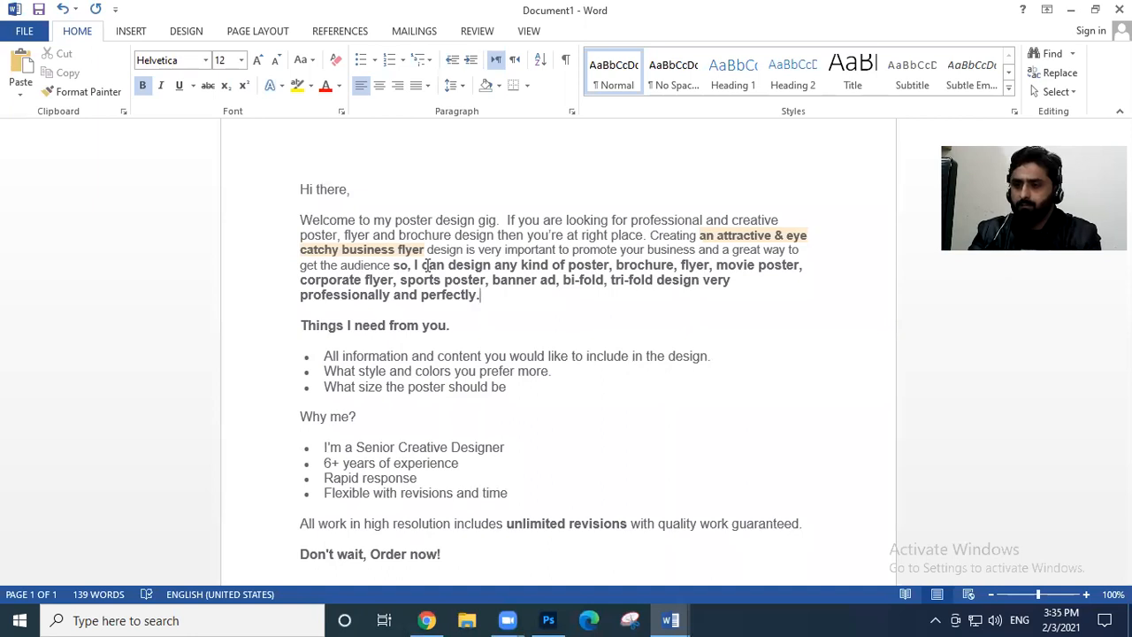
Insert the word "modern" before "poster" in the phrase "I can design any kind of" in the opening paragraph
{"action": "key", "text": "Up"}
{"action": "key", "text": "Up"}
{"action": "key", "text": "Right"}
{"action": "key", "text": "Right"}
{"action": "key", "text": "Right"}
{"action": "key", "text": "Right"}
{"action": "key", "text": "Right"}
{"action": "key", "text": "Right"}
{"action": "key", "text": "Right"}
{"action": "key", "text": "Right"}
{"action": "key", "text": "Right"}
{"action": "key", "text": "Right"}
{"action": "key", "text": "Right"}
{"action": "key", "text": "Left"}
{"action": "key", "text": "Left"}
{"action": "key", "text": "Left"}
{"action": "key", "text": "Left"}
{"action": "key", "text": "Left"}
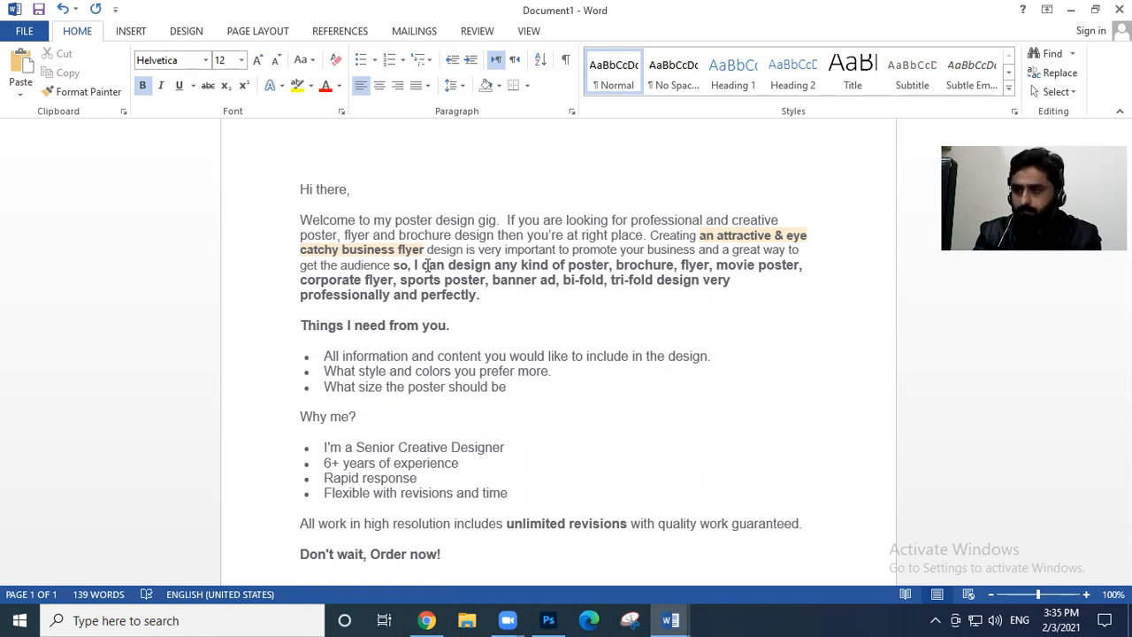
{"action": "type", "text": "modern"}
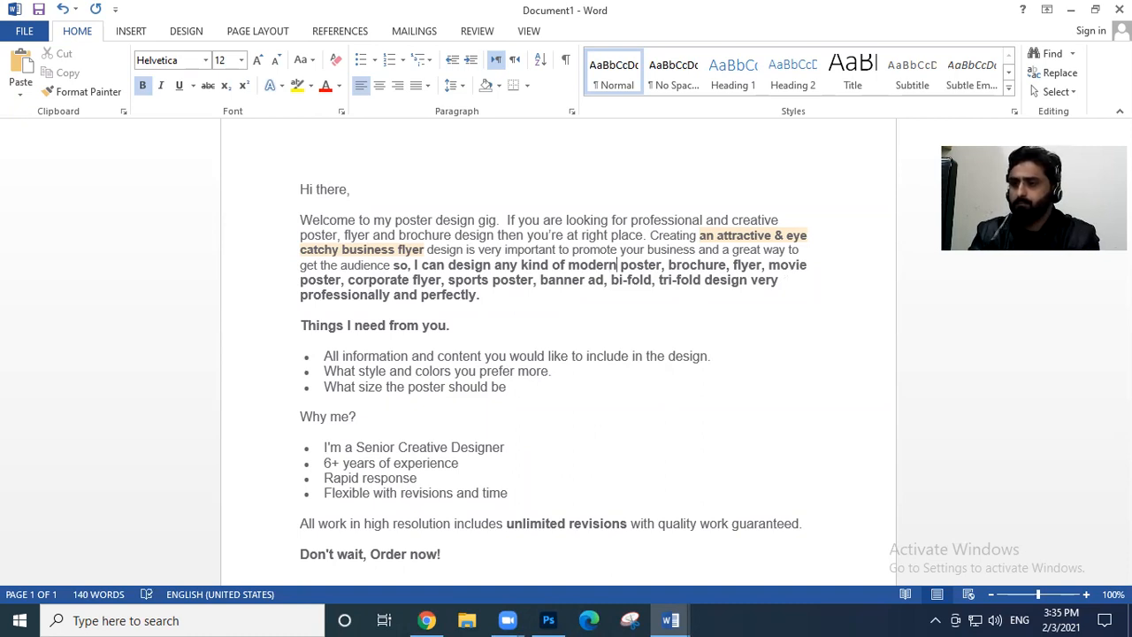
Save the document to the Desktop as "poster design gig discription"
{"action": "key", "text": "ctrl+s"}
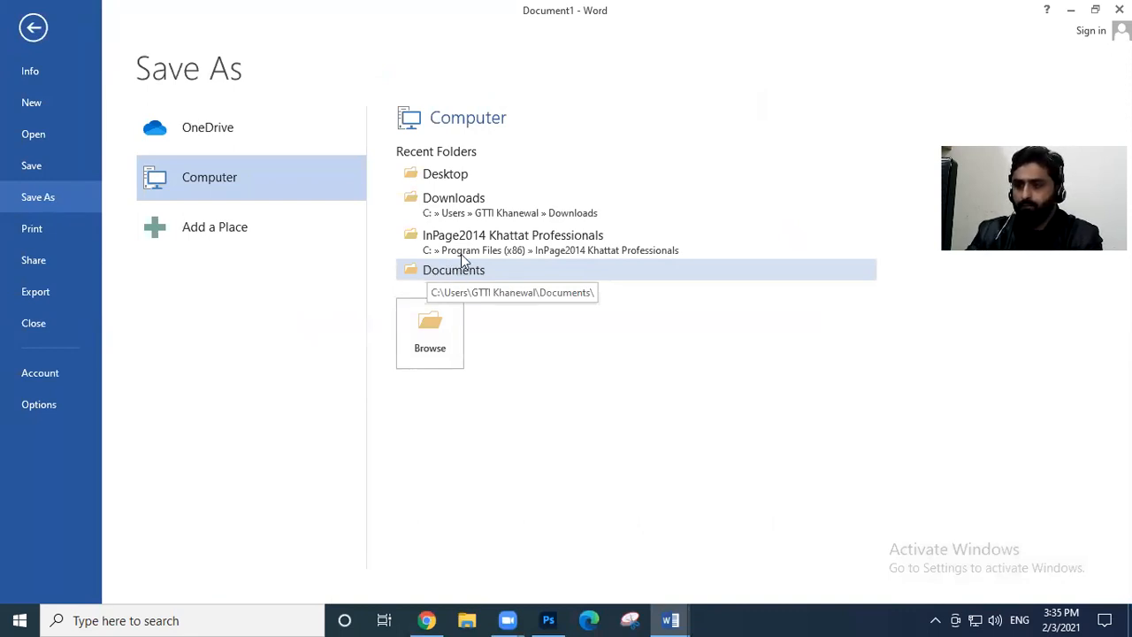
{"action": "left_click", "coordinate": [456, 174]}
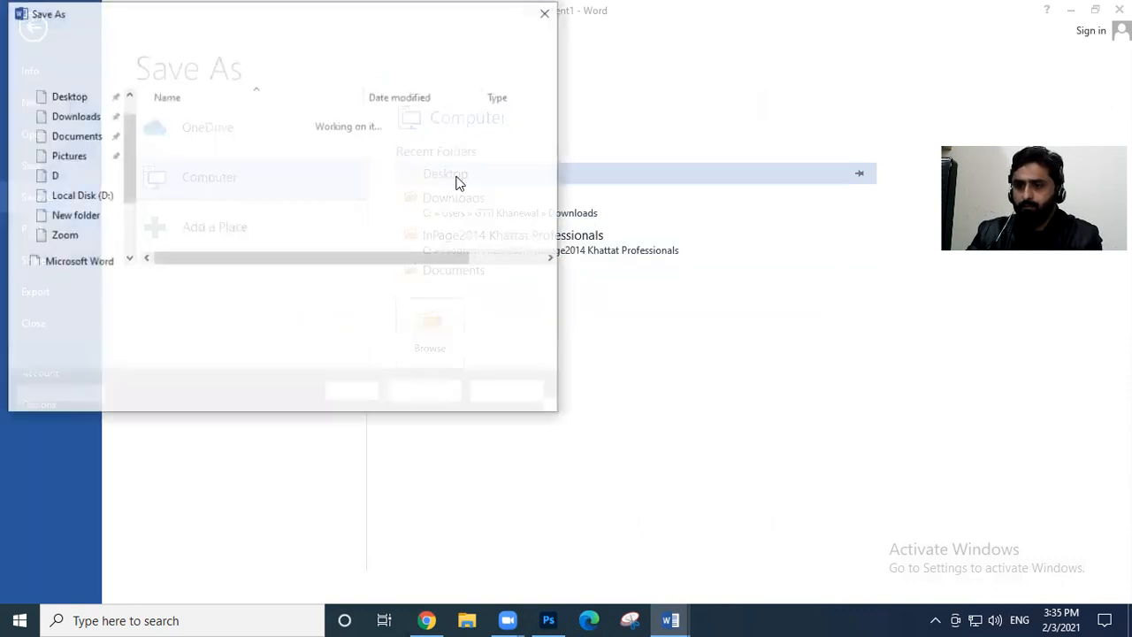
{"action": "type", "text": "poster"}
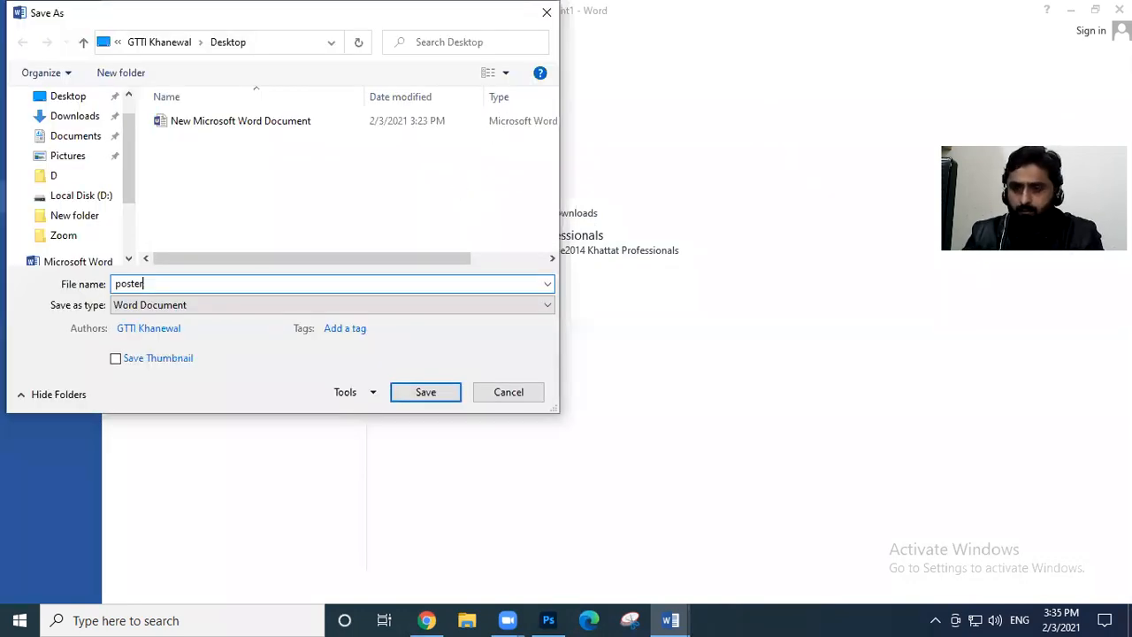
{"action": "type", "text": " design g"}
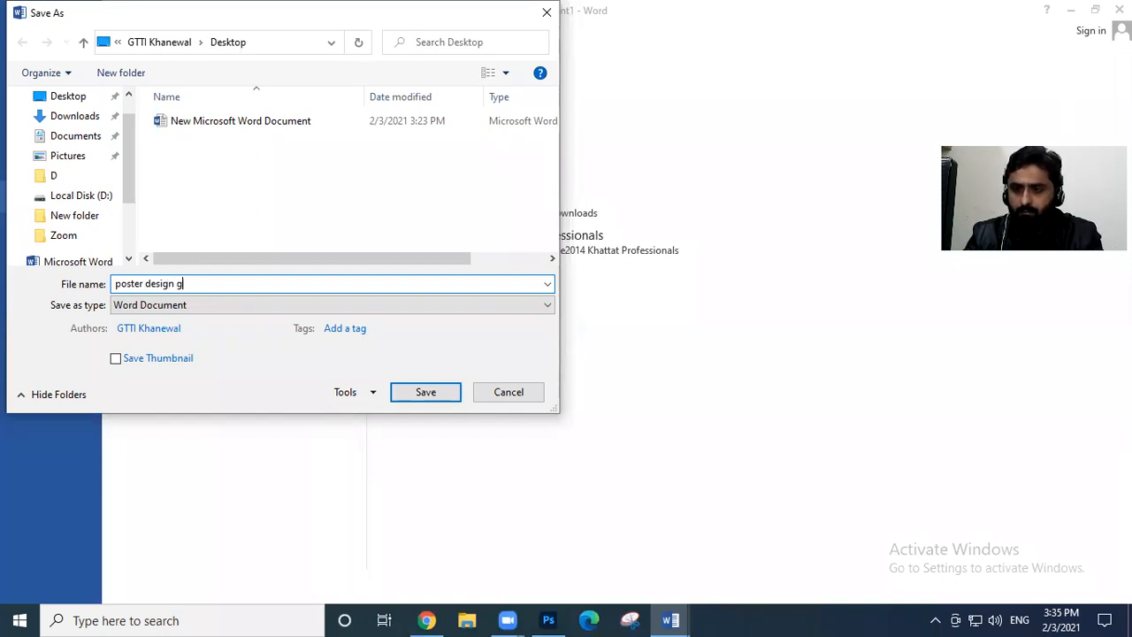
{"action": "type", "text": "ig discr"}
{"action": "key", "text": "BackSpace"}
{"action": "type", "text": "ription"}
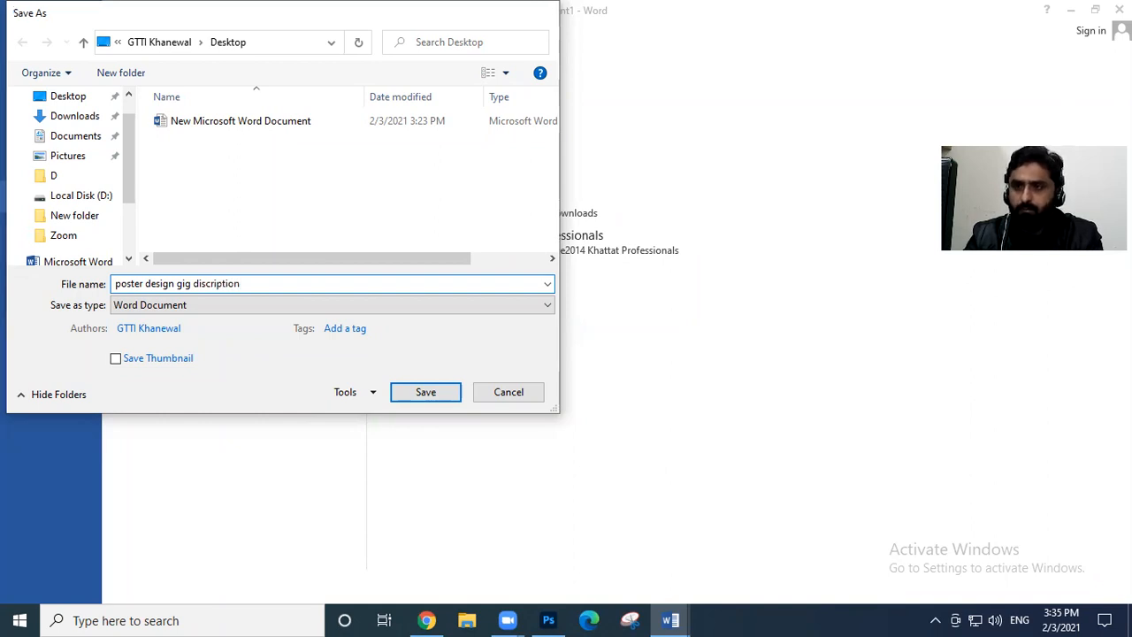
{"action": "key", "text": "Return"}
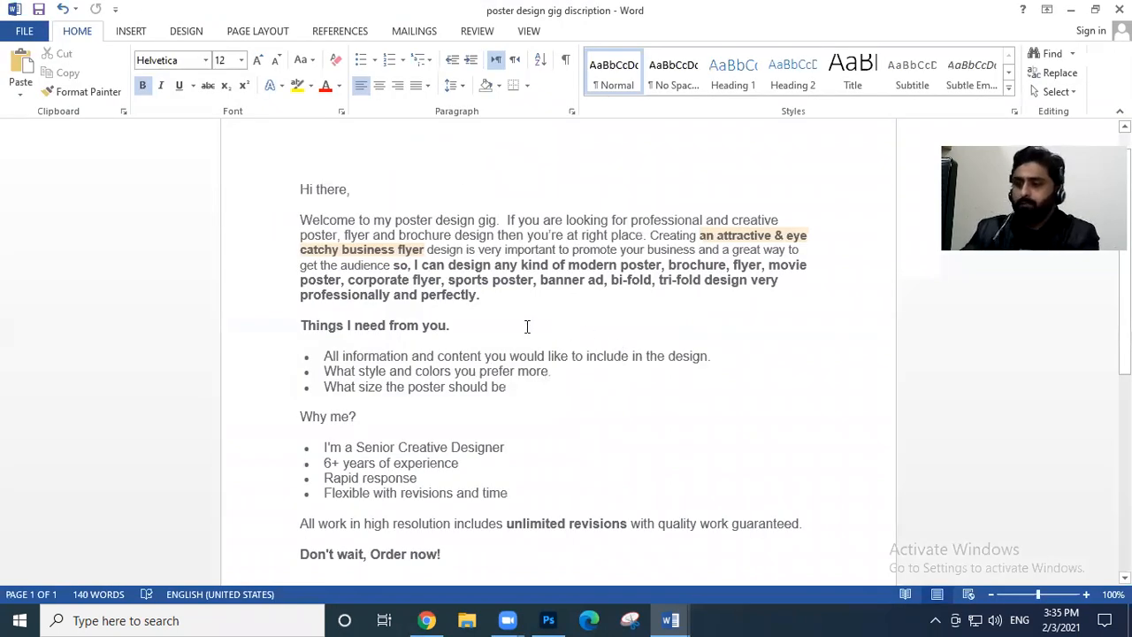
Replace the heading "Things I need from you." with "What will I need to get start?"
{"action": "scroll", "coordinate": [419, 354], "scroll_direction": "down", "scroll_amount": 1}
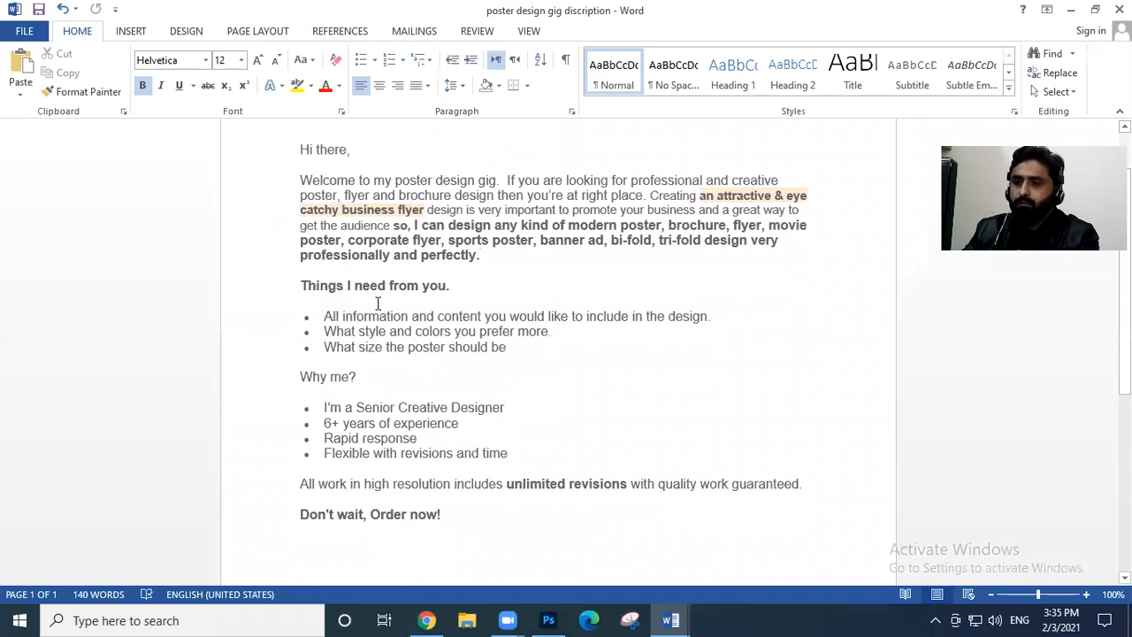
{"action": "left_click_drag", "start_coordinate": [299, 285], "coordinate": [501, 288]}
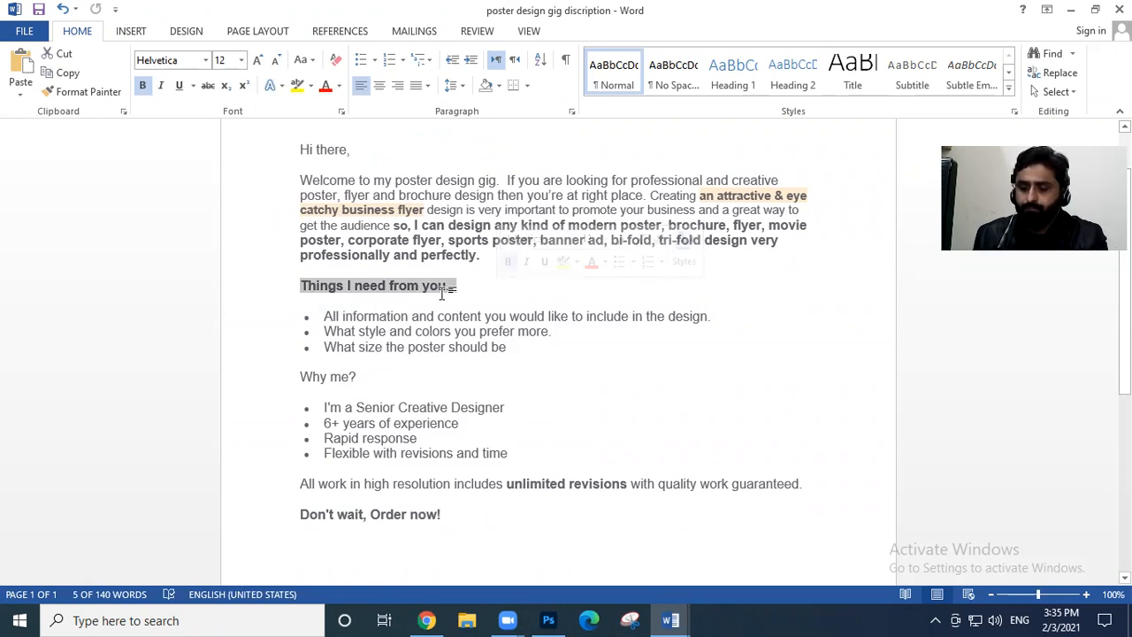
{"action": "type", "text": "What will"}
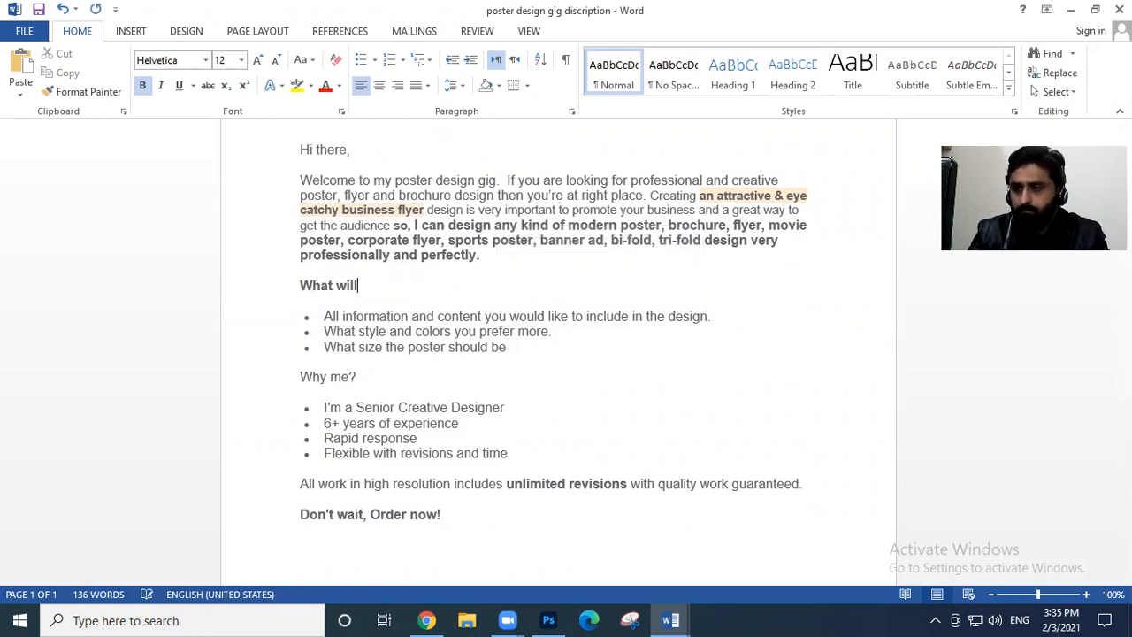
{"action": "type", "text": " i need "}
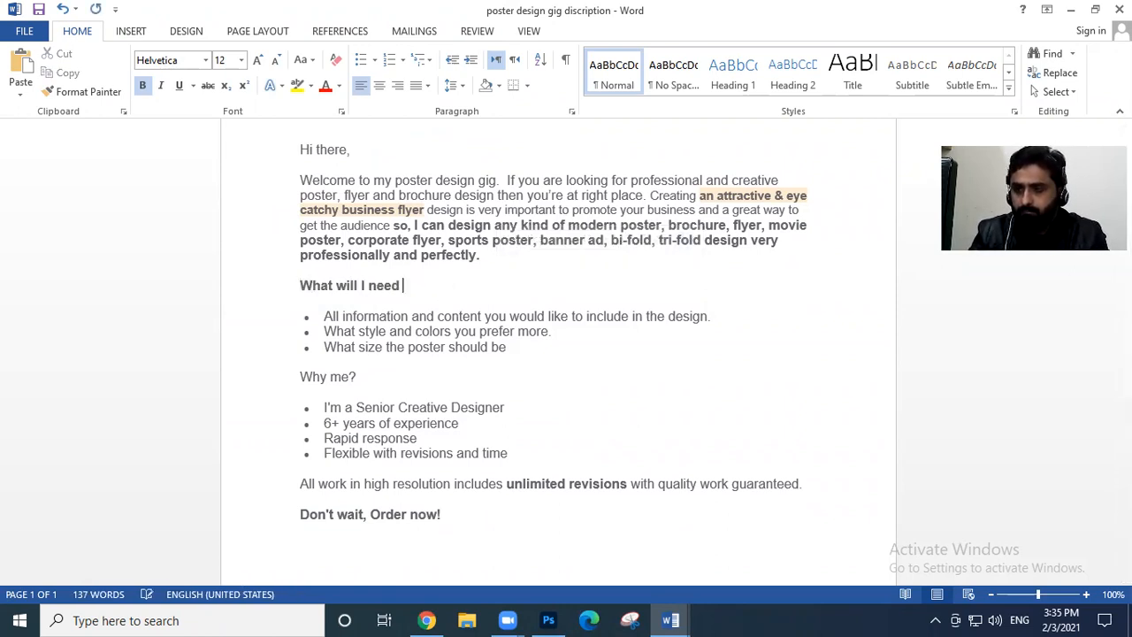
{"action": "type", "text": "to get "}
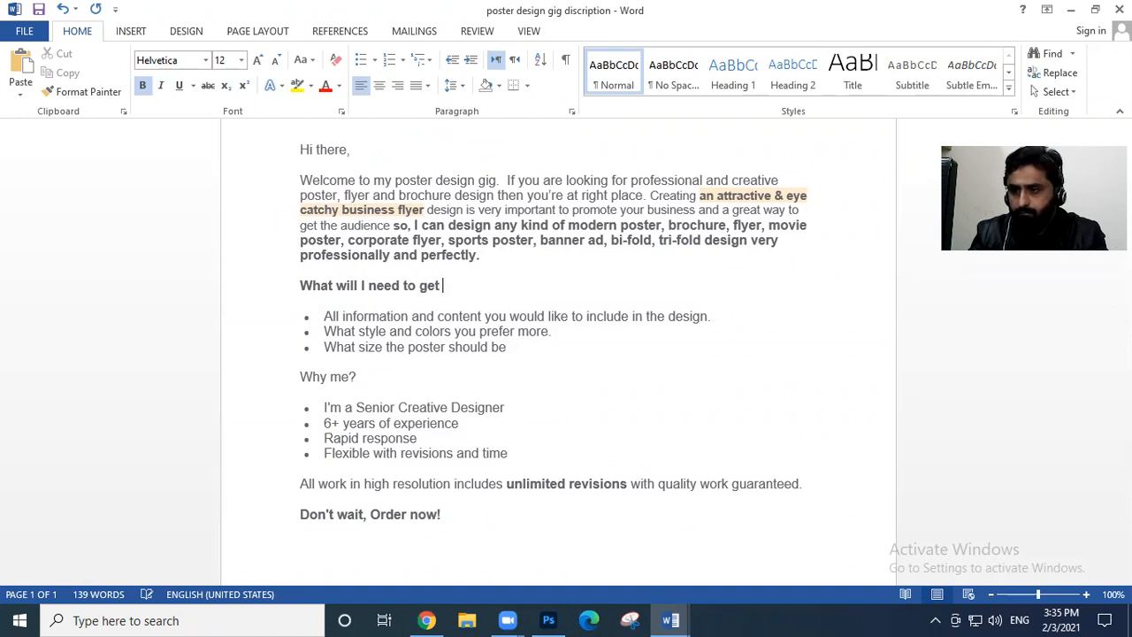
{"action": "type", "text": "start?"}
{"action": "key", "text": "Down"}
{"action": "key", "text": "Down"}
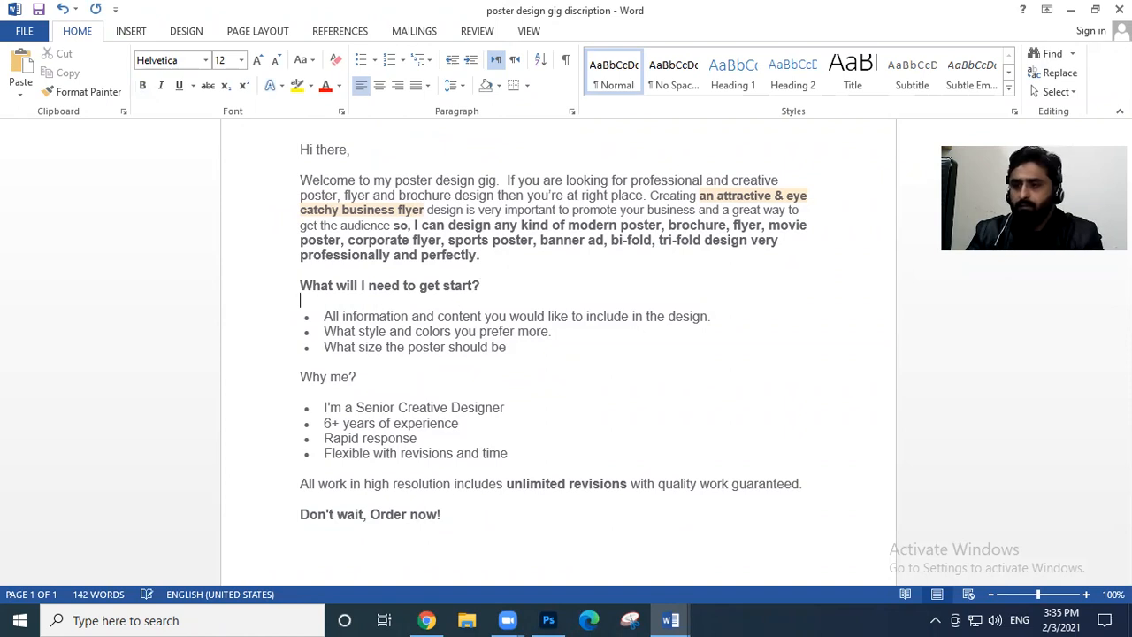
Read through the bullets on content, style and colors, and poster size under the requirements heading
{"action": "key", "text": "Left"}
{"action": "key", "text": "Left"}
{"action": "key", "text": "Left"}
{"action": "key", "text": "Left"}
{"action": "key", "text": "Left"}
{"action": "key", "text": "Left"}
{"action": "key", "text": "Left"}
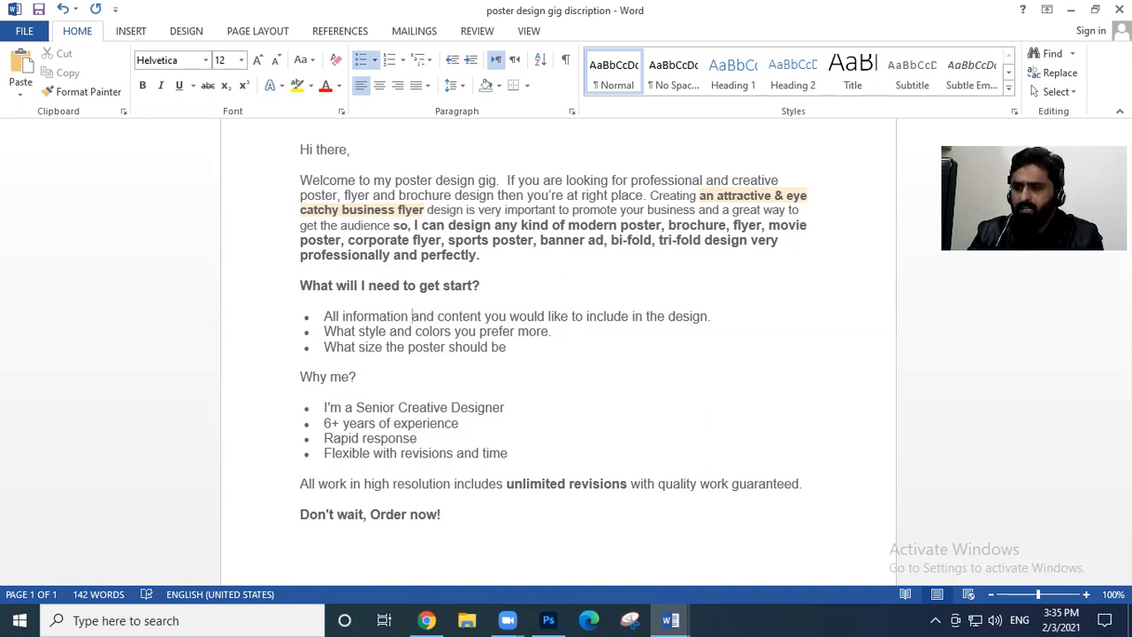
{"action": "key", "text": "Down"}
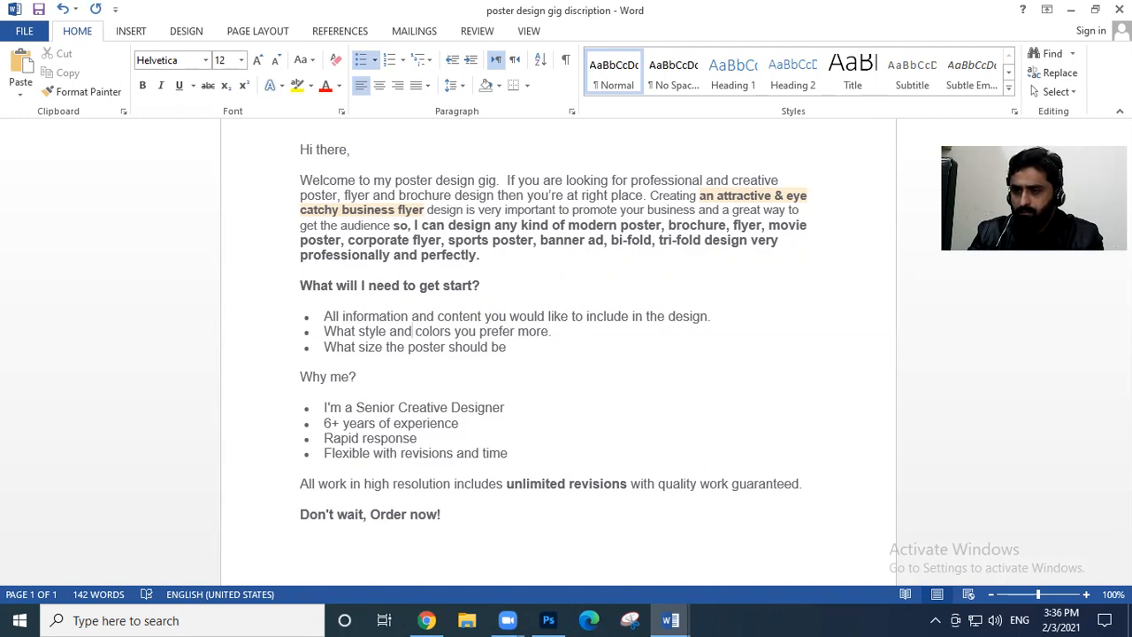
{"action": "key", "text": "Down"}
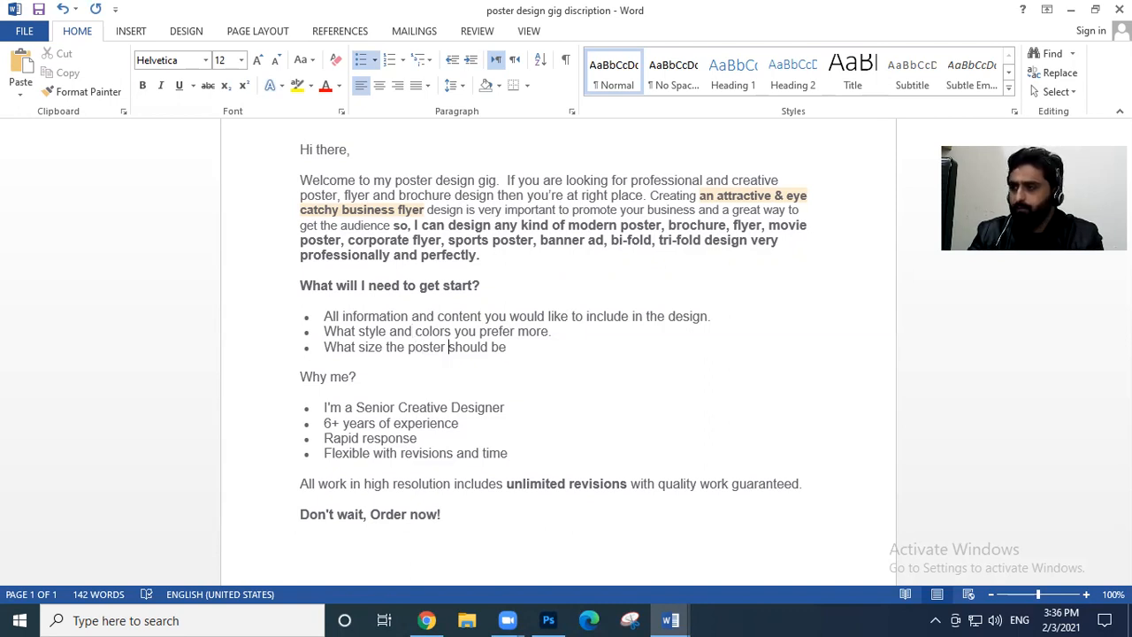
{"action": "key", "text": "Down"}
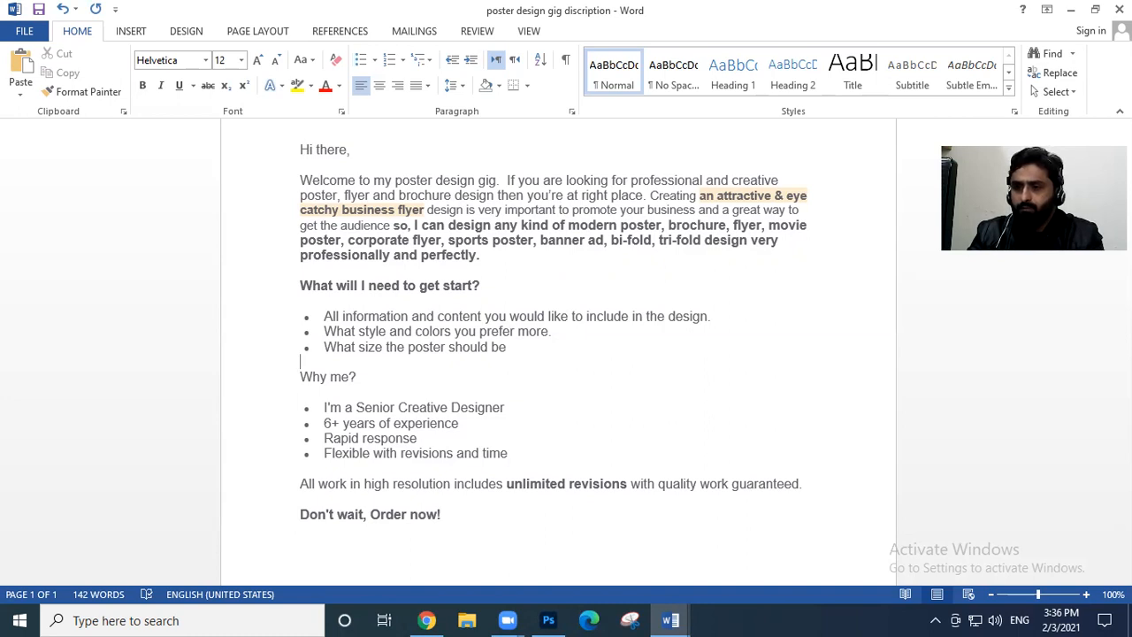
{"action": "key", "text": "Left"}
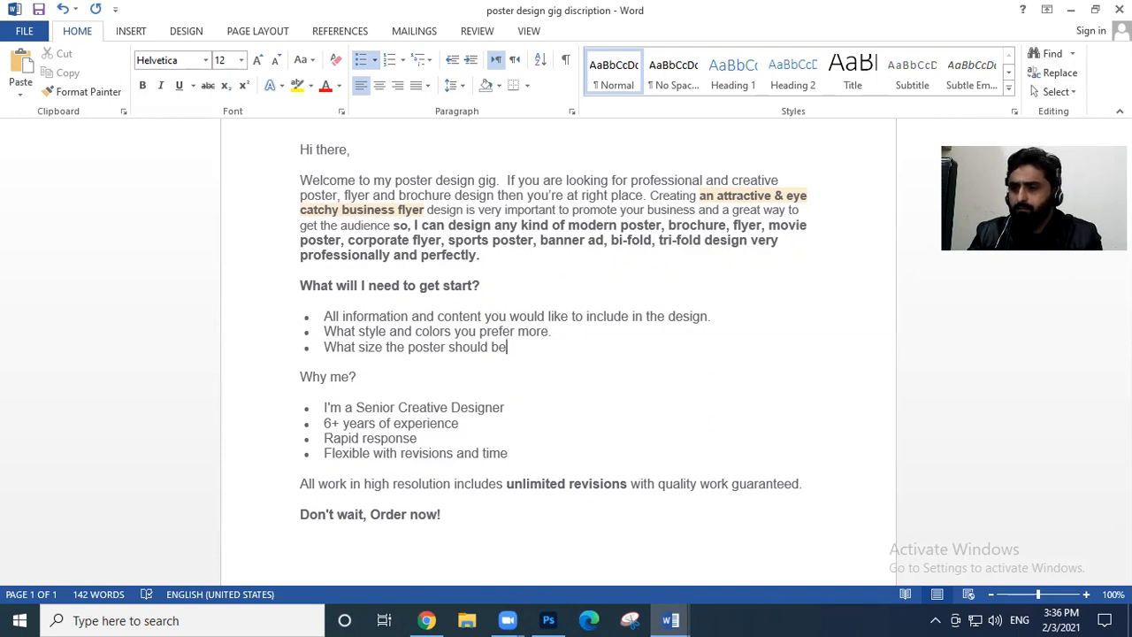
Insert "like contact details, offers, website address etc" after "All information and content" in the first requirements bullet
{"action": "left_click", "coordinate": [482, 315]}
{"action": "type", "text": "content "}
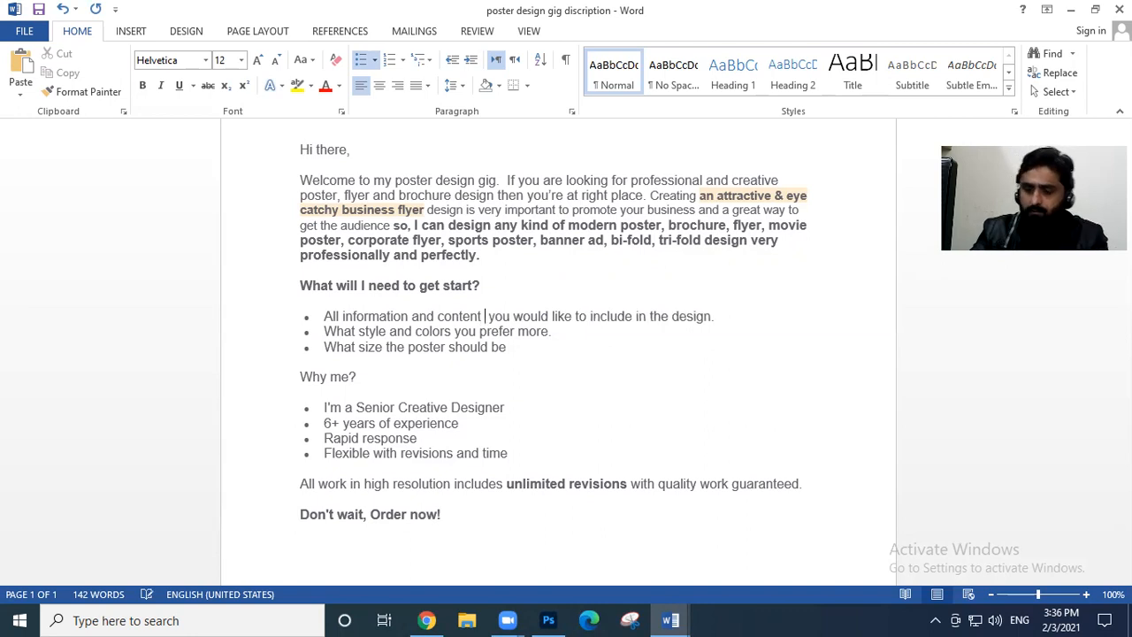
{"action": "type", "text": "like contact "}
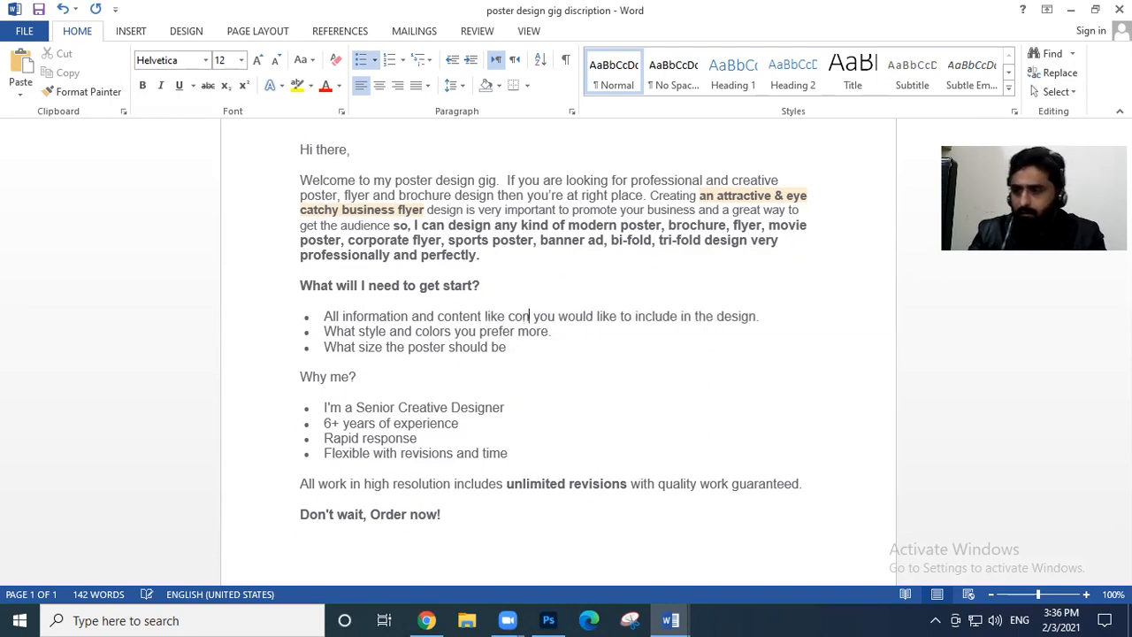
{"action": "type", "text": "detia"}
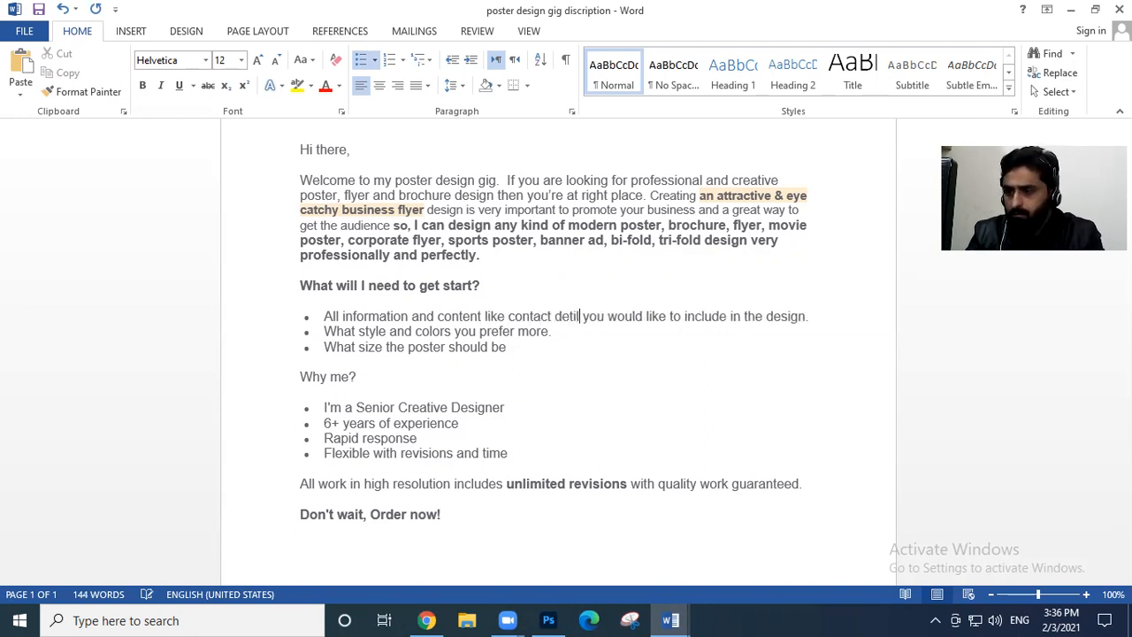
{"action": "key", "text": "BackSpace"}
{"action": "key", "text": "BackSpace"}
{"action": "type", "text": "ails"}
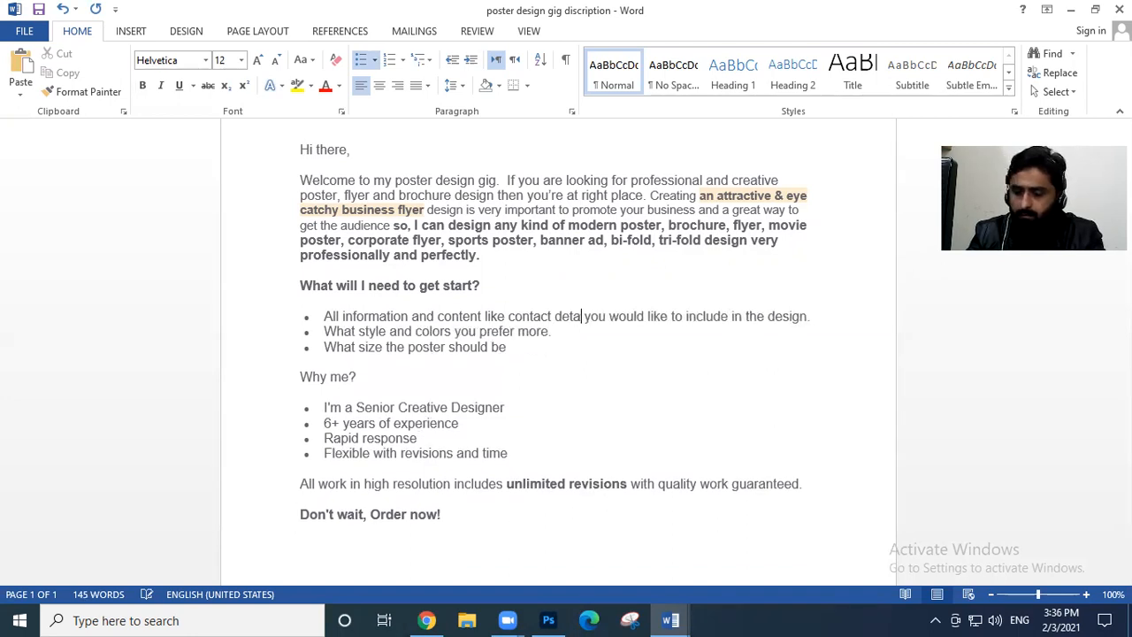
{"action": "type", "text": ", "}
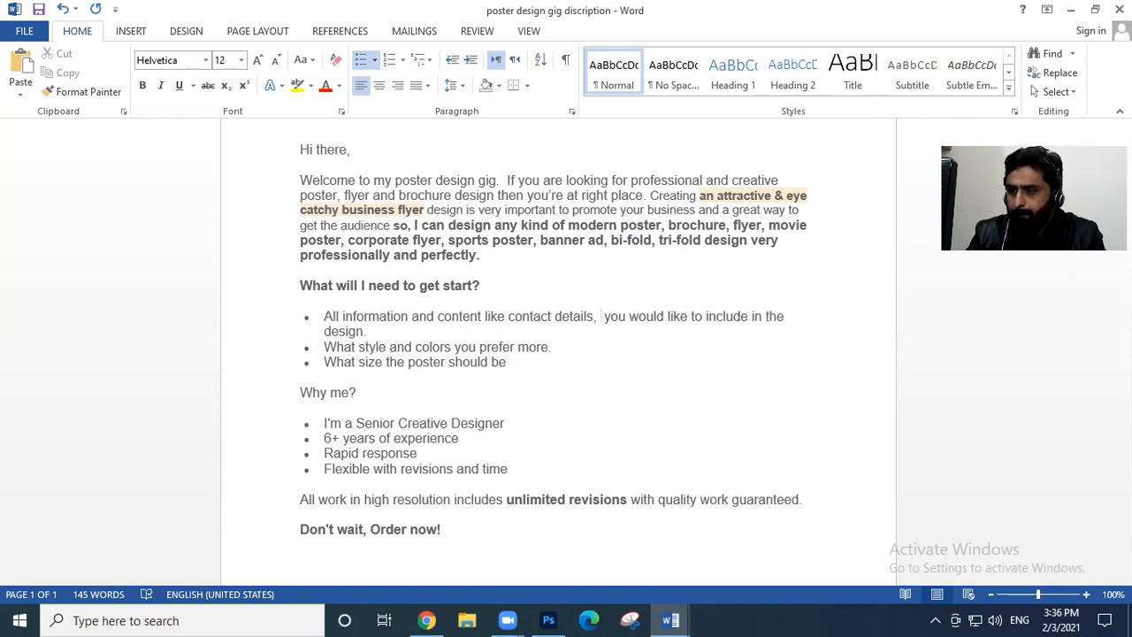
{"action": "type", "text": "offers"}
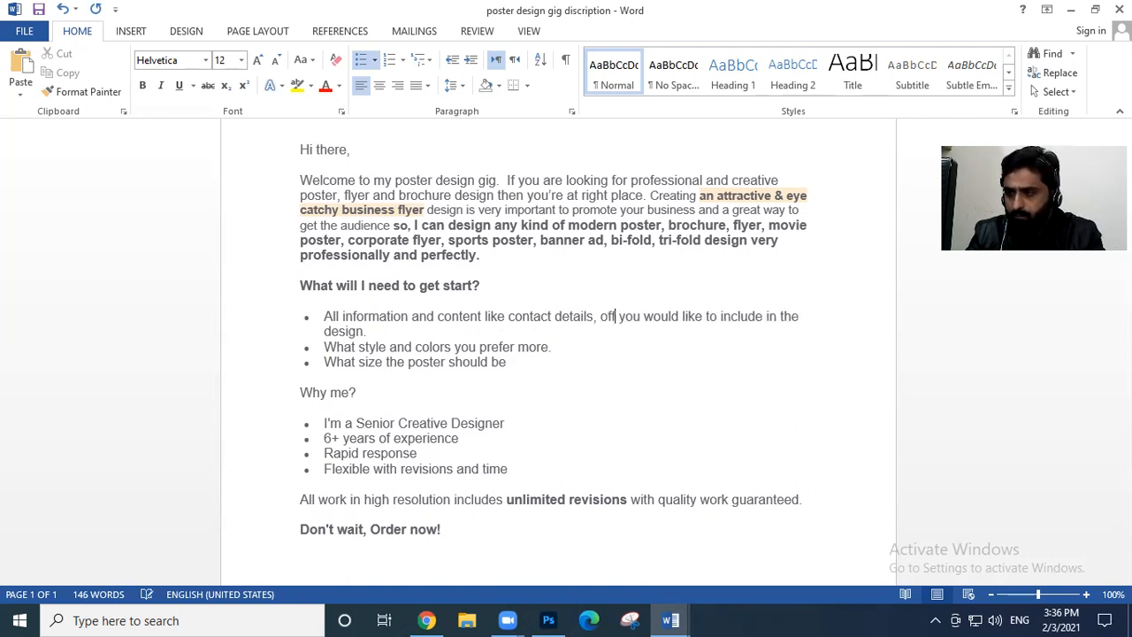
{"action": "type", "text": ", "}
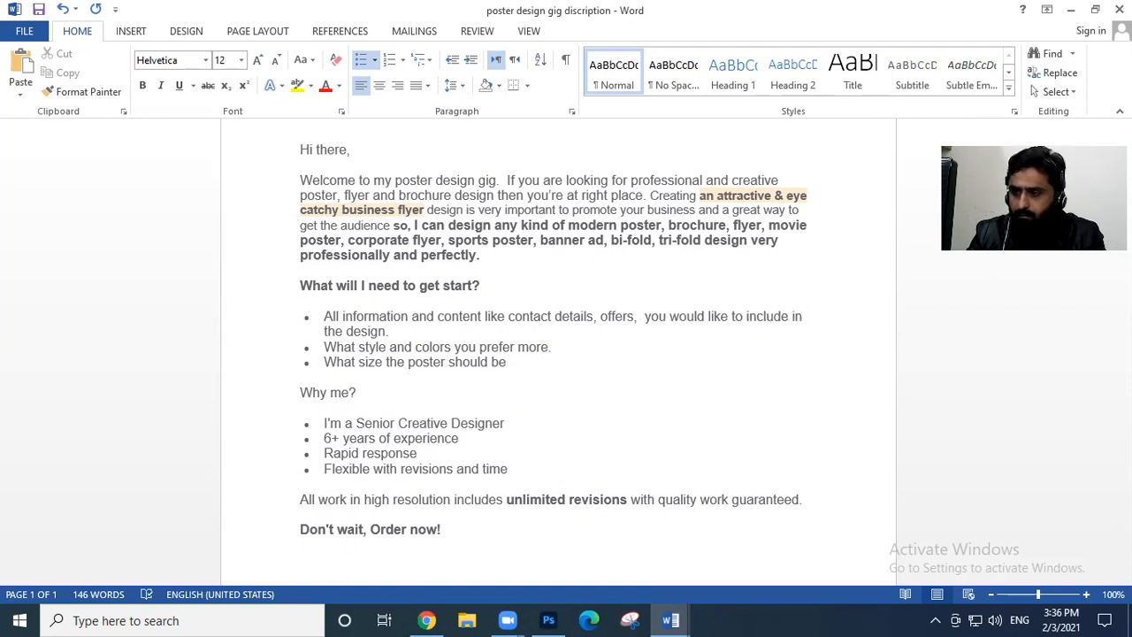
{"action": "type", "text": "website a"}
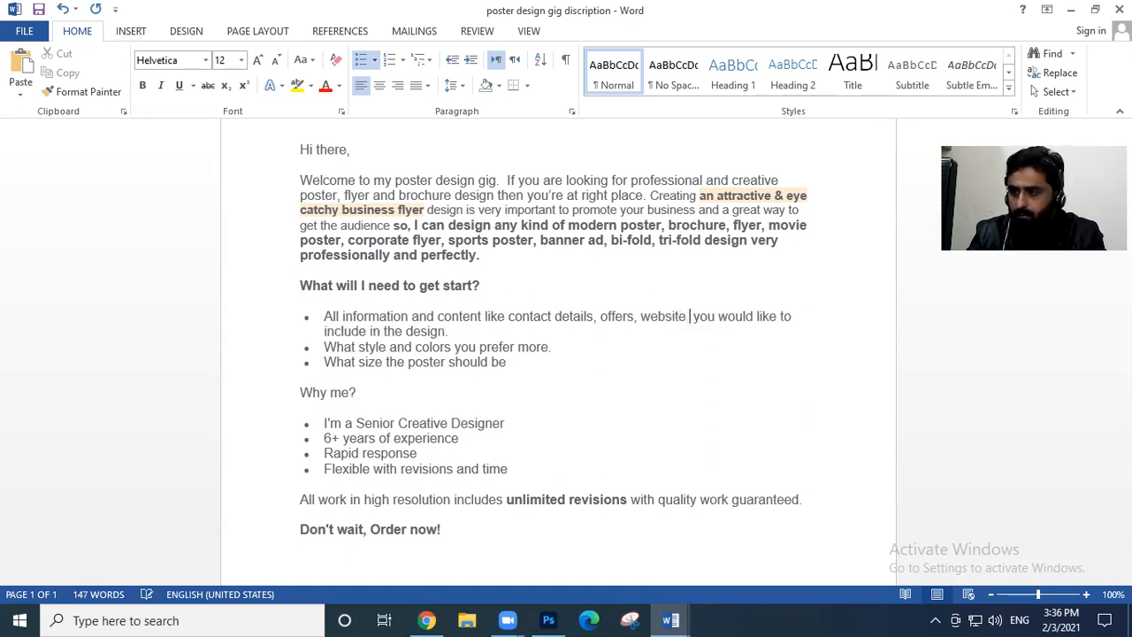
{"action": "type", "text": "ddress etc"}
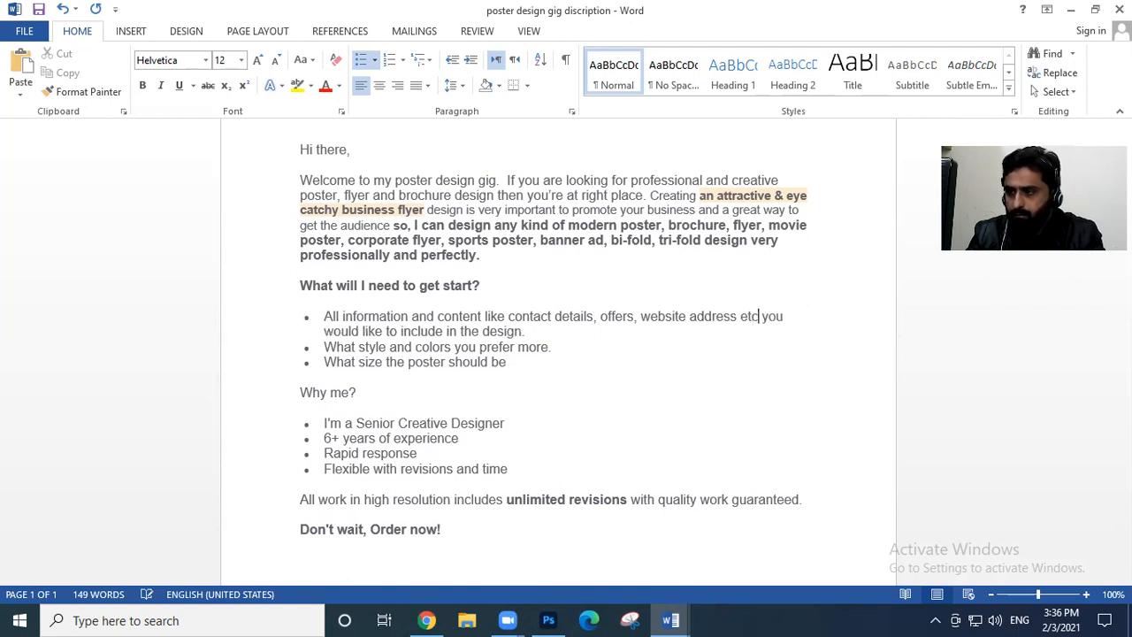
{"action": "left_click", "coordinate": [527, 331]}
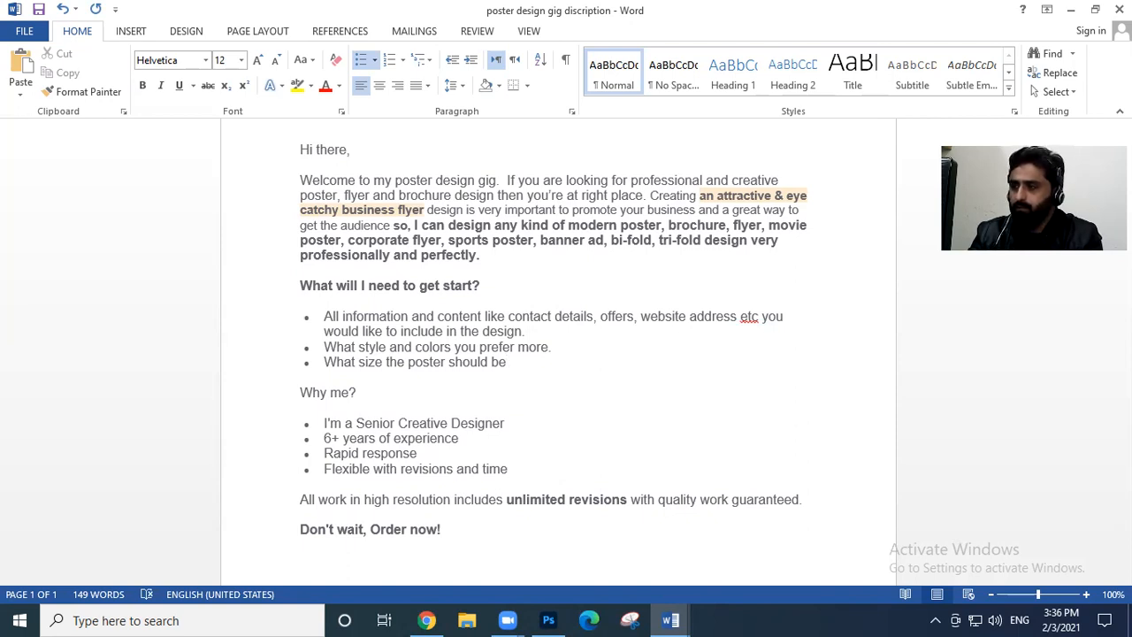
Replace the heading "Why me?" with "Why you should select me?"
{"action": "key", "text": "Down"}
{"action": "key", "text": "Down"}
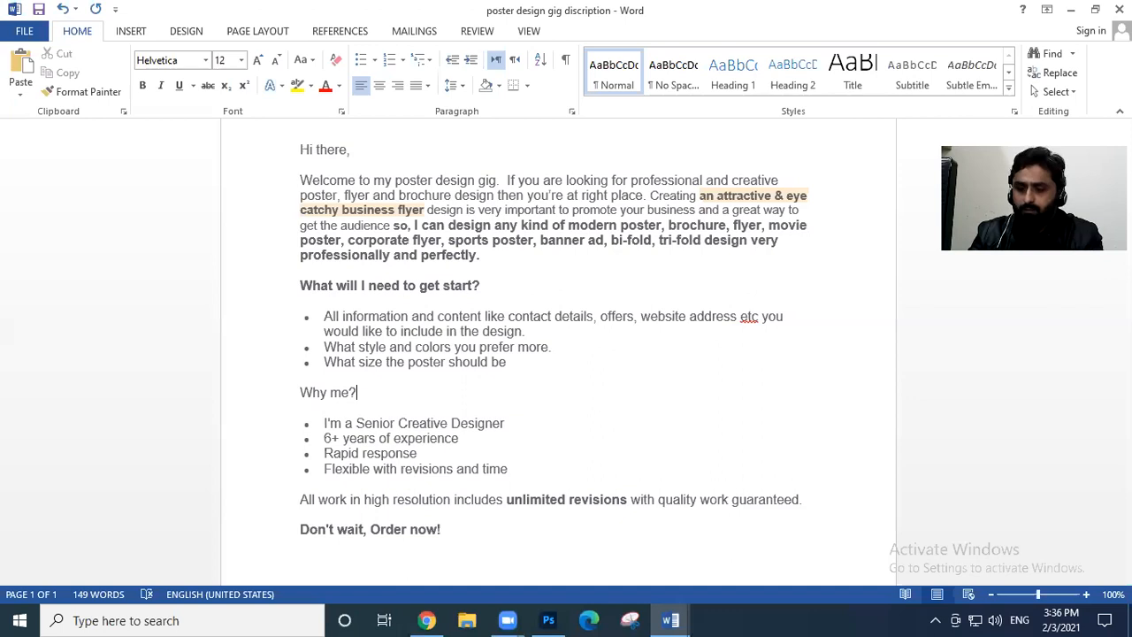
{"action": "key", "text": "shift+Left"}
{"action": "key", "text": "shift+Left"}
{"action": "key", "text": "shift+Left"}
{"action": "key", "text": "shift+Left"}
{"action": "key", "text": "shift+Left"}
{"action": "key", "text": "shift+Left"}
{"action": "key", "text": "shift+Left"}
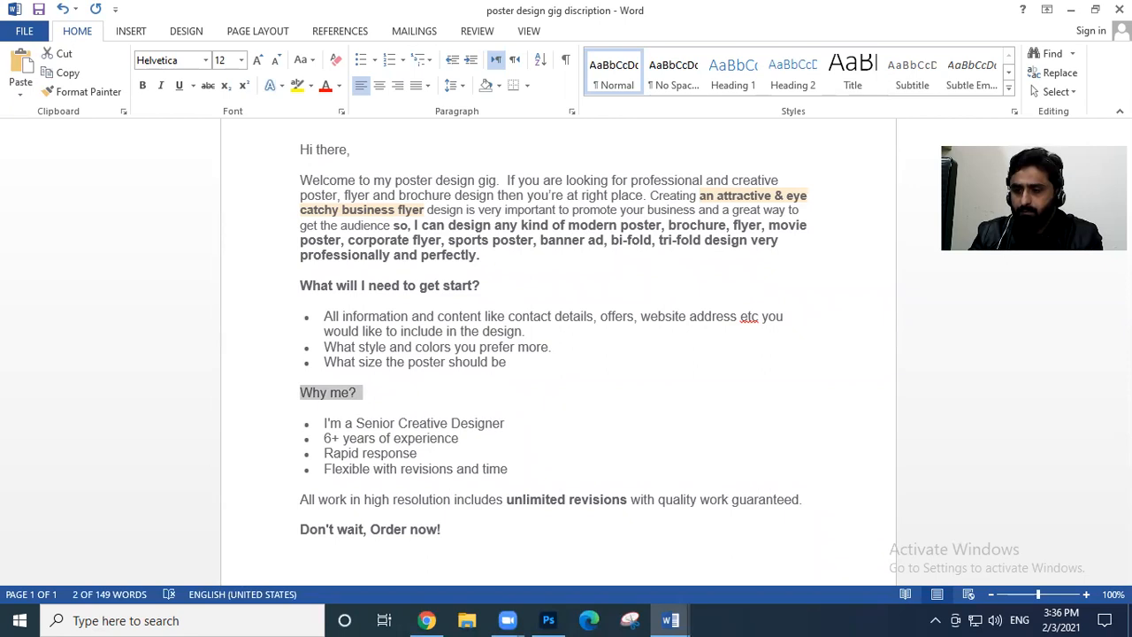
{"action": "left_click", "coordinate": [626, 67]}
{"action": "left_click", "coordinate": [298, 396]}
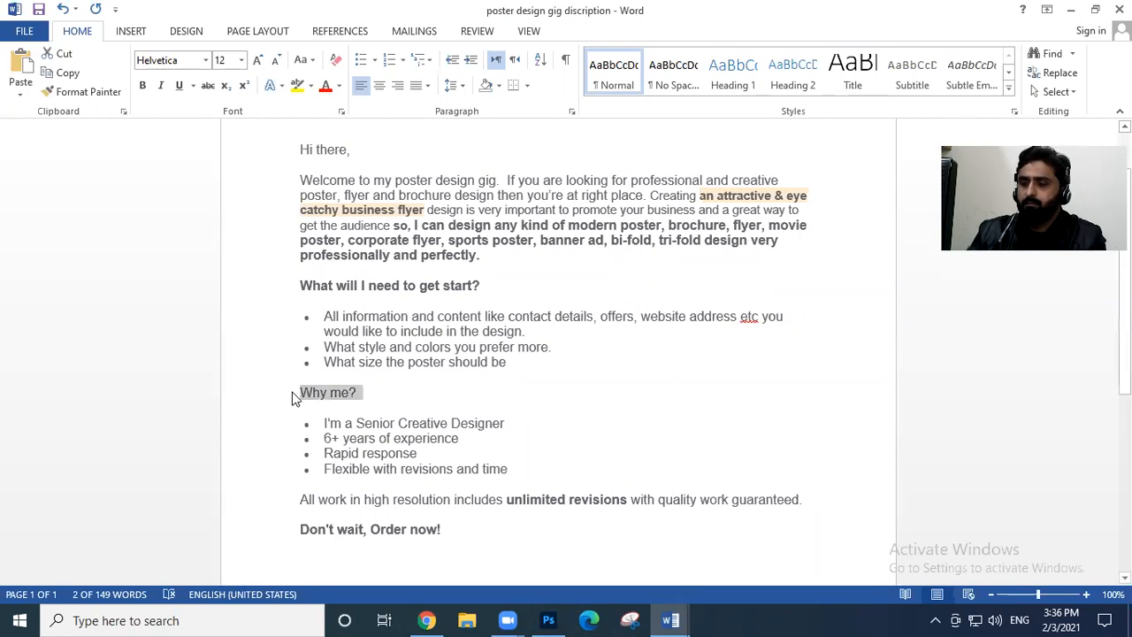
{"action": "type", "text": "Why you"}
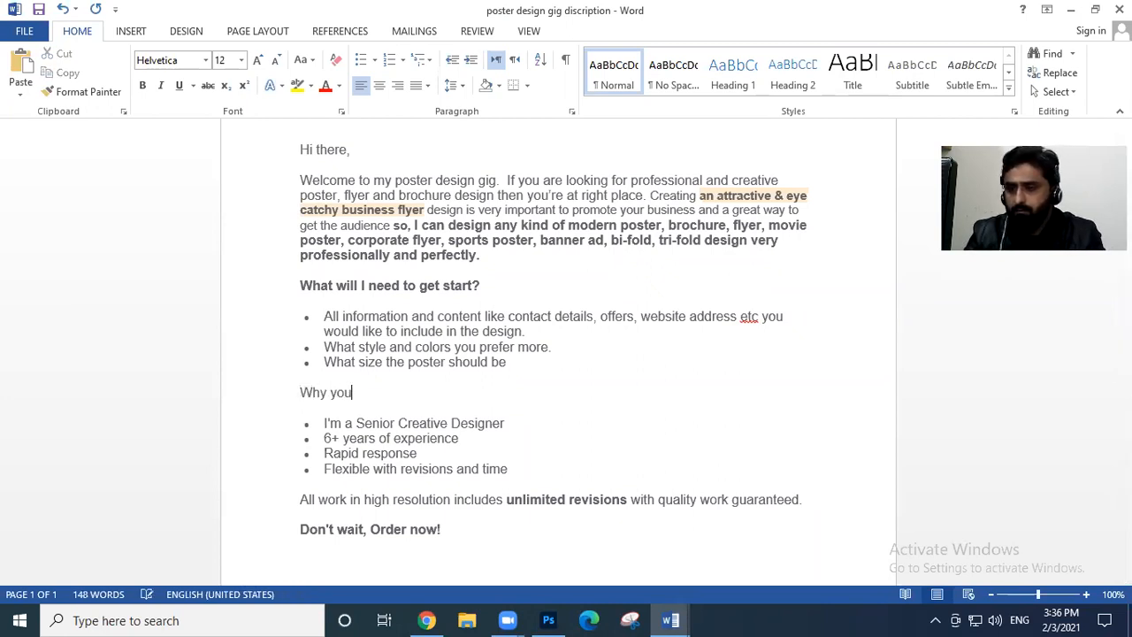
{"action": "type", "text": " should select me?"}
Make the whole heading "Why you should select me?" bold
{"action": "key", "text": "ctrl+shift+Left"}
{"action": "key", "text": "ctrl+shift+Left"}
{"action": "key", "text": "ctrl+shift+Left"}
{"action": "key", "text": "ctrl+shift+Left"}
{"action": "key", "text": "ctrl+shift+Left"}
{"action": "key", "text": "ctrl+shift+Left"}
{"action": "key", "text": "ctrl+shift+Left"}
{"action": "key", "text": "ctrl+shift+Left"}
{"action": "key", "text": "ctrl+shift+Left"}
{"action": "key", "text": "shift+Right"}
{"action": "key", "text": "shift+Right"}
{"action": "key", "text": "shift+Right"}
{"action": "key", "text": "shift+Right"}
{"action": "key", "text": "shift+Right"}
{"action": "key", "text": "ctrl+b"}
{"action": "key", "text": "Down"}
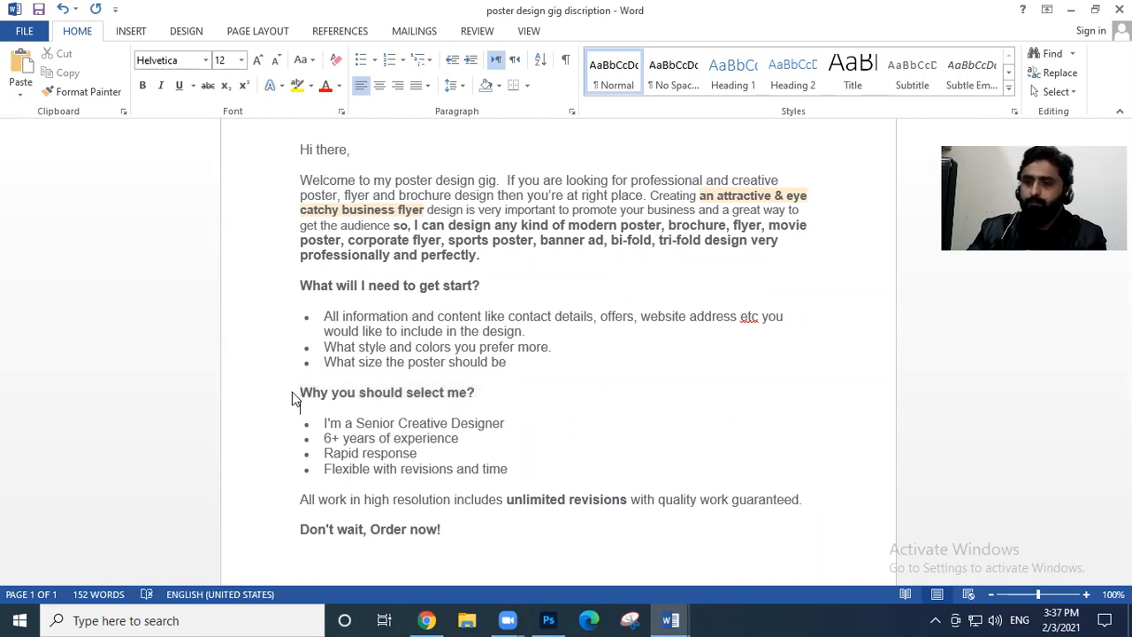
Change "a Senior" to "an experienced" in the first bullet of the reasons list
{"action": "scroll", "coordinate": [415, 424], "scroll_direction": "down", "scroll_amount": 1}
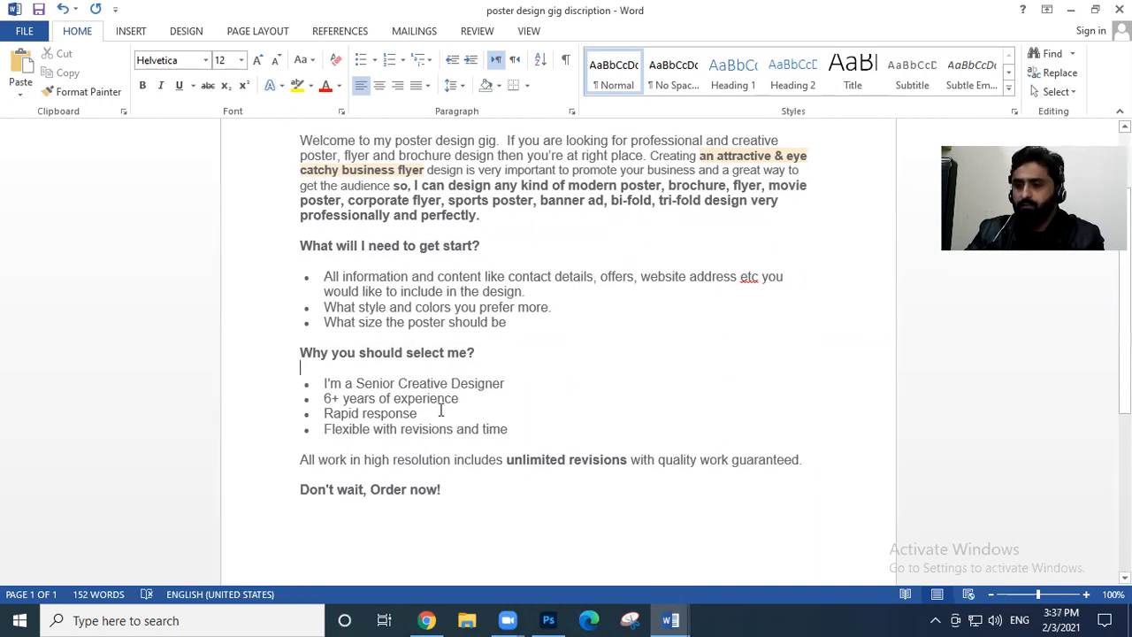
{"action": "left_click", "coordinate": [395, 383]}
{"action": "key", "text": "BackSpace"}
{"action": "key", "text": "BackSpace"}
{"action": "key", "text": "BackSpace"}
{"action": "key", "text": "BackSpace"}
{"action": "key", "text": "BackSpace"}
{"action": "key", "text": "BackSpace"}
{"action": "key", "text": "BackSpace"}
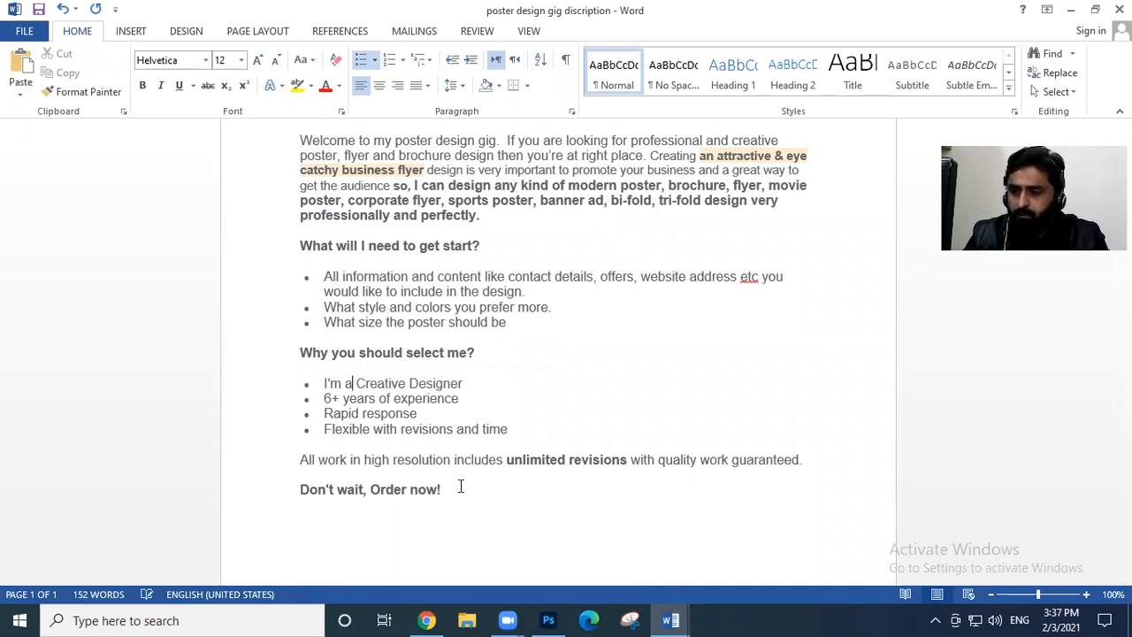
{"action": "type", "text": "n exper"}
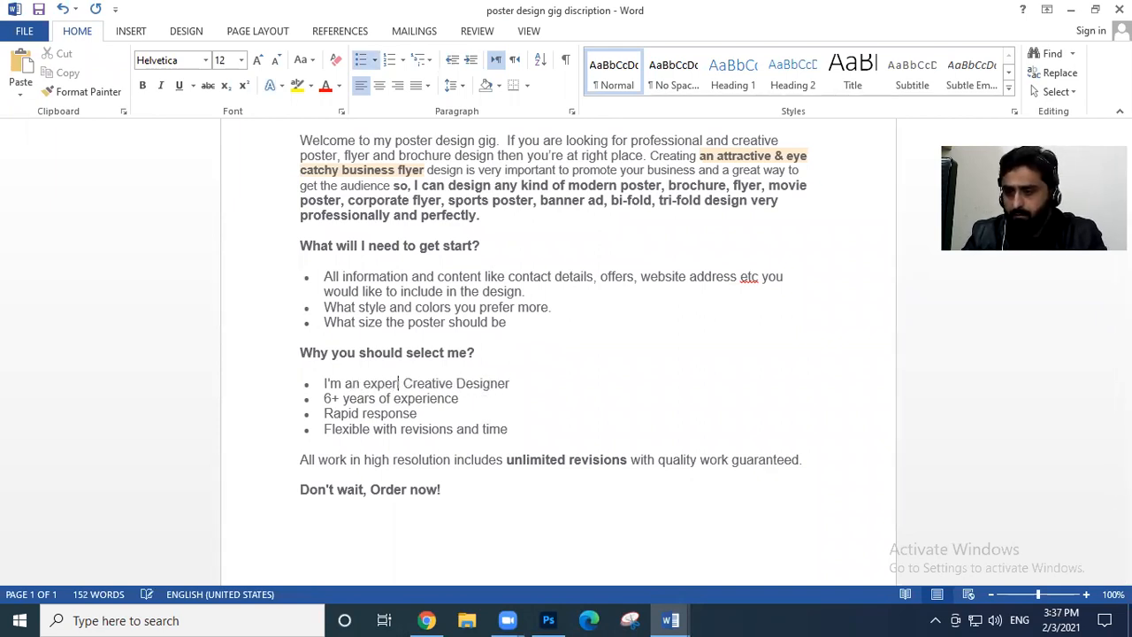
{"action": "type", "text": "ienced"}
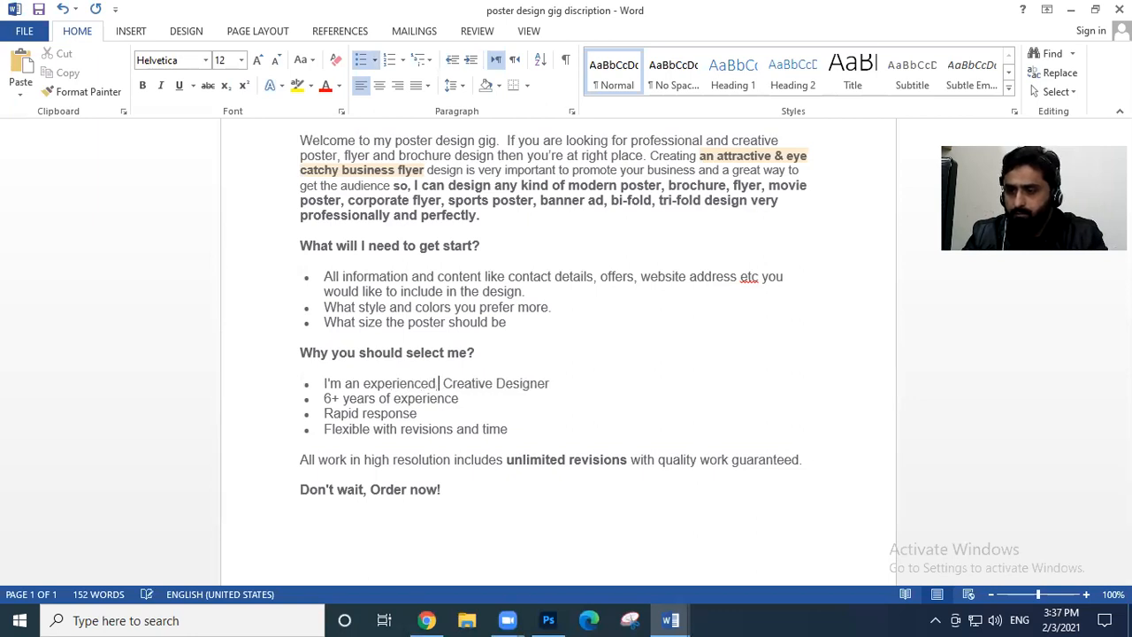
Insert "graphic" before "Designer" in the first bullet of the reasons list
{"action": "key", "text": "Right"}
{"action": "key", "text": "Right"}
{"action": "key", "text": "Right"}
{"action": "key", "text": "Right"}
{"action": "key", "text": "Right"}
{"action": "key", "text": "Right"}
{"action": "key", "text": "Right"}
{"action": "key", "text": "Right"}
{"action": "key", "text": "Right"}
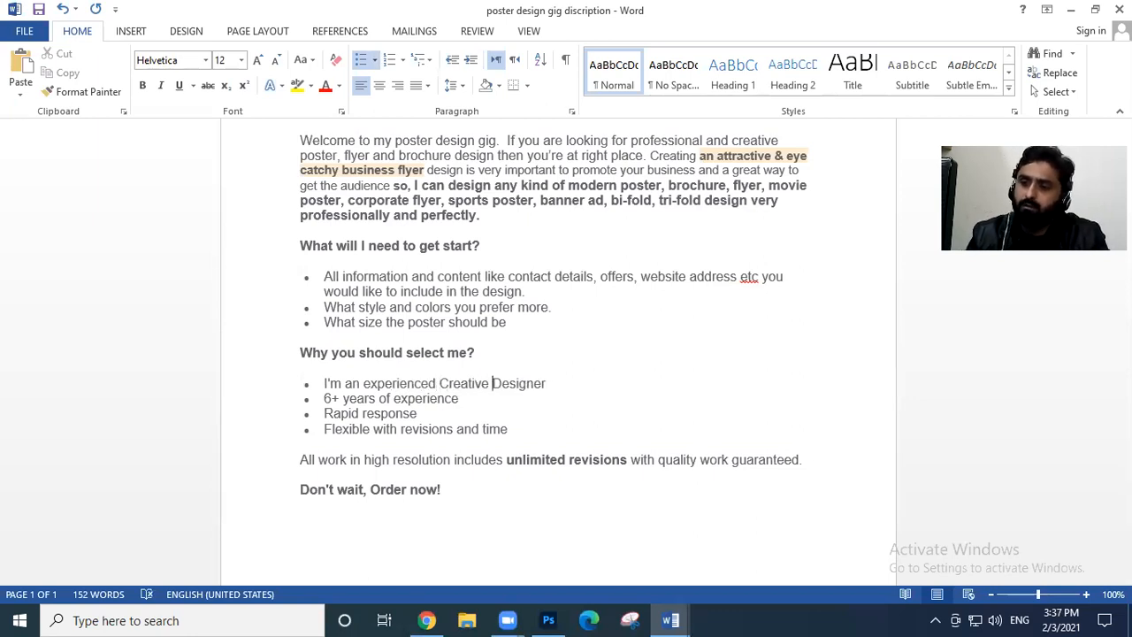
{"action": "type", "text": "graphic"}
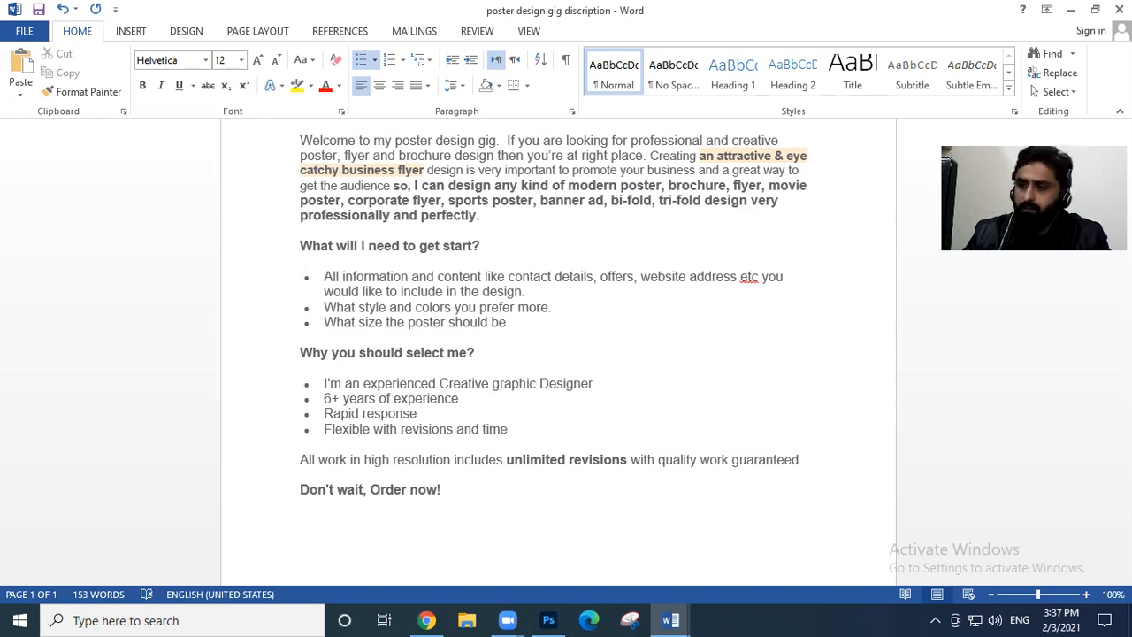
Delete "6+ years of" from the second reasons bullet, keeping "experience" as its own bullet
{"action": "key", "text": "Left"}
{"action": "key", "text": "Left"}
{"action": "key", "text": "Left"}
{"action": "key", "text": "Left"}
{"action": "key", "text": "Left"}
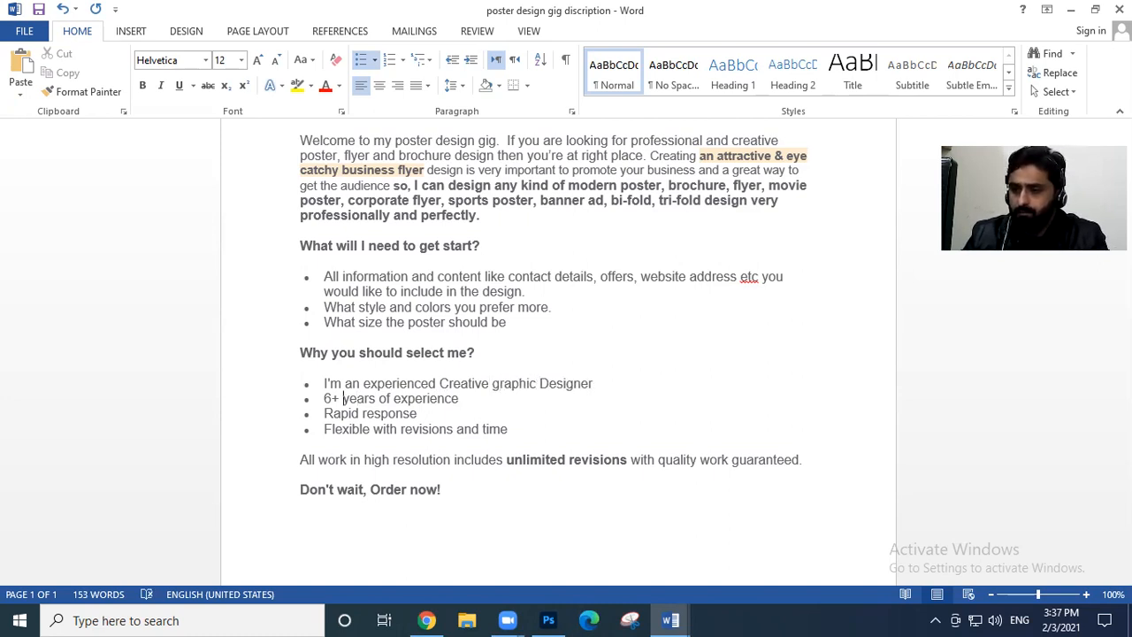
{"action": "key", "text": "shift+Right"}
{"action": "key", "text": "shift+Right"}
{"action": "key", "text": "shift+Right"}
{"action": "key", "text": "shift+Right"}
{"action": "key", "text": "shift+Right"}
{"action": "key", "text": "shift+Right"}
{"action": "key", "text": "shift+Right"}
{"action": "key", "text": "shift+Right"}
{"action": "key", "text": "shift+Right"}
{"action": "key", "text": "shift+Right"}
{"action": "key", "text": "shift+Right"}
{"action": "key", "text": "shift+Right"}
{"action": "key", "text": "shift+Right"}
{"action": "key", "text": "shift+Right"}
{"action": "key", "text": "shift+Right"}
{"action": "key", "text": "shift+Right"}
{"action": "key", "text": "shift+Right"}
{"action": "key", "text": "shift+Right"}
{"action": "key", "text": "shift+Right"}
{"action": "key", "text": "shift+Right"}
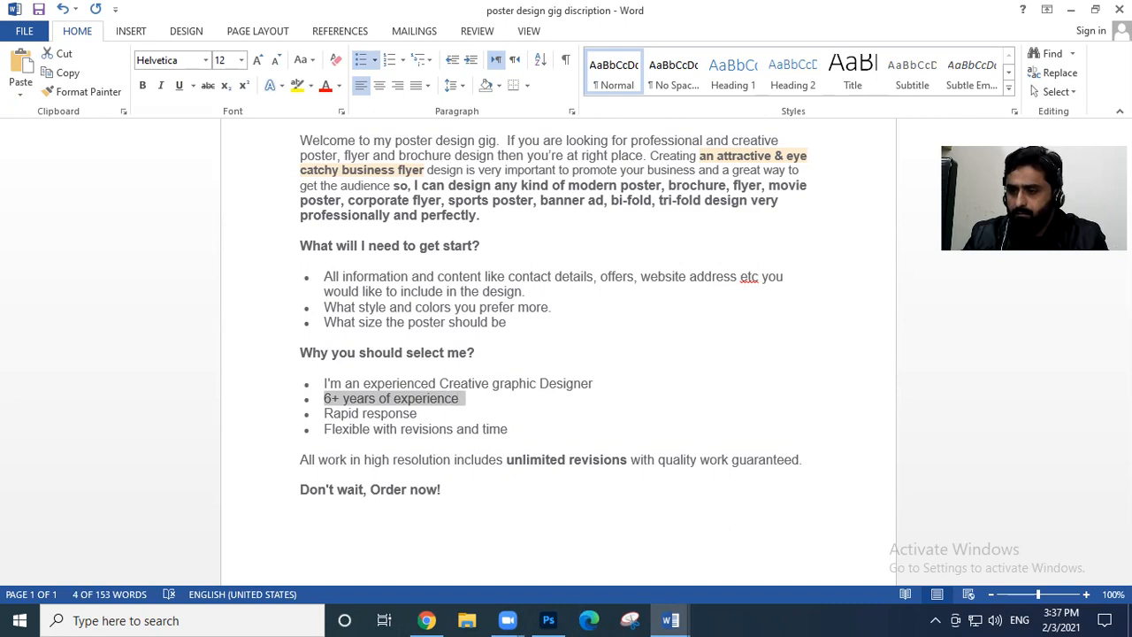
{"action": "key", "text": "Left"}
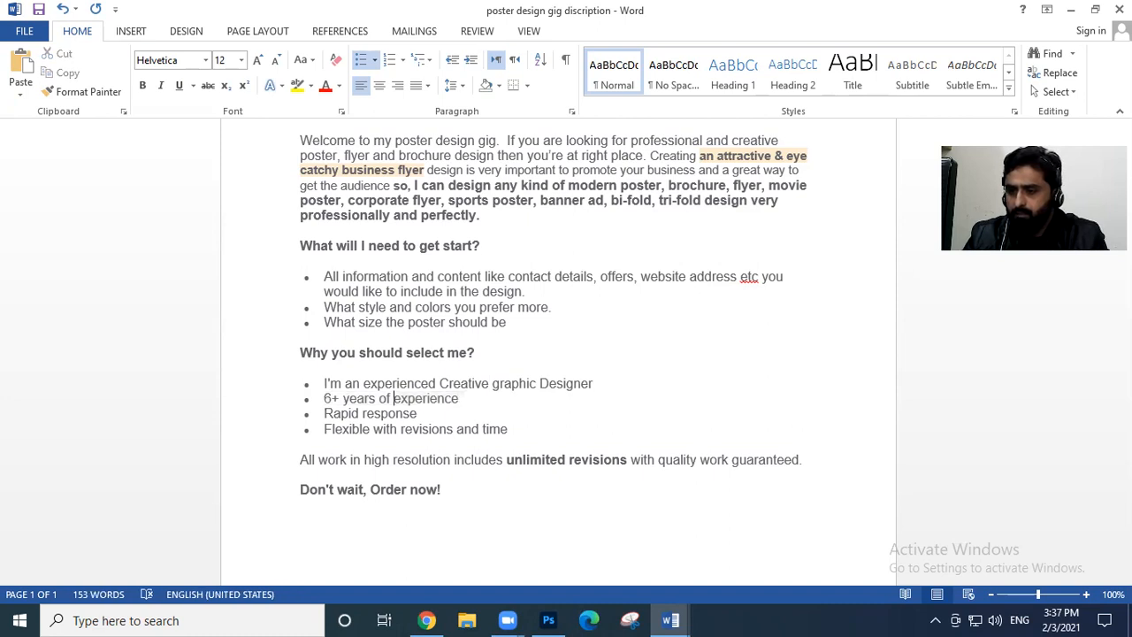
{"action": "key", "text": "BackSpace"}
{"action": "key", "text": "BackSpace"}
{"action": "key", "text": "BackSpace"}
{"action": "key", "text": "BackSpace"}
{"action": "key", "text": "BackSpace"}
{"action": "key", "text": "BackSpace"}
{"action": "key", "text": "BackSpace"}
{"action": "key", "text": "BackSpace"}
{"action": "key", "text": "BackSpace"}
{"action": "key", "text": "BackSpace"}
{"action": "key", "text": "BackSpace"}
{"action": "key", "text": "BackSpace"}
{"action": "key", "text": "BackSpace"}
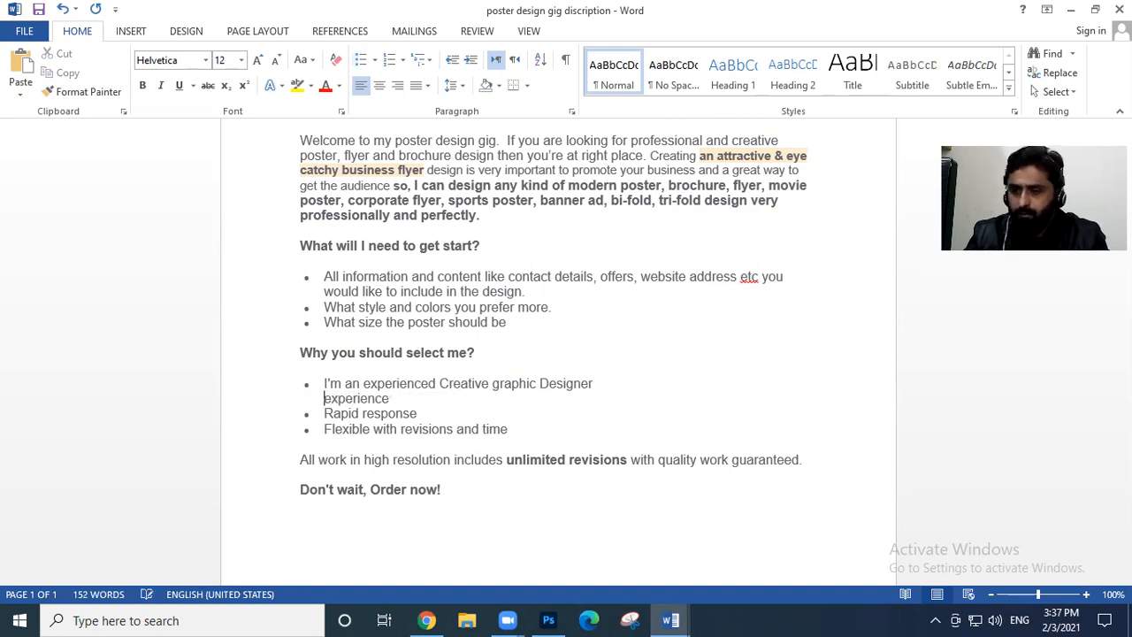
{"action": "key", "text": "BackSpace"}
{"action": "key", "text": "BackSpace"}
{"action": "key", "text": "Return"}
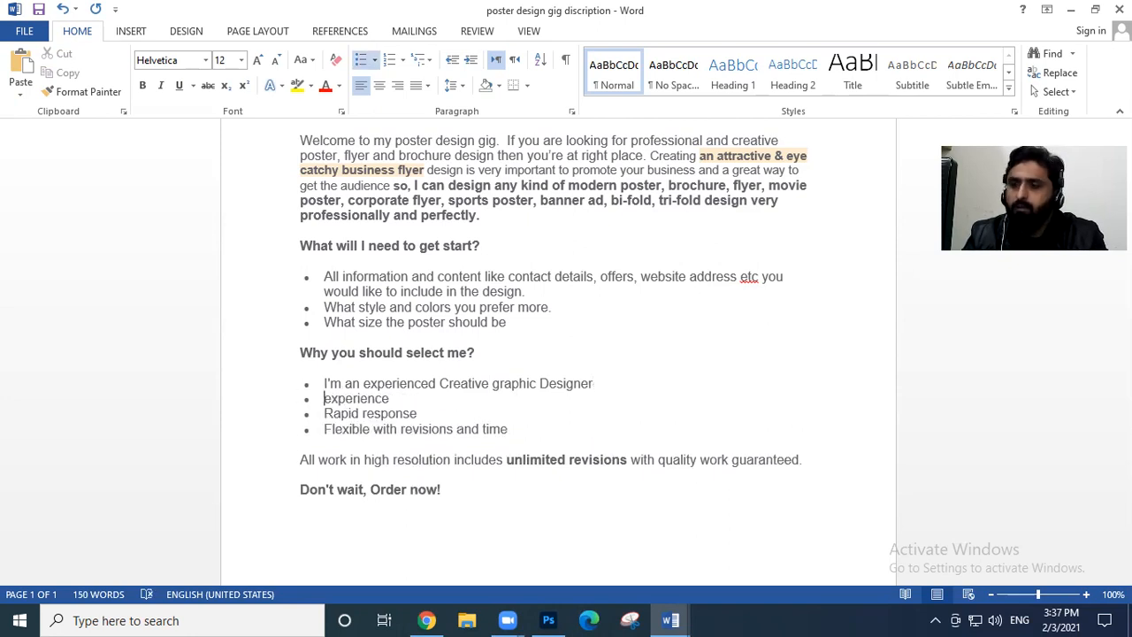
Expand the second reasons bullet to "Working experience with multiple industries", correcting the spelling of "industries"
{"action": "type", "text": "Working"}
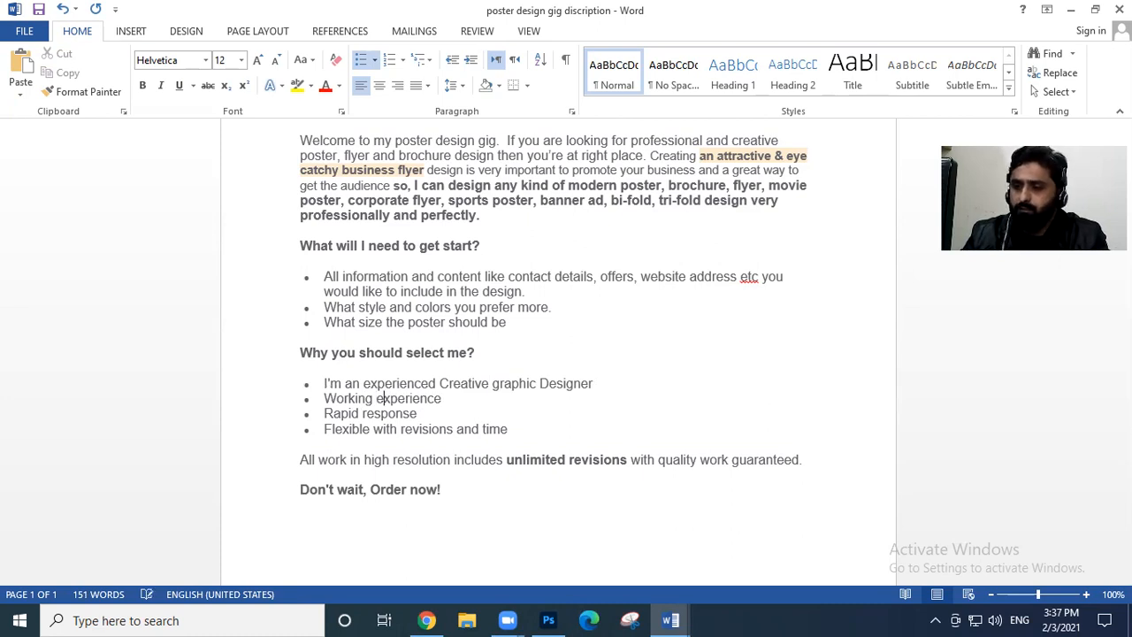
{"action": "key", "text": "Left"}
{"action": "key", "text": "Left"}
{"action": "key", "text": "Left"}
{"action": "key", "text": "Left"}
{"action": "key", "text": "Left"}
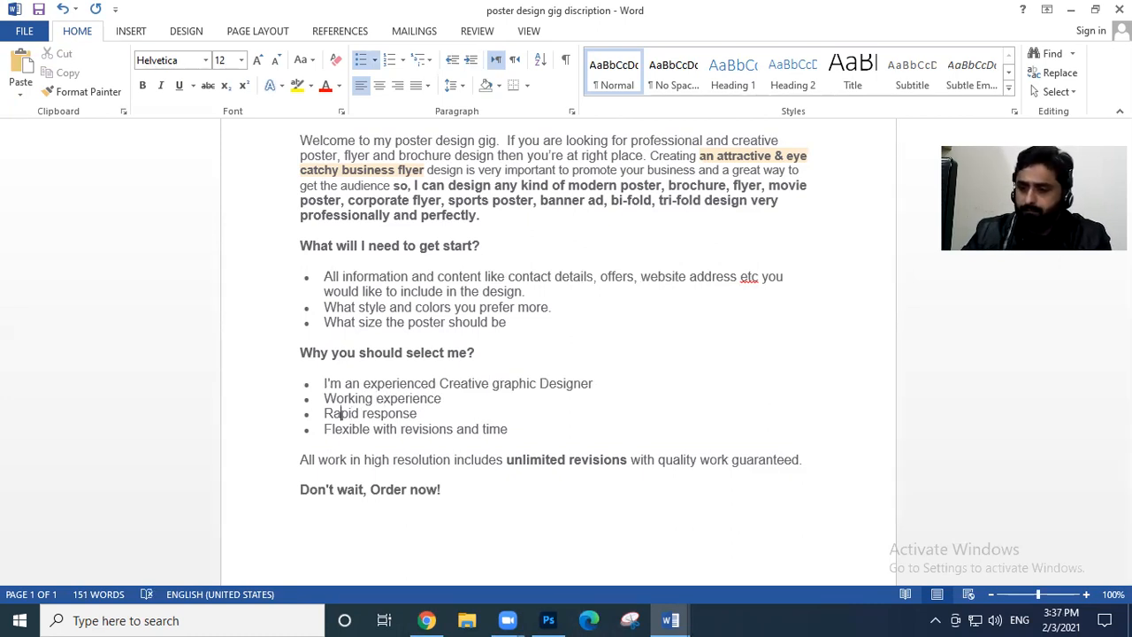
{"action": "type", "text": "with mul"}
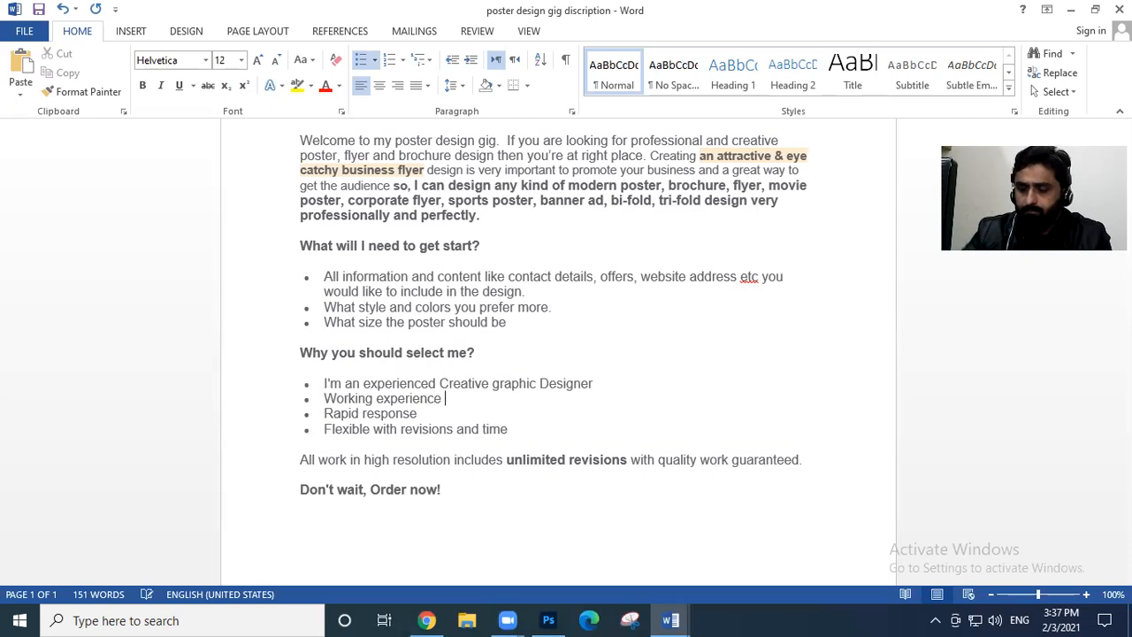
{"action": "type", "text": "t"}
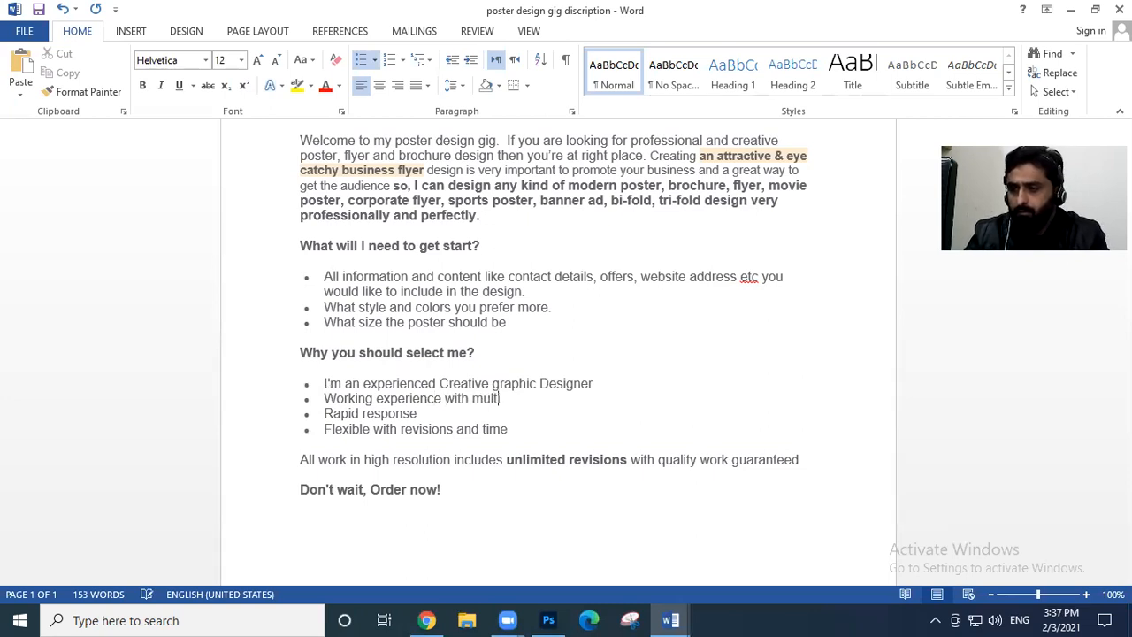
{"action": "type", "text": "iple industories"}
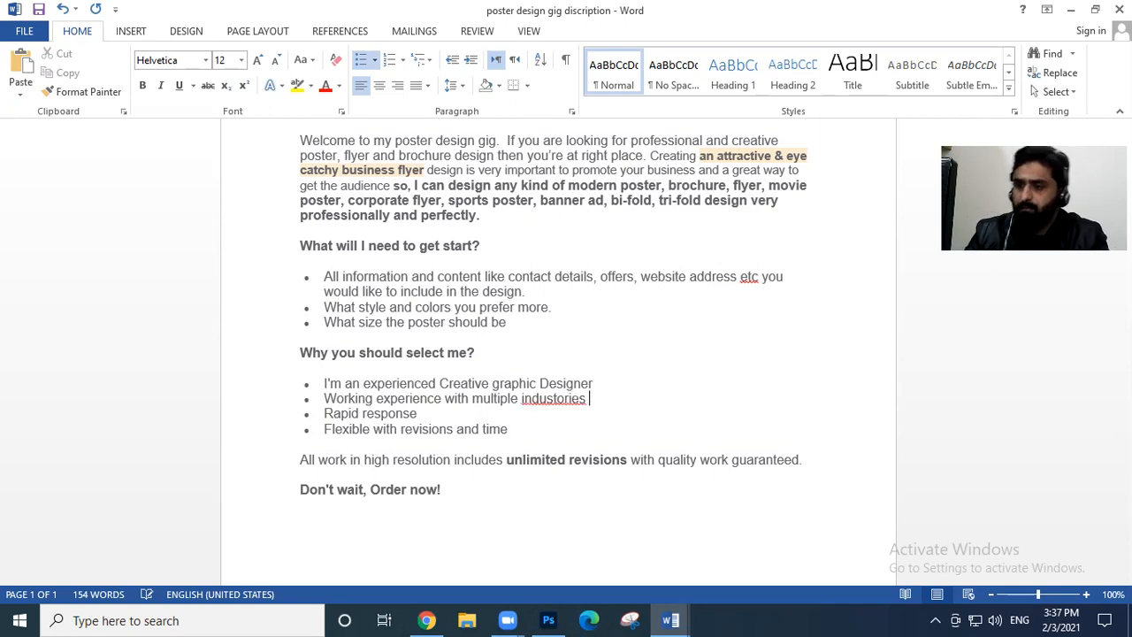
{"action": "right_click", "coordinate": [579, 402]}
{"action": "left_click", "coordinate": [608, 415]}
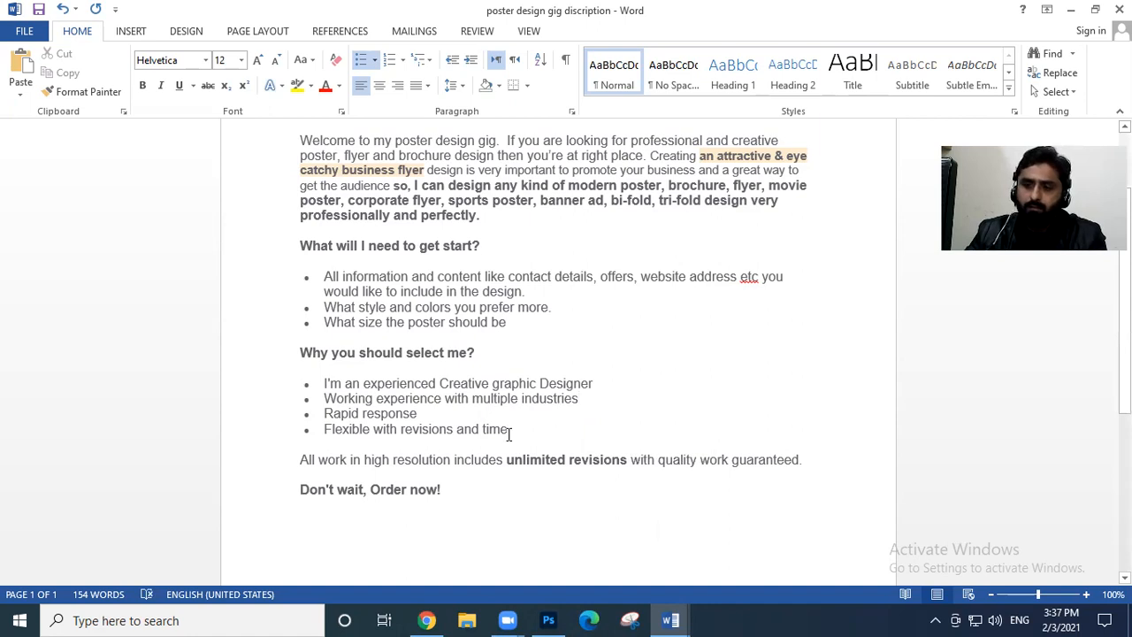
Replace the "Rapid response" bullet with "24/7 Customer Support"
{"action": "left_click", "coordinate": [440, 416]}
{"action": "key", "text": "BackSpace"}
{"action": "key", "text": "BackSpace"}
{"action": "key", "text": "BackSpace"}
{"action": "key", "text": "BackSpace"}
{"action": "key", "text": "BackSpace"}
{"action": "key", "text": "BackSpace"}
{"action": "key", "text": "BackSpace"}
{"action": "key", "text": "BackSpace"}
{"action": "key", "text": "BackSpace"}
{"action": "key", "text": "BackSpace"}
{"action": "key", "text": "BackSpace"}
{"action": "key", "text": "BackSpace"}
{"action": "key", "text": "BackSpace"}
{"action": "key", "text": "BackSpace"}
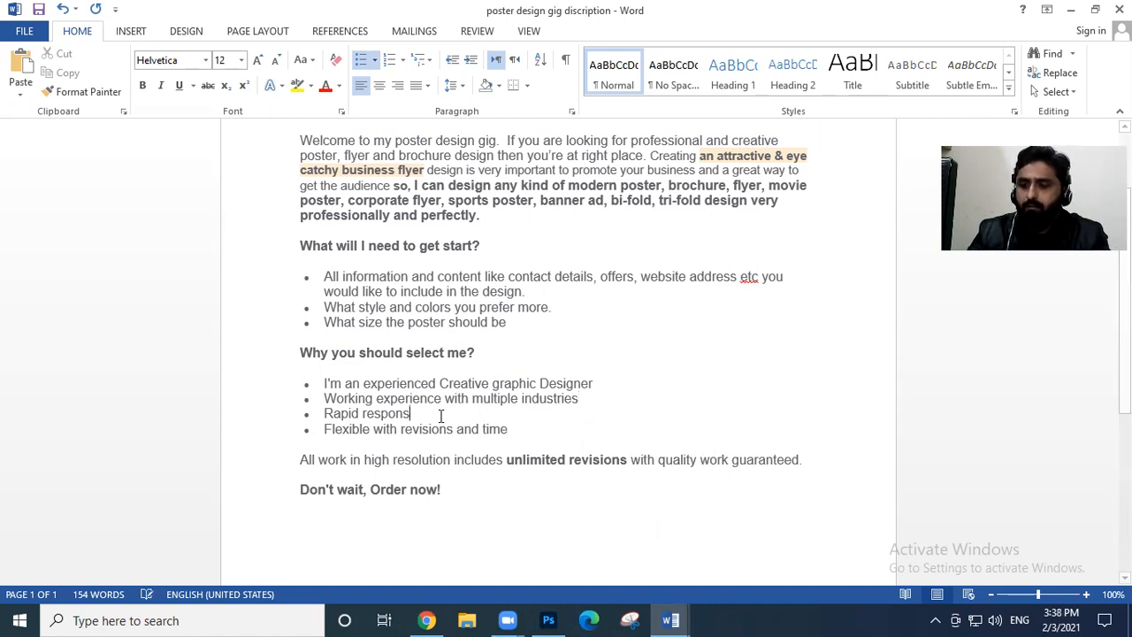
{"action": "type", "text": "24/7 "}
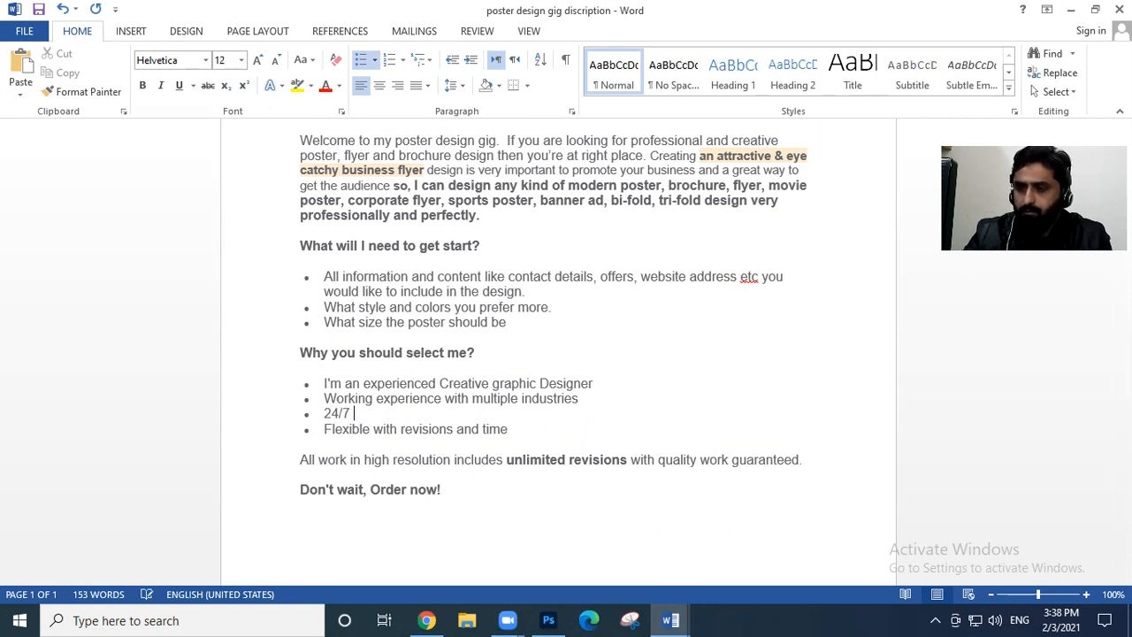
{"action": "type", "text": "C"}
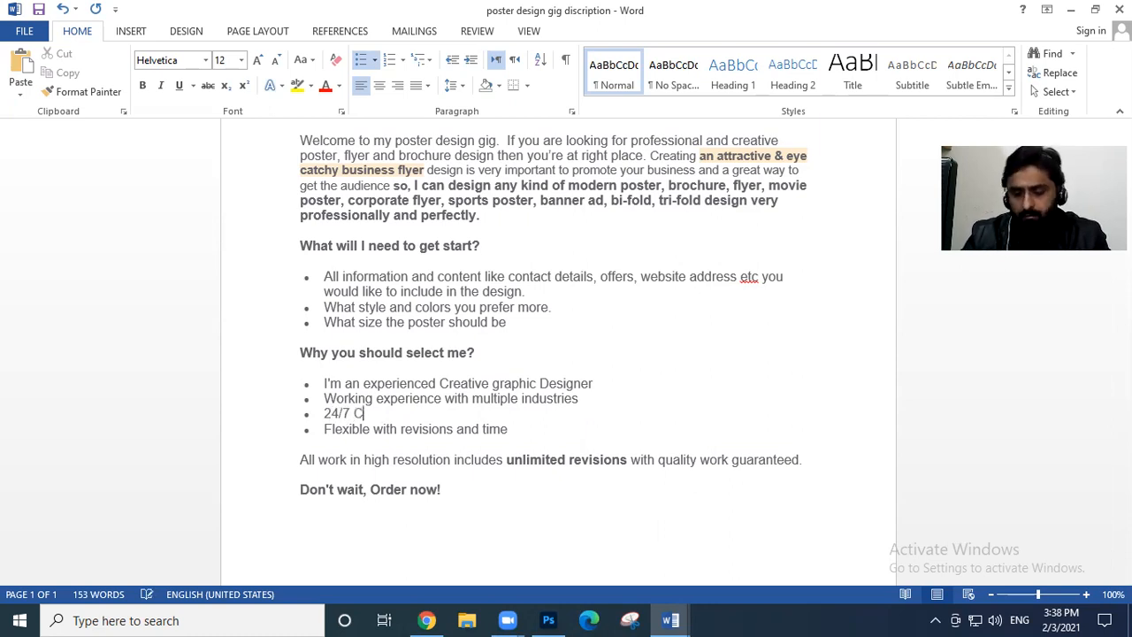
{"action": "type", "text": "ustomer Suppie"}
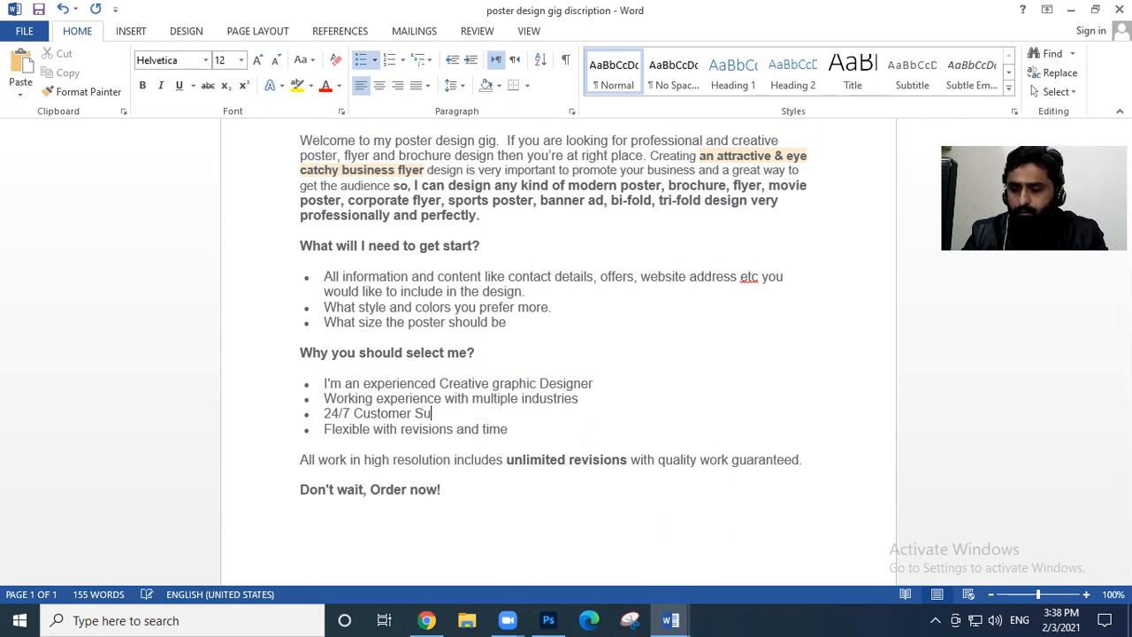
{"action": "key", "text": "BackSpace"}
{"action": "key", "text": "BackSpace"}
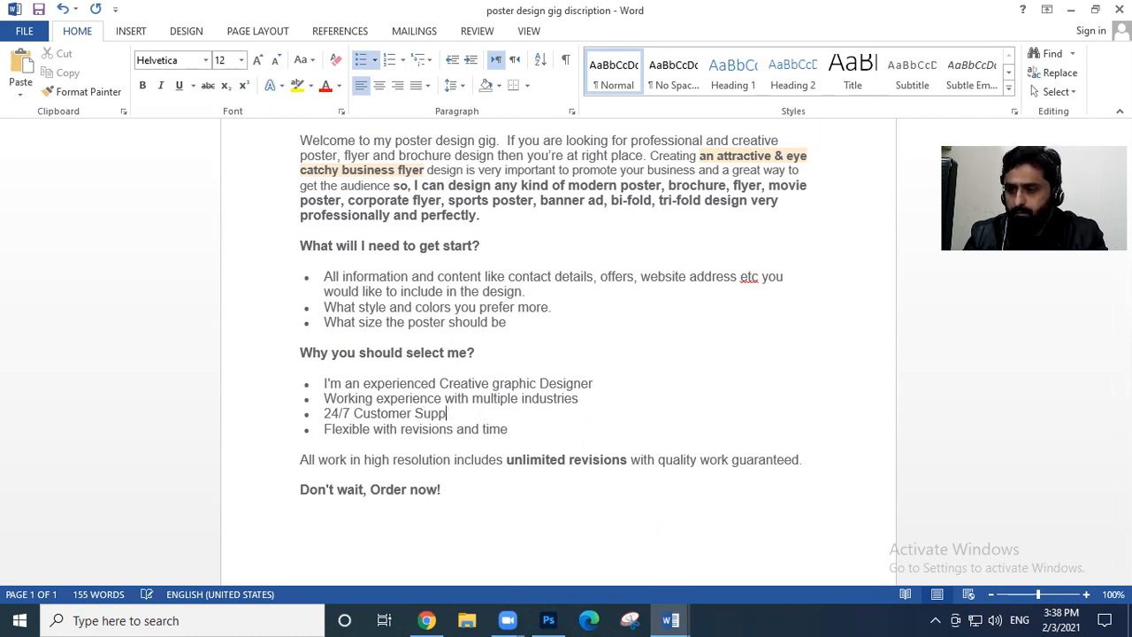
{"action": "type", "text": "ort"}
Replace the "Flexible with revisions and time" bullet with "Unlimited Revisions", correcting the spelling of "Unlimited"
{"action": "left_click", "coordinate": [307, 429]}
{"action": "left_click", "coordinate": [325, 429]}
{"action": "left_click_drag", "start_coordinate": [324, 429], "coordinate": [306, 444]}
{"action": "key", "text": "shift+Left"}
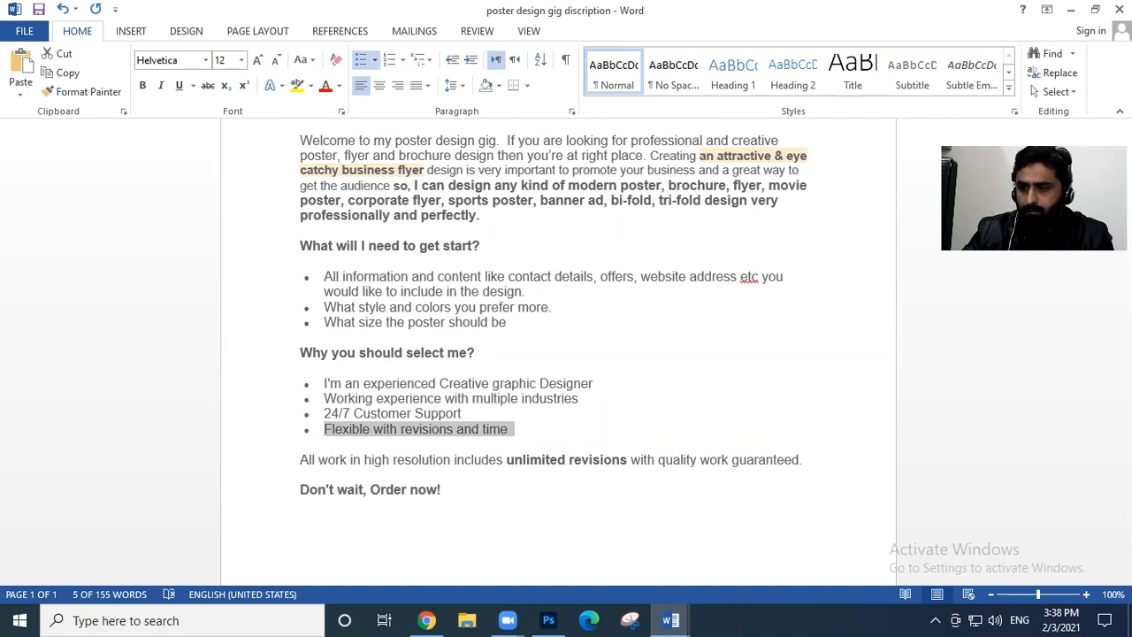
{"action": "type", "text": "Unli"}
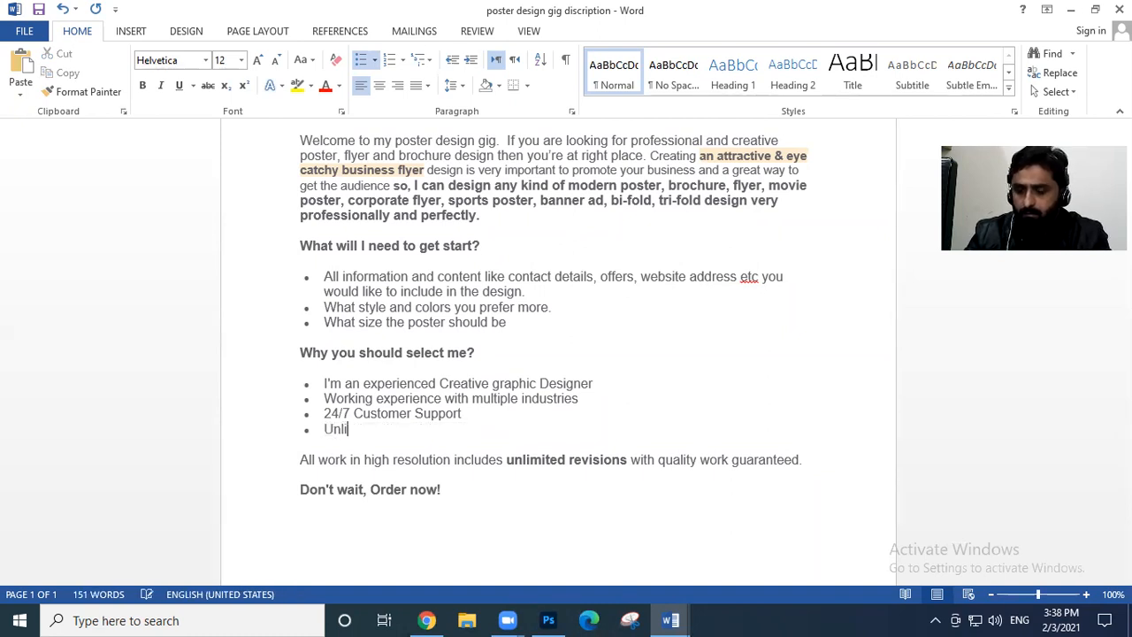
{"action": "type", "text": "mted Revisions"}
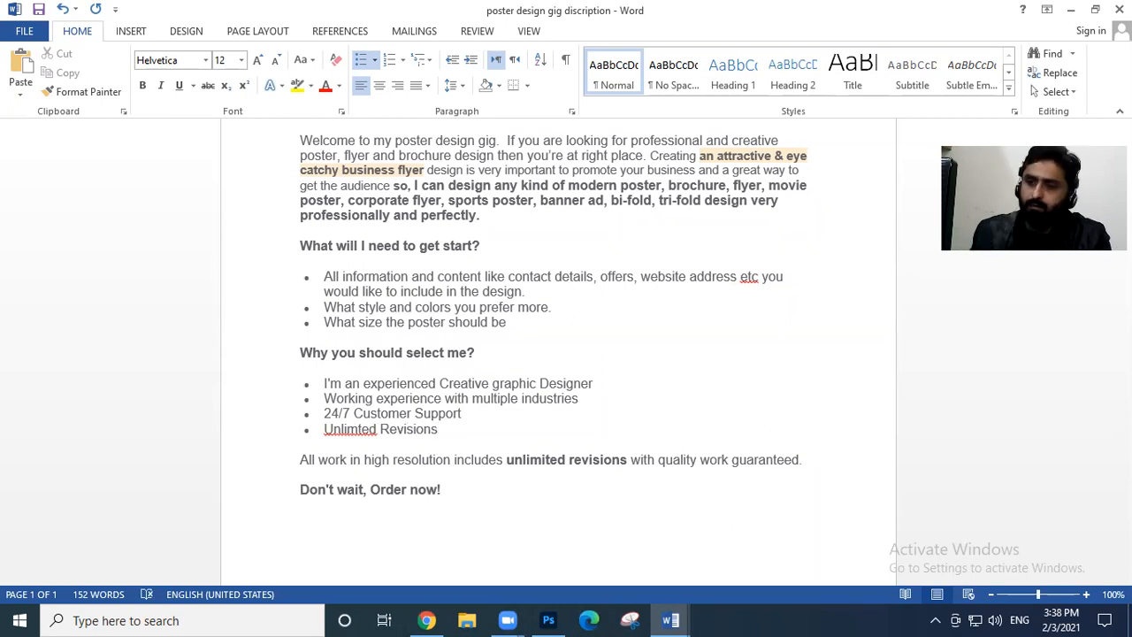
{"action": "right_click", "coordinate": [347, 431]}
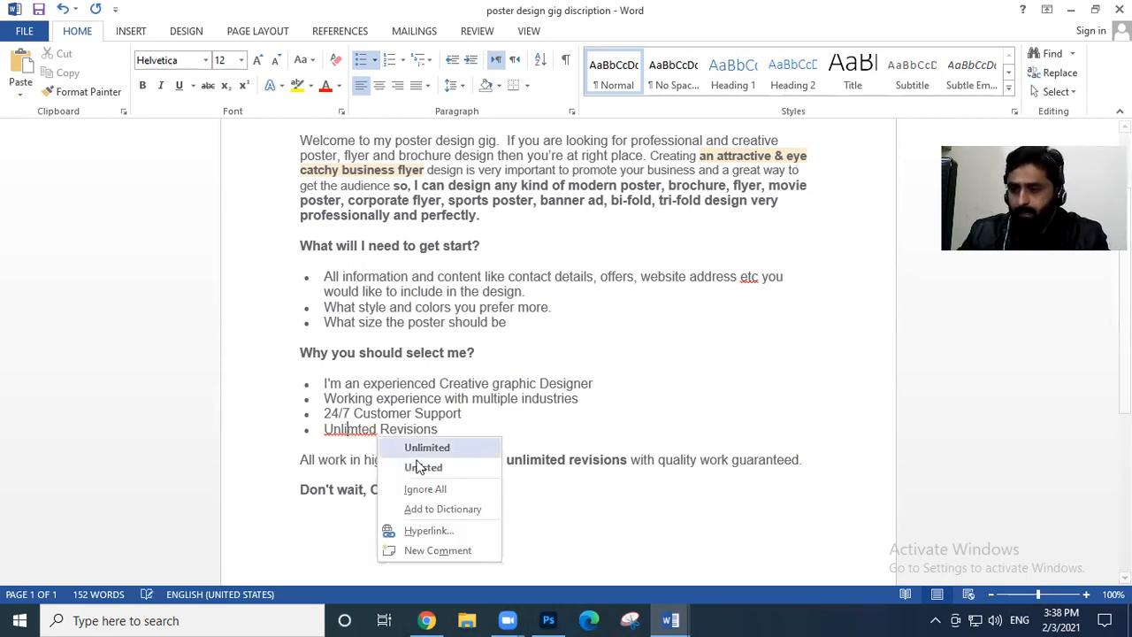
{"action": "left_click", "coordinate": [429, 446]}
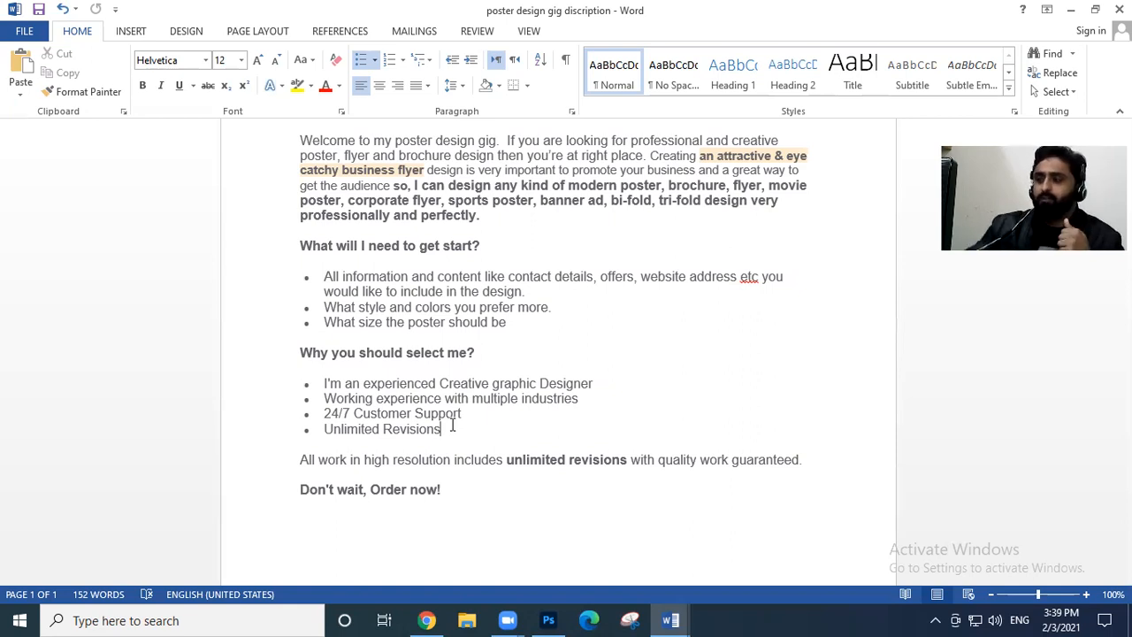
{"action": "left_click", "coordinate": [619, 104]}
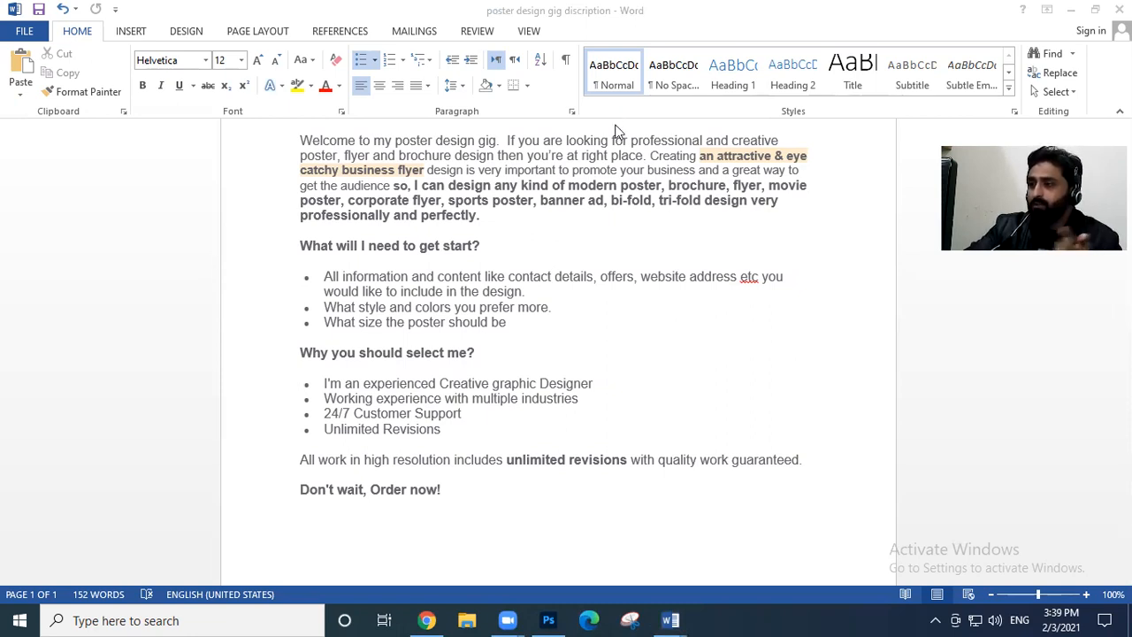
{"action": "scroll", "coordinate": [590, 452], "scroll_direction": "down", "scroll_amount": 1}
{"action": "scroll", "coordinate": [592, 449], "scroll_direction": "up", "scroll_amount": 2}
{"action": "scroll", "coordinate": [593, 438], "scroll_direction": "down", "scroll_amount": 2}
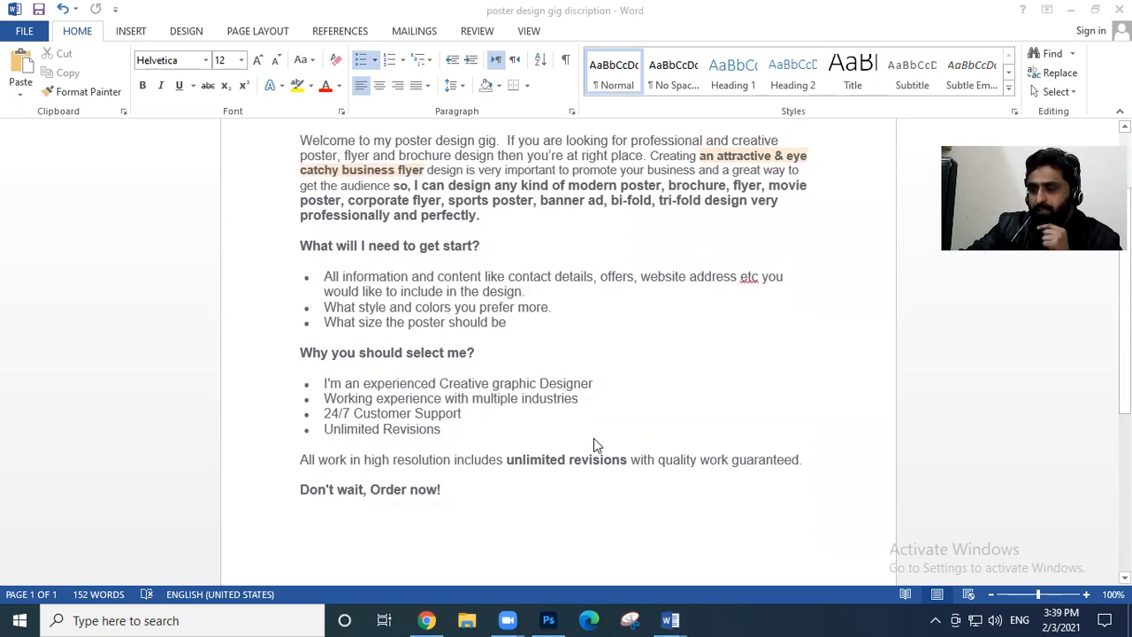
{"action": "scroll", "coordinate": [593, 438], "scroll_direction": "up", "scroll_amount": 1}
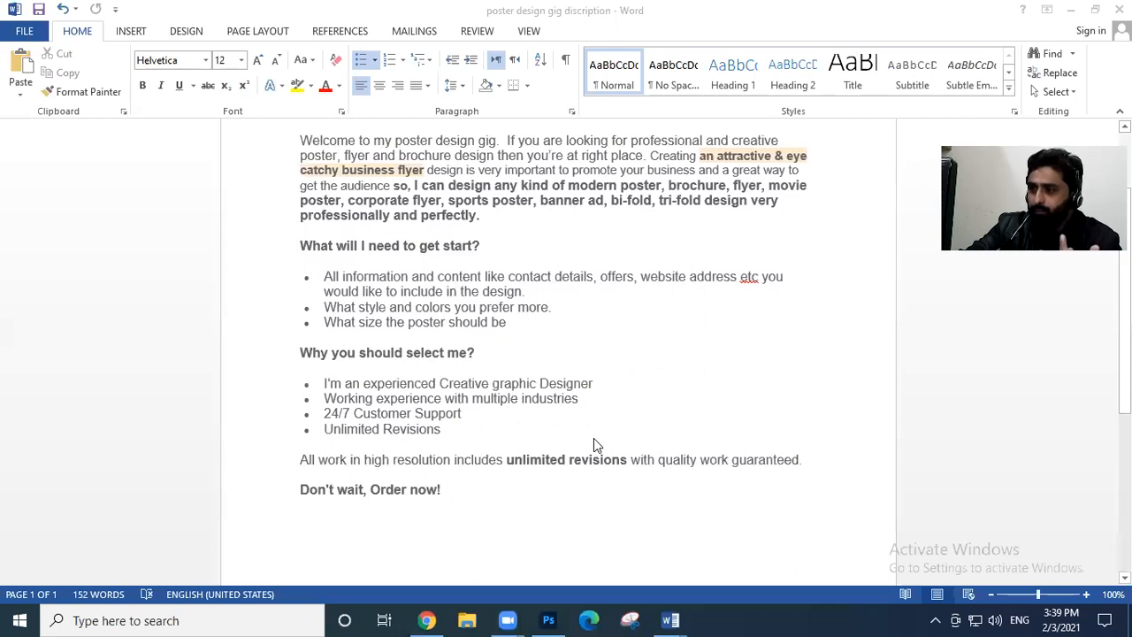
Review the drafted gig description from the greeting through the reasons list to the closing order line
{"action": "scroll", "coordinate": [600, 432], "scroll_direction": "up", "scroll_amount": 1}
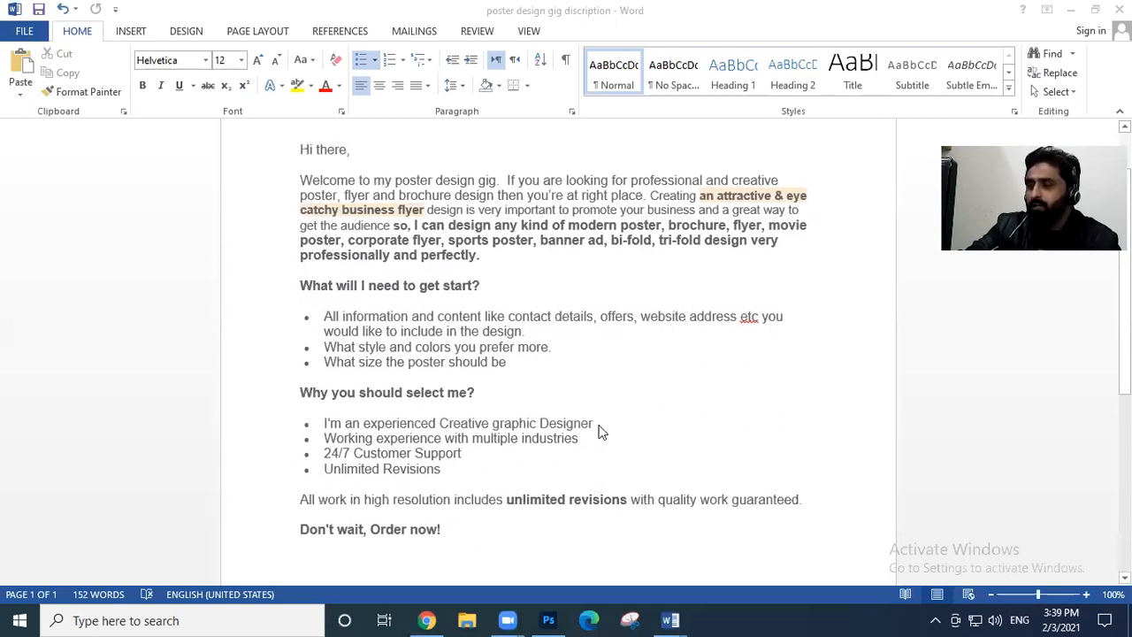
{"action": "scroll", "coordinate": [598, 432], "scroll_direction": "down", "scroll_amount": 2}
{"action": "scroll", "coordinate": [599, 432], "scroll_direction": "up", "scroll_amount": 2}
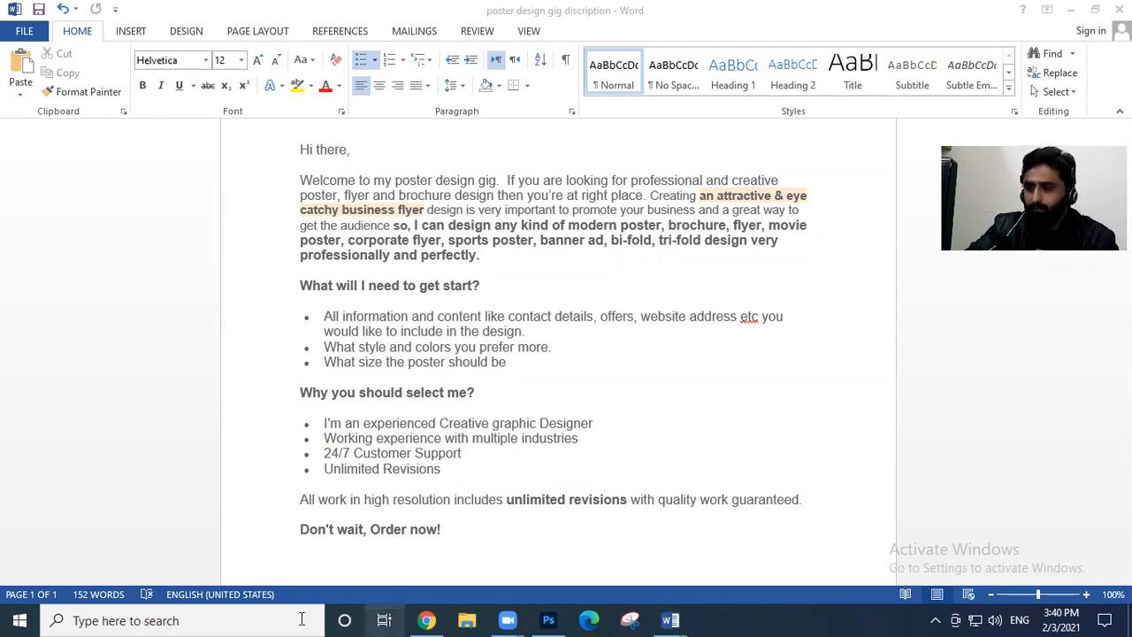
{"action": "left_click", "coordinate": [468, 471]}
{"action": "scroll", "coordinate": [464, 468], "scroll_direction": "down", "scroll_amount": 1}
{"action": "scroll", "coordinate": [464, 469], "scroll_direction": "up", "scroll_amount": 2}
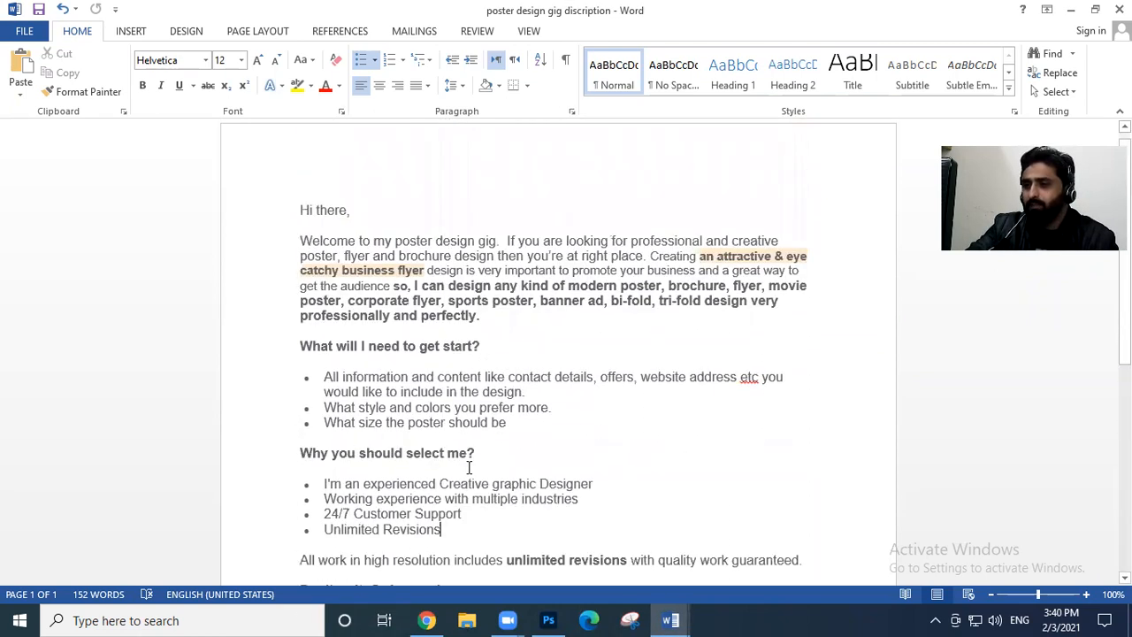
{"action": "scroll", "coordinate": [469, 467], "scroll_direction": "down", "scroll_amount": 2}
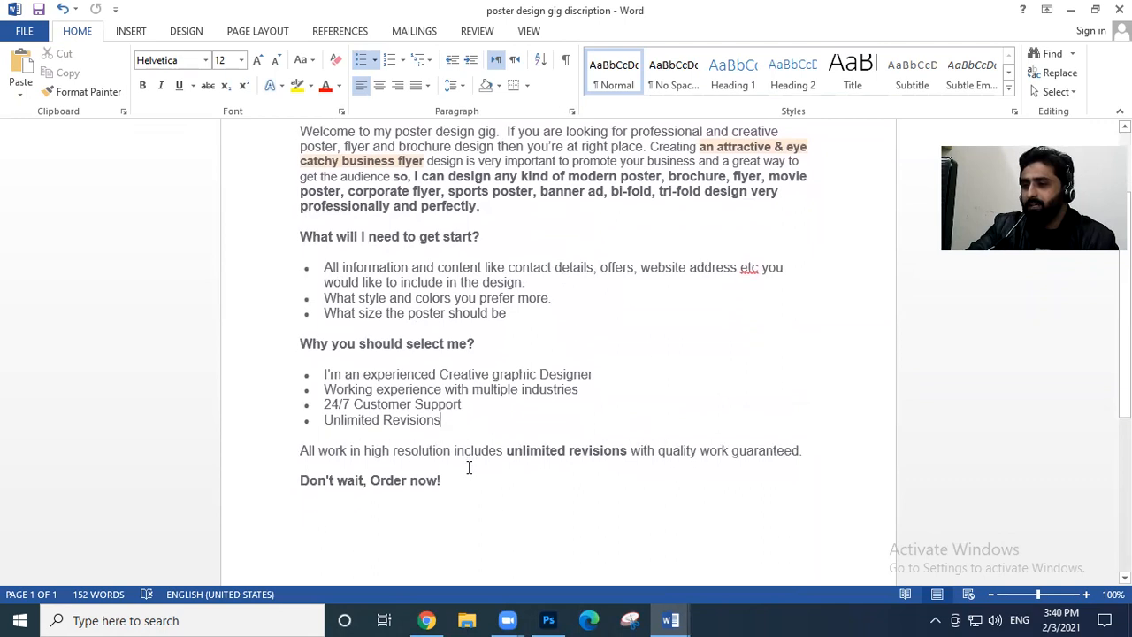
{"action": "scroll", "coordinate": [468, 466], "scroll_direction": "up", "scroll_amount": 1}
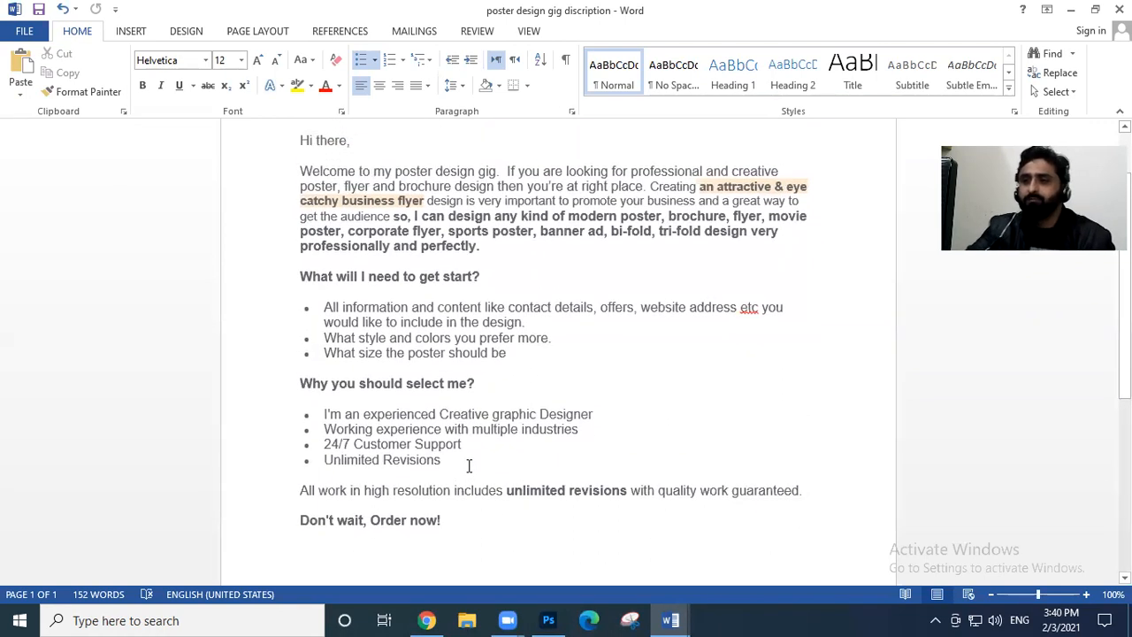
{"action": "scroll", "coordinate": [465, 472], "scroll_direction": "down", "scroll_amount": 2}
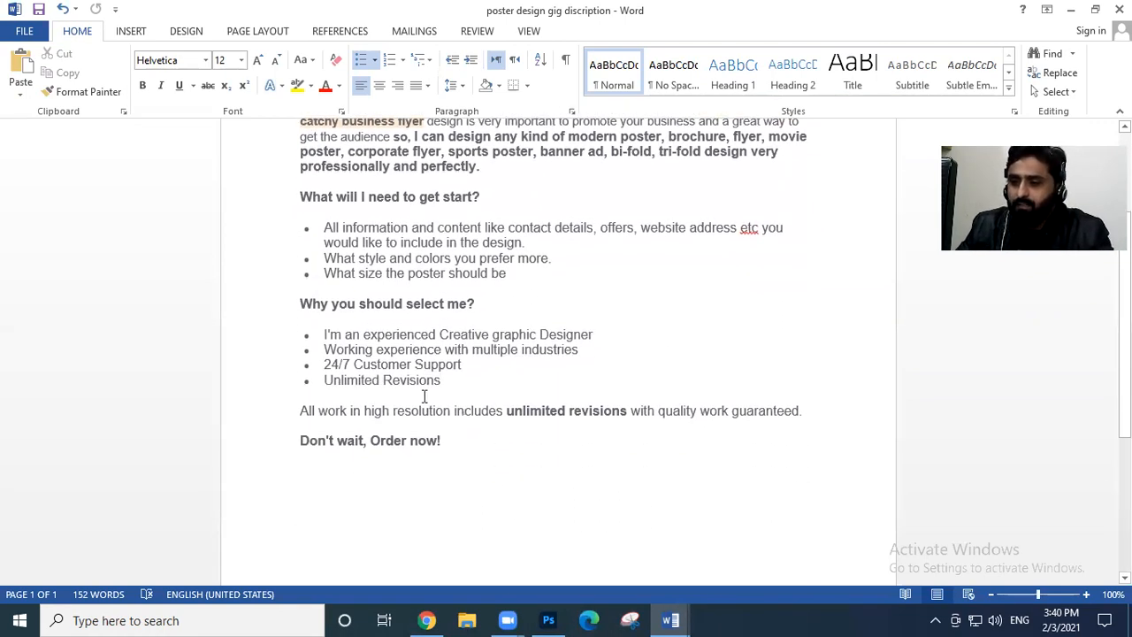
Add a "100% Satisfaction guaranteed" bullet below "Unlimited Revisions", correcting the spelling of "guaranteed"
{"action": "left_click", "coordinate": [461, 387]}
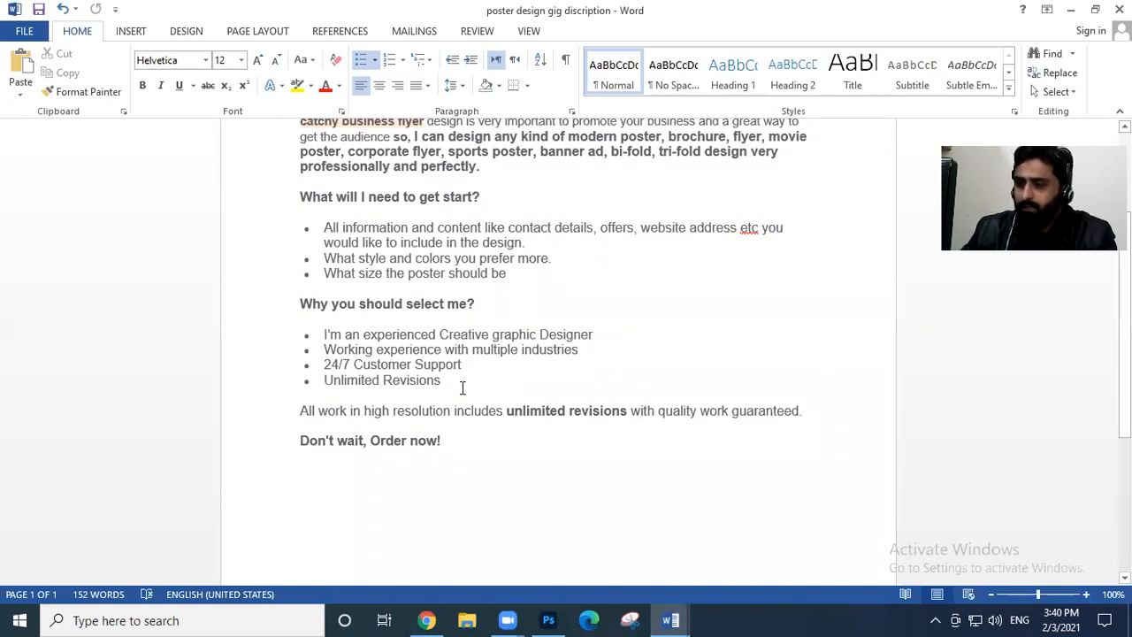
{"action": "key", "text": "Return"}
{"action": "type", "text": "10"}
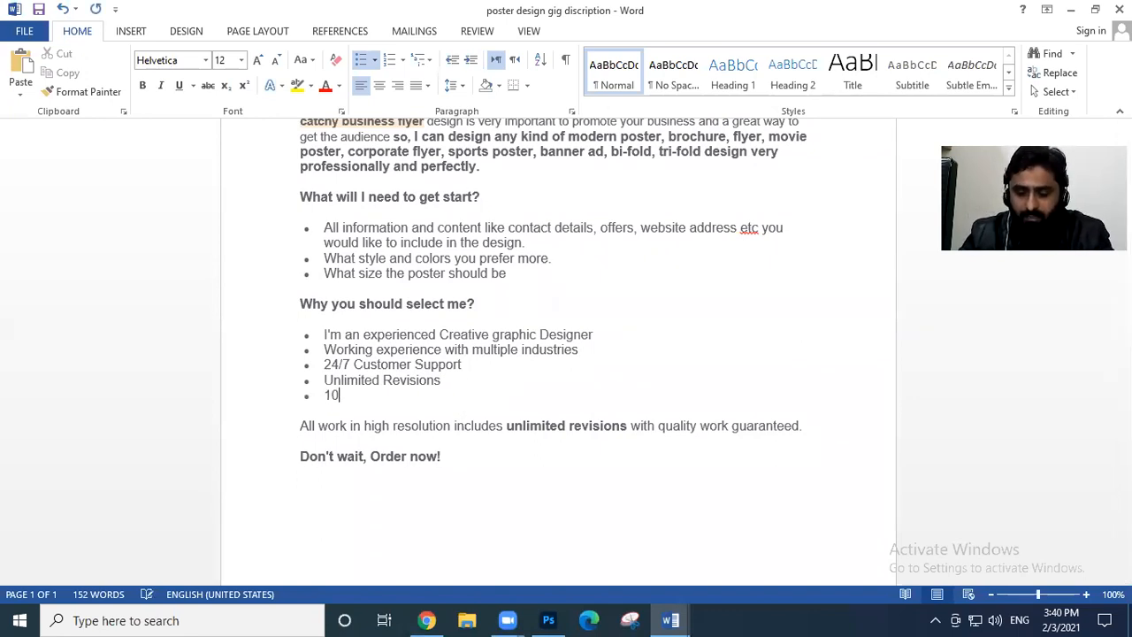
{"action": "type", "text": "0% Satisfa"}
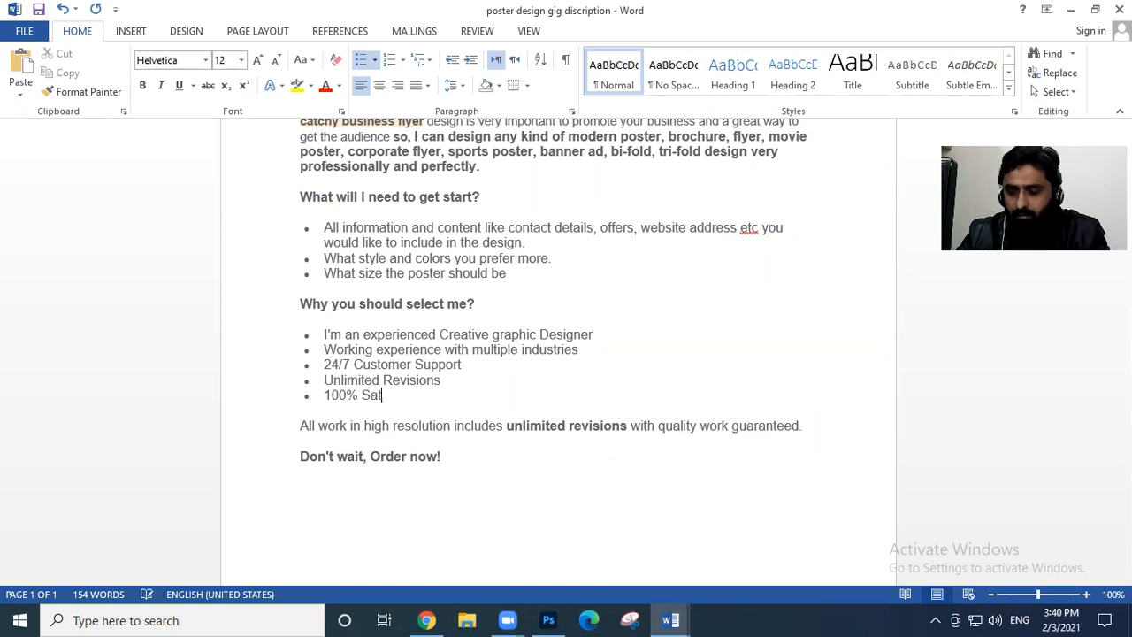
{"action": "type", "text": "ction"}
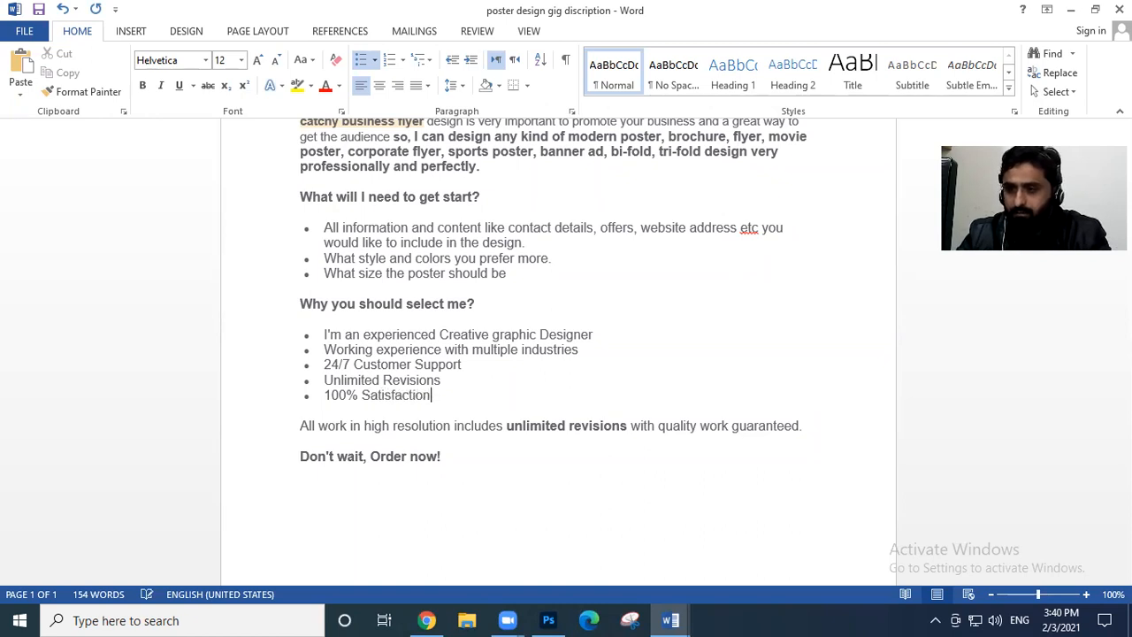
{"action": "type", "text": " guranted"}
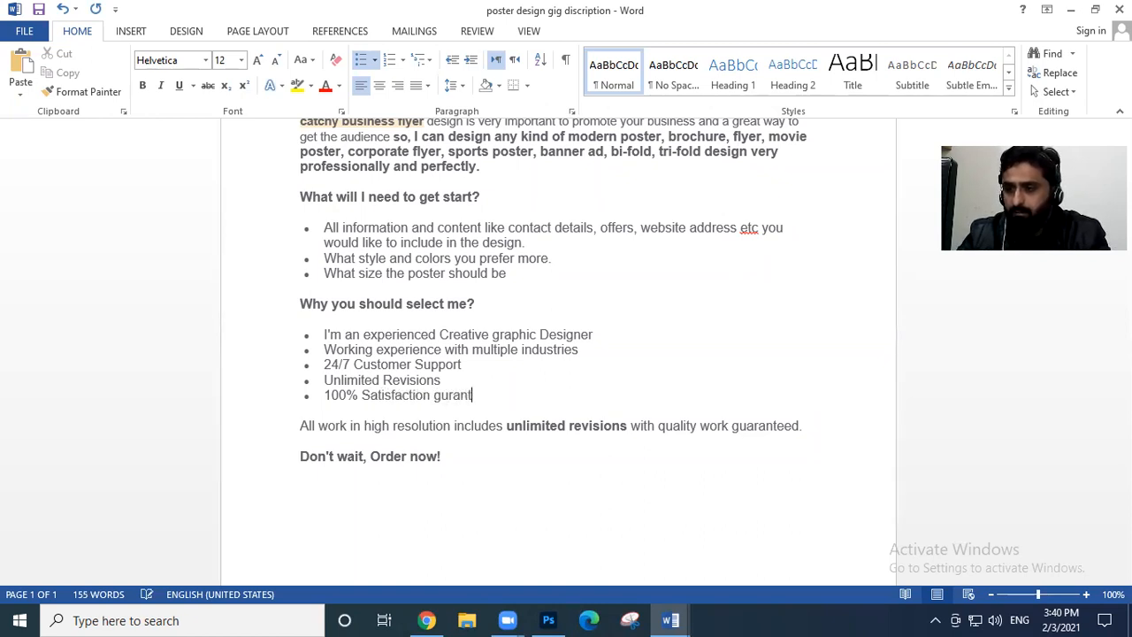
{"action": "key", "text": "BackSpace"}
{"action": "key", "text": "BackSpace"}
{"action": "type", "text": "ed"}
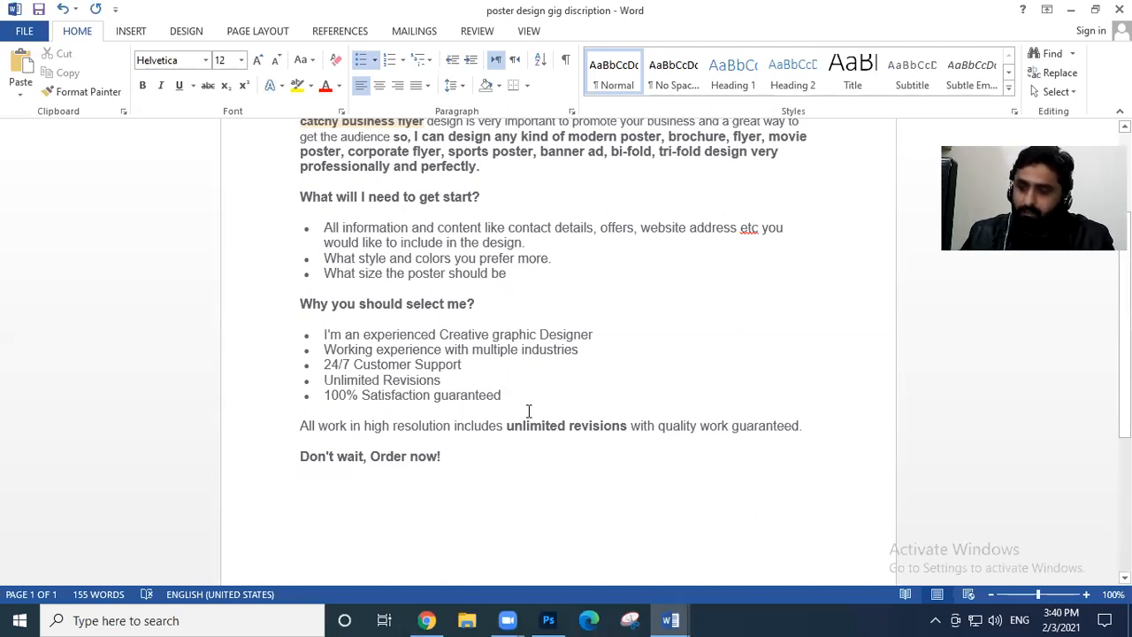
Add a "300 DPI High quality designs" bullet below the satisfaction bullet in the reasons list
{"action": "scroll", "coordinate": [525, 414], "scroll_direction": "down", "scroll_amount": 1}
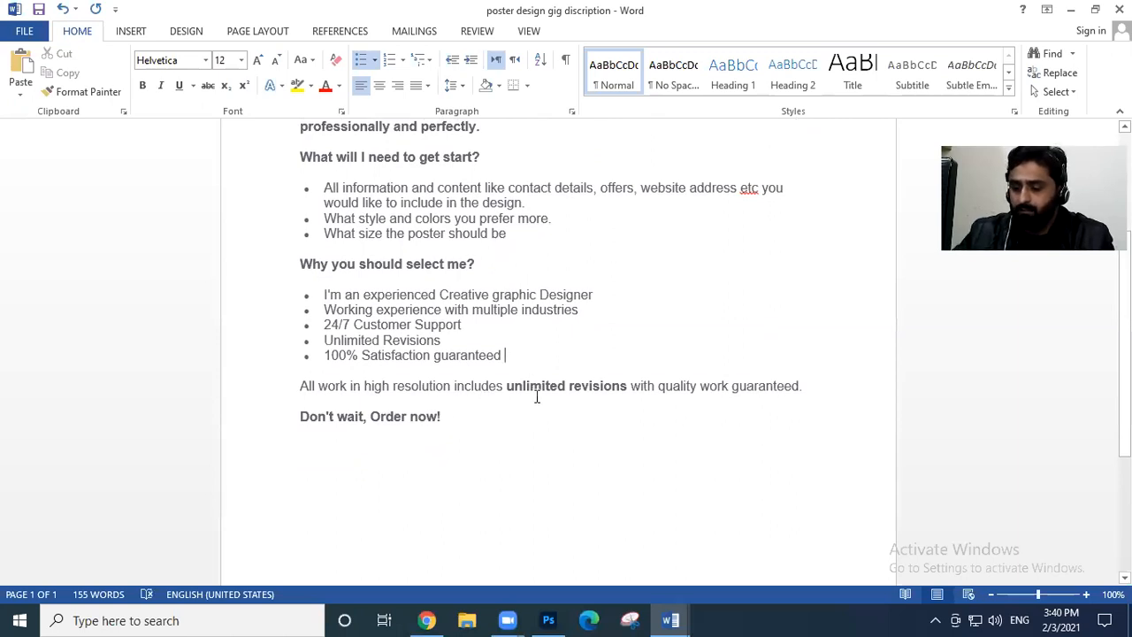
{"action": "key", "text": "Return"}
{"action": "type", "text": "3"}
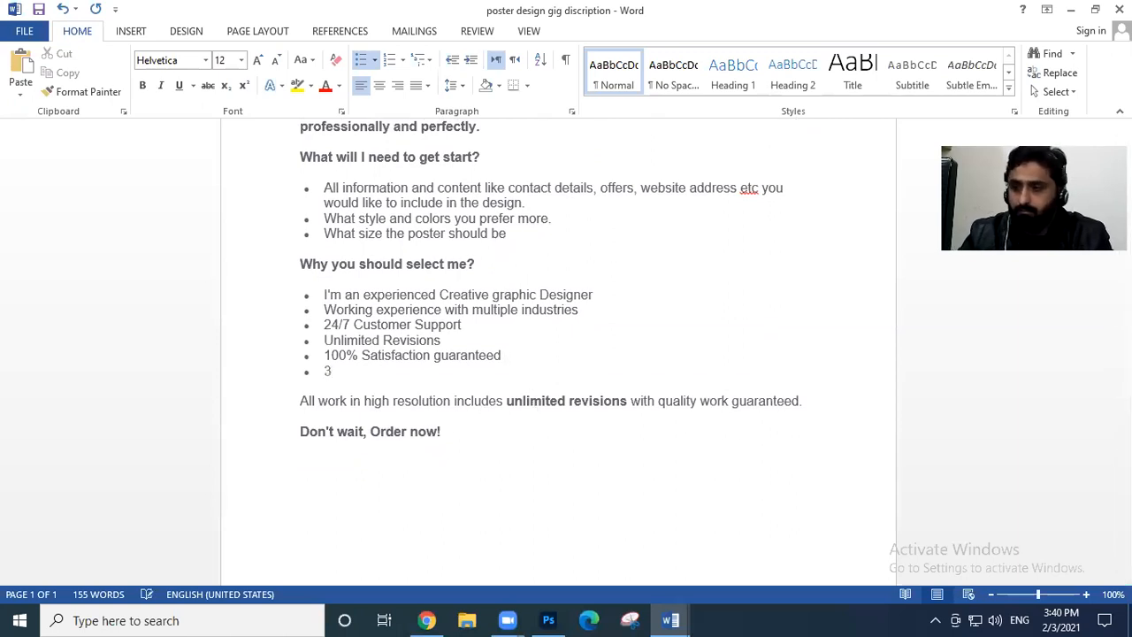
{"action": "type", "text": "00 D"}
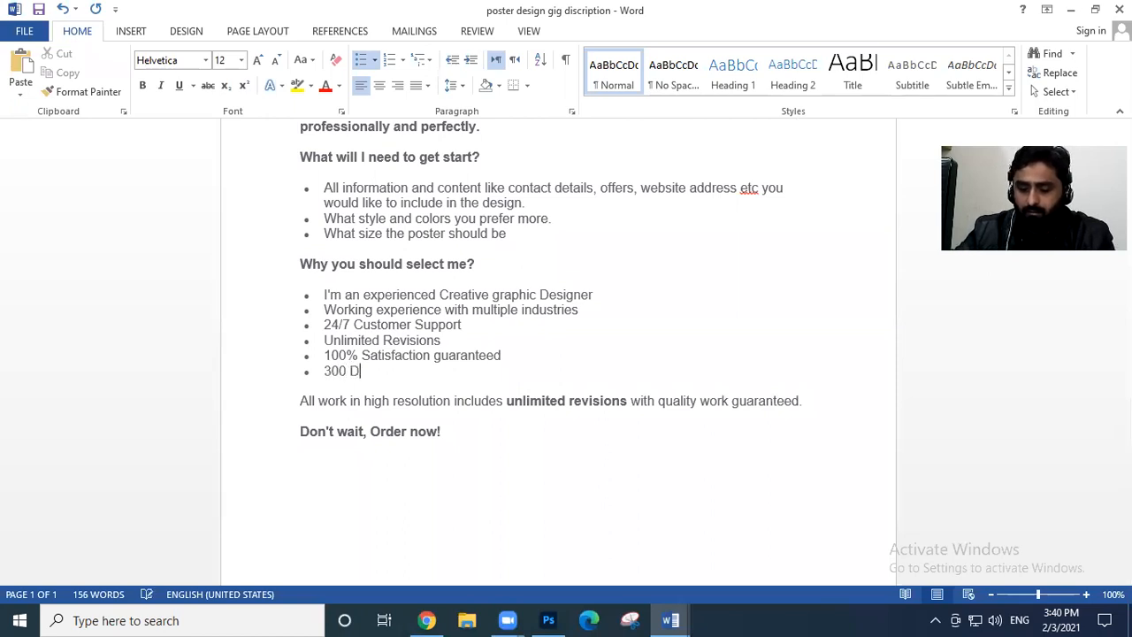
{"action": "type", "text": "PI High quality designs"}
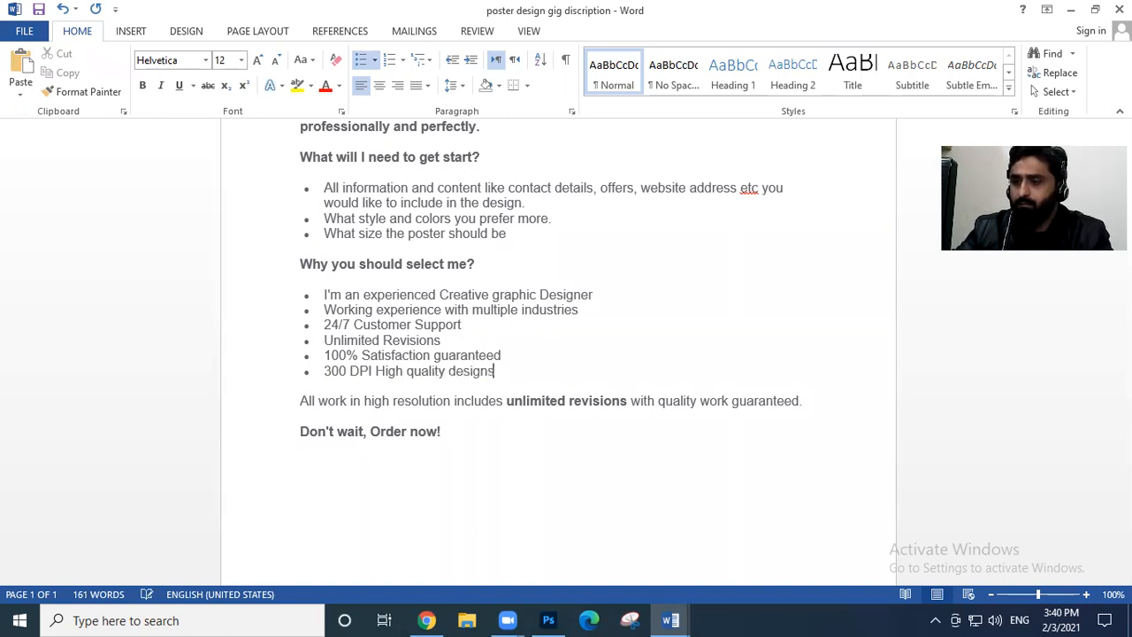
Add a "Print ready flyer design" bullet below the 300 DPI bullet and start an empty bullet under it
{"action": "key", "text": "Return"}
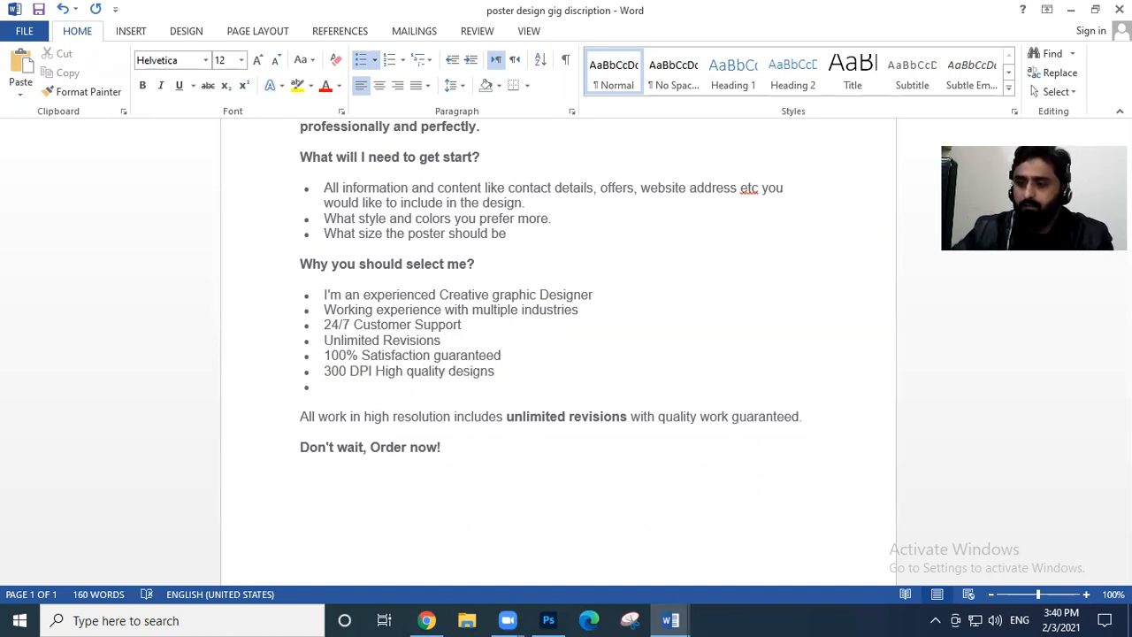
{"action": "type", "text": "PRint"}
{"action": "key", "text": "BackSpace"}
{"action": "key", "text": "BackSpace"}
{"action": "key", "text": "BackSpace"}
{"action": "key", "text": "BackSpace"}
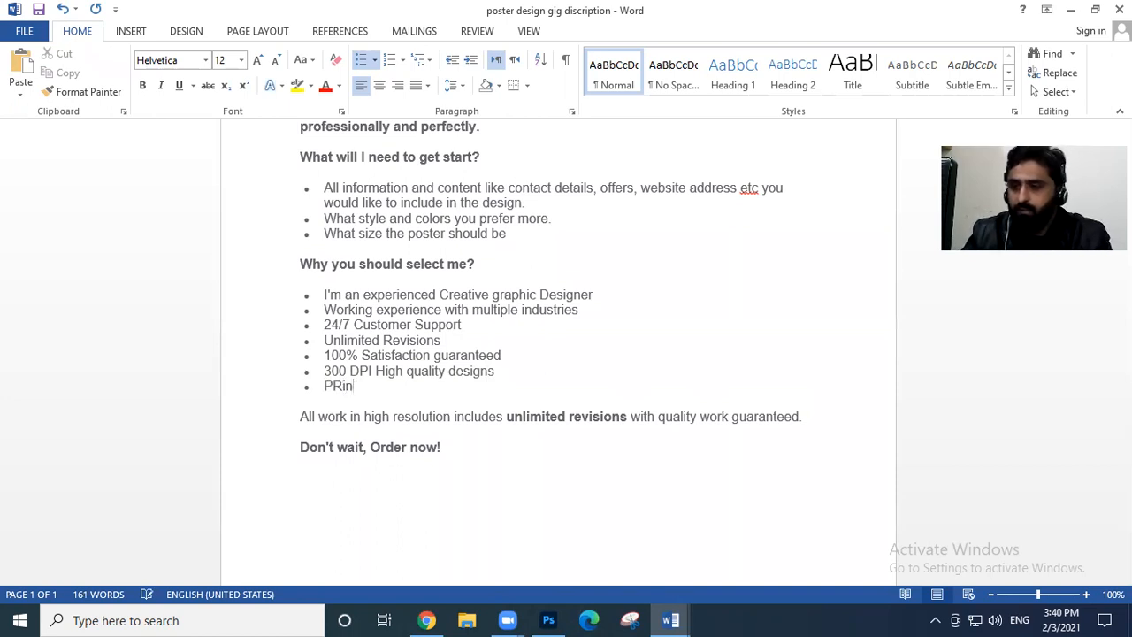
{"action": "type", "text": "rint "}
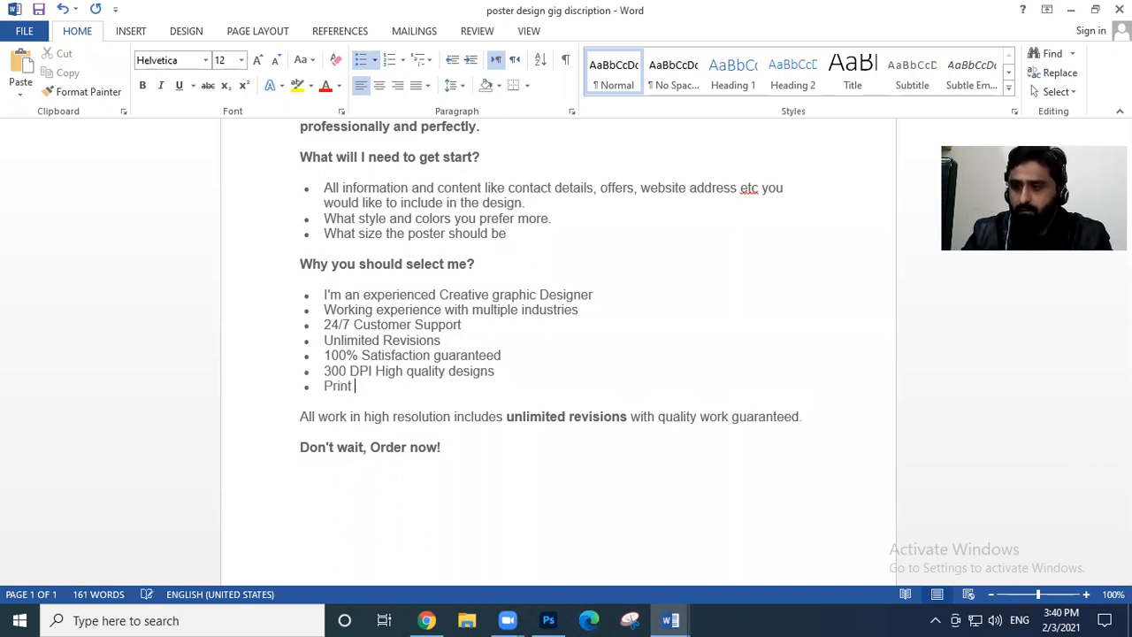
{"action": "type", "text": "ready"}
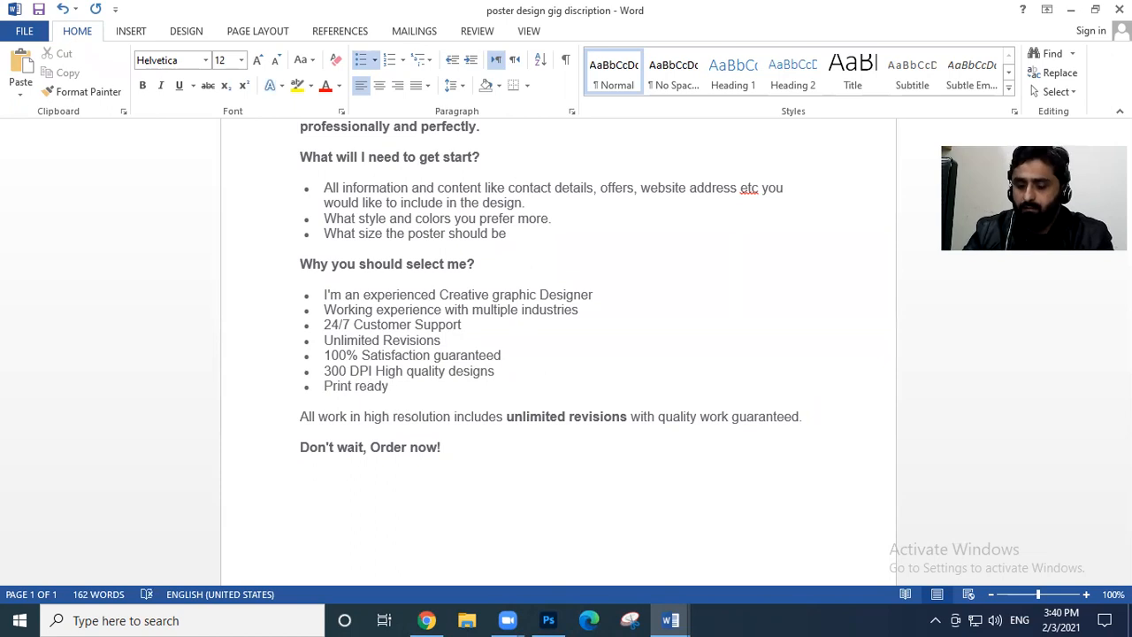
{"action": "type", "text": " flyer designs"}
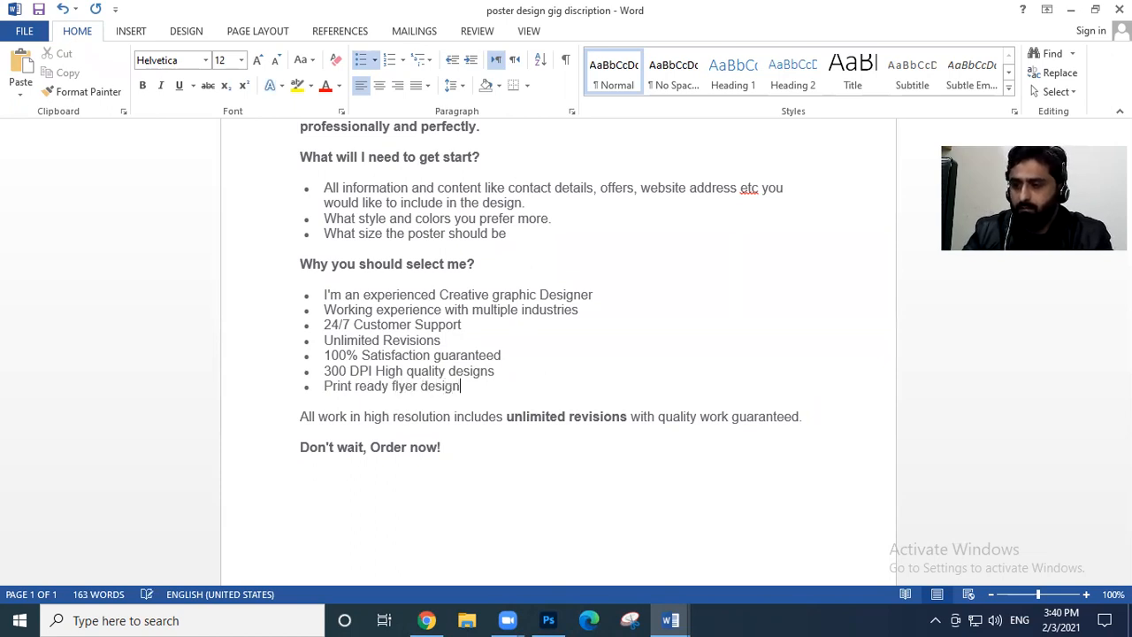
{"action": "key", "text": "BackSpace"}
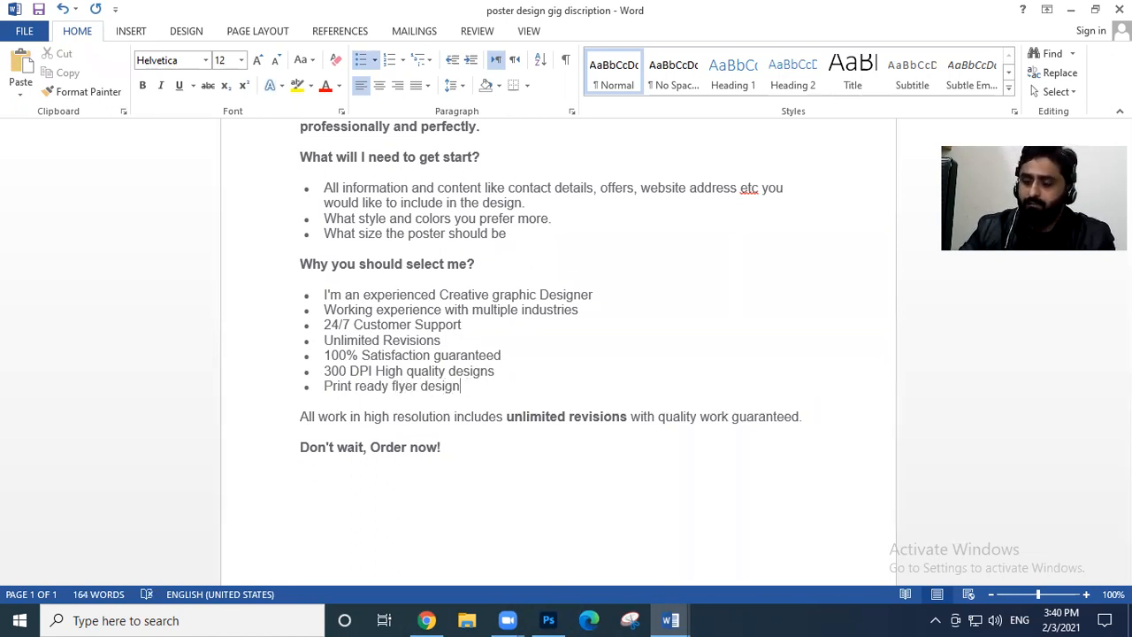
{"action": "key", "text": "Return"}
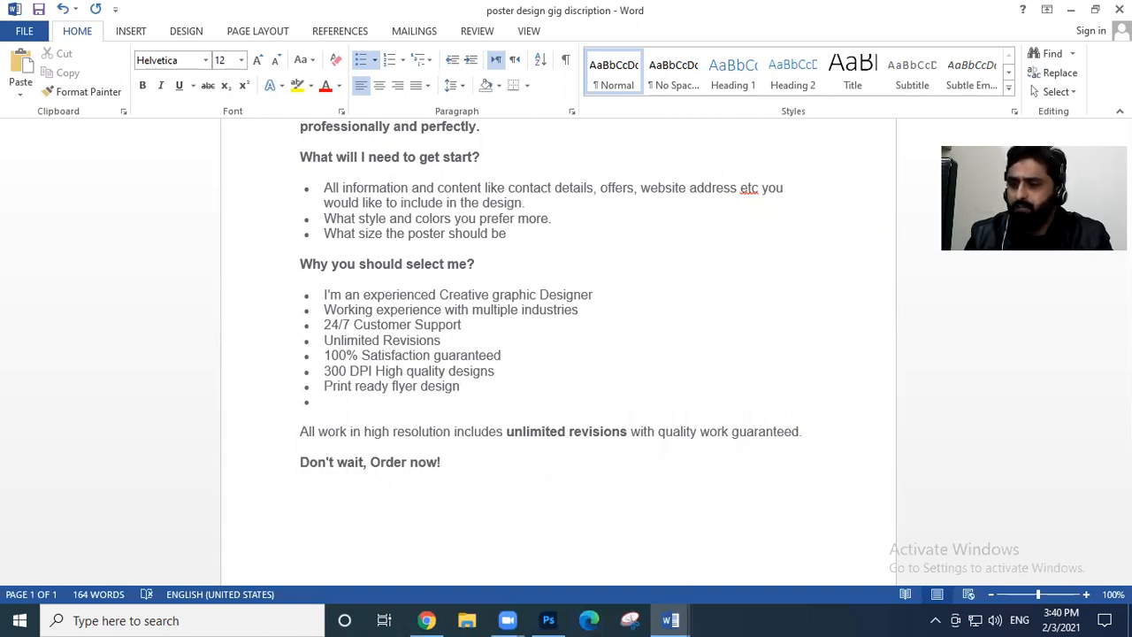